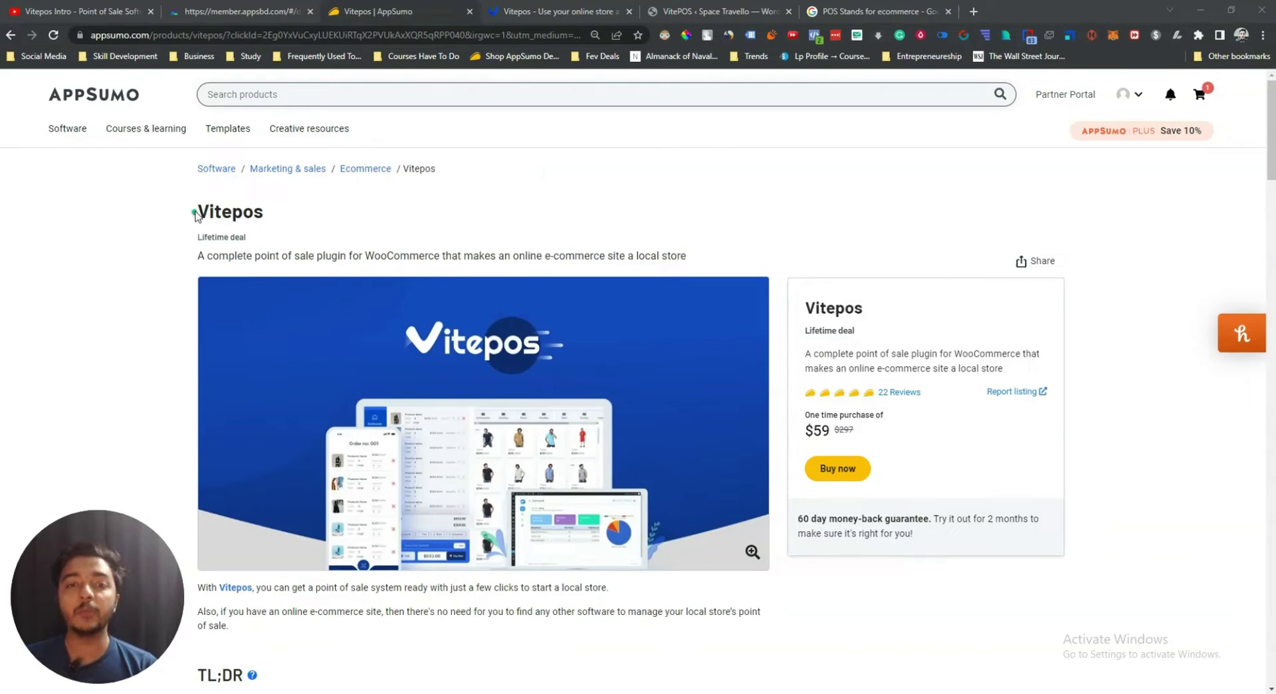
Highlight the Vitepos deal title and, in the Google results, the point of sale definition under "What does POS mean in shopping?".
left_click_drag(197, 211, 280, 213)
left_click(280, 213)
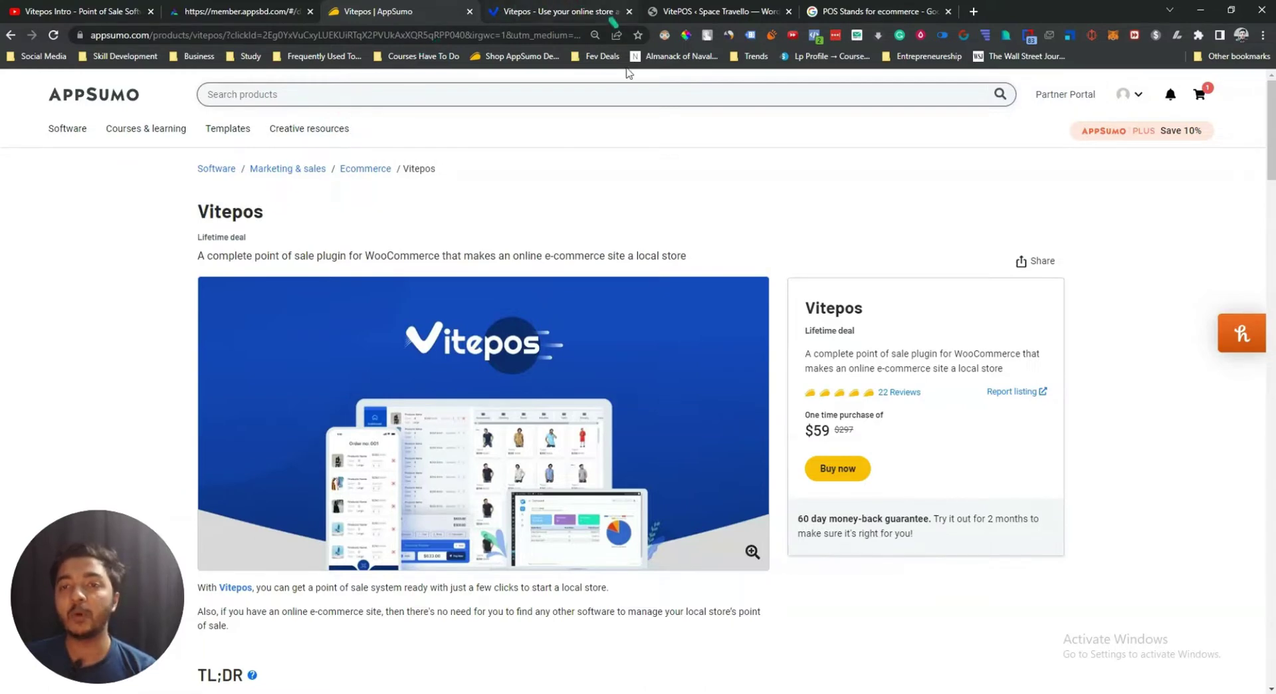
left_click(855, 19)
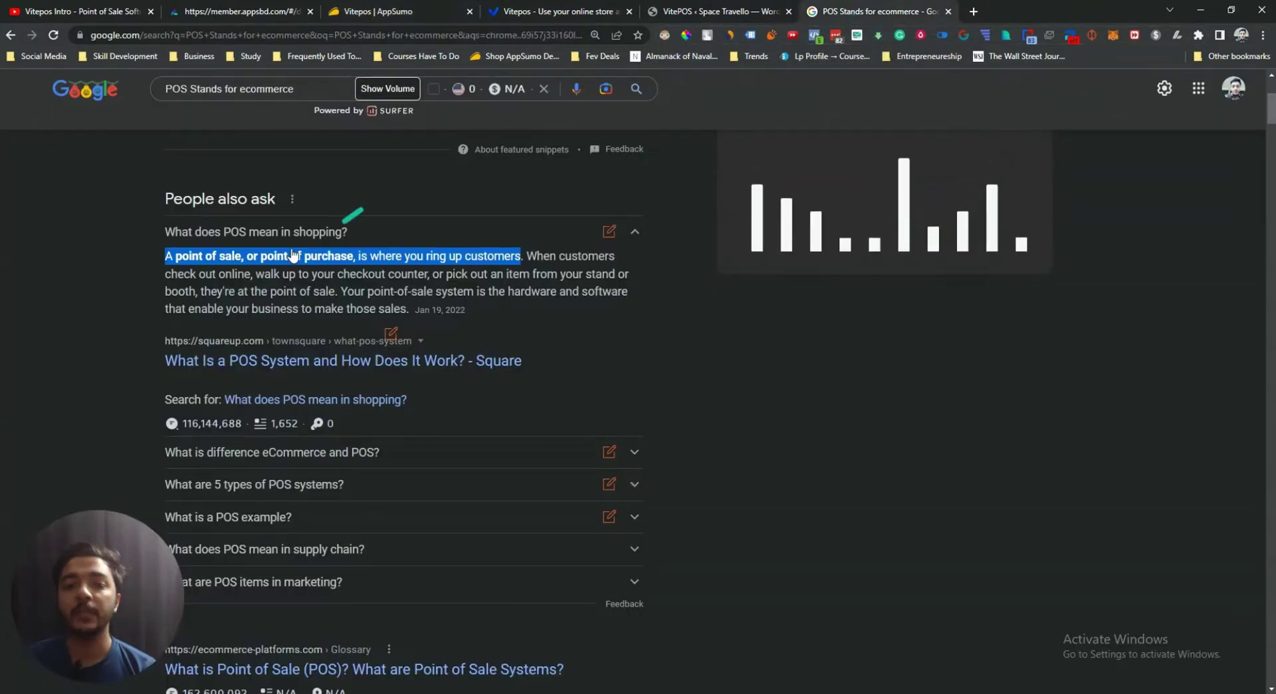
left_click(214, 261)
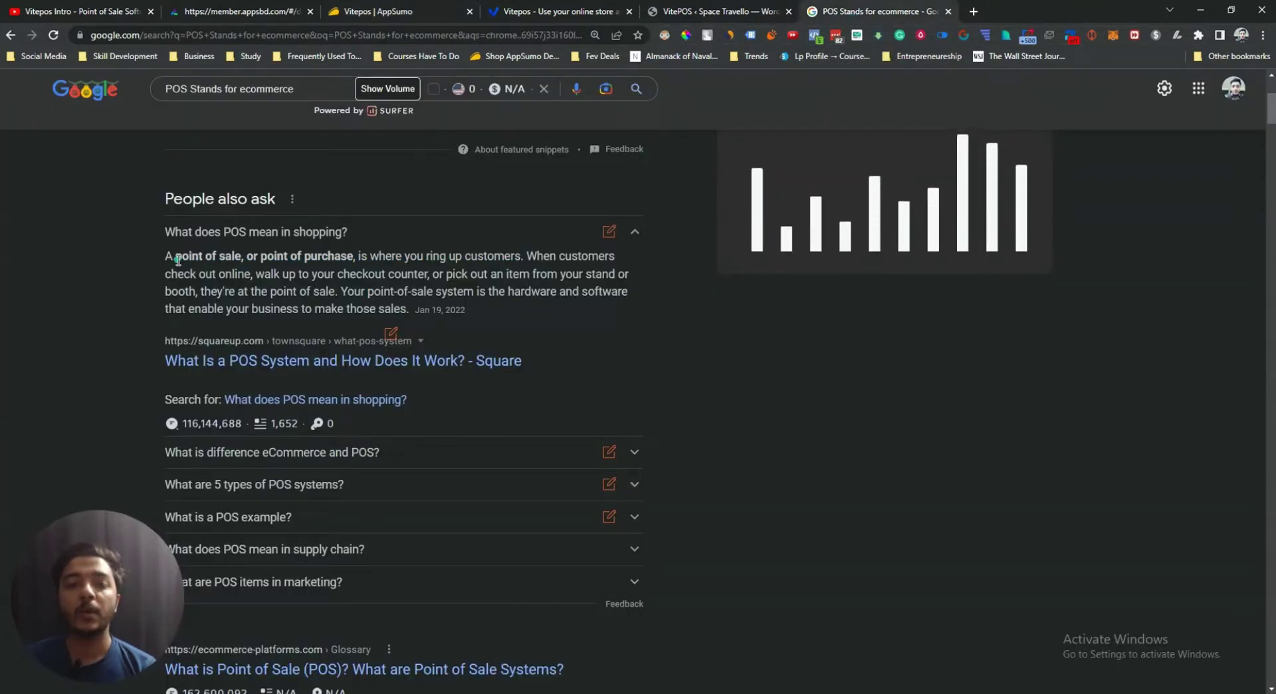
left_click_drag(177, 259, 528, 264)
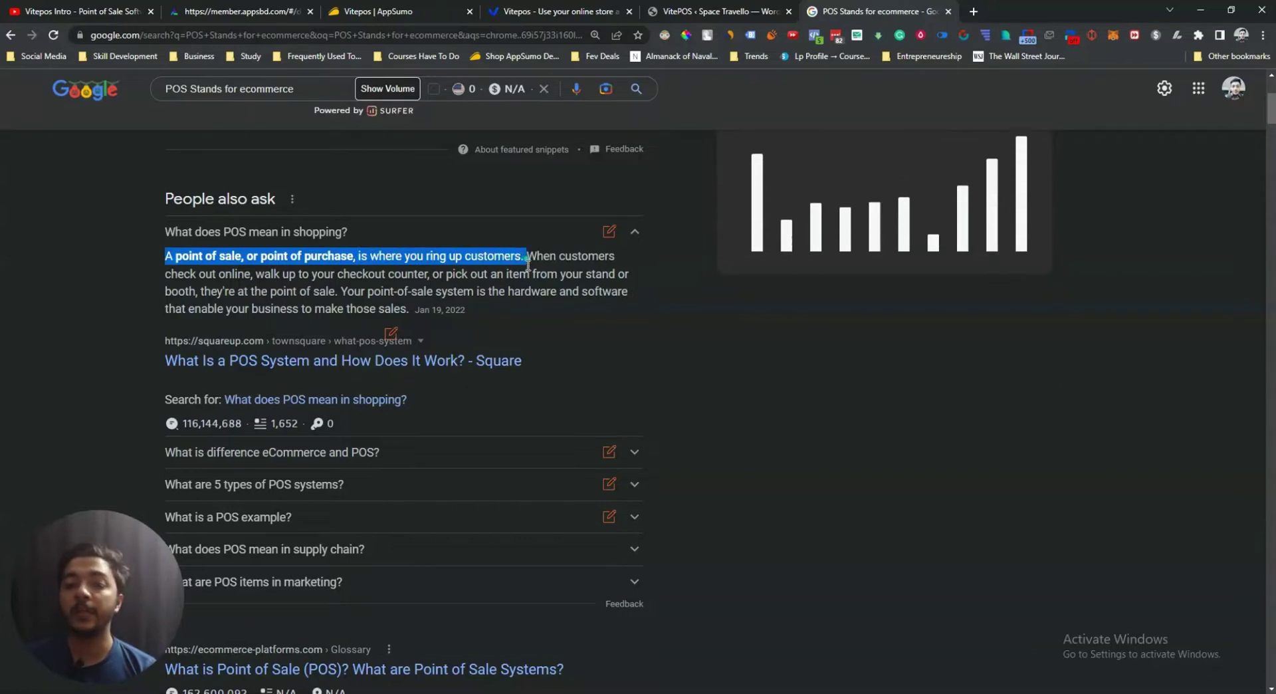
Return to the Vitepos deal on AppSumo and highlight its one-line description below the title.
left_click(377, 13)
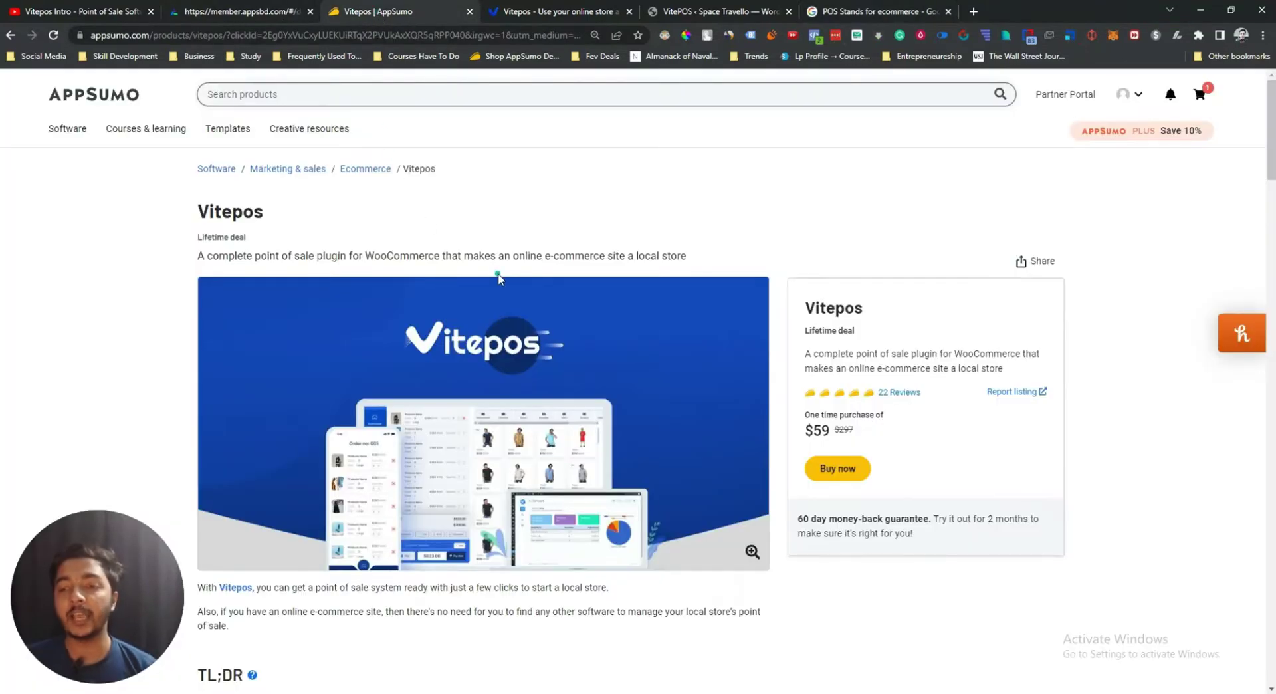
scroll(497, 274, "down", 6)
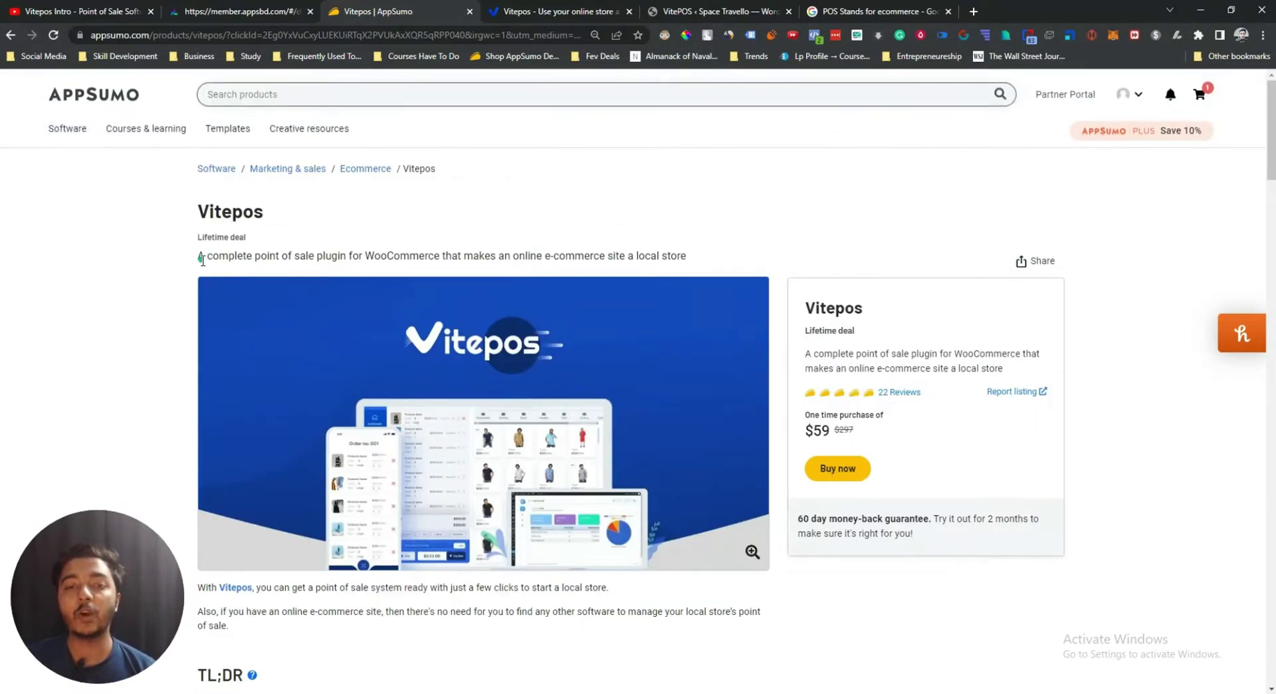
left_click_drag(202, 259, 711, 254)
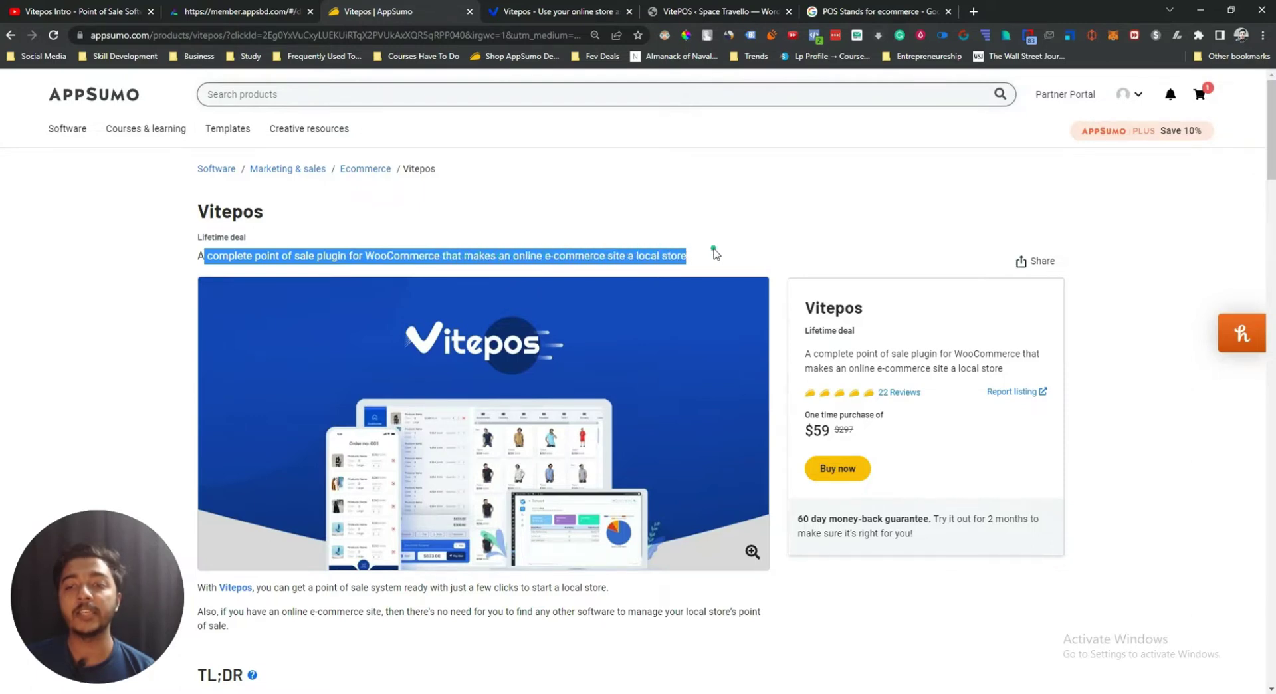
left_click(714, 252)
scroll(714, 251, "down", 4)
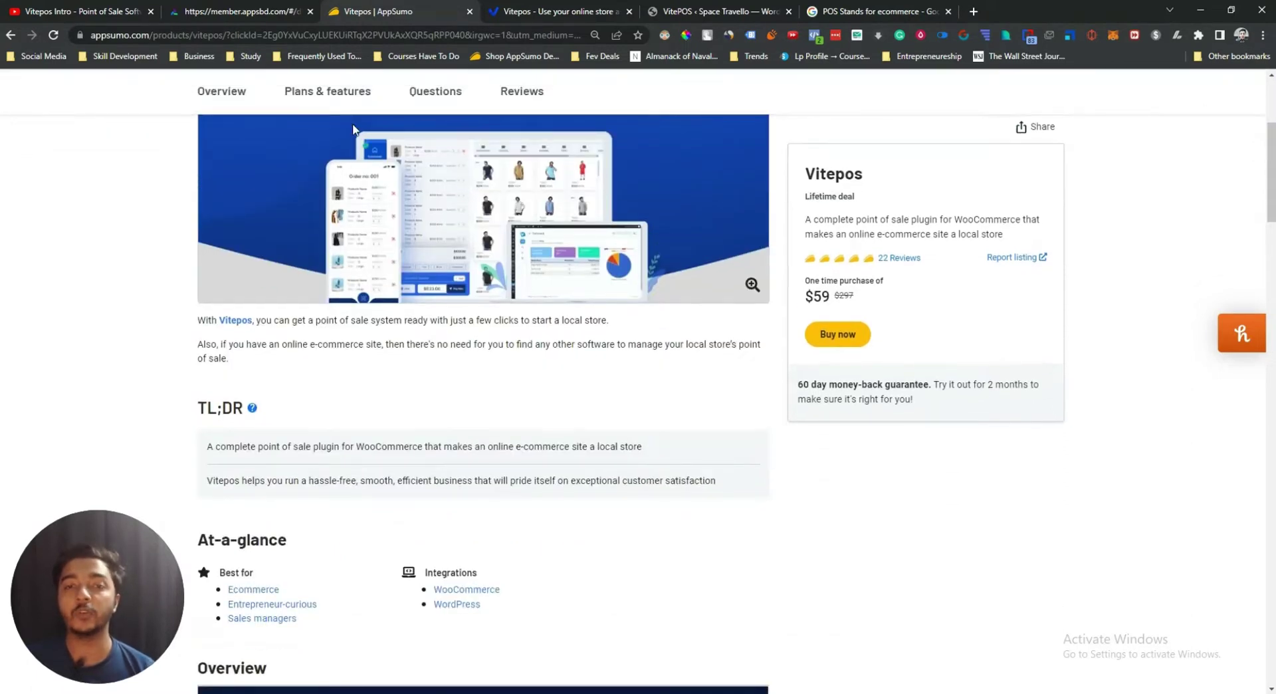
Go to the deal's Plans & features section and highlight the number of sites and the one-time price.
left_click(338, 95)
scroll(317, 330, "down", 4)
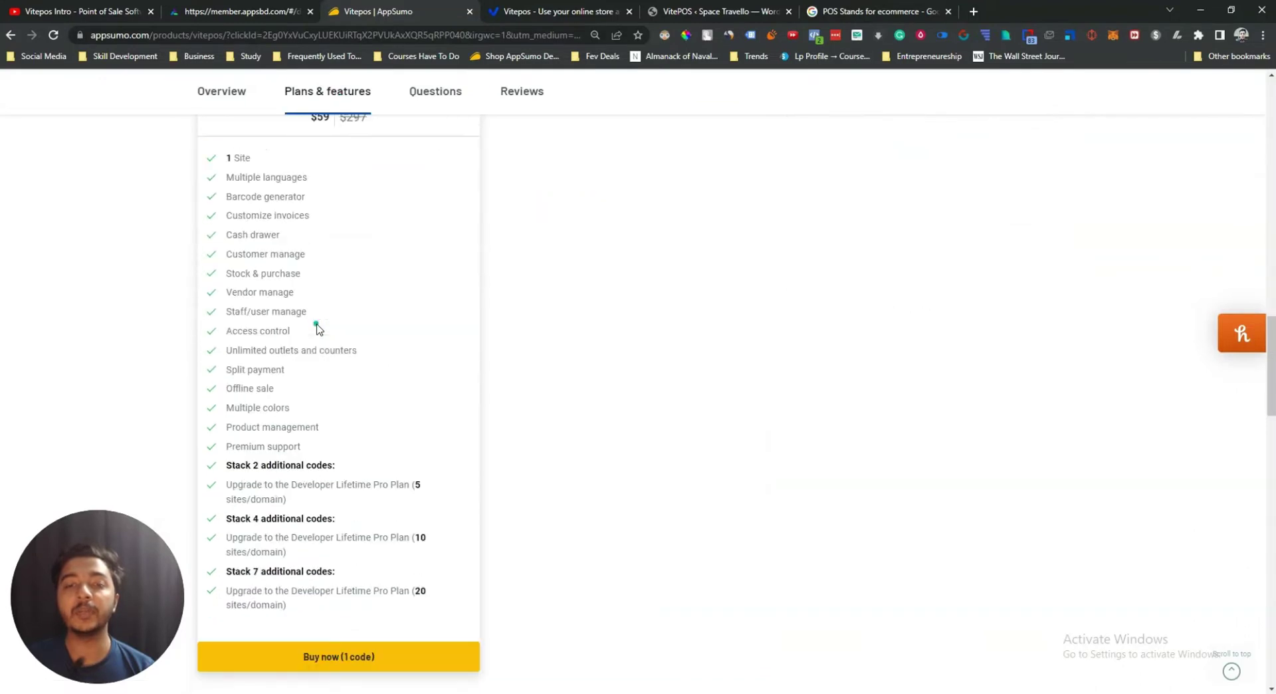
scroll(299, 293, "up", 1)
scroll(304, 268, "up", 2)
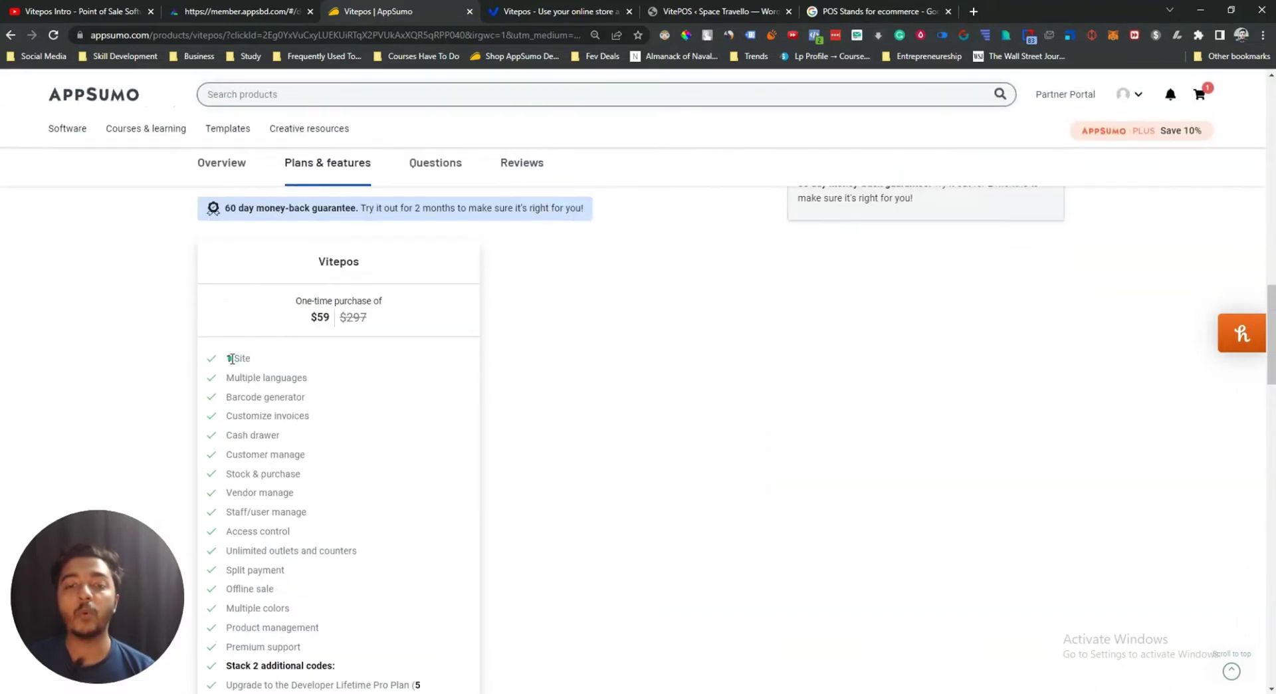
left_click_drag(233, 357, 282, 362)
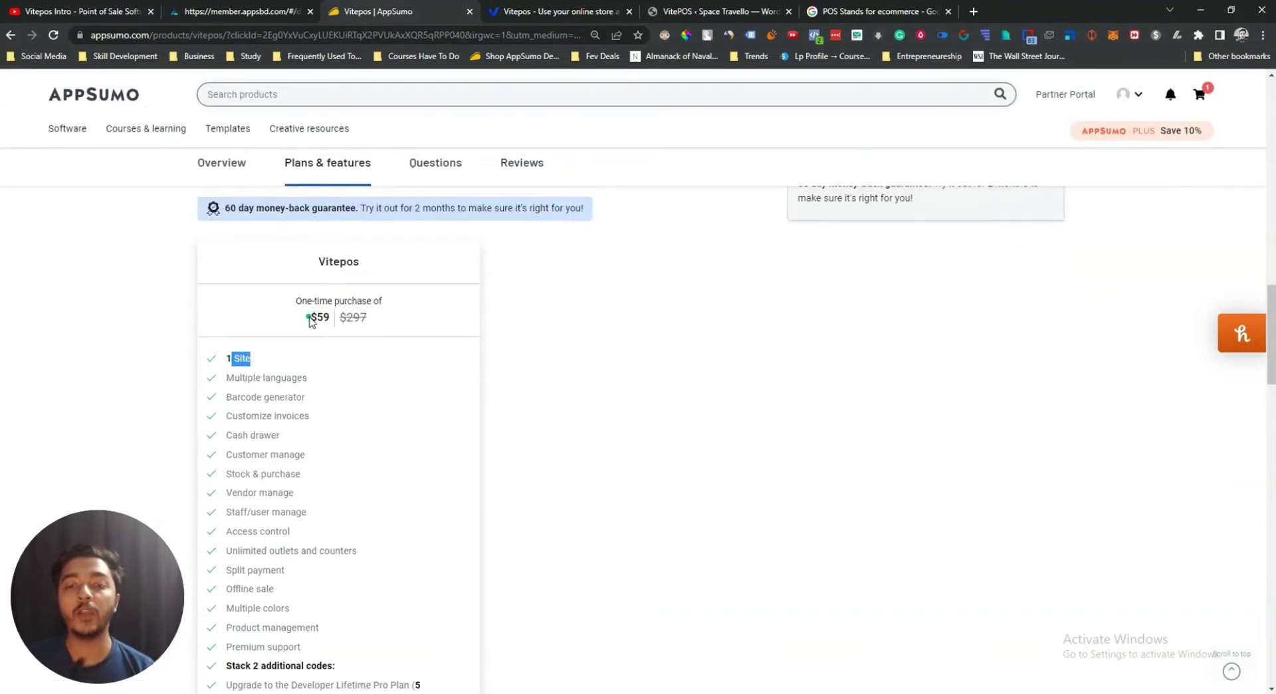
left_click_drag(311, 318, 320, 318)
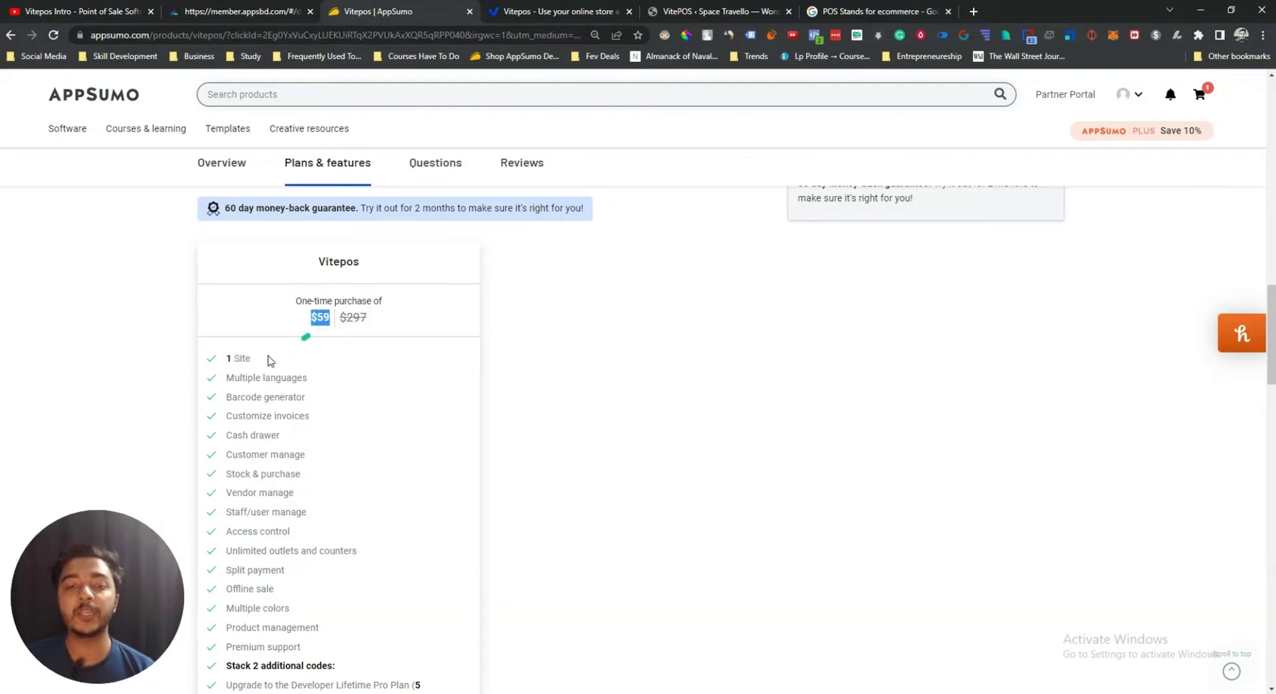
Read through the plan's included features, highlighting the entries from Multiple languages down to Premium support.
left_click_drag(227, 377, 311, 379)
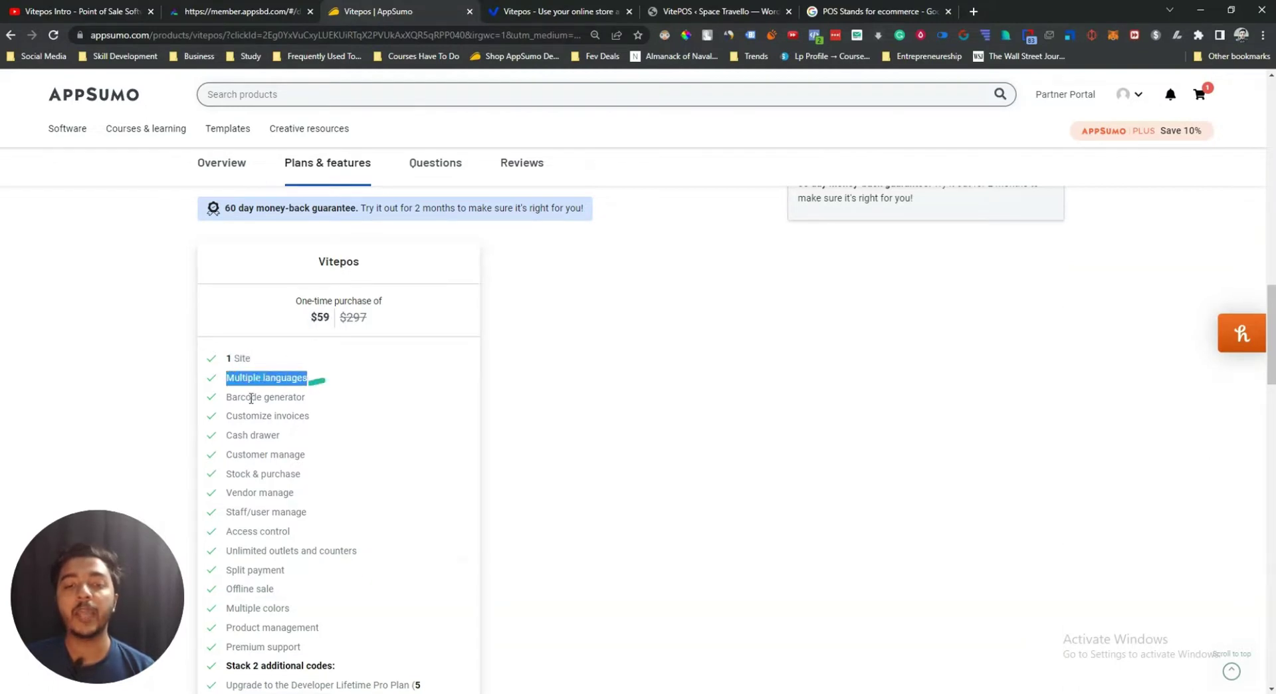
left_click_drag(227, 397, 321, 406)
left_click_drag(233, 416, 359, 423)
left_click_drag(233, 436, 329, 456)
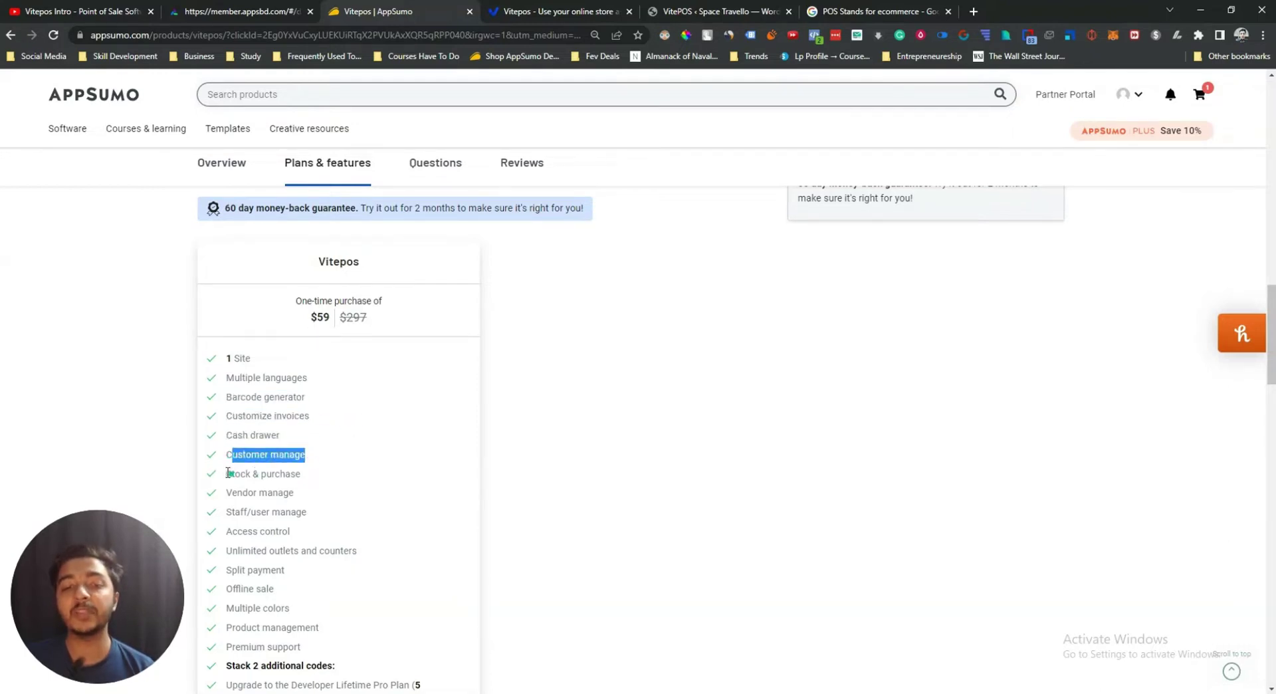
left_click_drag(228, 473, 329, 478)
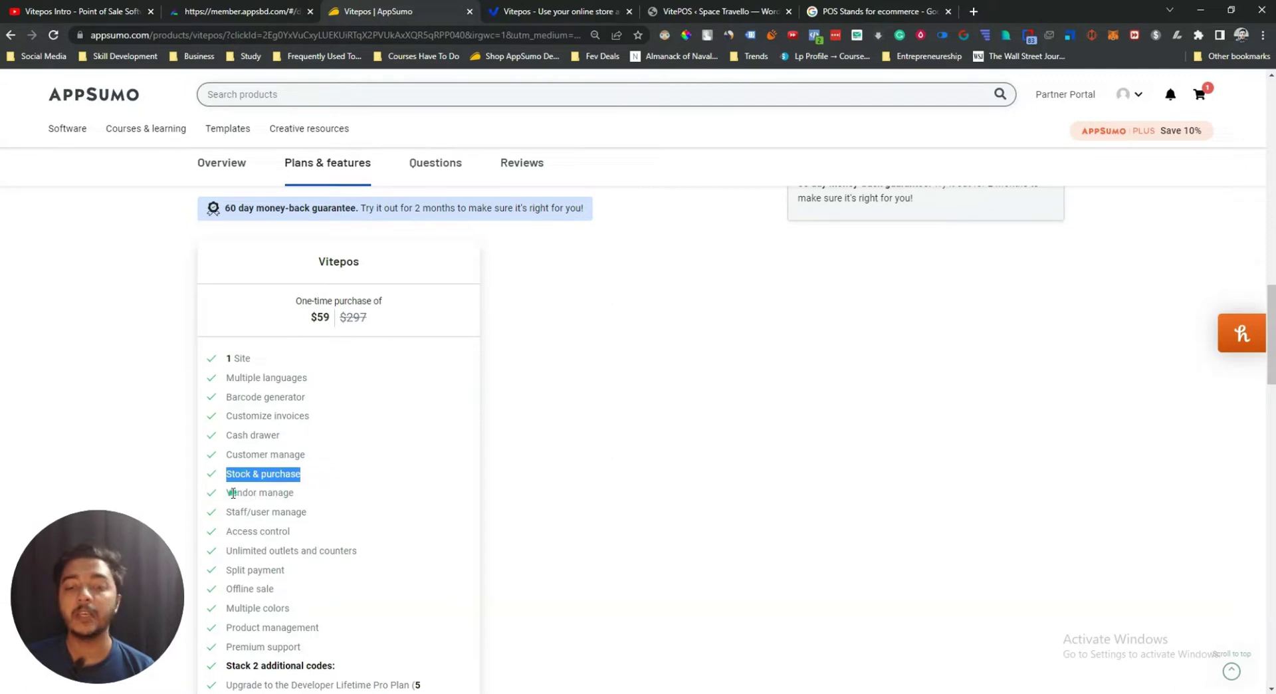
left_click_drag(232, 492, 334, 497)
left_click_drag(231, 512, 336, 514)
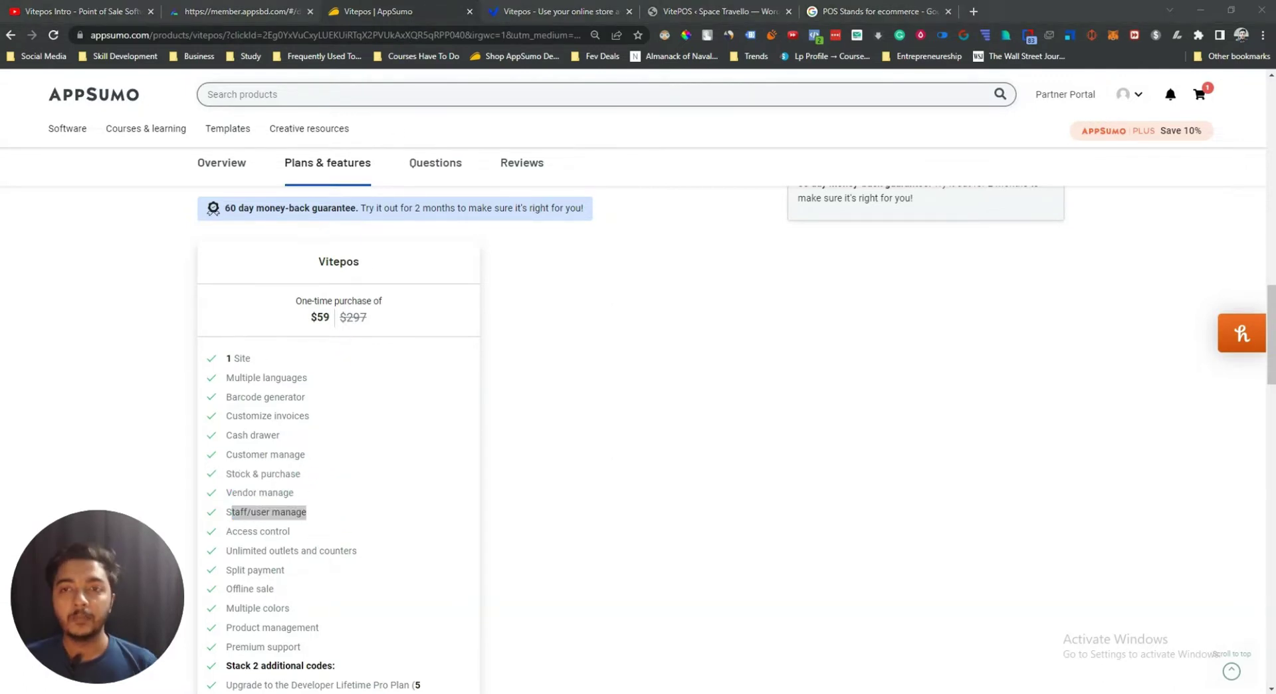
left_click_drag(228, 531, 312, 537)
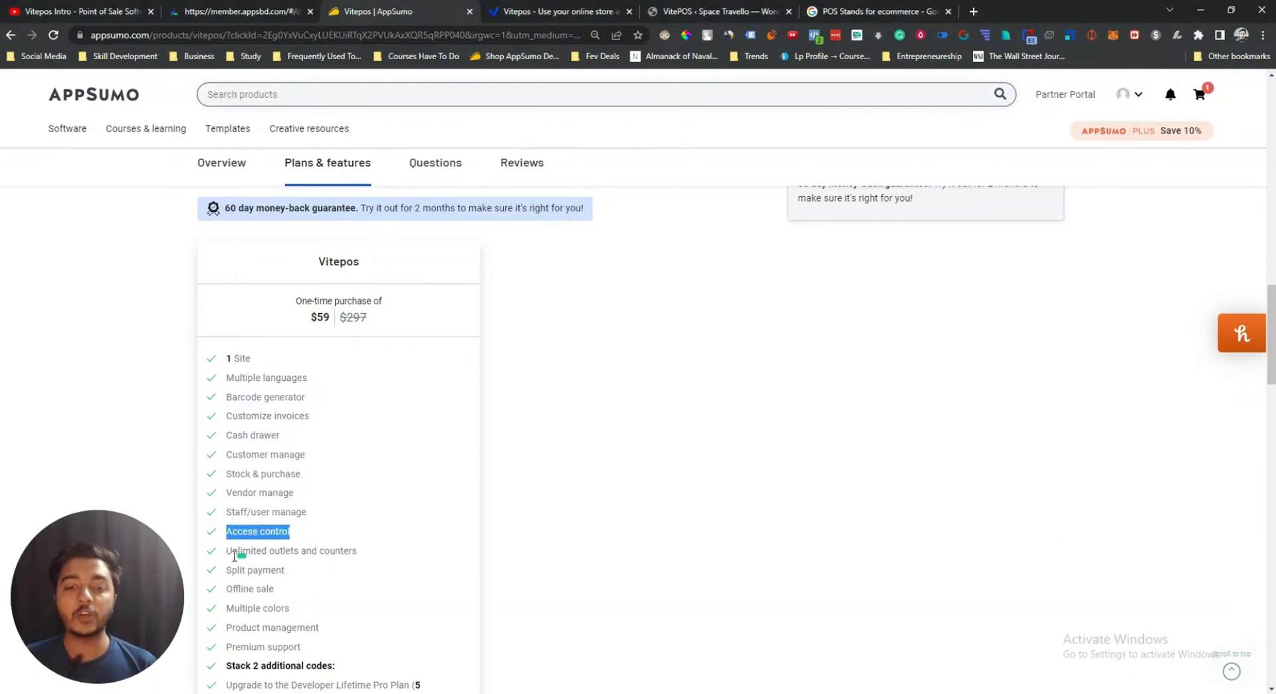
left_click_drag(227, 552, 390, 557)
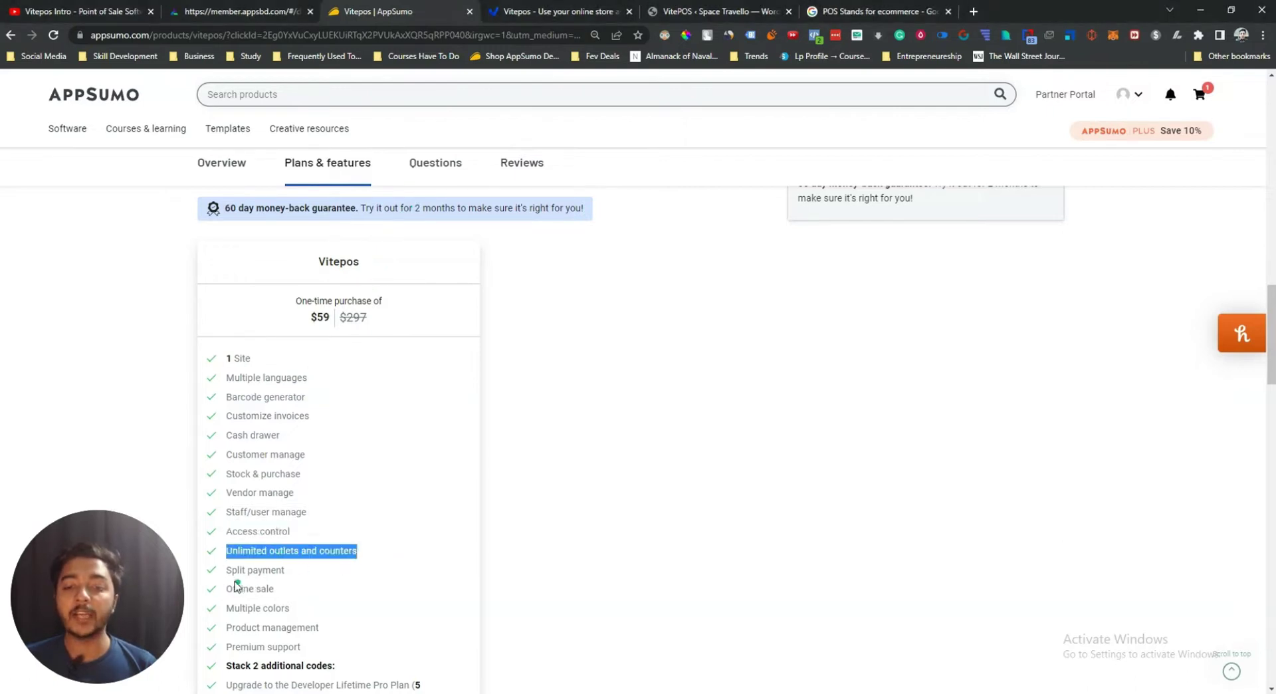
left_click_drag(230, 576, 313, 610)
left_click_drag(228, 628, 319, 646)
Highlight the plan's conditions for stacking additional codes, then clear the selection.
scroll(345, 620, "down", 3)
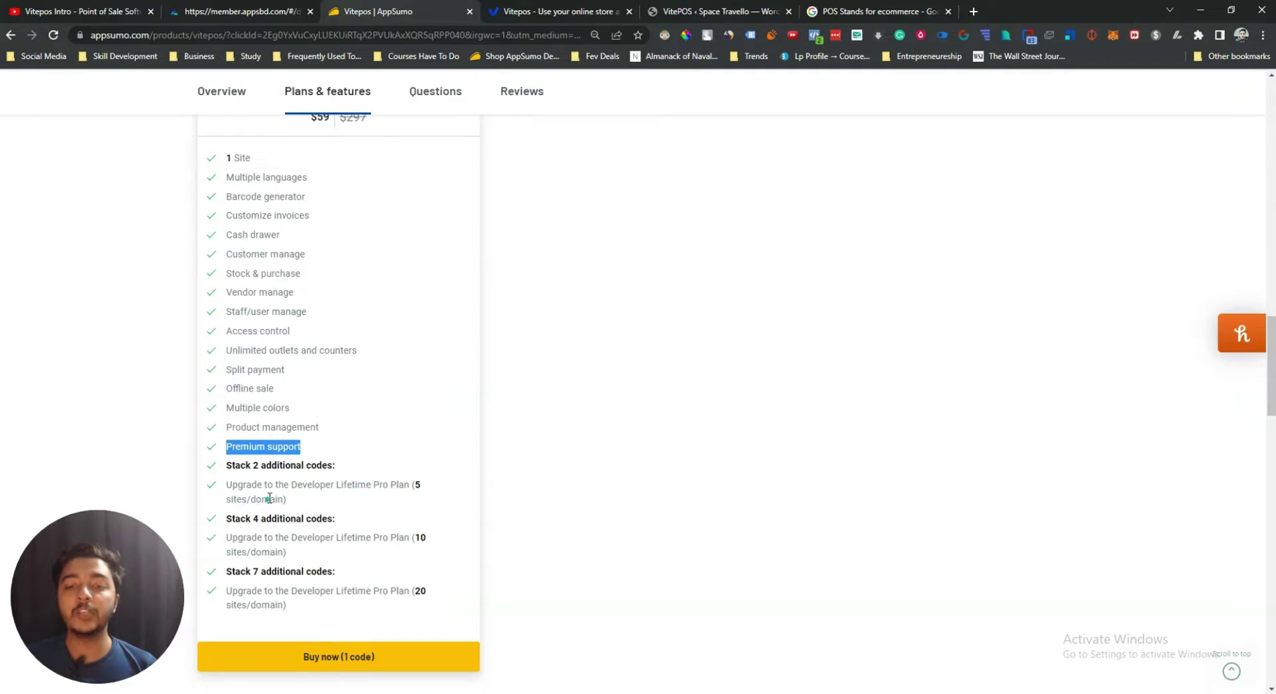
left_click_drag(236, 473, 372, 582)
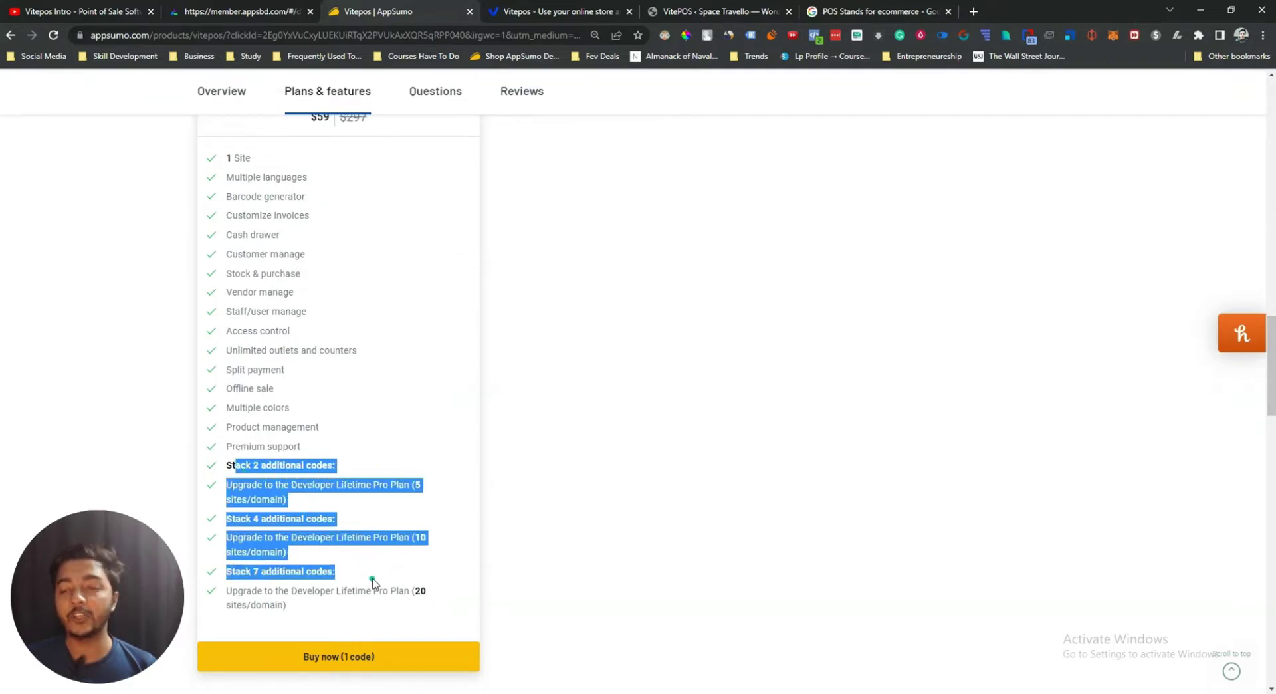
left_click(499, 427)
Open the Vitepos customer reviews, read the newest ones and return to the beginning of the deal page.
scroll(505, 205, "up", 15)
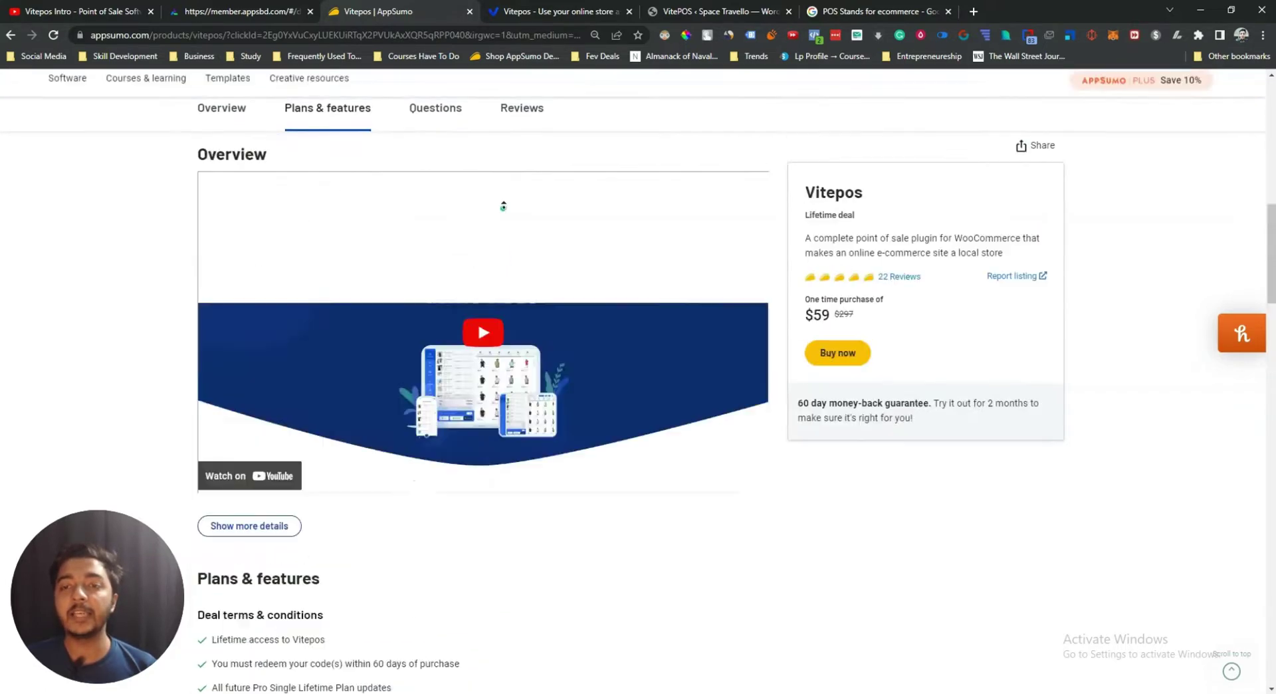
left_click(904, 394)
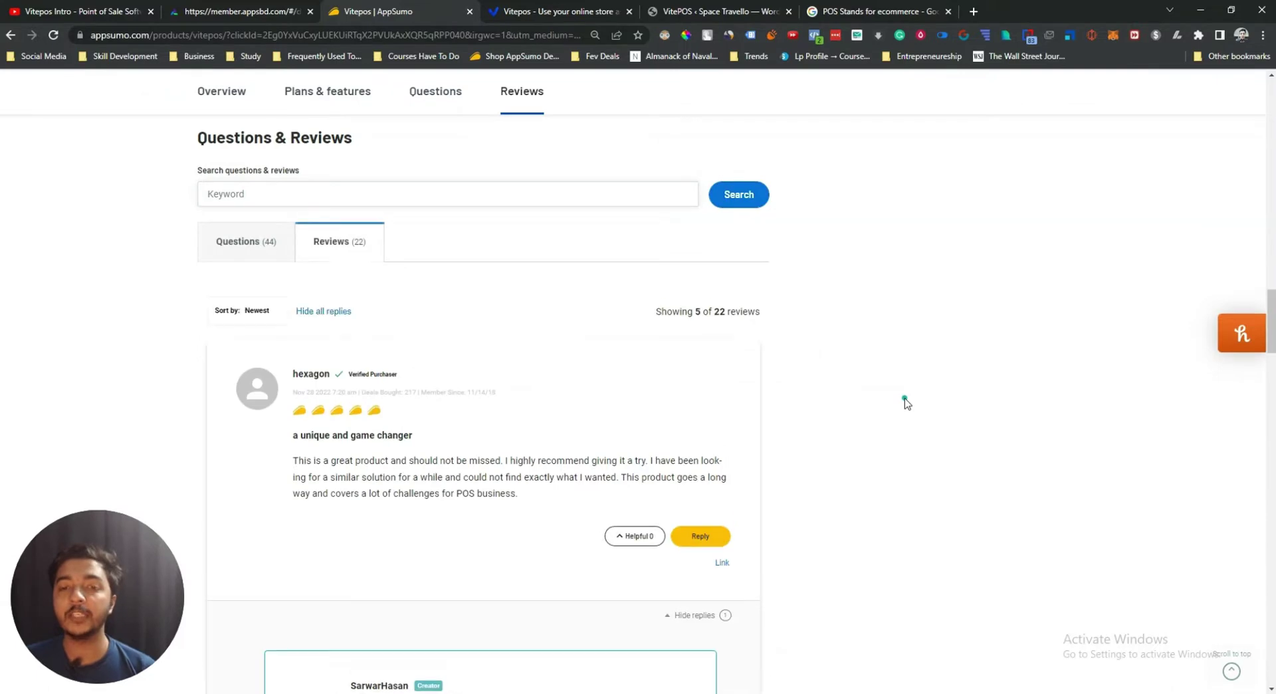
scroll(904, 401, "down", 4)
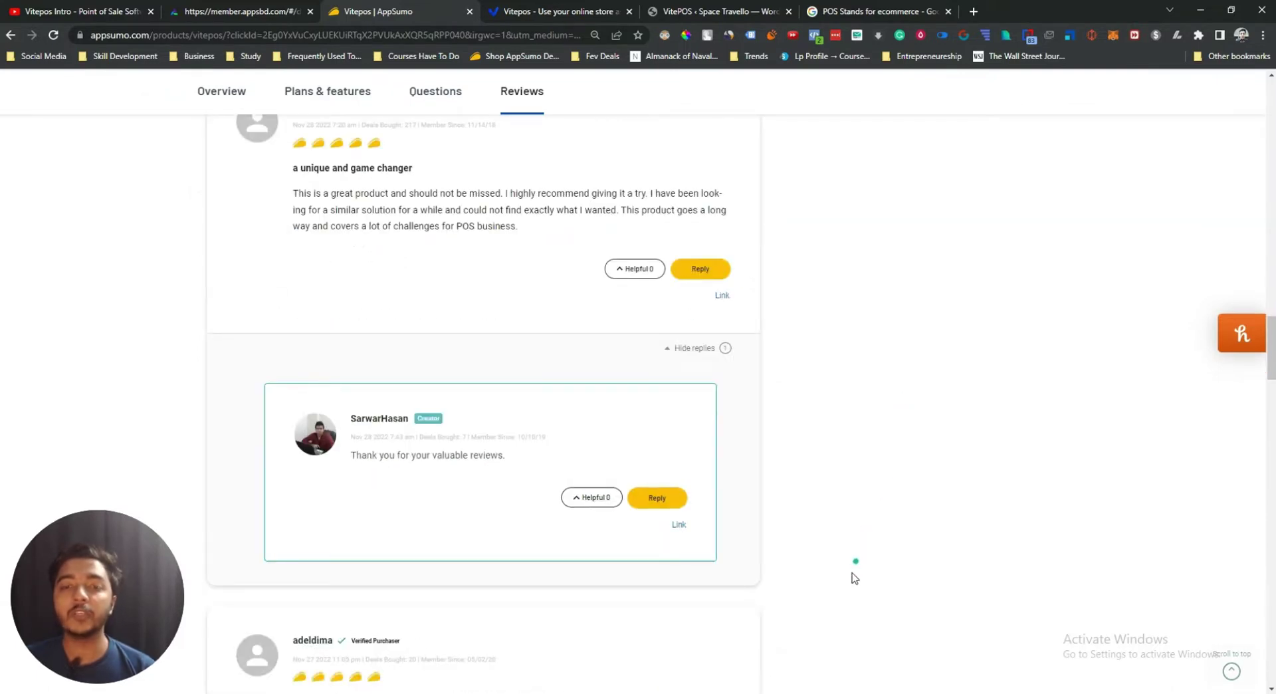
scroll(824, 530, "up", 15)
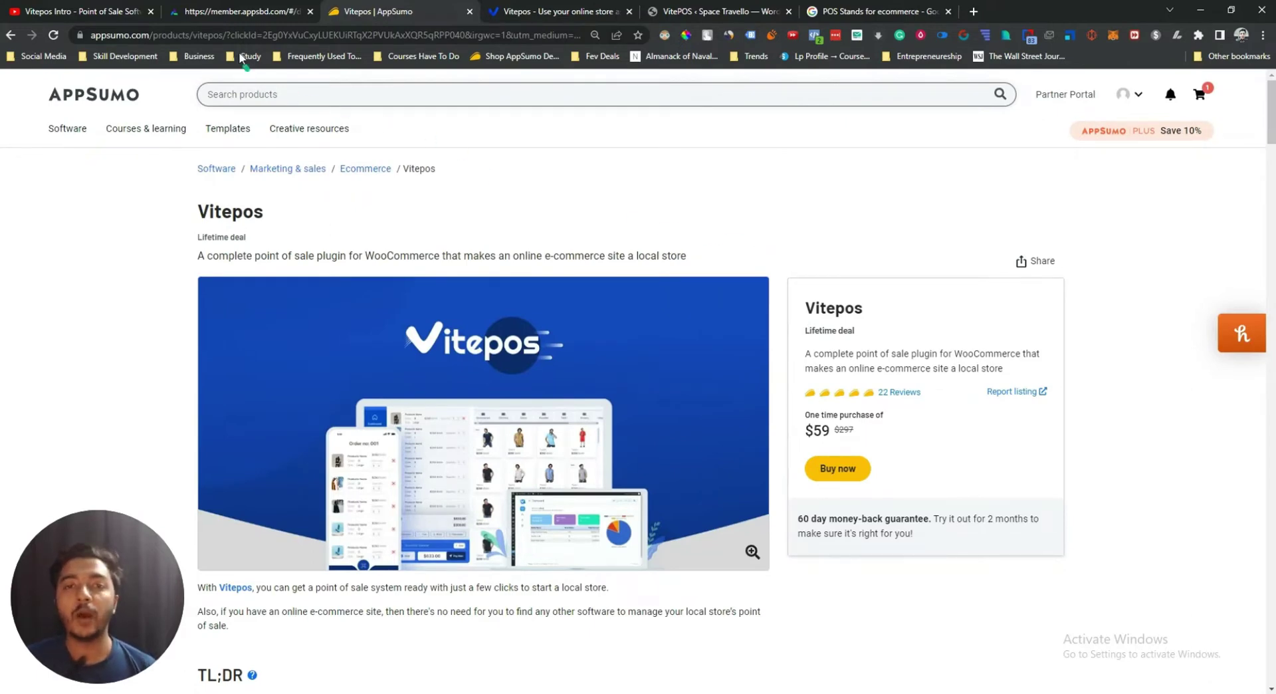
View the Vitepos product in the appsbd member area, then check the Plugins options in the Space Travello WordPress admin.
left_click(251, 20)
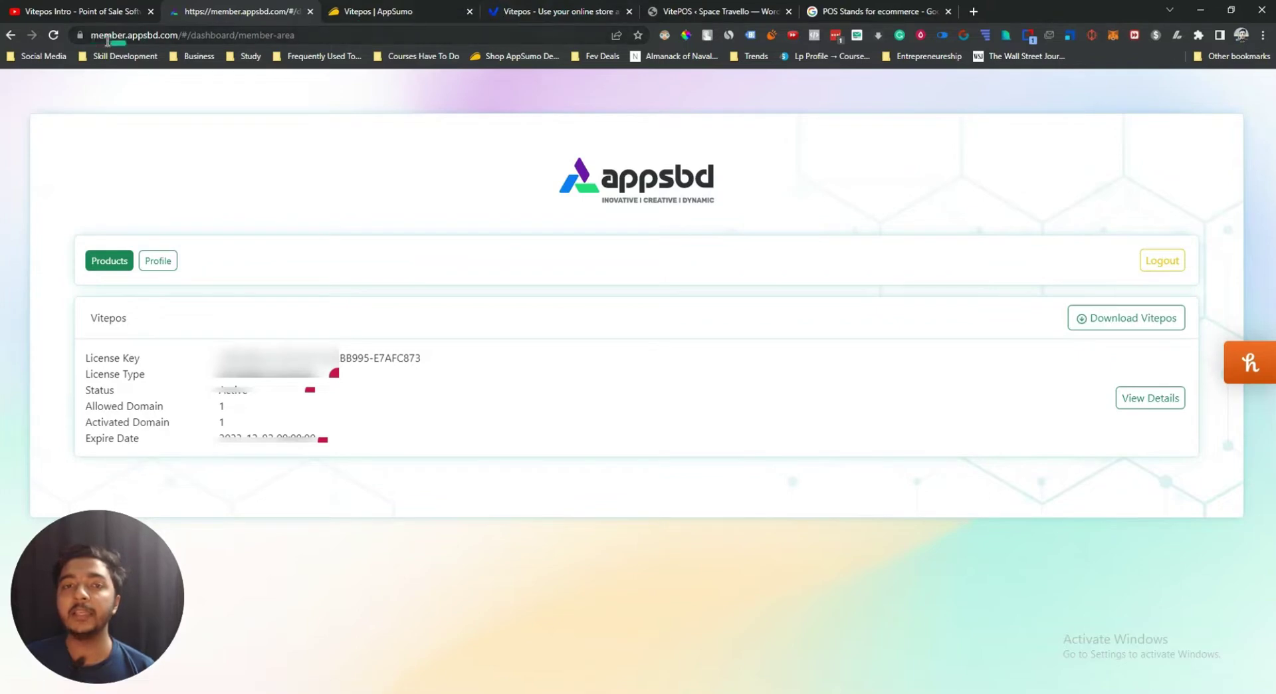
left_click(684, 13)
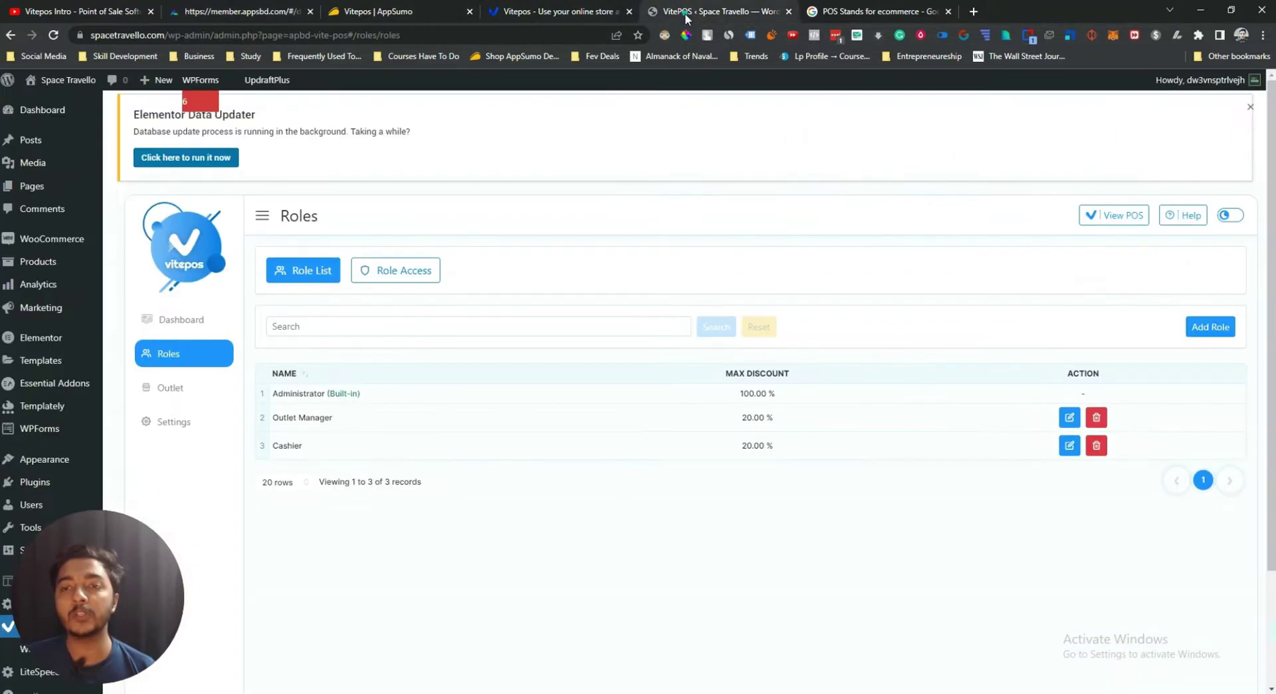
mouse_move(43, 484)
scroll(45, 476, "down", 2)
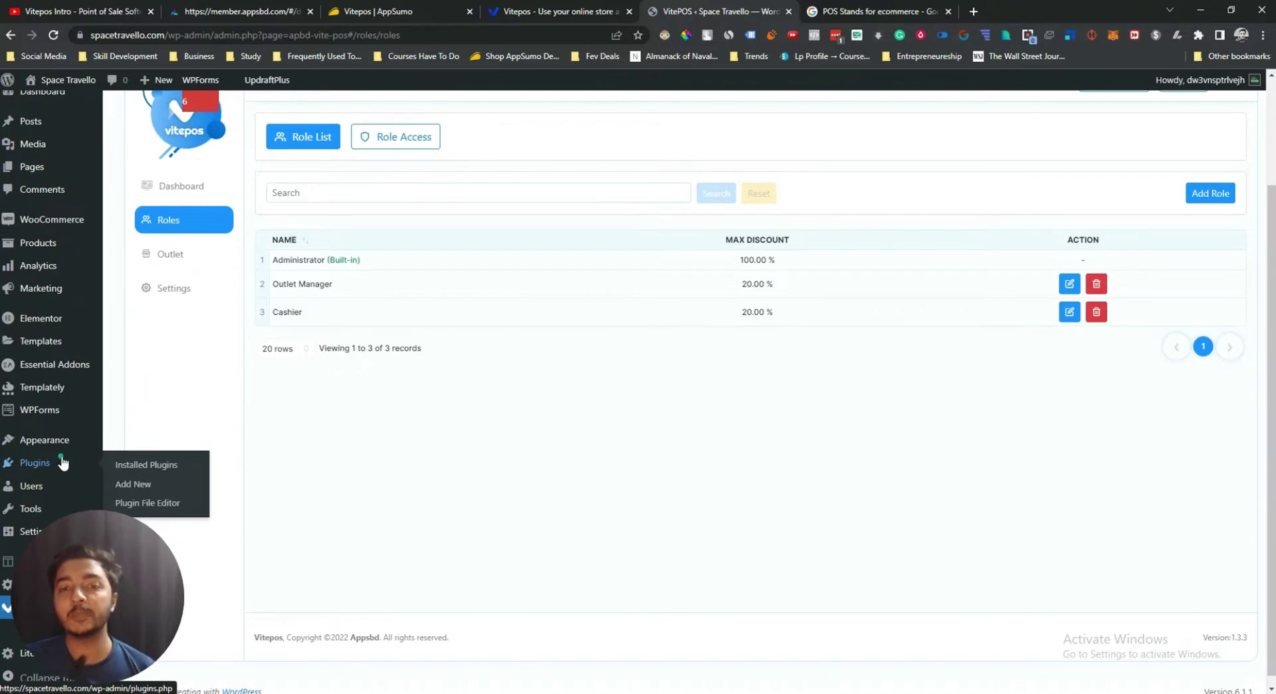
scroll(475, 457, "up", 2)
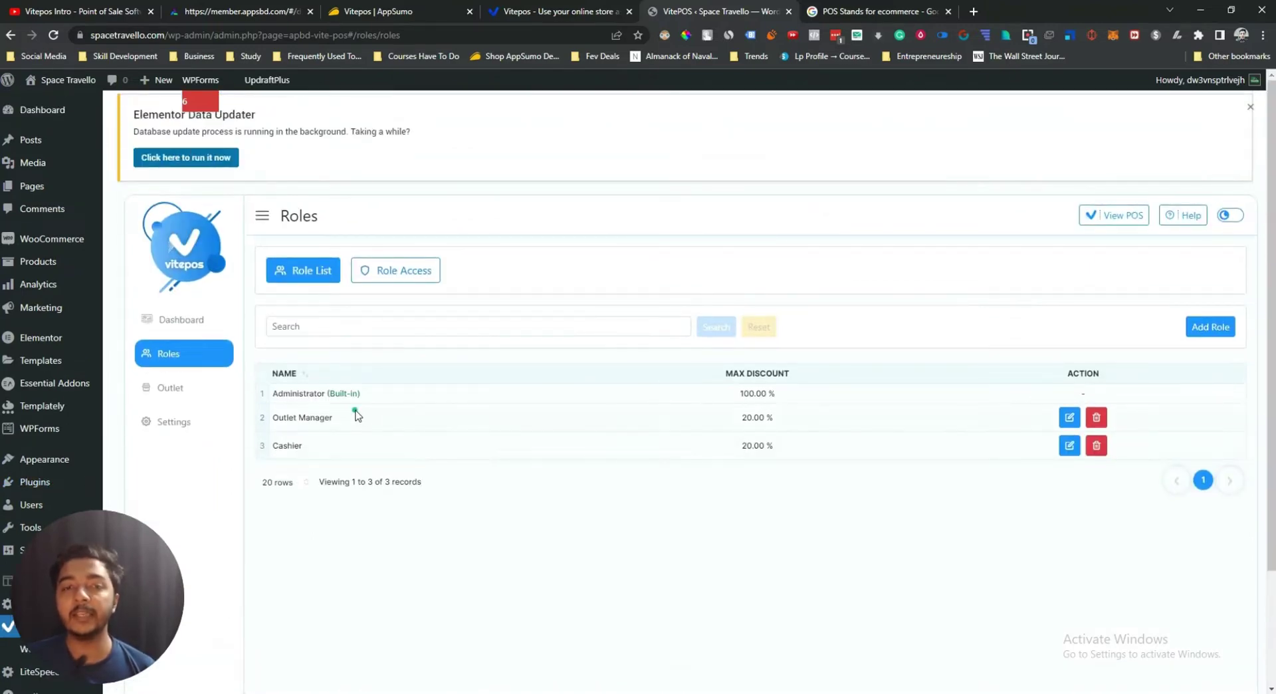
Look at the Vitepos website and highlight the product's license key in the appsbd member area.
left_click(554, 14)
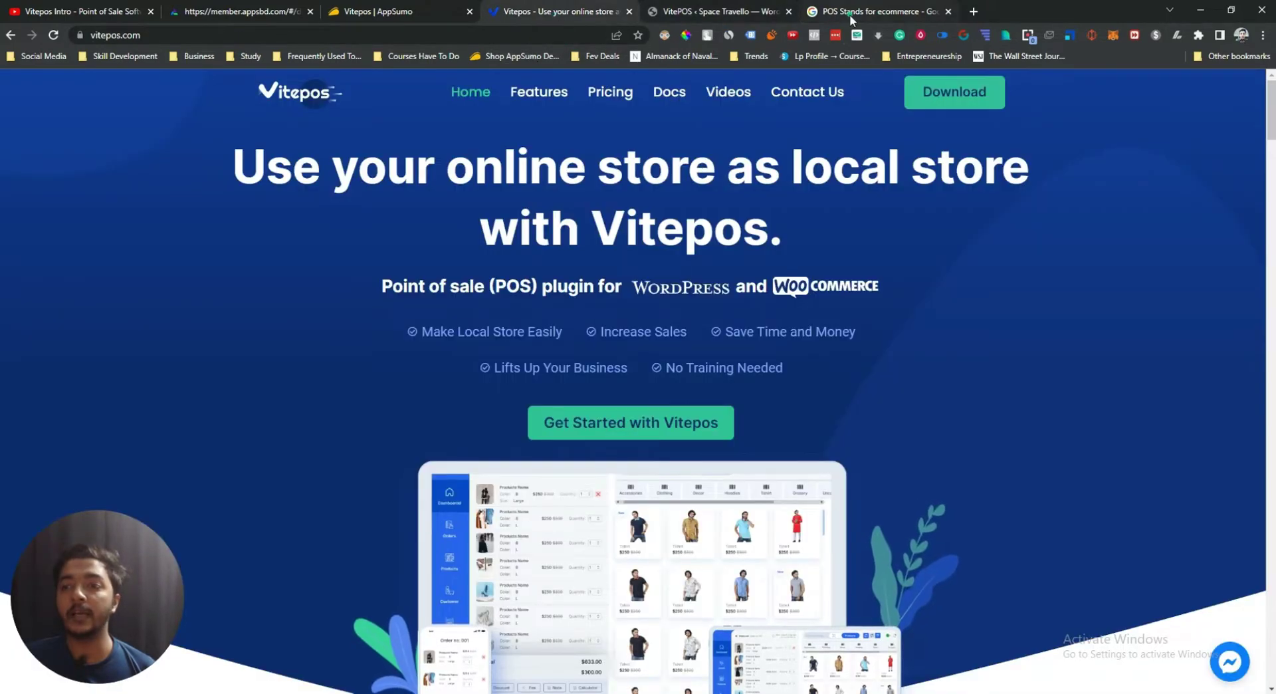
left_click(250, 18)
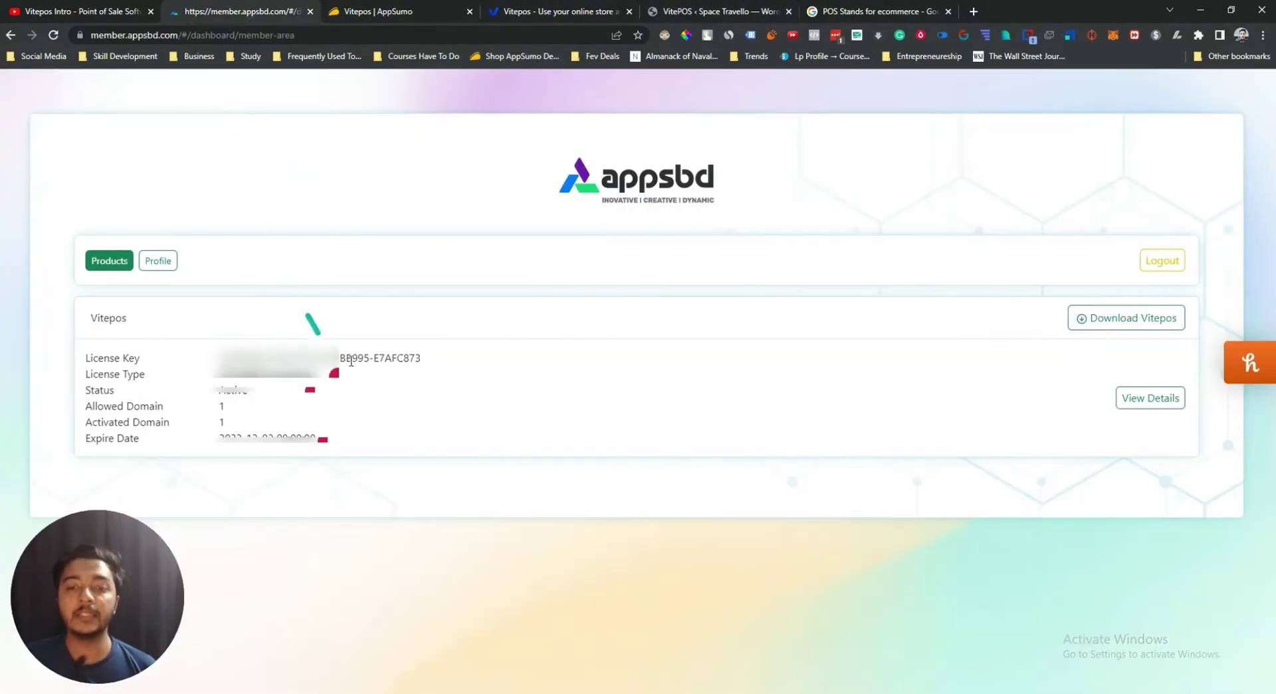
left_click_drag(225, 363, 419, 359)
left_click(410, 359)
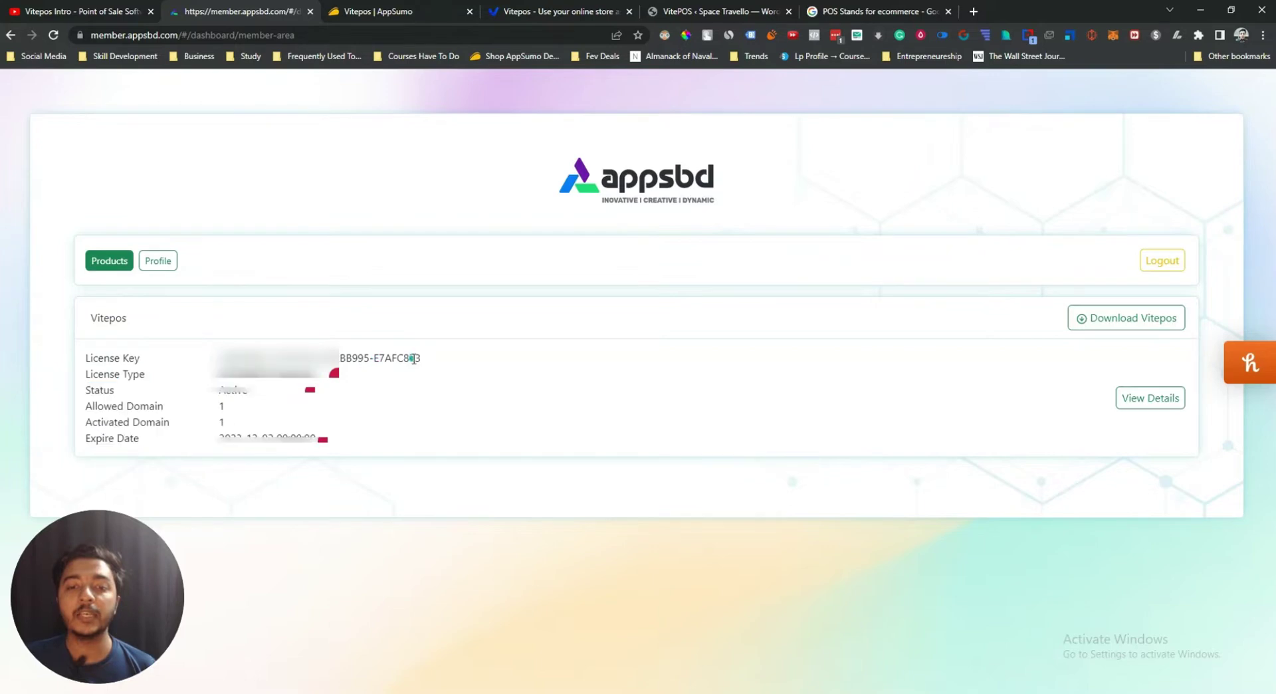
triple_click(410, 359)
left_click(377, 357)
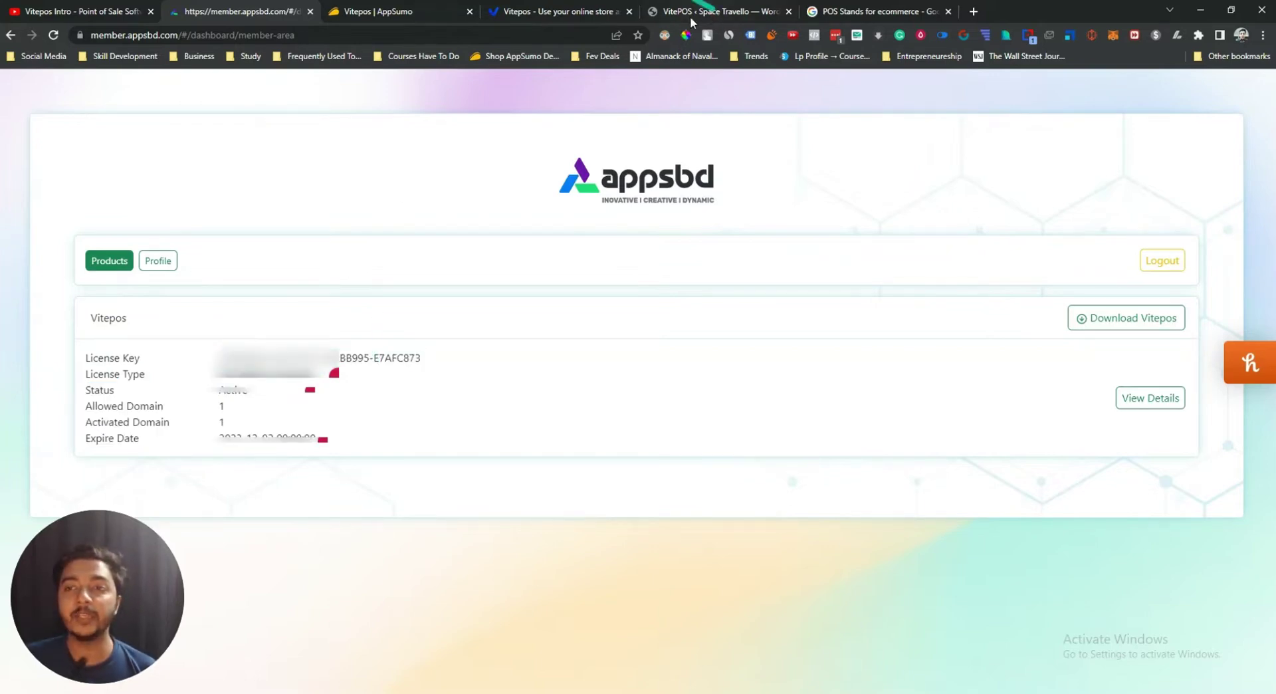
Revisit the Vitepos website and AppSumo deal, then open the VitePOS plugin's dashboard in the WordPress admin.
left_click(547, 15)
left_click(392, 14)
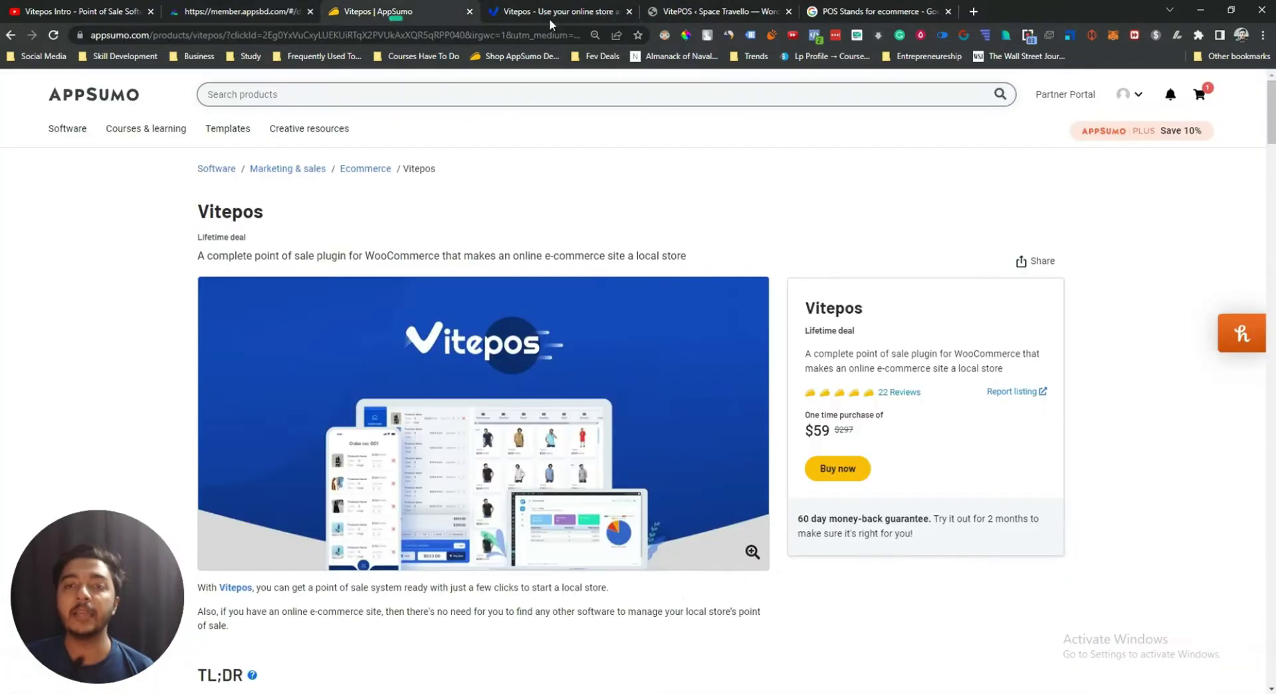
left_click(718, 12)
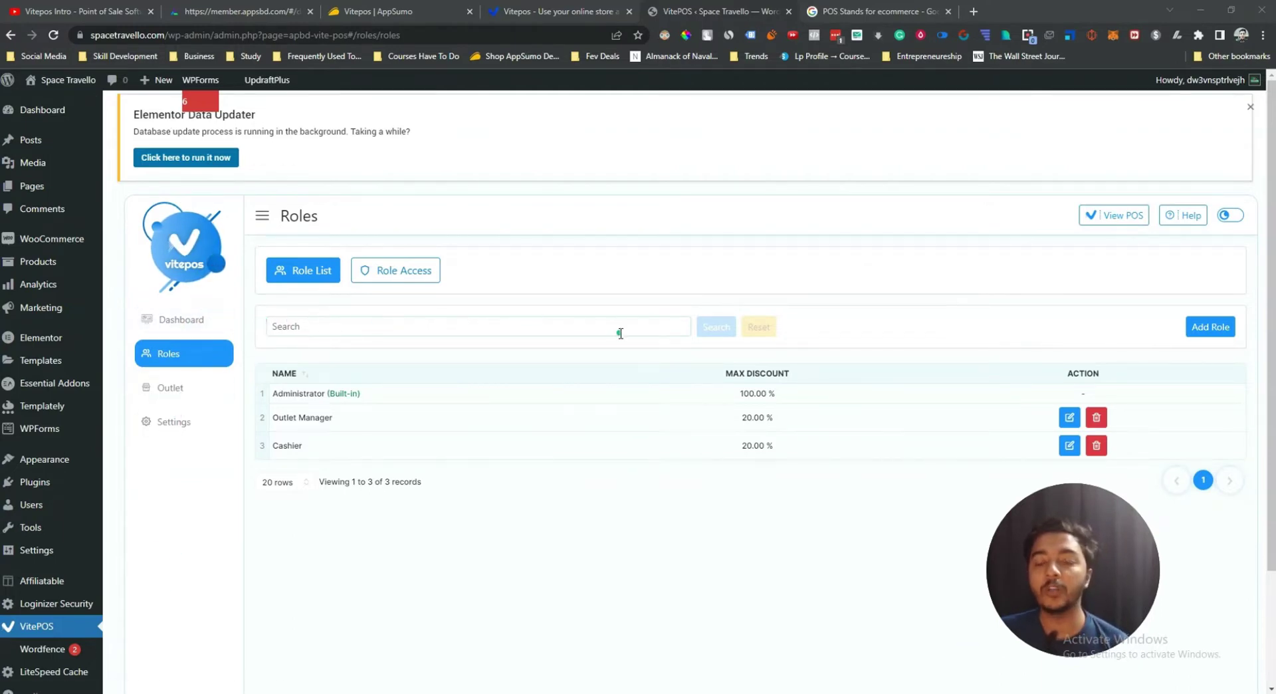
left_click(174, 326)
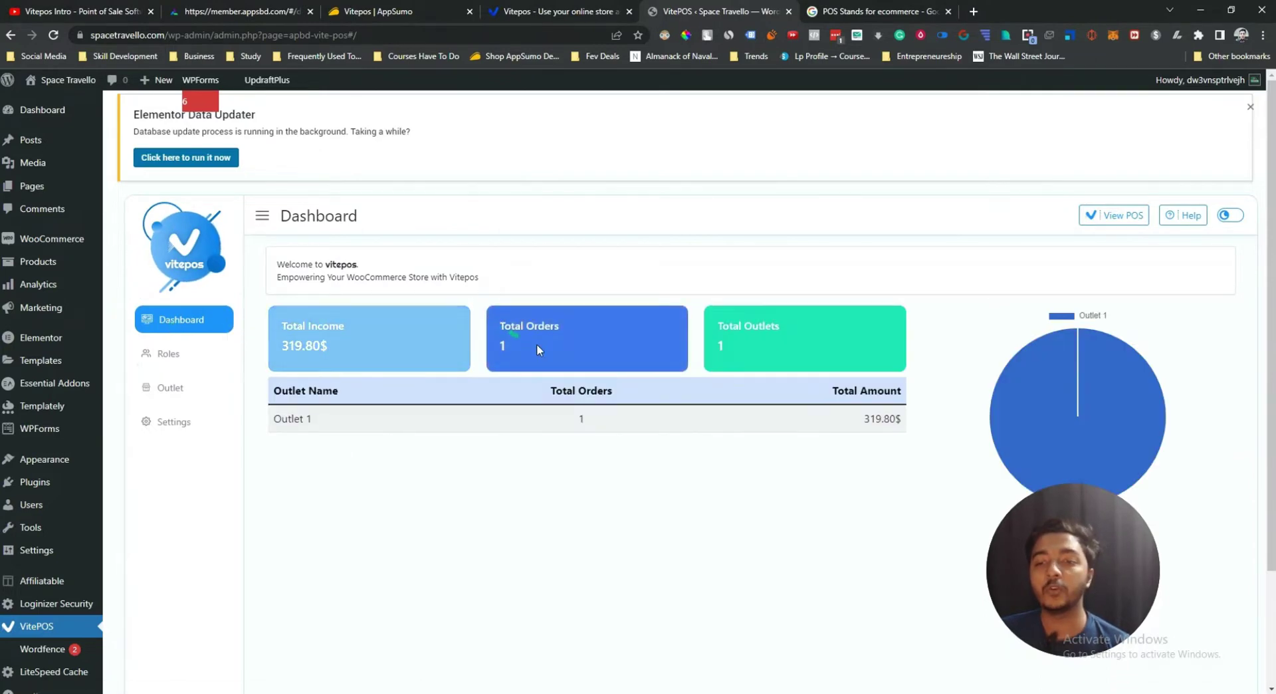
Review the VitePOS dashboard figures, highlighting the Outlet 1 row, its outlet name and its total amount.
mouse_move(1115, 384)
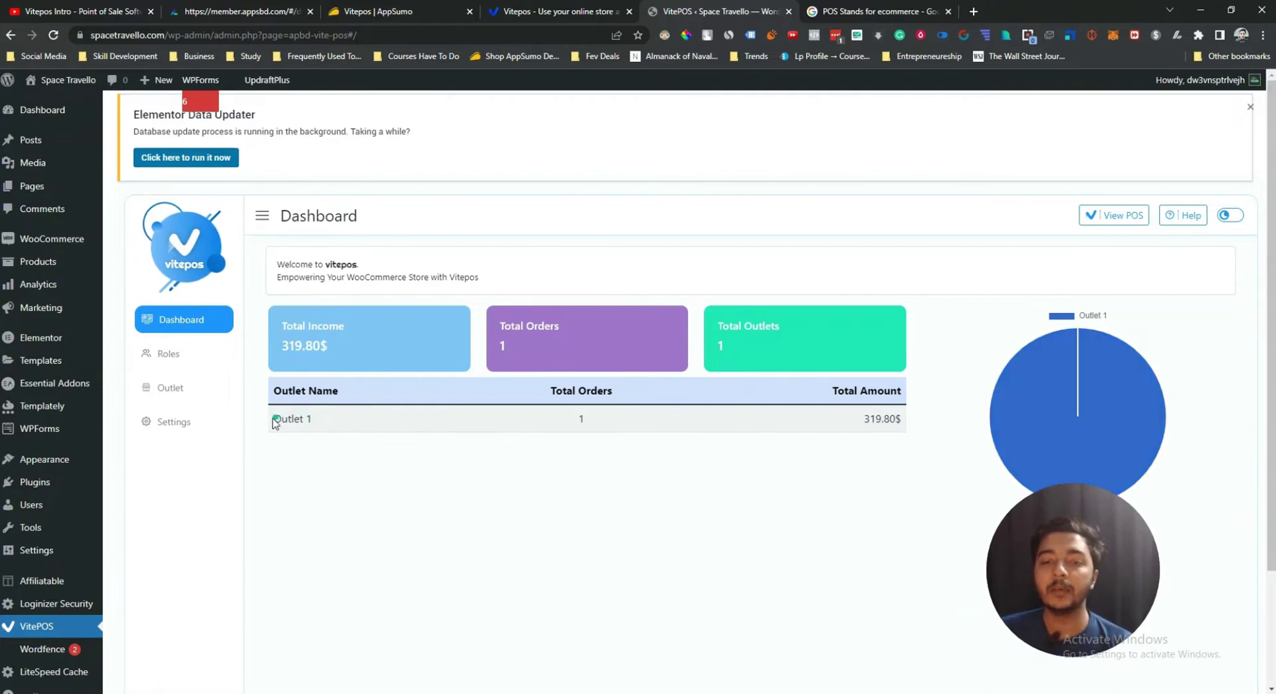
left_click_drag(274, 419, 910, 419)
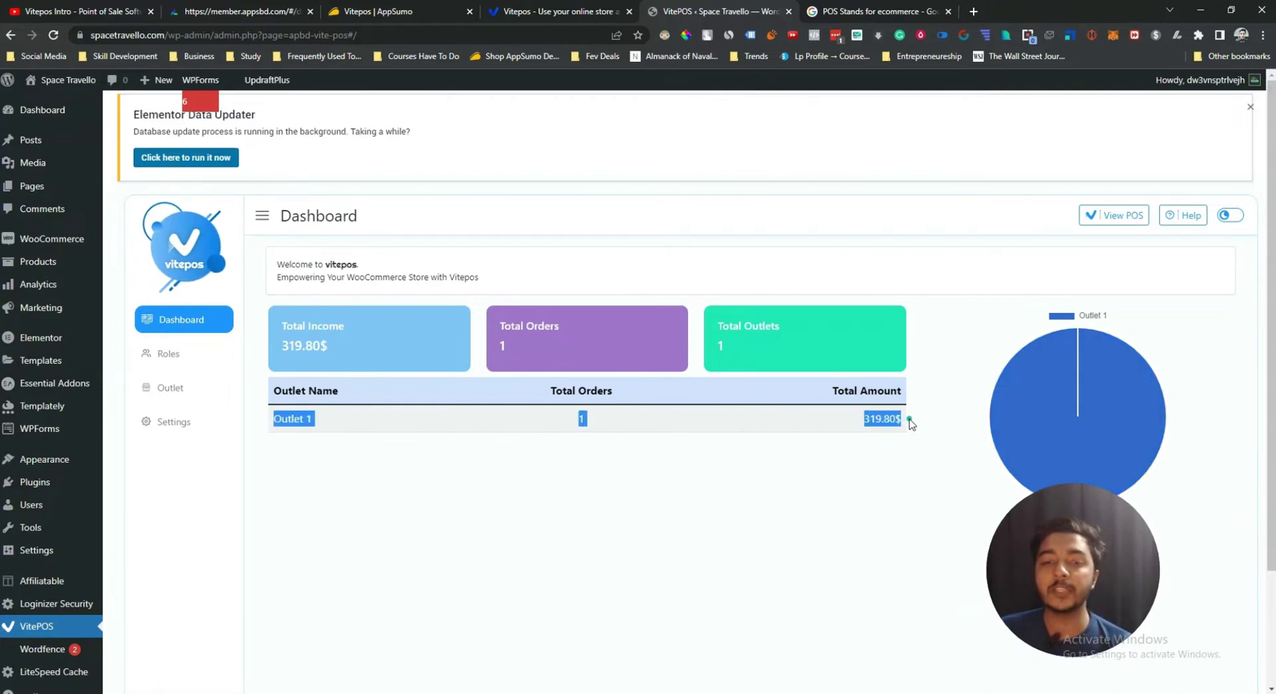
left_click(909, 423)
left_click_drag(273, 419, 313, 420)
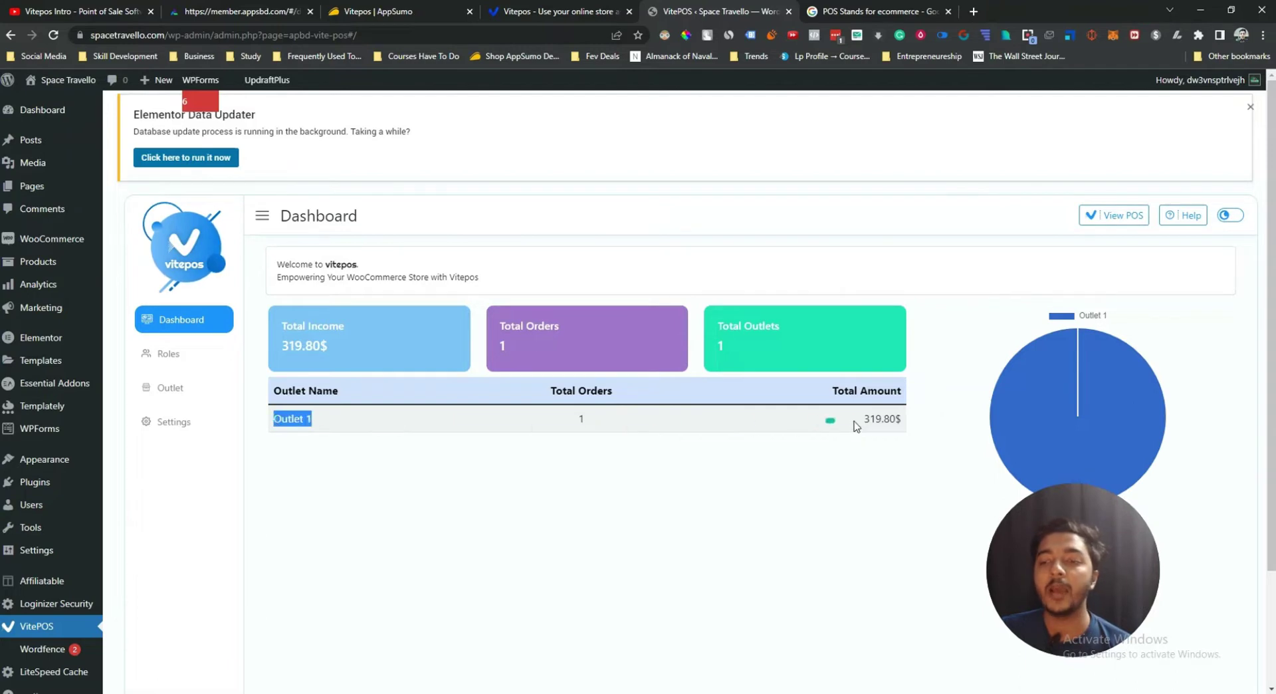
left_click_drag(862, 420, 909, 423)
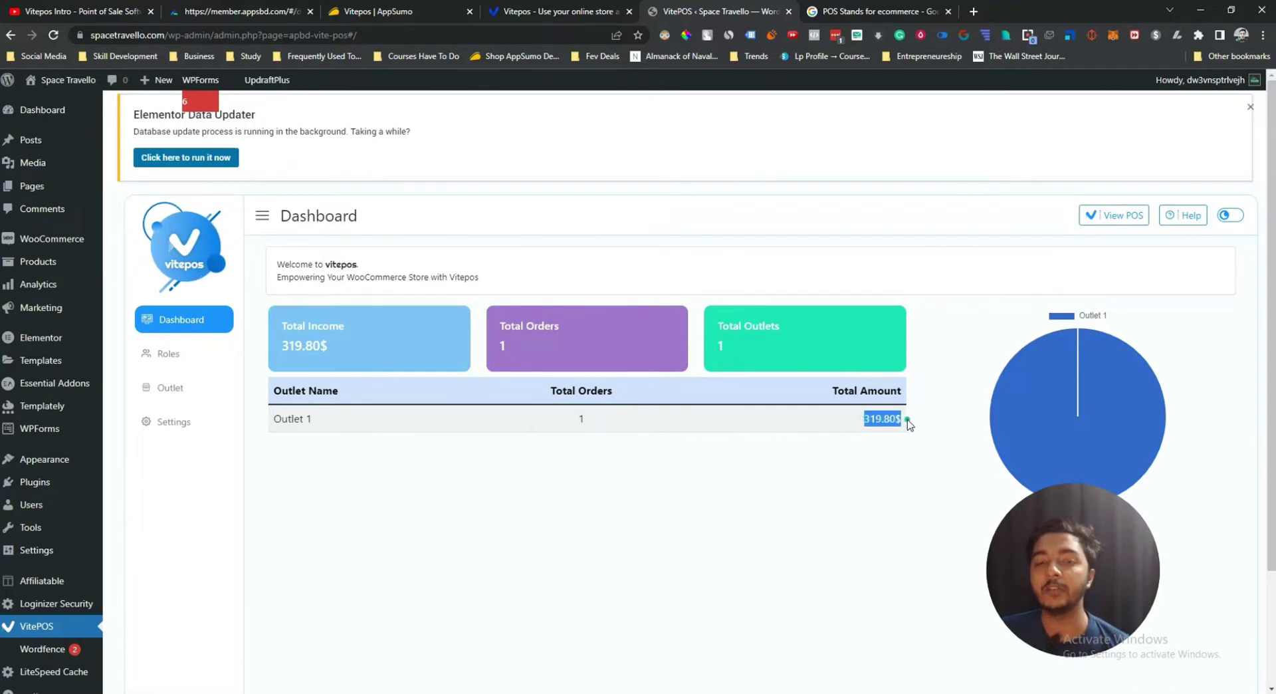
left_click(910, 424)
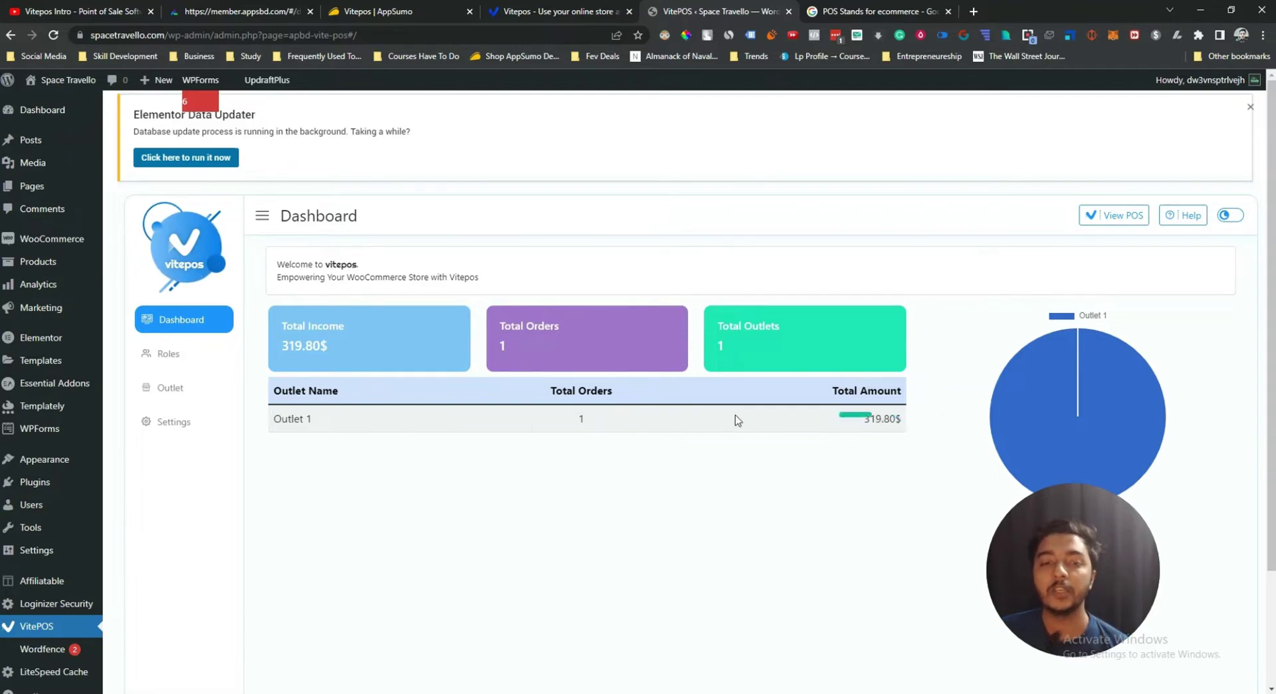
Open the VitePOS roles list and highlight the role names and the maximum discounts of Administrator and Outlet Manager.
left_click(178, 353)
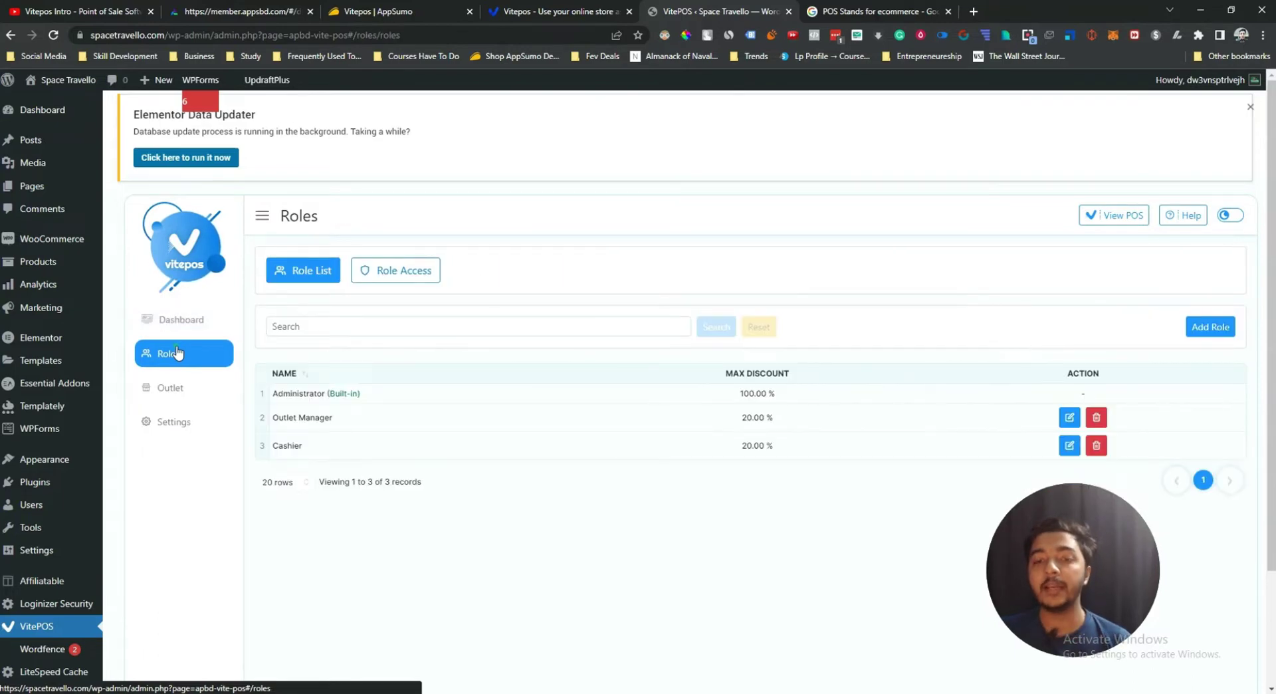
left_click_drag(270, 393, 316, 446)
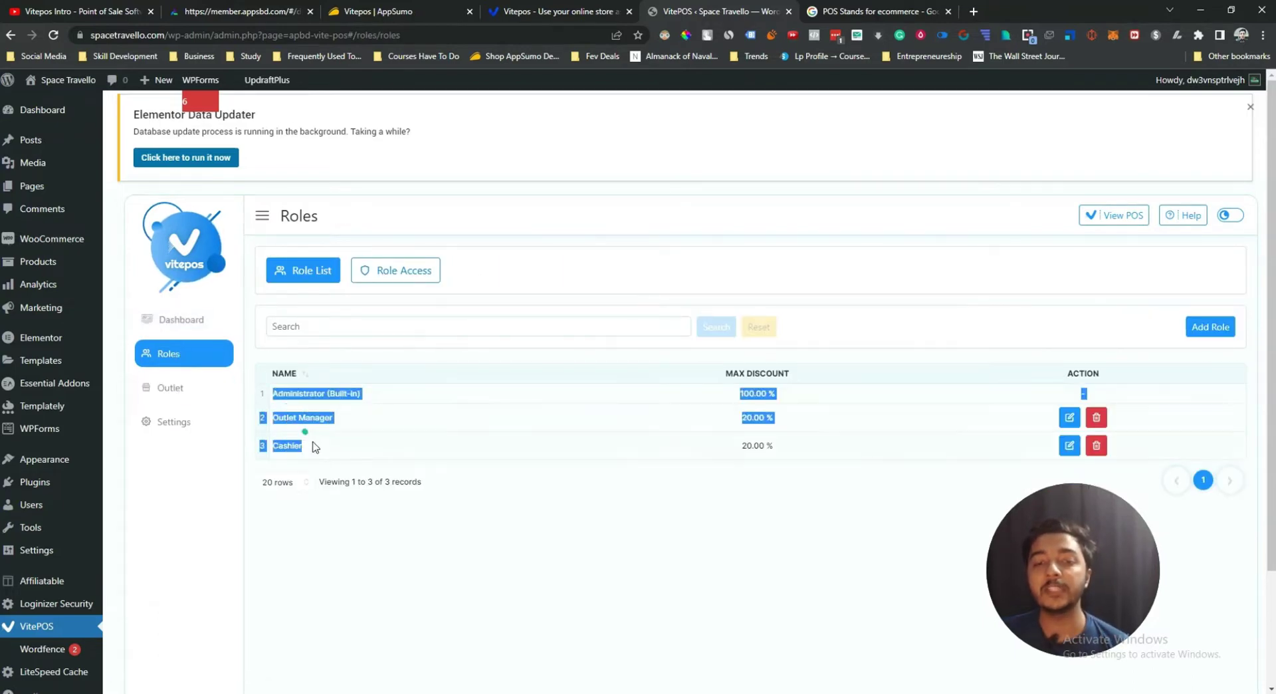
left_click(285, 415)
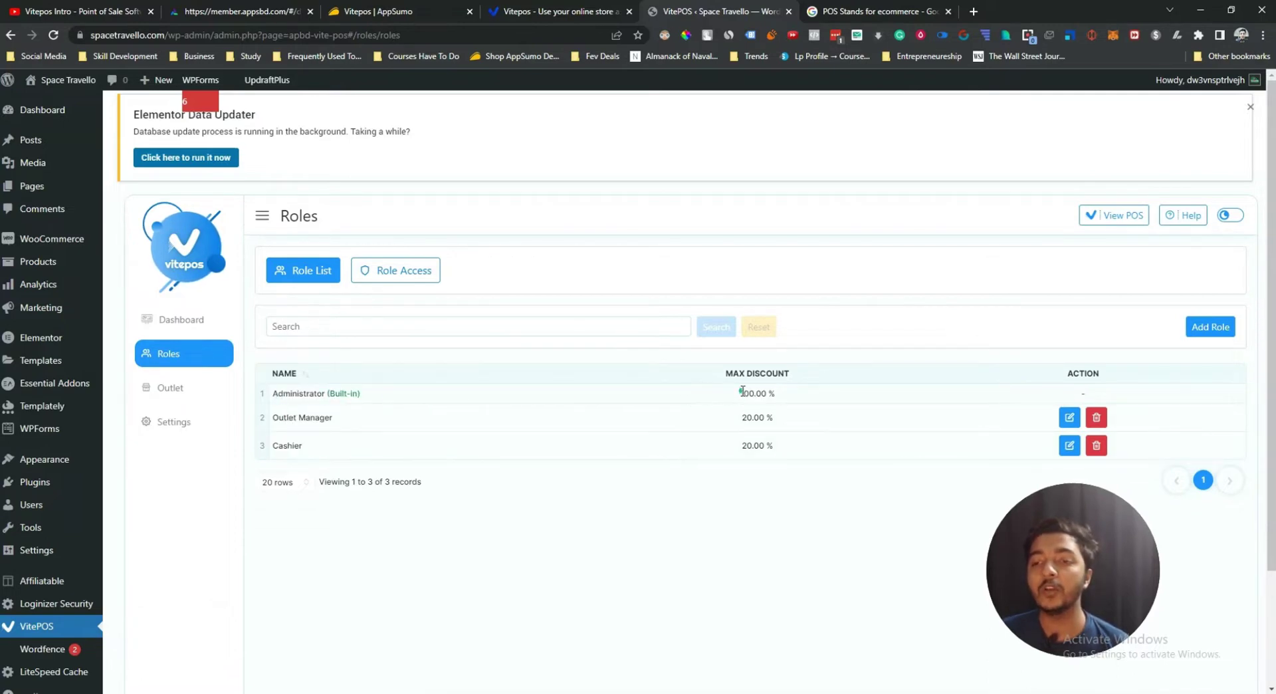
double_click(288, 396)
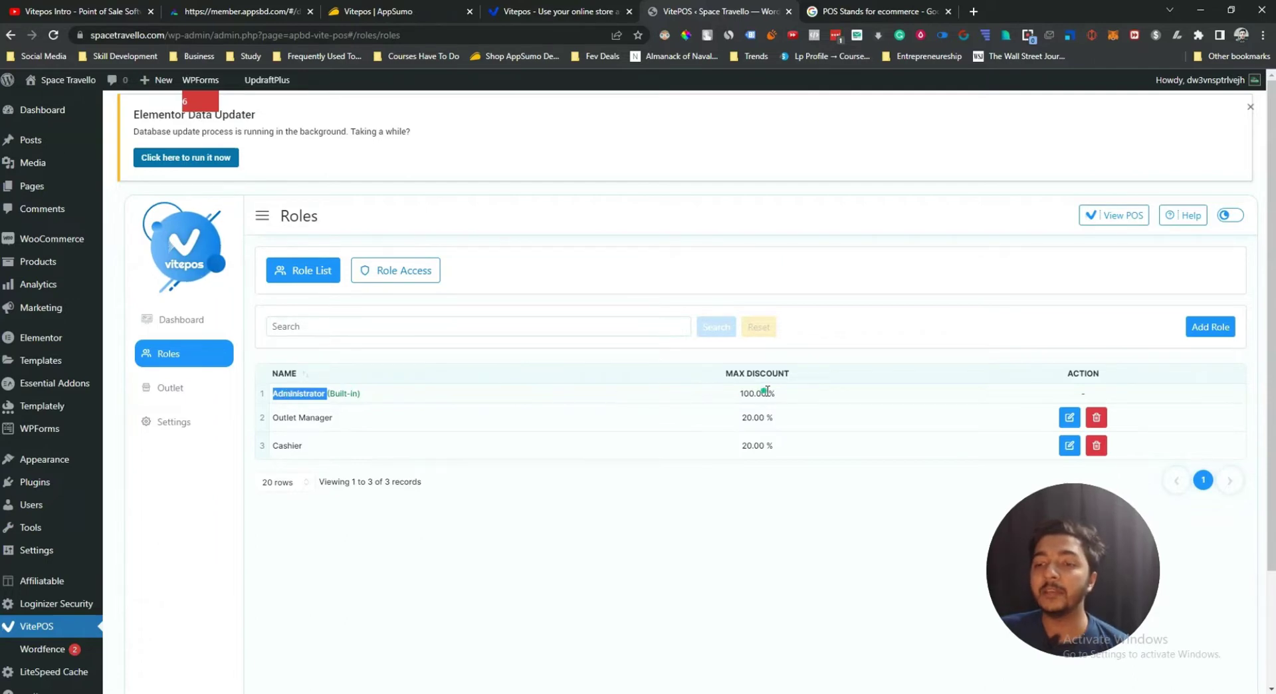
left_click_drag(767, 392, 734, 395)
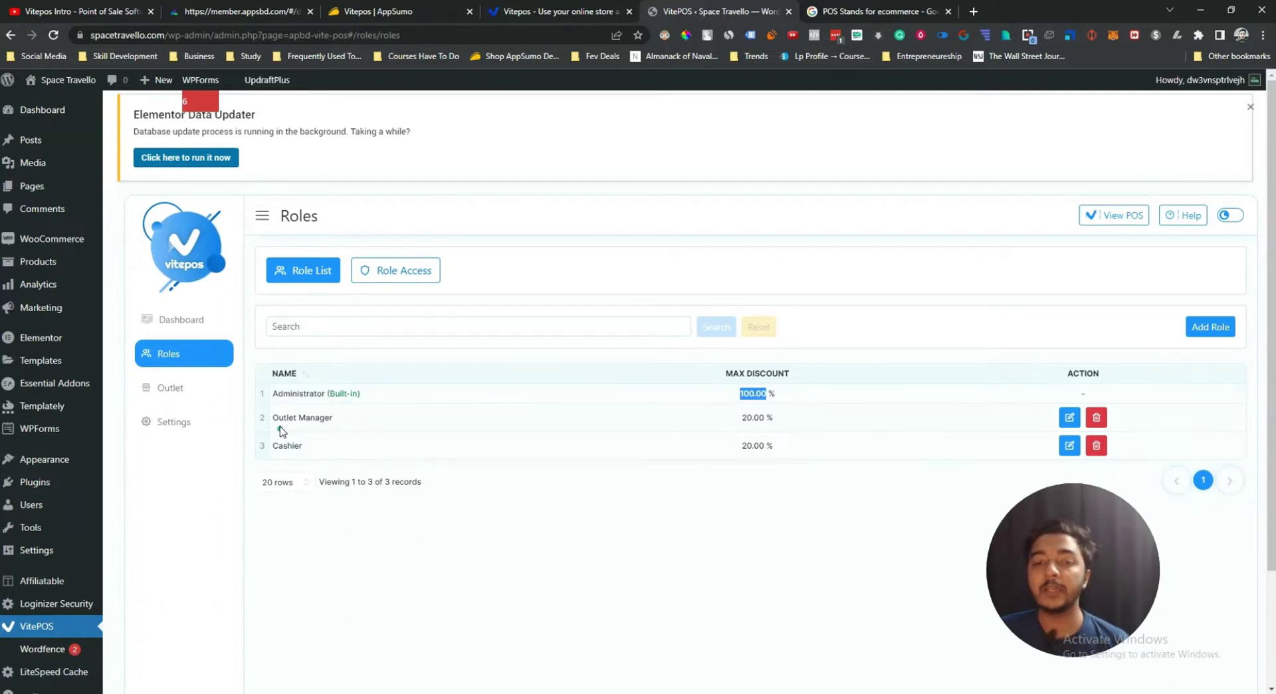
left_click_drag(274, 419, 349, 420)
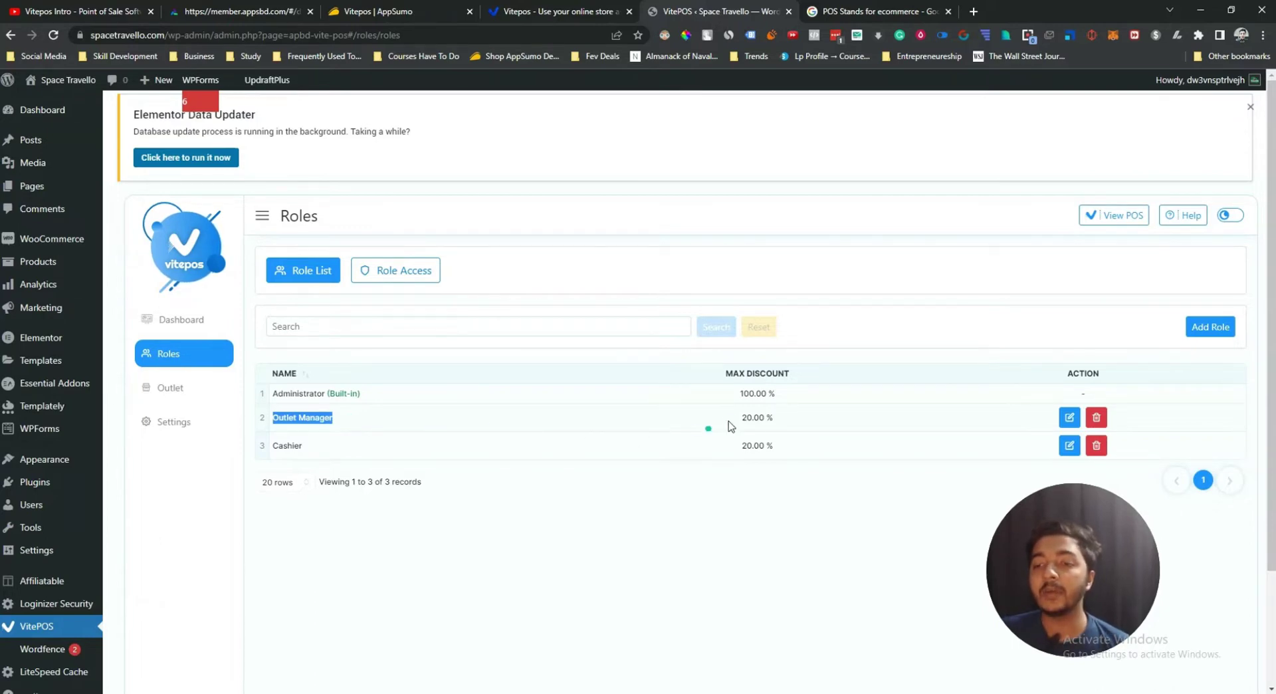
left_click_drag(742, 418, 786, 421)
left_click(786, 421)
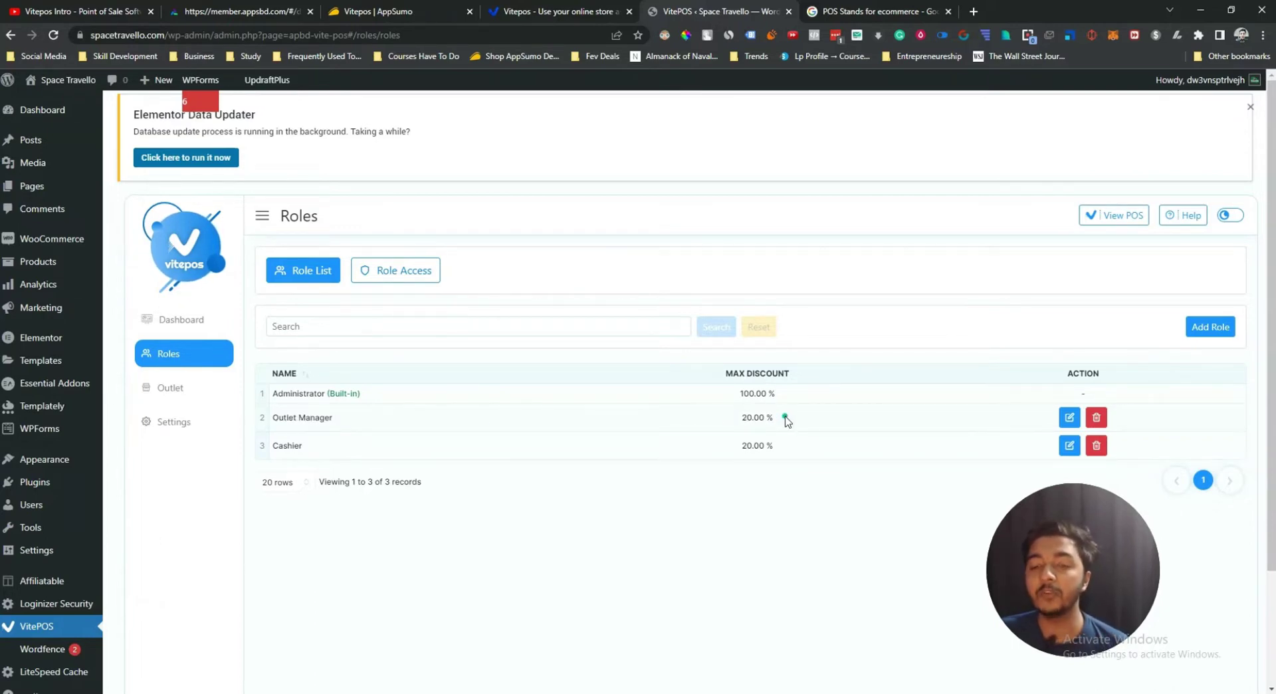
Add a role named Passivern with a 15% max discount and the description "Role Description here".
left_click(1223, 327)
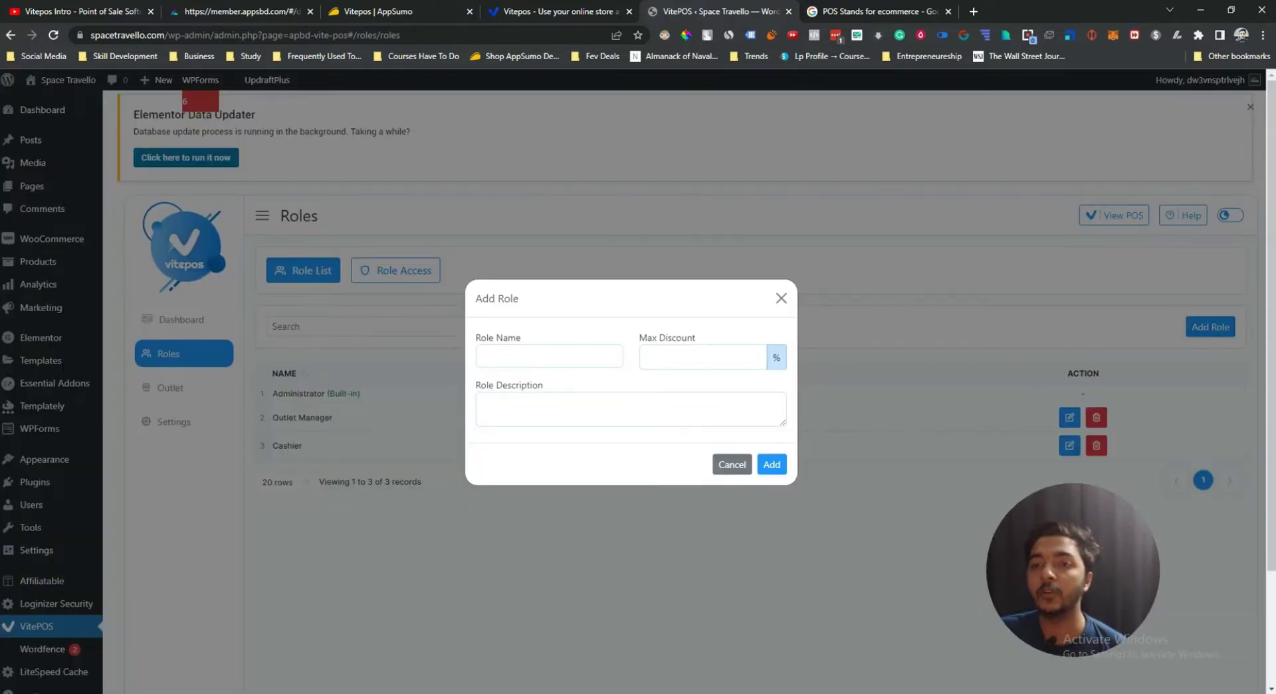
left_click(533, 359)
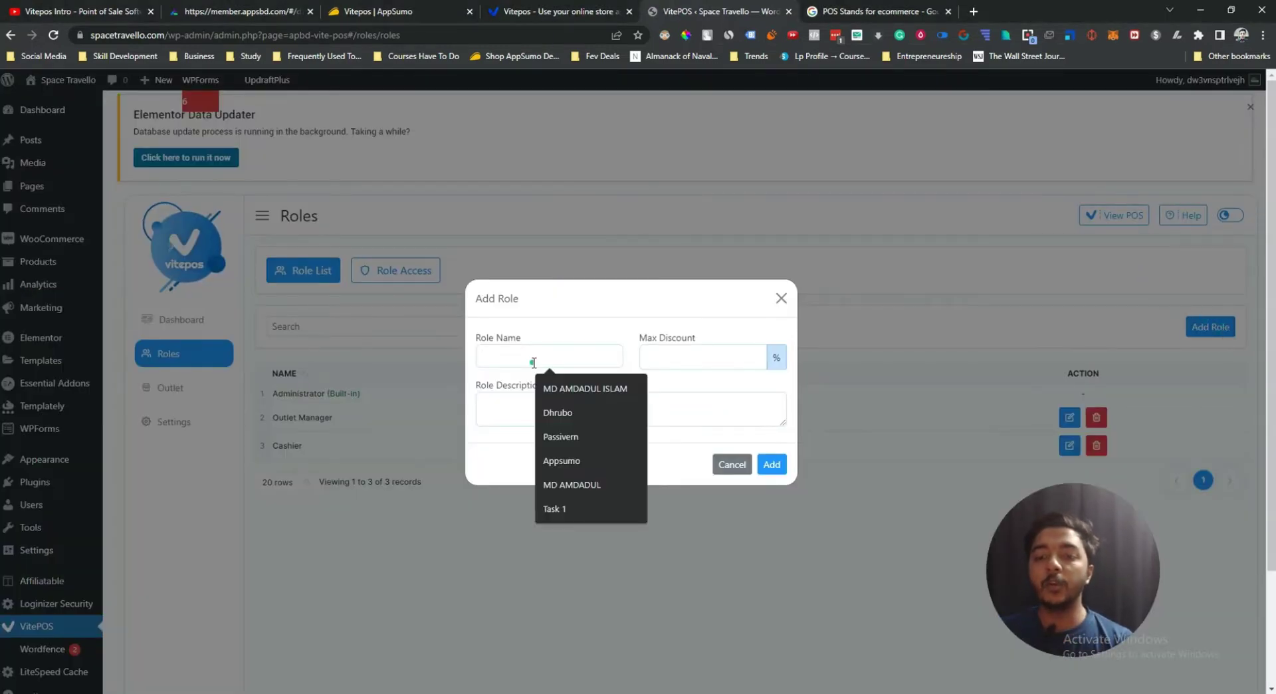
left_click(569, 439)
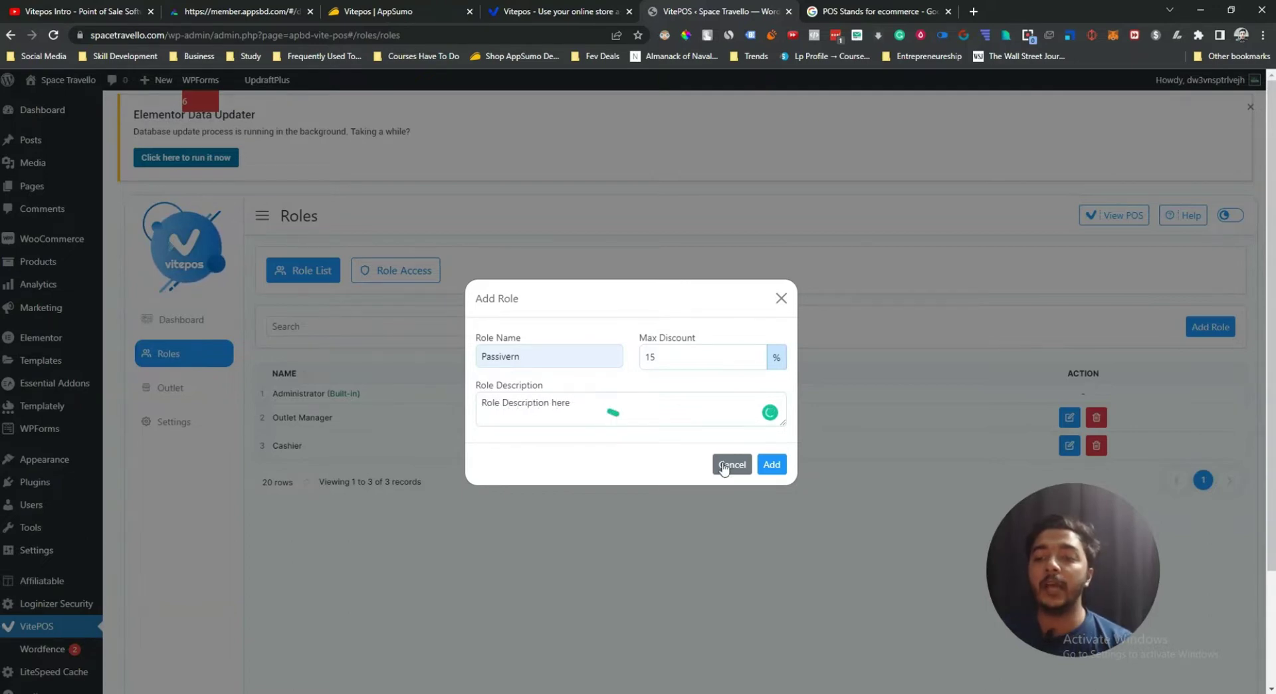
left_click(771, 464)
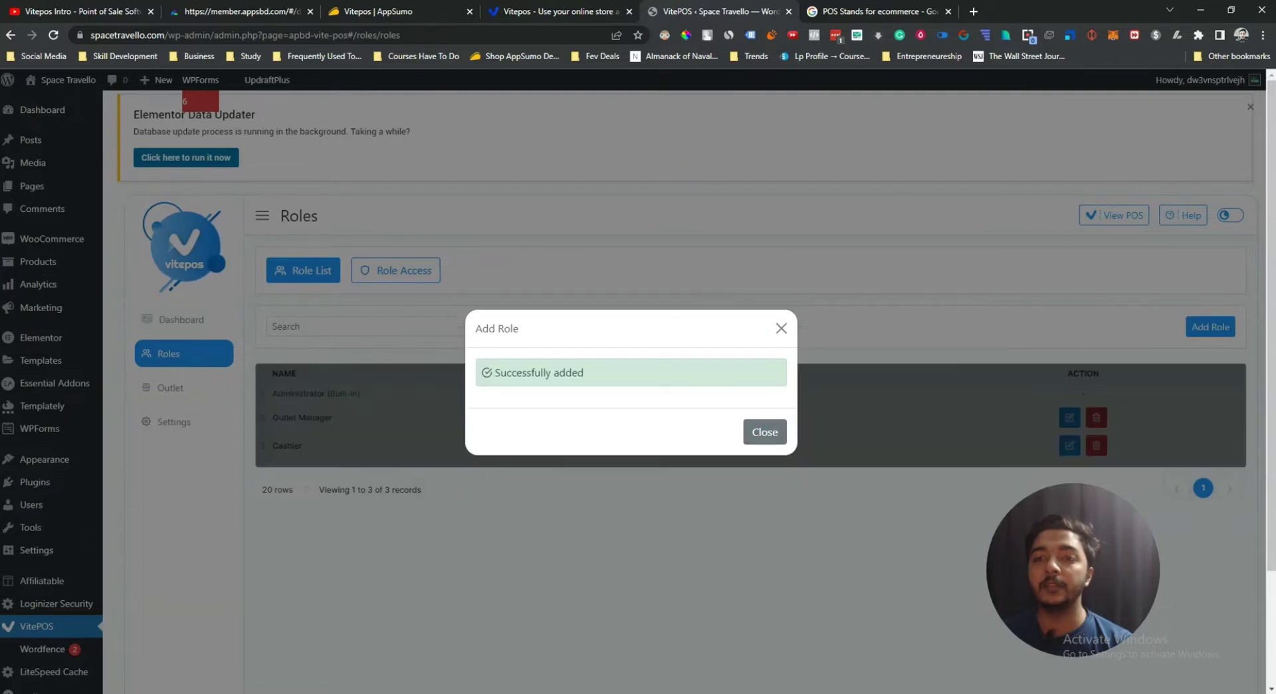
left_click(773, 433)
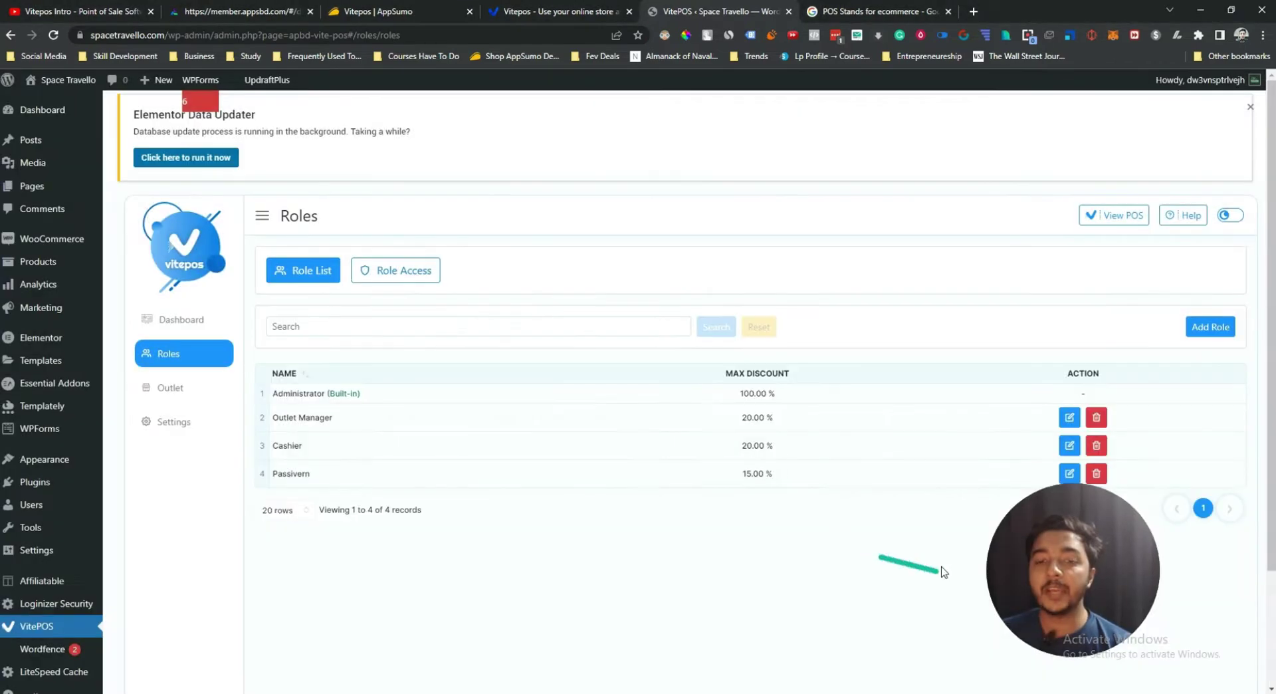
Highlight the Passivern role in the list, open its edit form and close it without changes.
left_click_drag(282, 474, 311, 473)
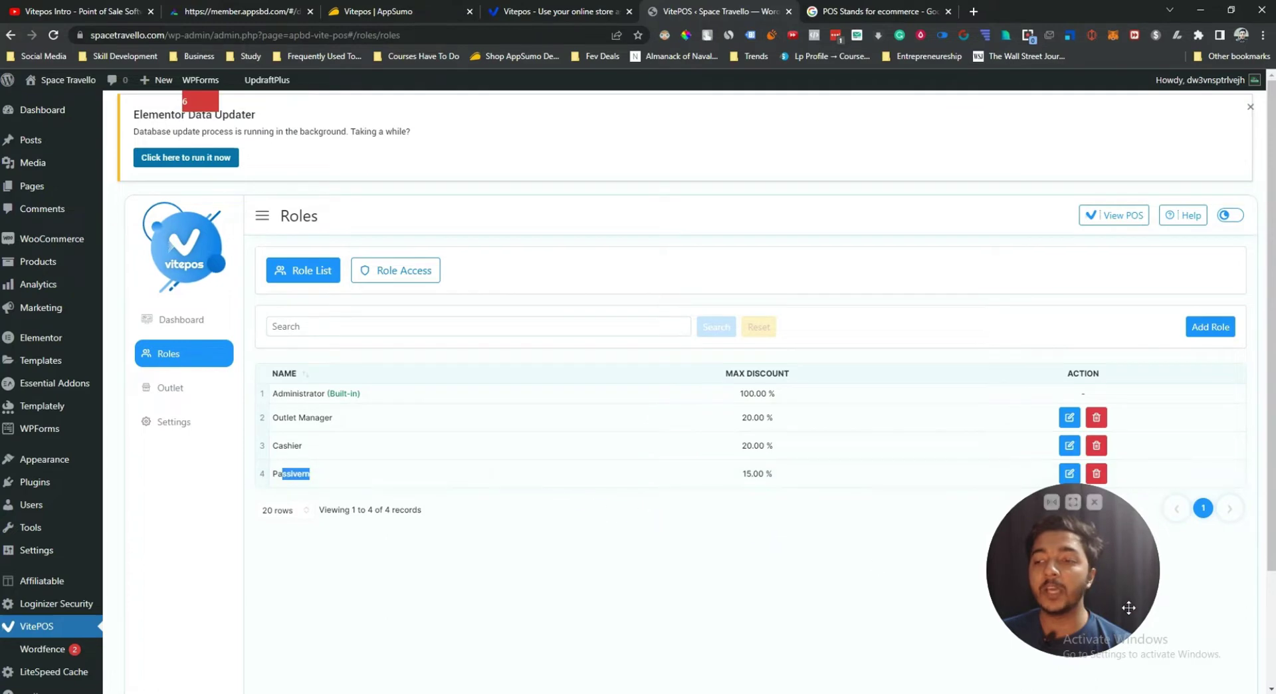
left_click(1069, 473)
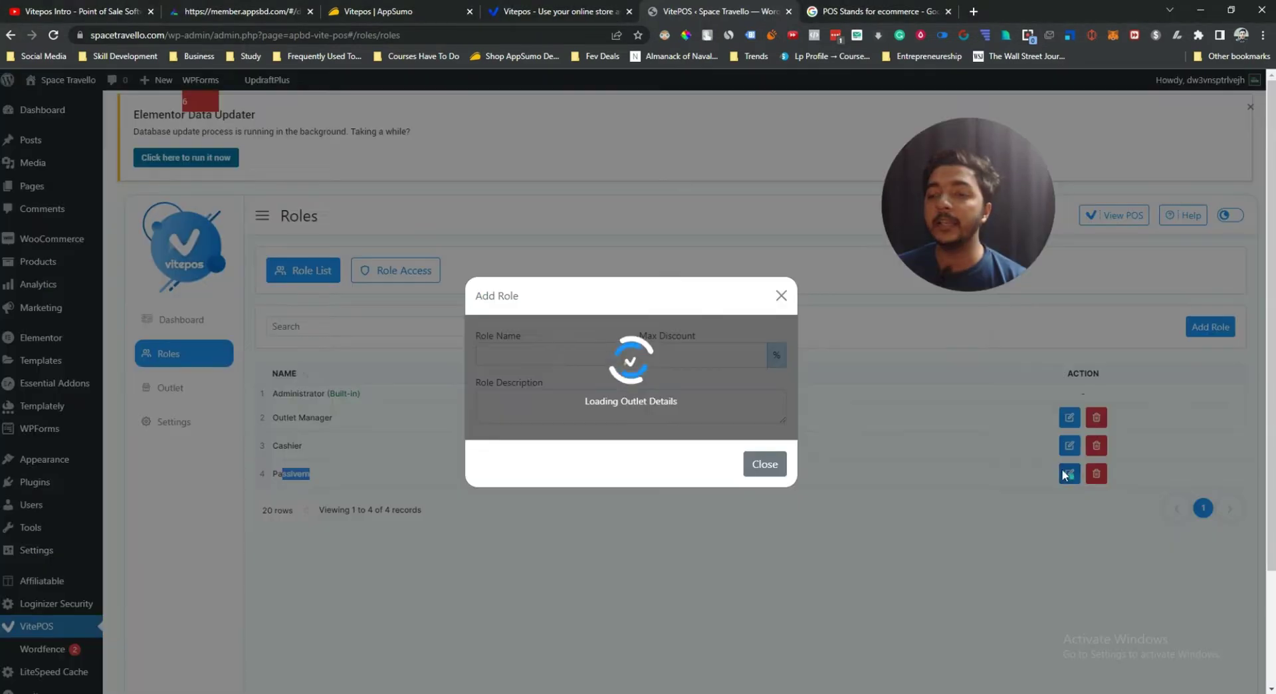
left_click(781, 297)
left_click_drag(906, 205, 833, 570)
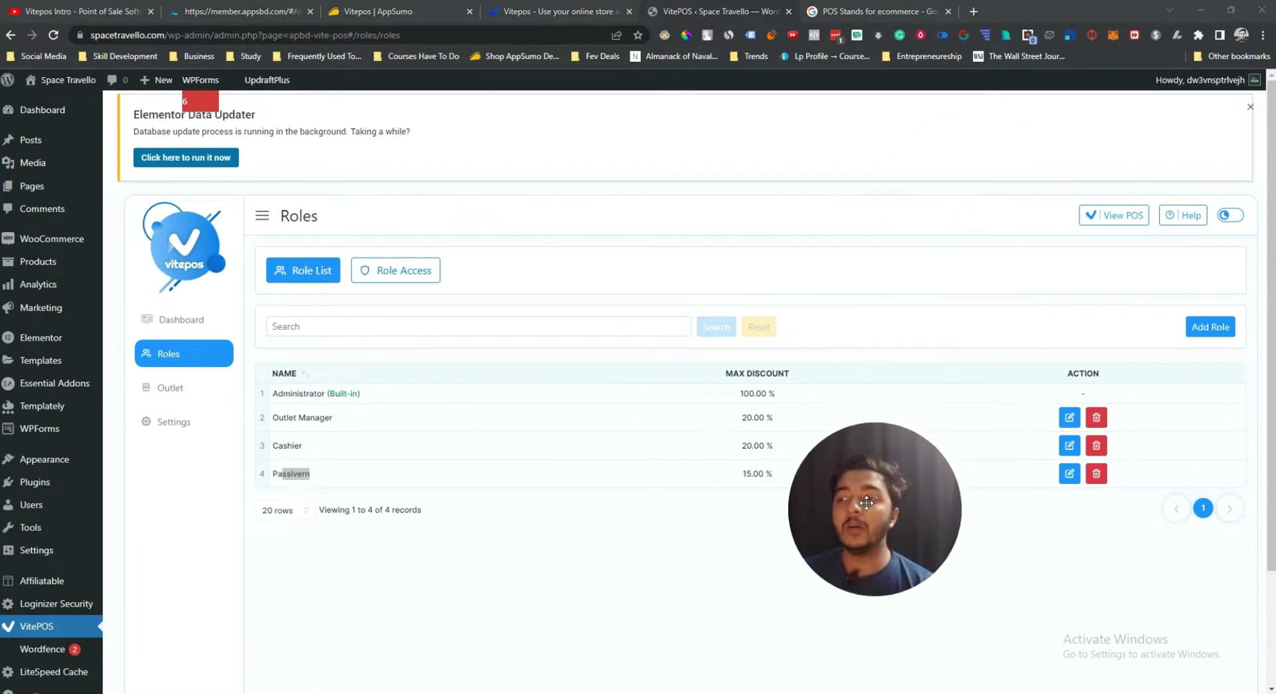
Open the role access table and highlight the POS Menu action and the Administrator, Outlet Manager and Cashier column headings.
left_click(394, 274)
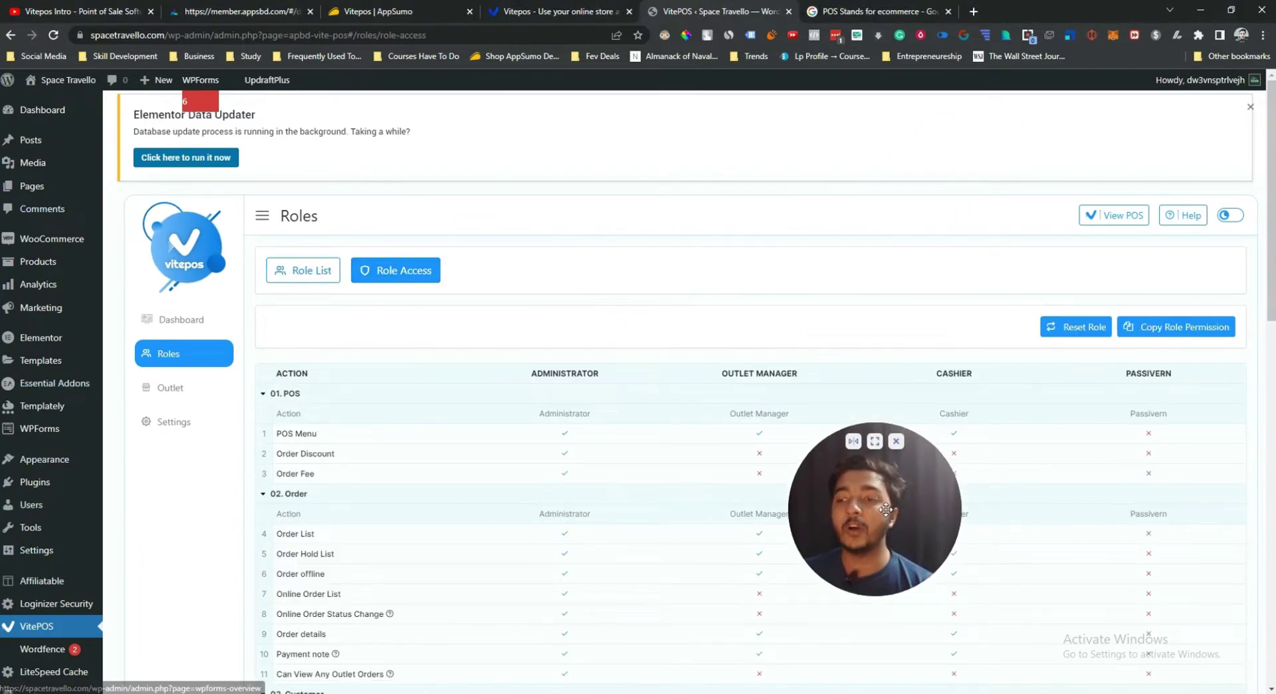
left_click_drag(886, 516, 825, 203)
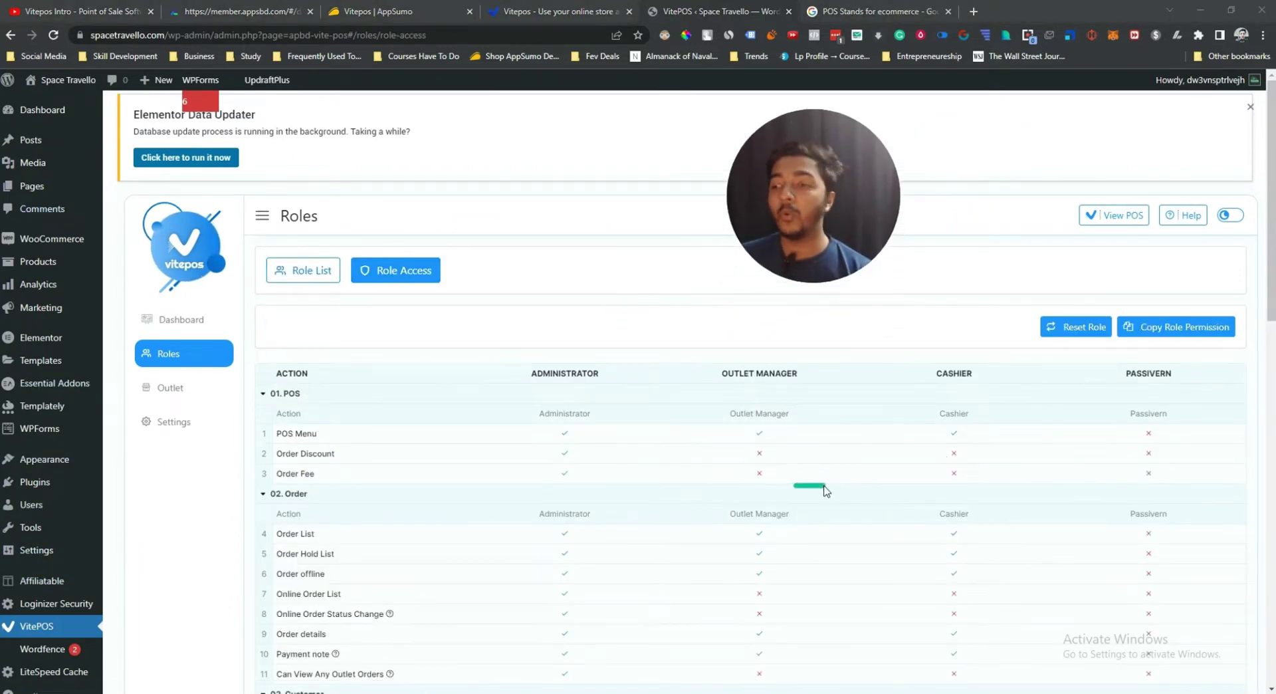
scroll(556, 490, "down", 1)
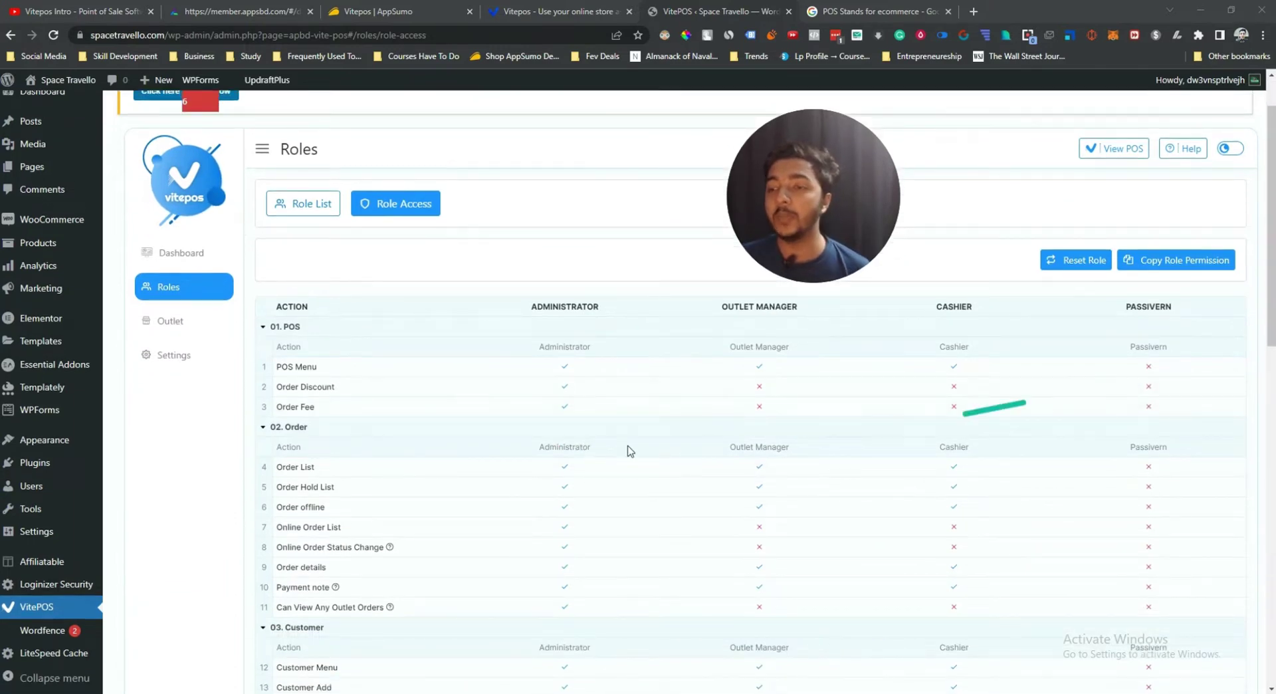
double_click(283, 367)
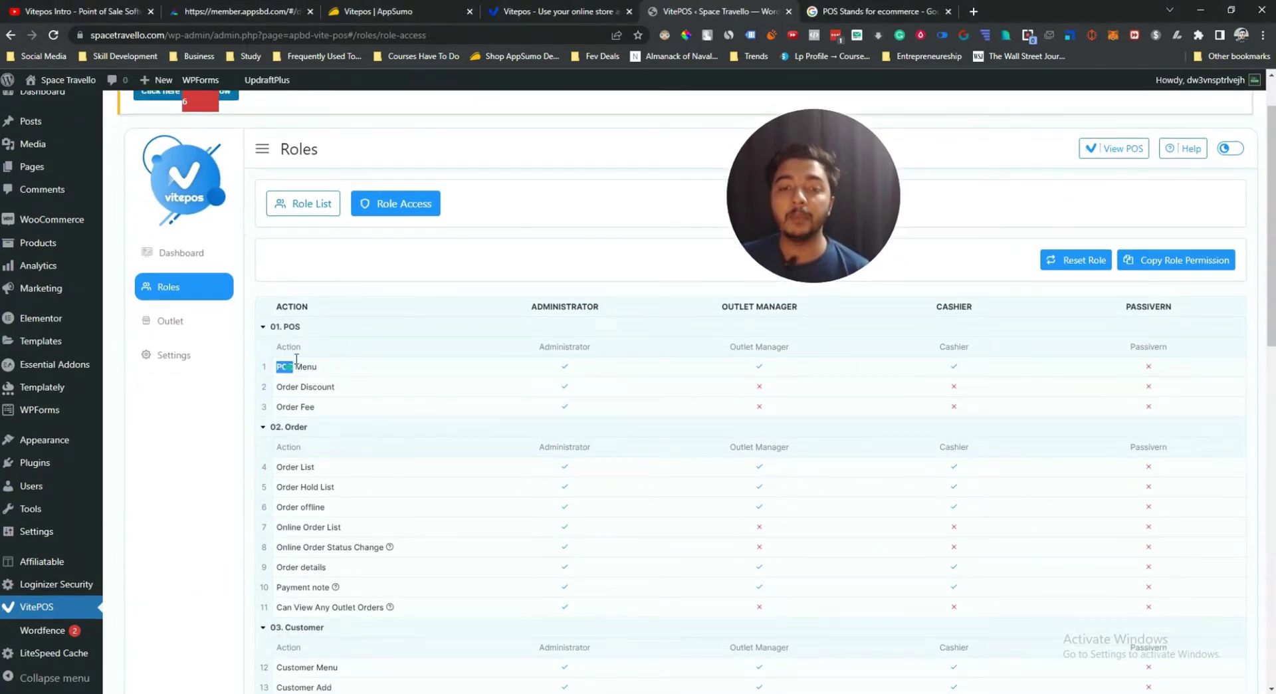
double_click(565, 307)
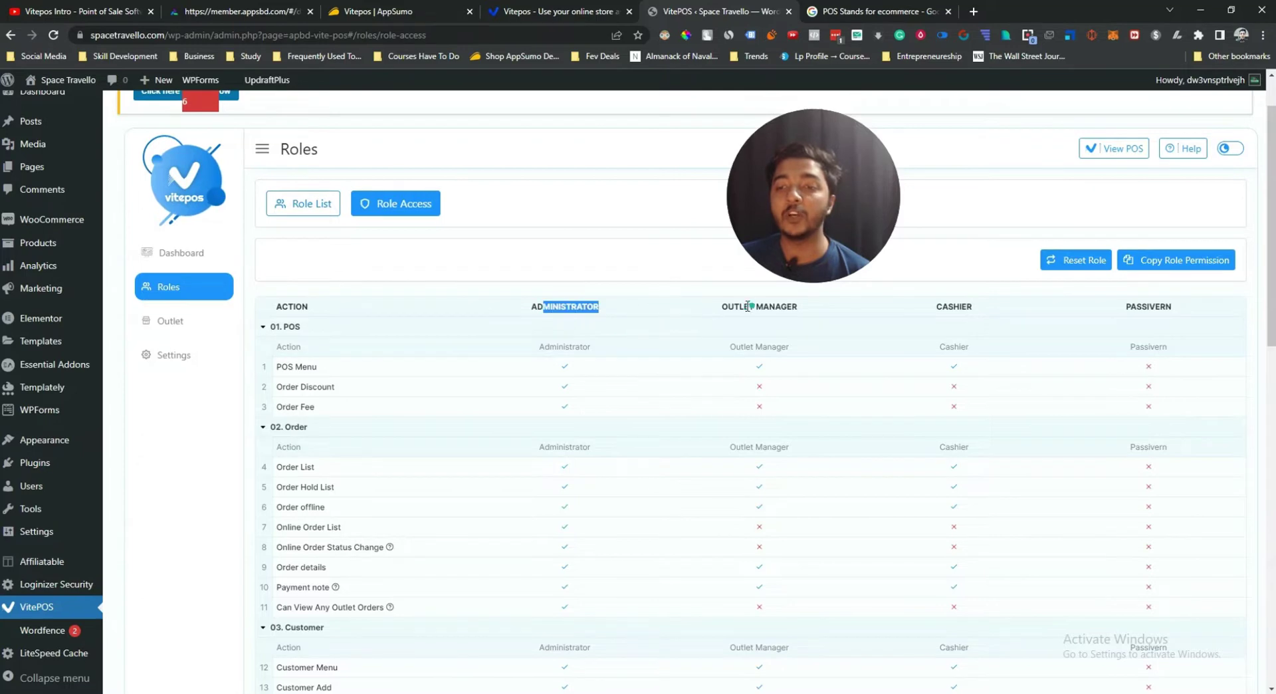
left_click_drag(717, 307, 799, 308)
left_click_drag(937, 313, 977, 309)
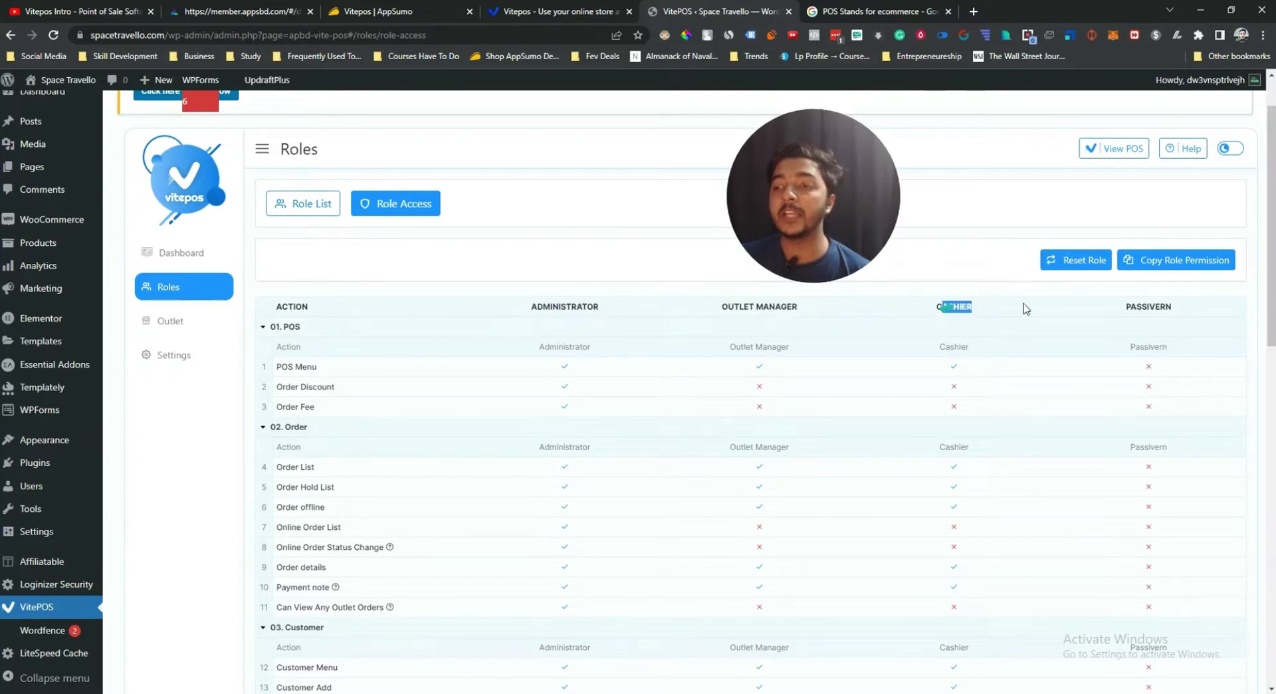
double_click(1198, 307)
left_click(1199, 309)
Look through the role access table down to the Drawer Log permissions and return to its beginning.
scroll(1176, 396, "down", 8)
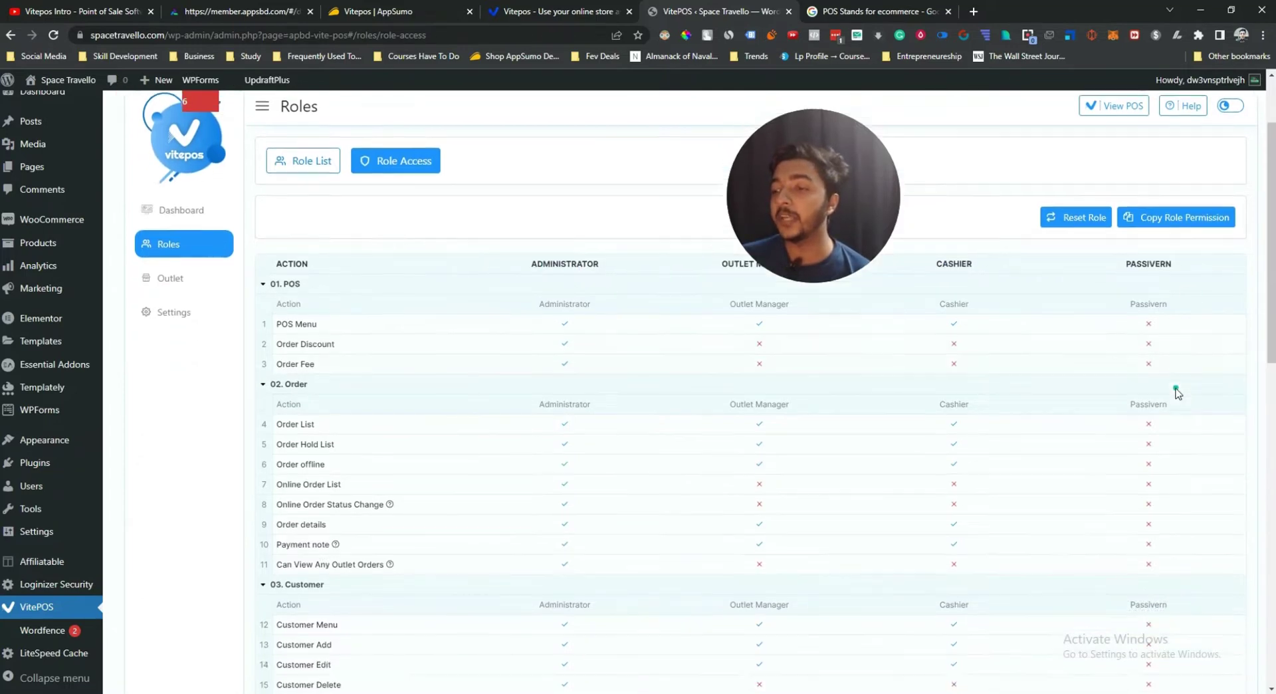
scroll(1171, 466, "down", 5)
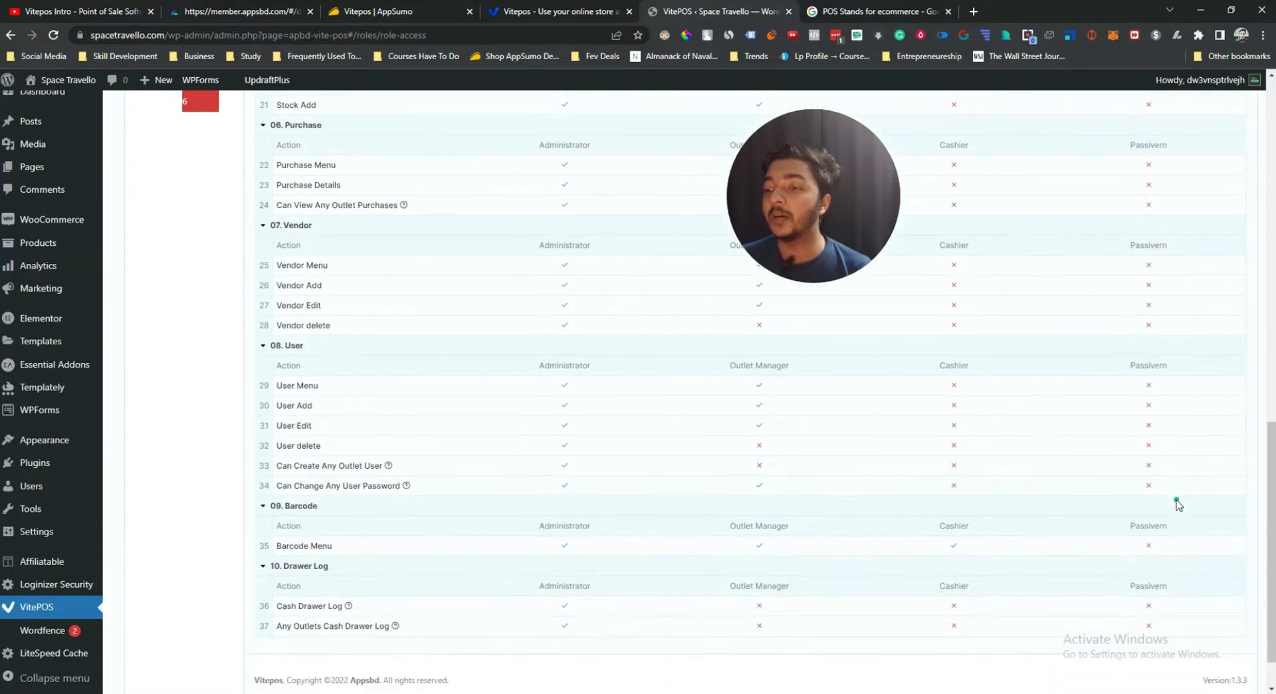
scroll(1175, 492, "up", 10)
scroll(1175, 492, "up", 4)
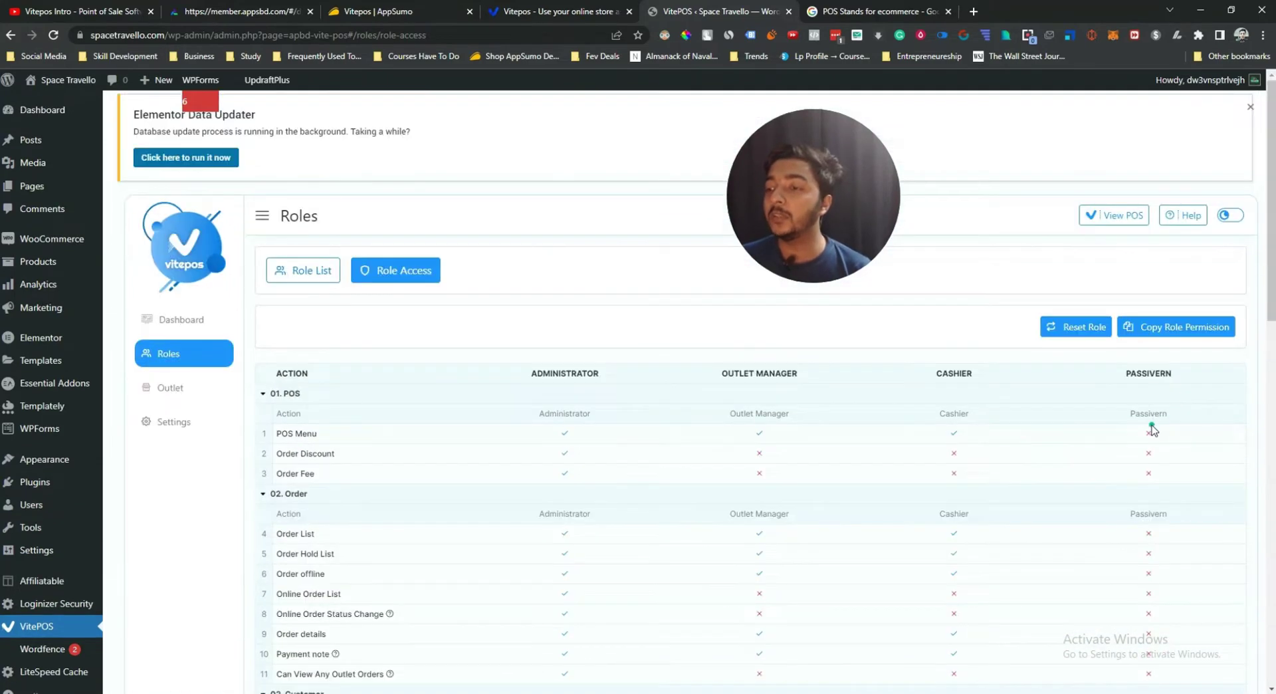
scroll(1157, 446, "down", 1)
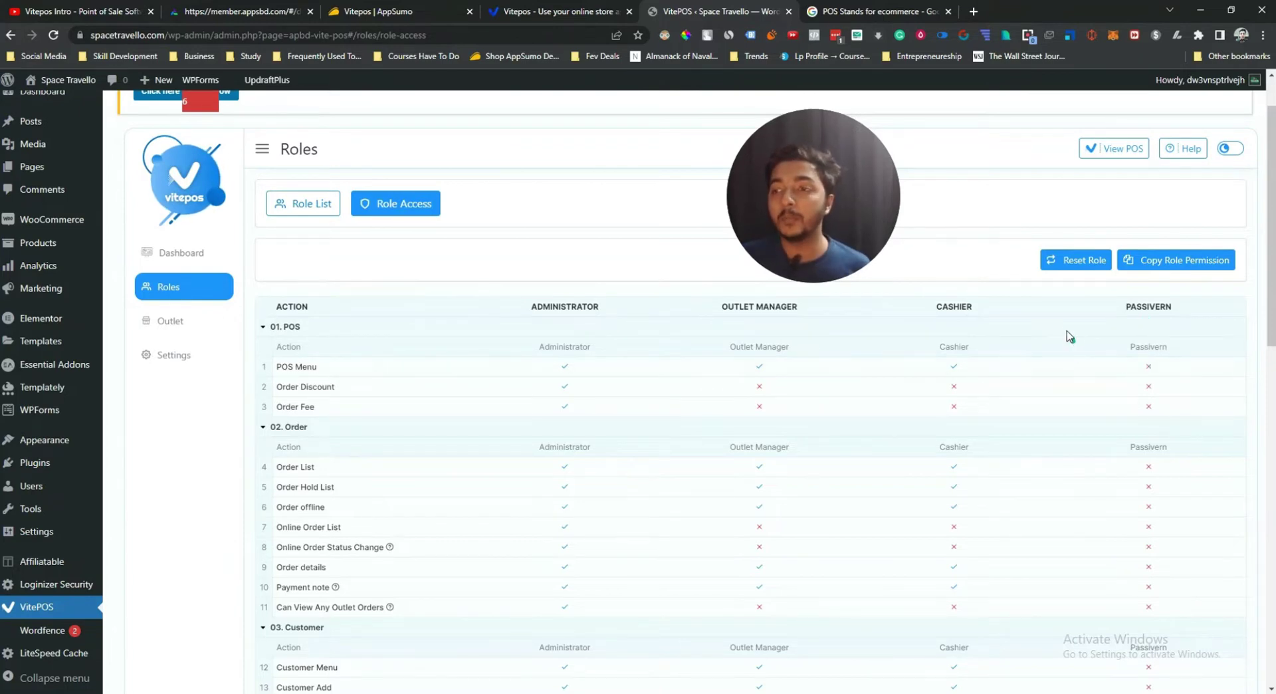
scroll(441, 339, "up", 1)
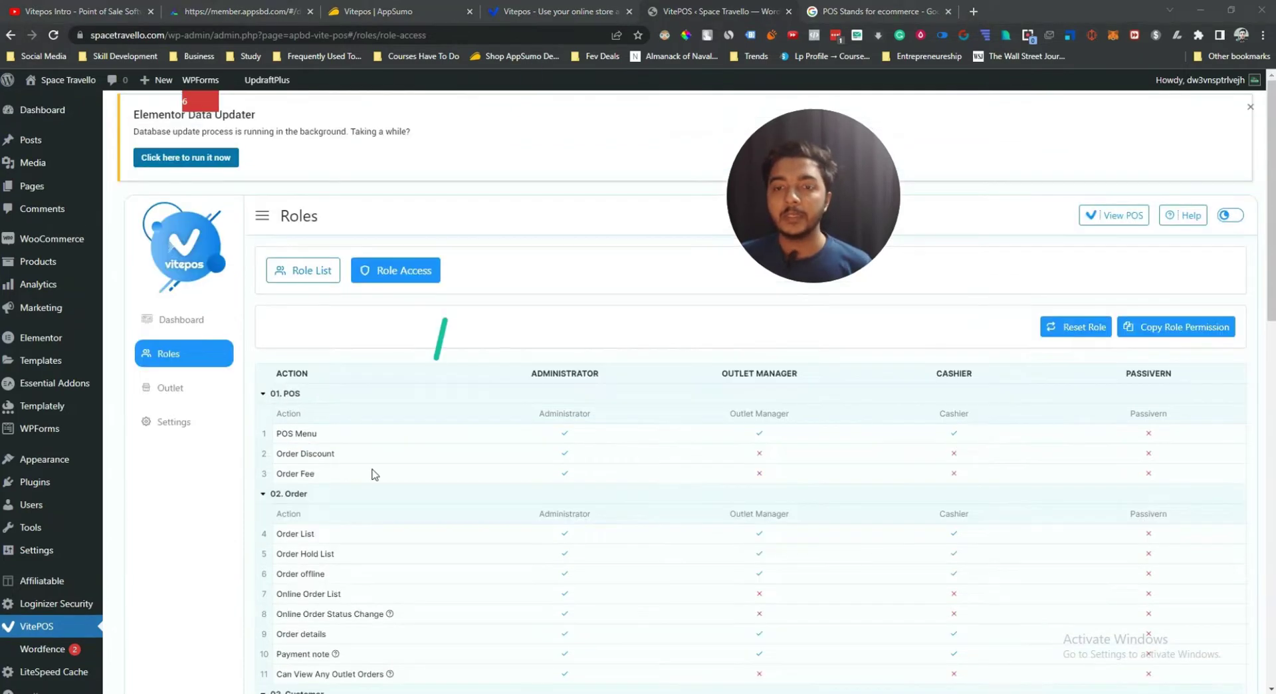
Highlight the POS permissions and the Order List, Order Hold List and Order offline entries, and review the remaining permission groups.
scroll(331, 546, "down", 1)
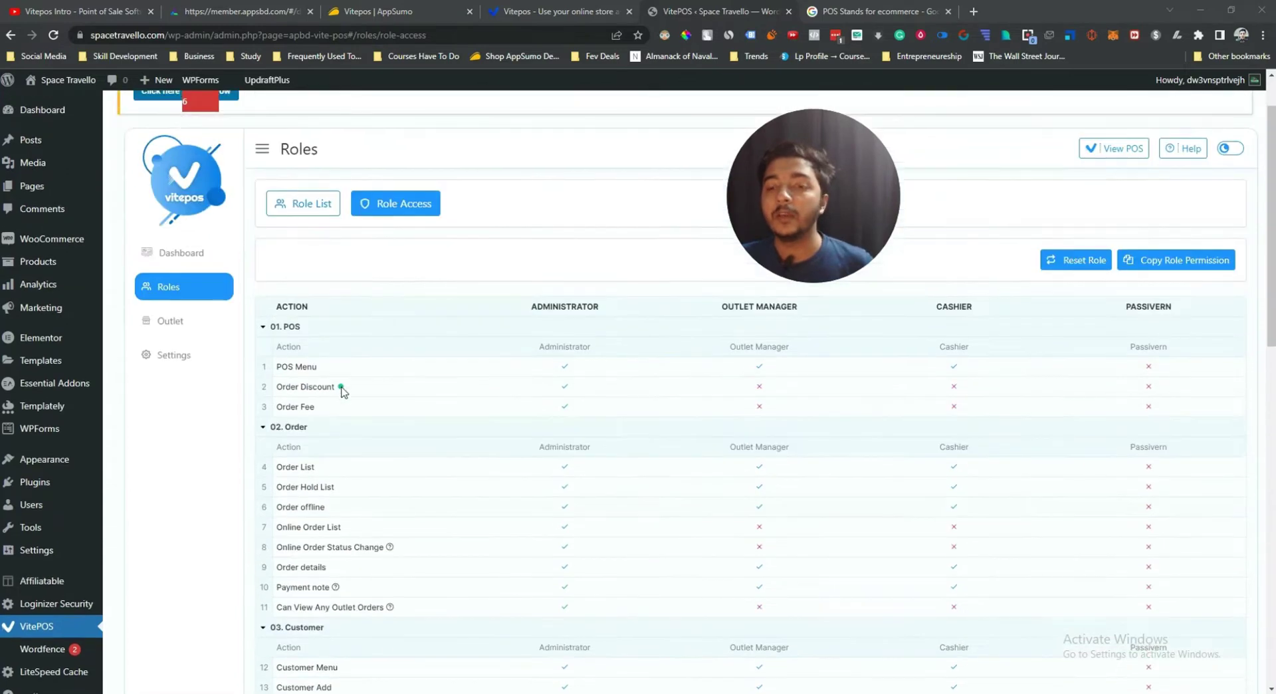
left_click_drag(278, 368, 371, 388)
left_click_drag(279, 407, 342, 407)
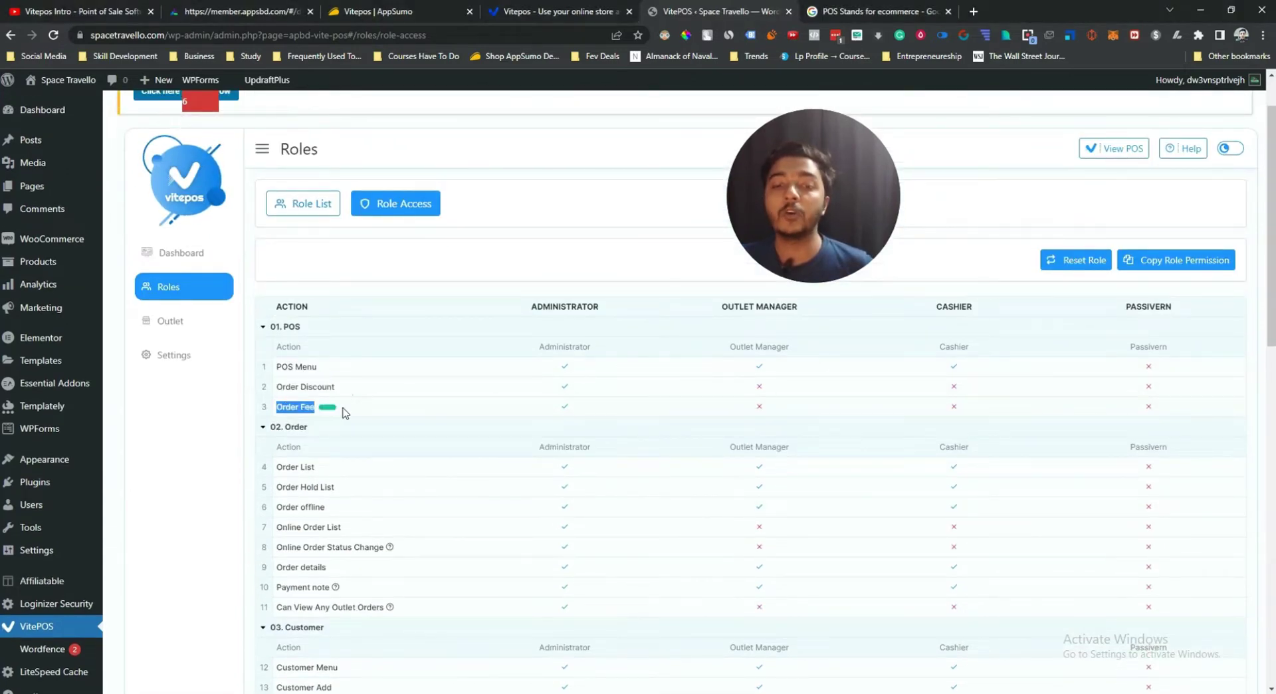
left_click_drag(277, 468, 353, 491)
left_click_drag(278, 509, 358, 513)
scroll(352, 508, "down", 7)
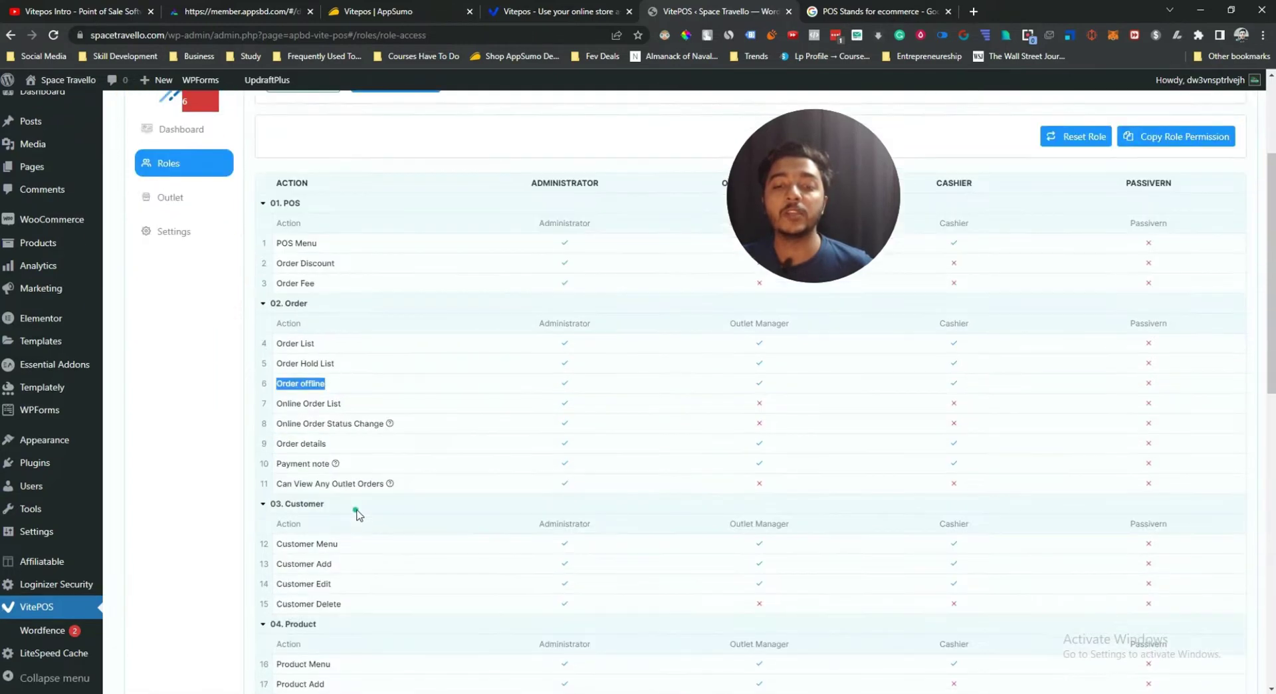
scroll(341, 496, "down", 6)
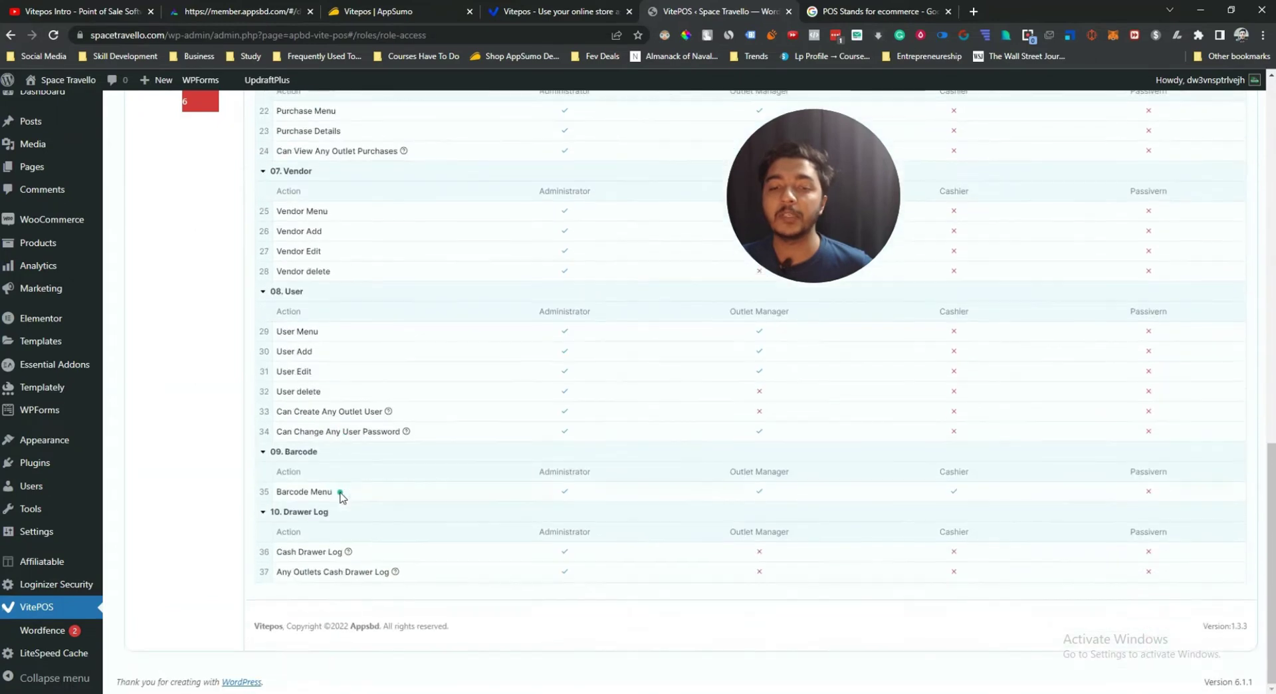
Open the Copy Role Permission dialog, view the roles available to copy from, and cancel without copying.
scroll(366, 575, "up", 2)
scroll(371, 581, "up", 12)
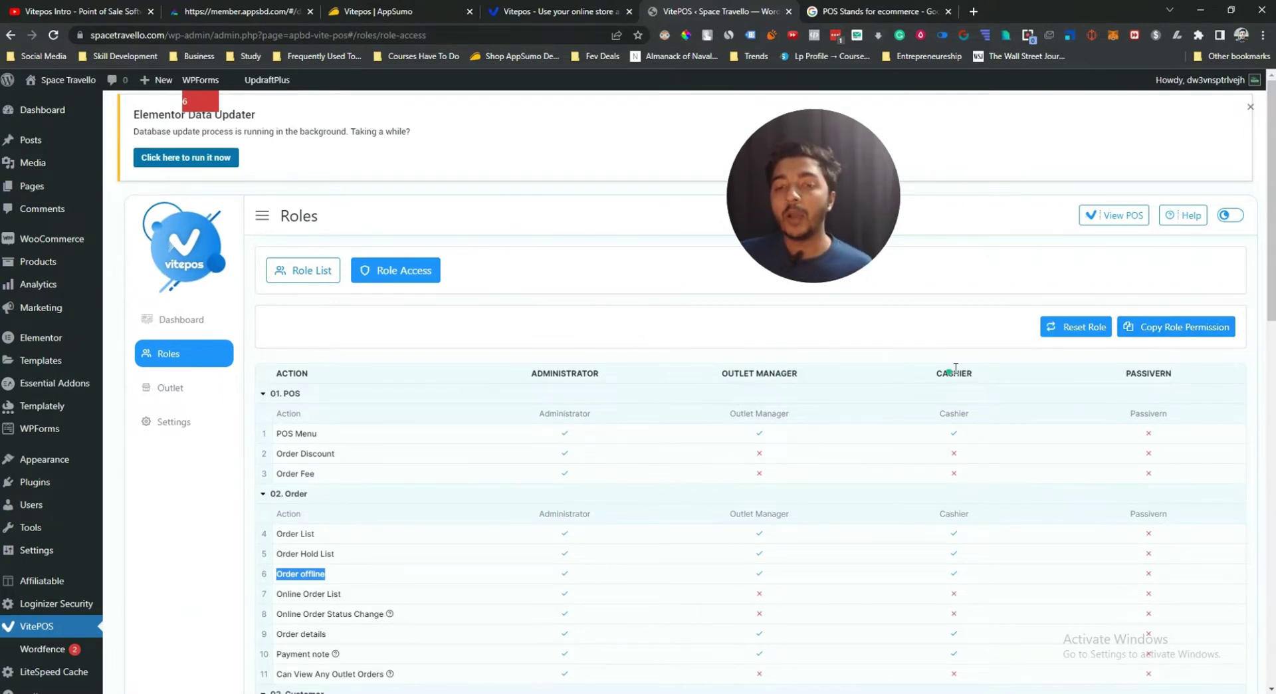
left_click(1159, 330)
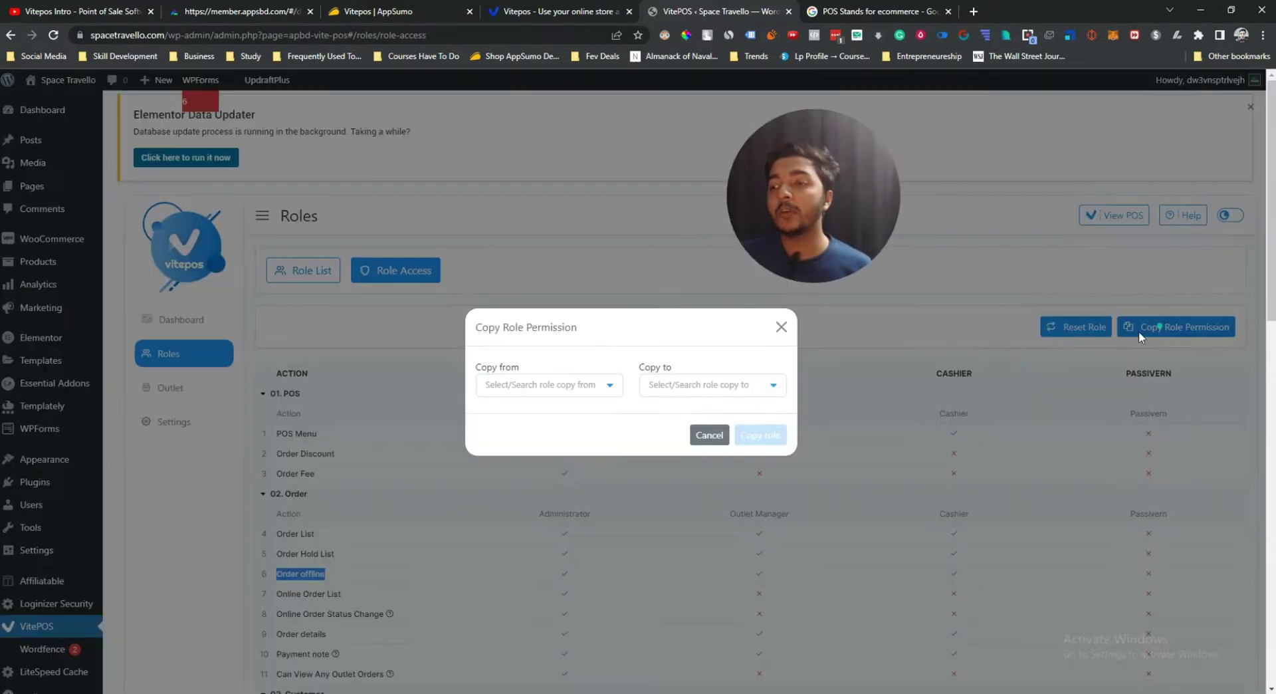
left_click(555, 386)
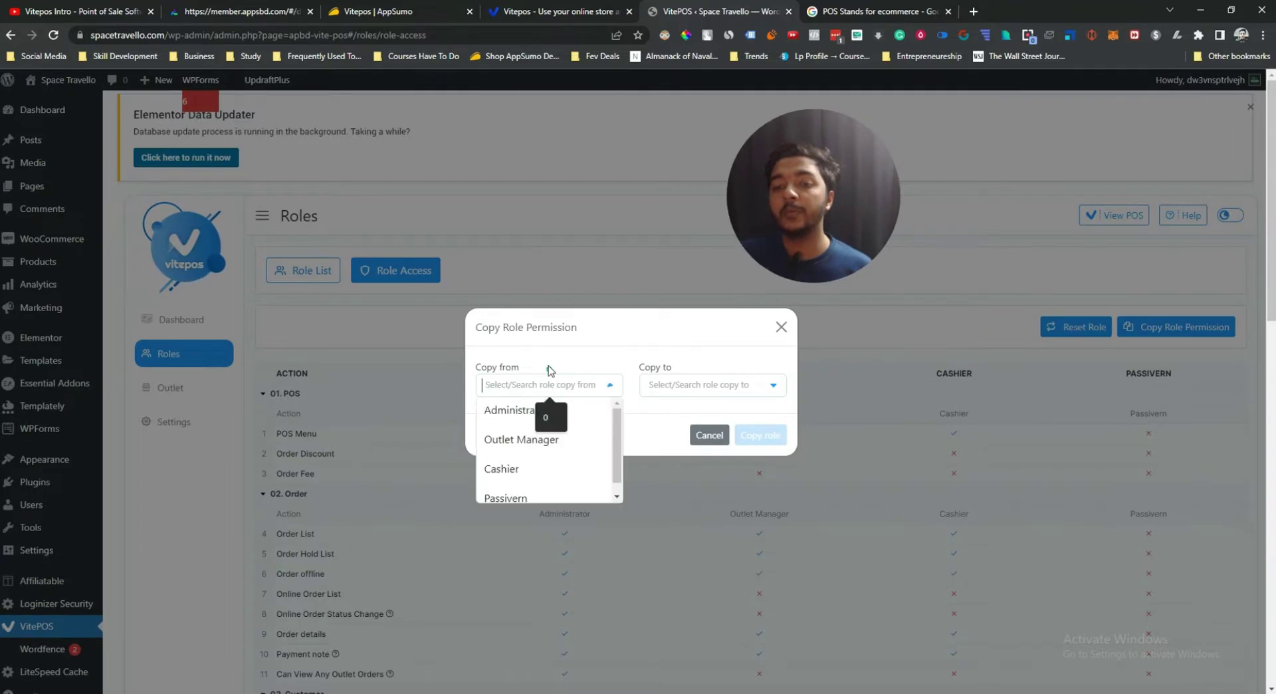
left_click(532, 371)
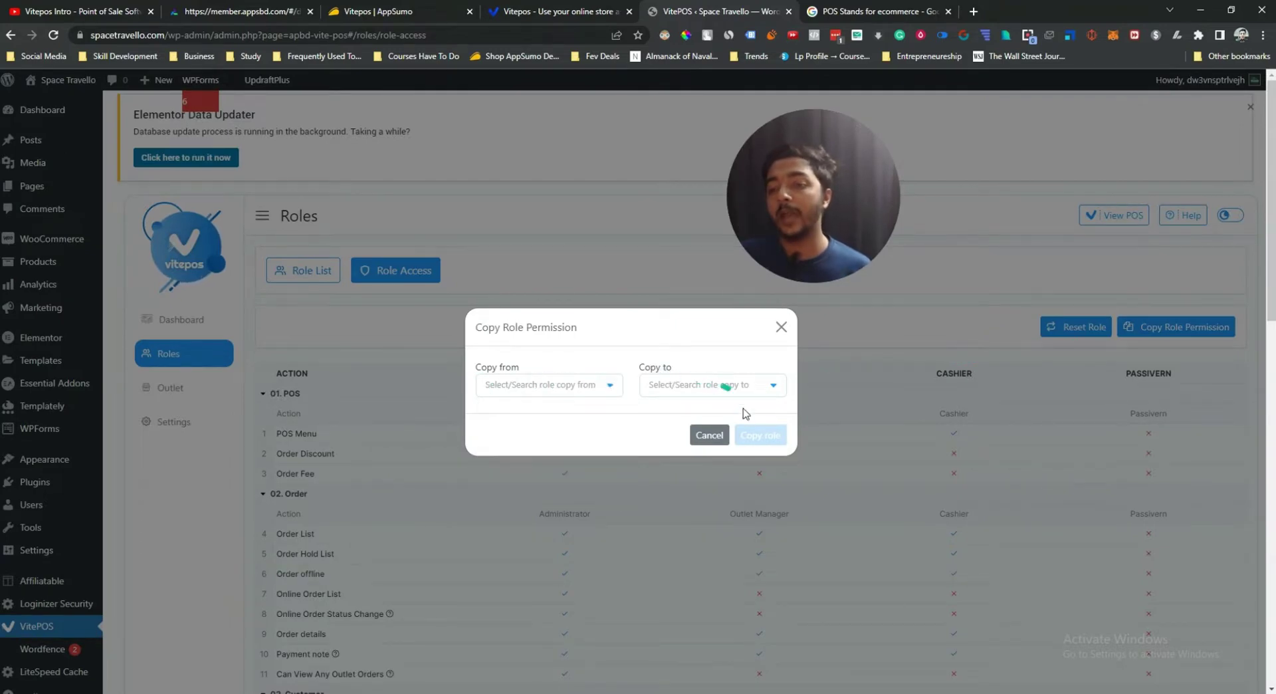
left_click(709, 436)
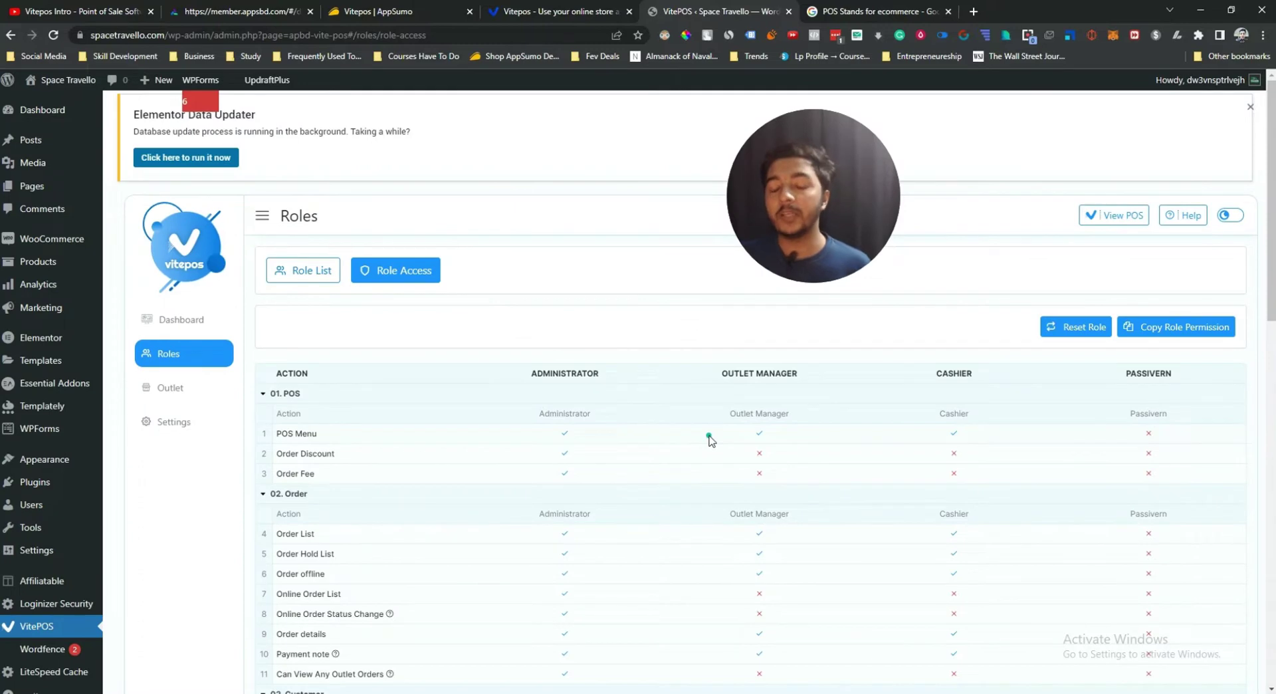
Open the Outlet page and highlight the name of Outlet 1 and its listed counters.
left_click(154, 393)
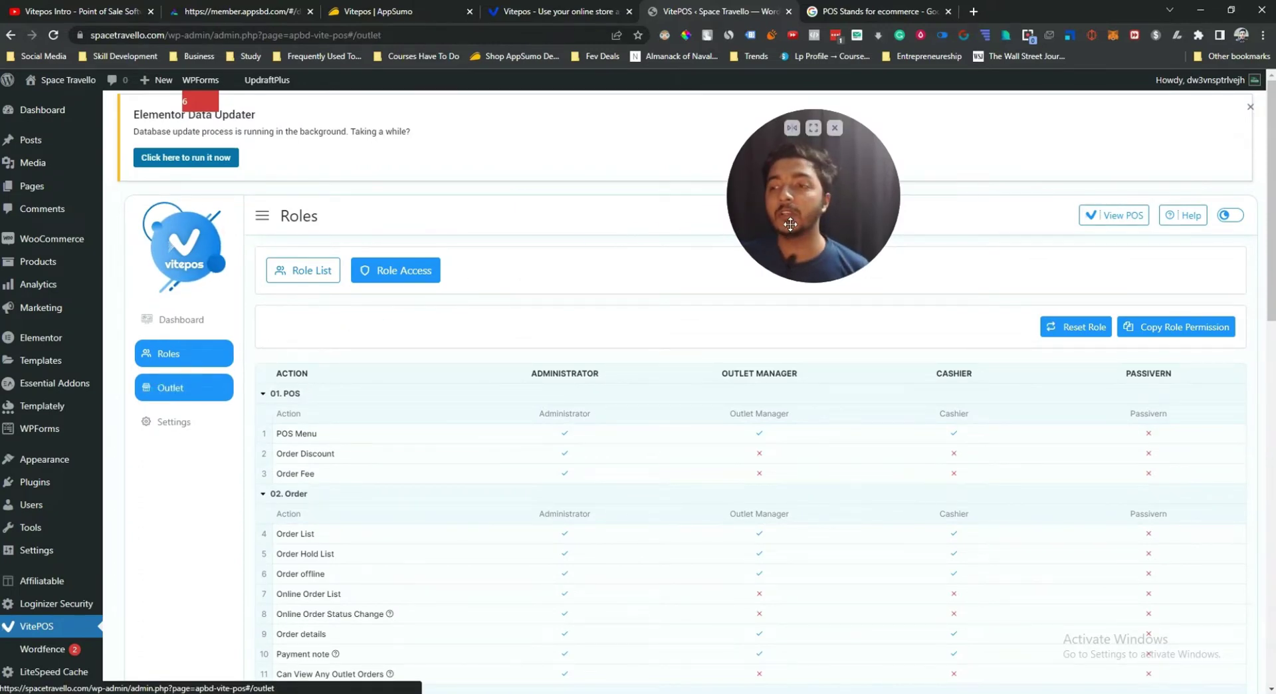
left_click_drag(871, 224, 1201, 590)
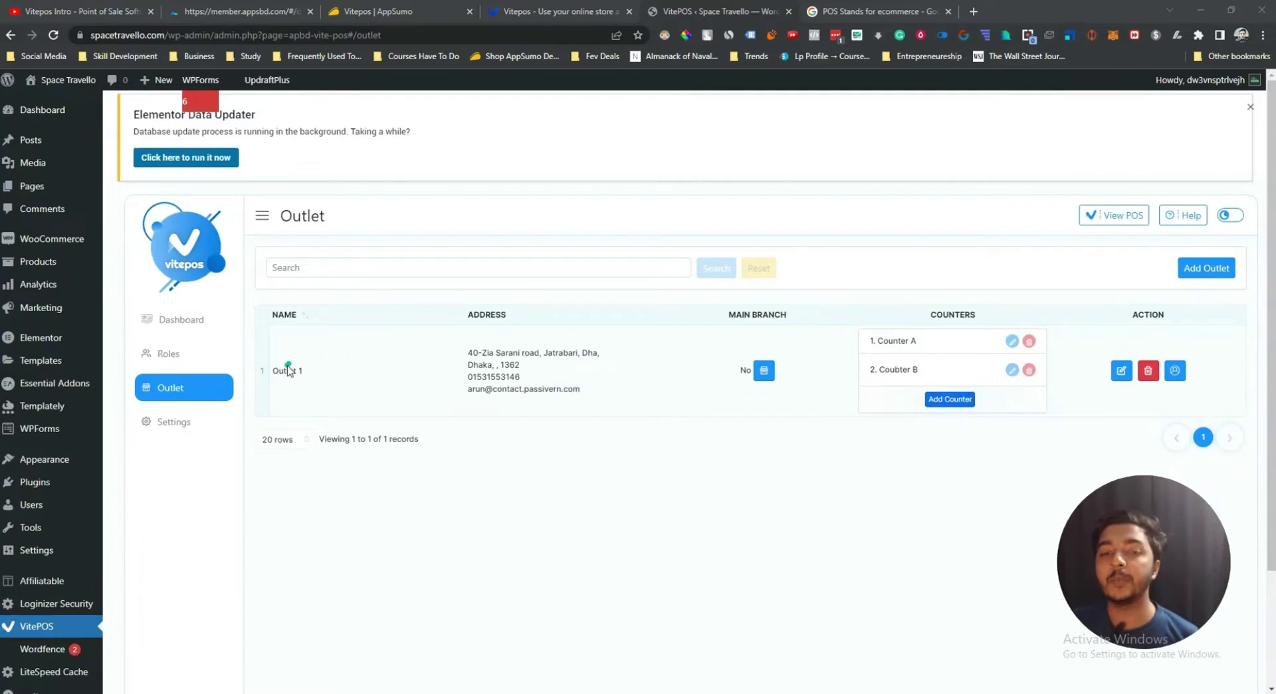
left_click_drag(276, 370, 321, 377)
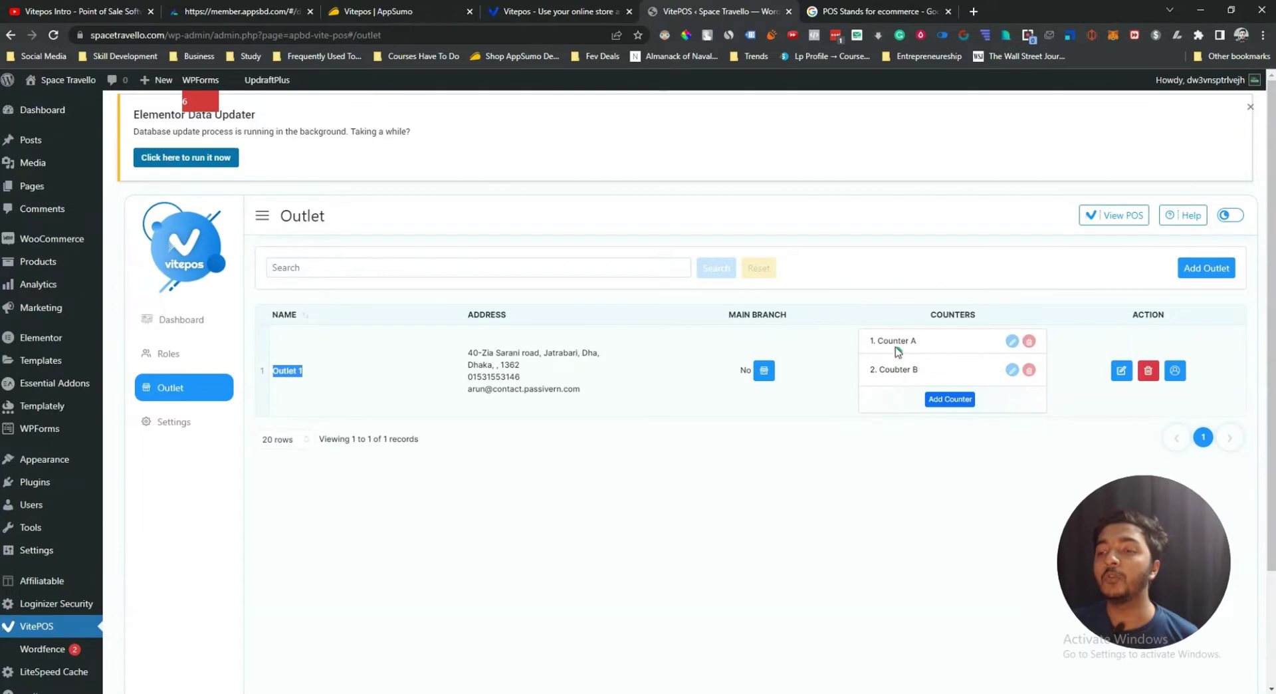
left_click_drag(879, 343, 946, 371)
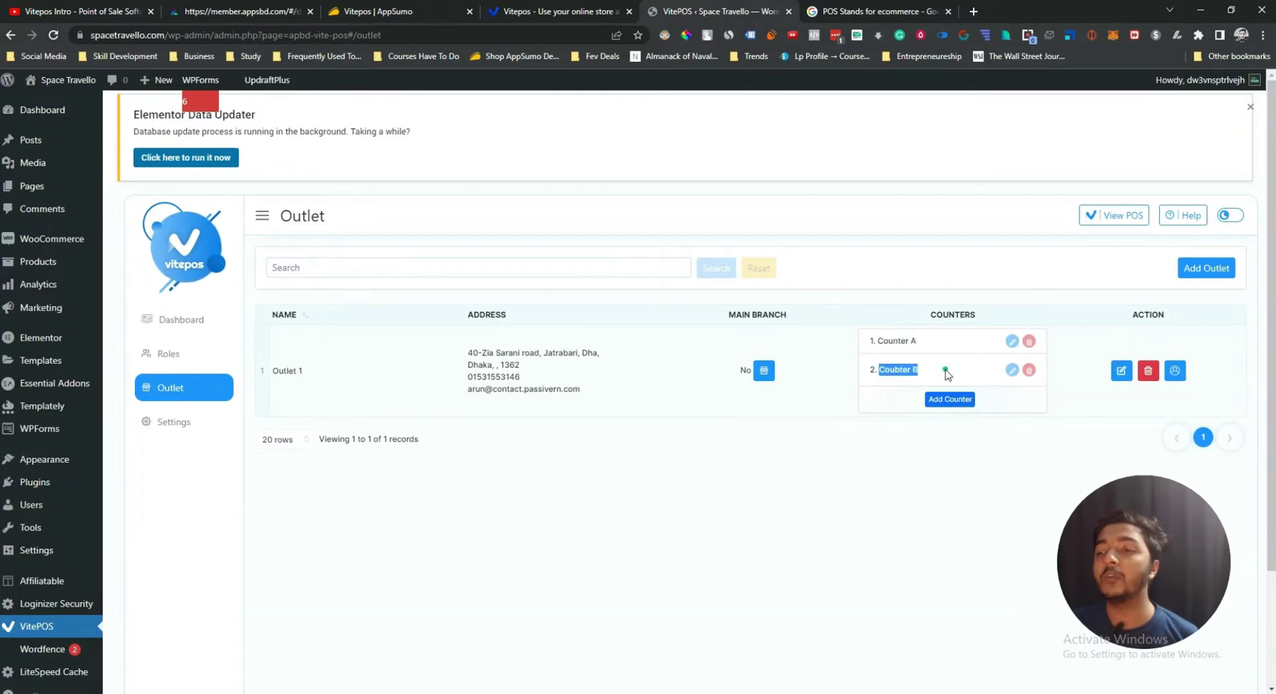
Add a counter named Counter C with counter number 3 to Outlet 1.
left_click(951, 411)
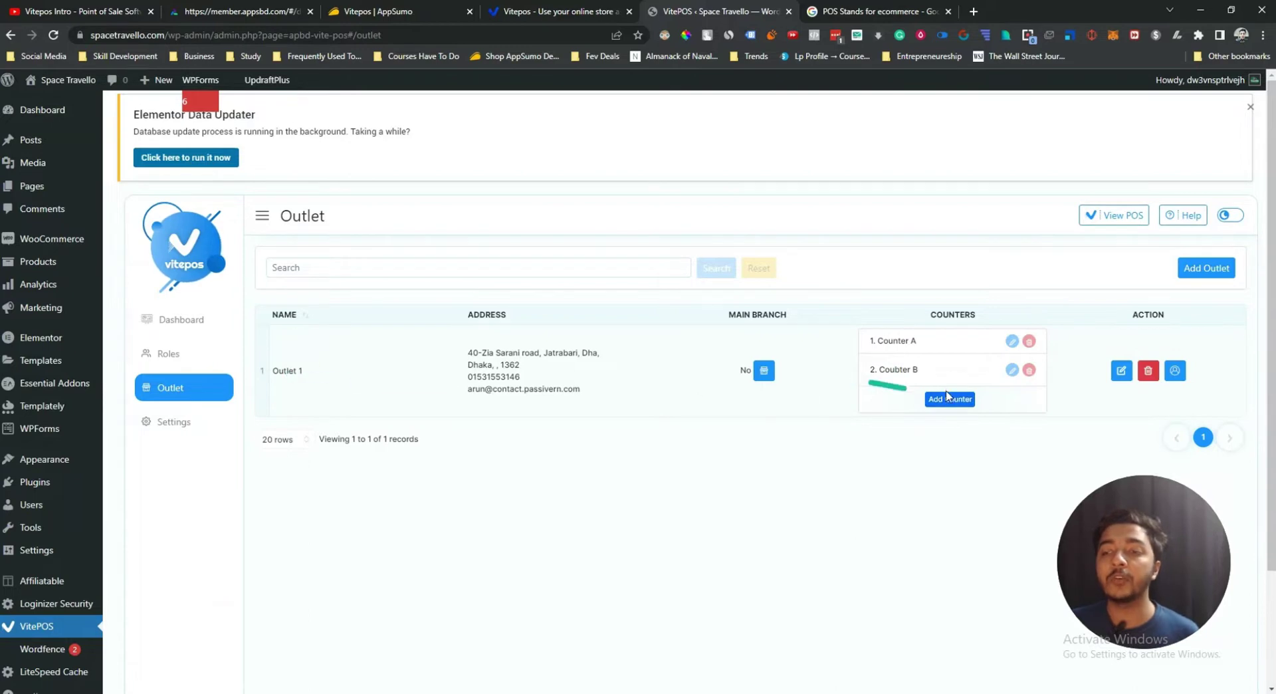
left_click(951, 399)
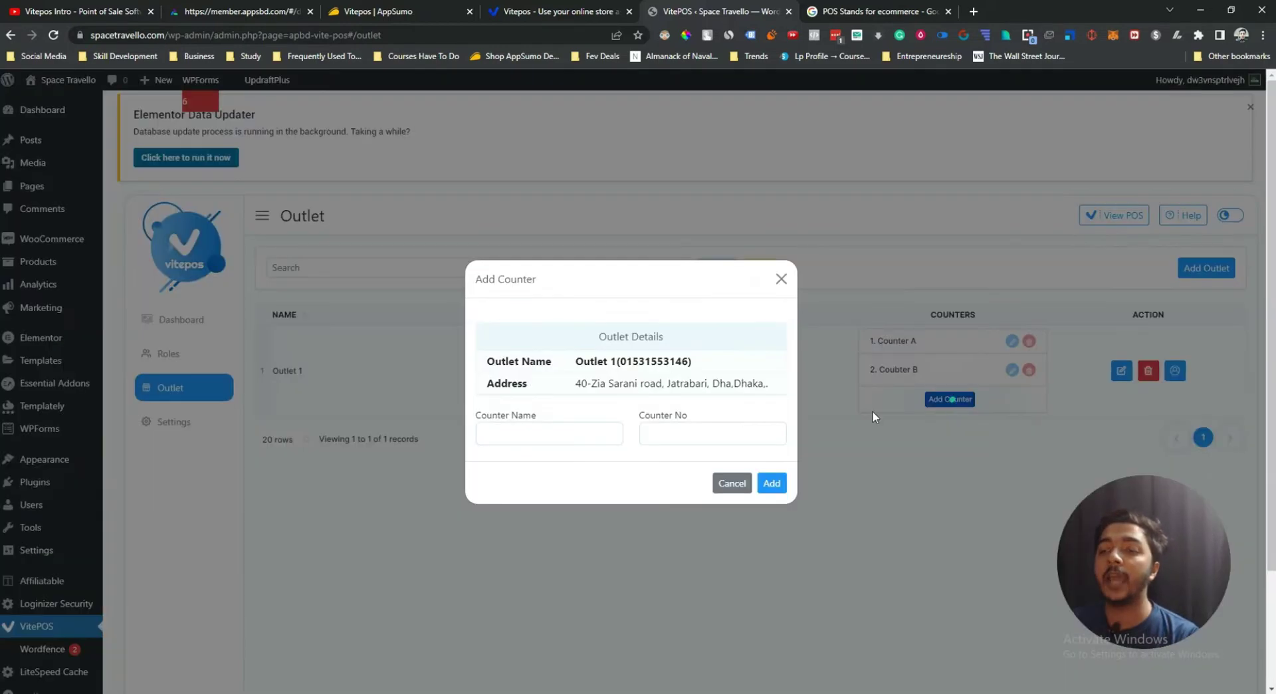
left_click(536, 441)
type("Cou")
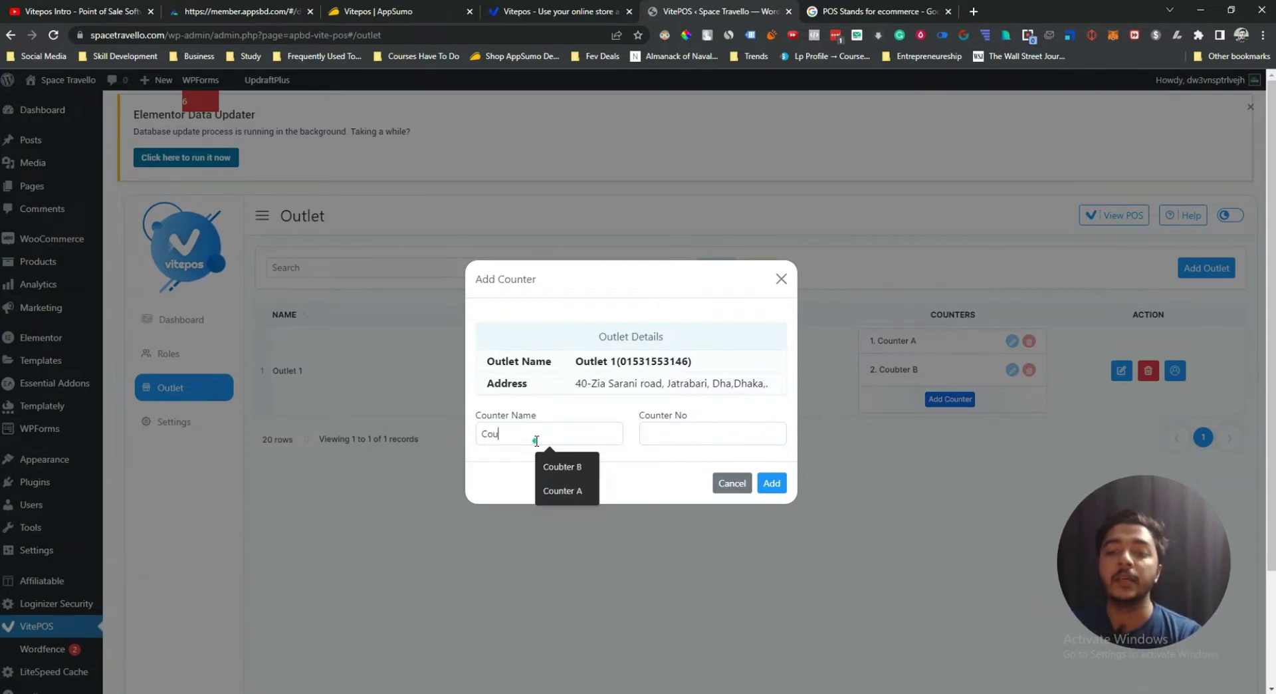
type("nter C")
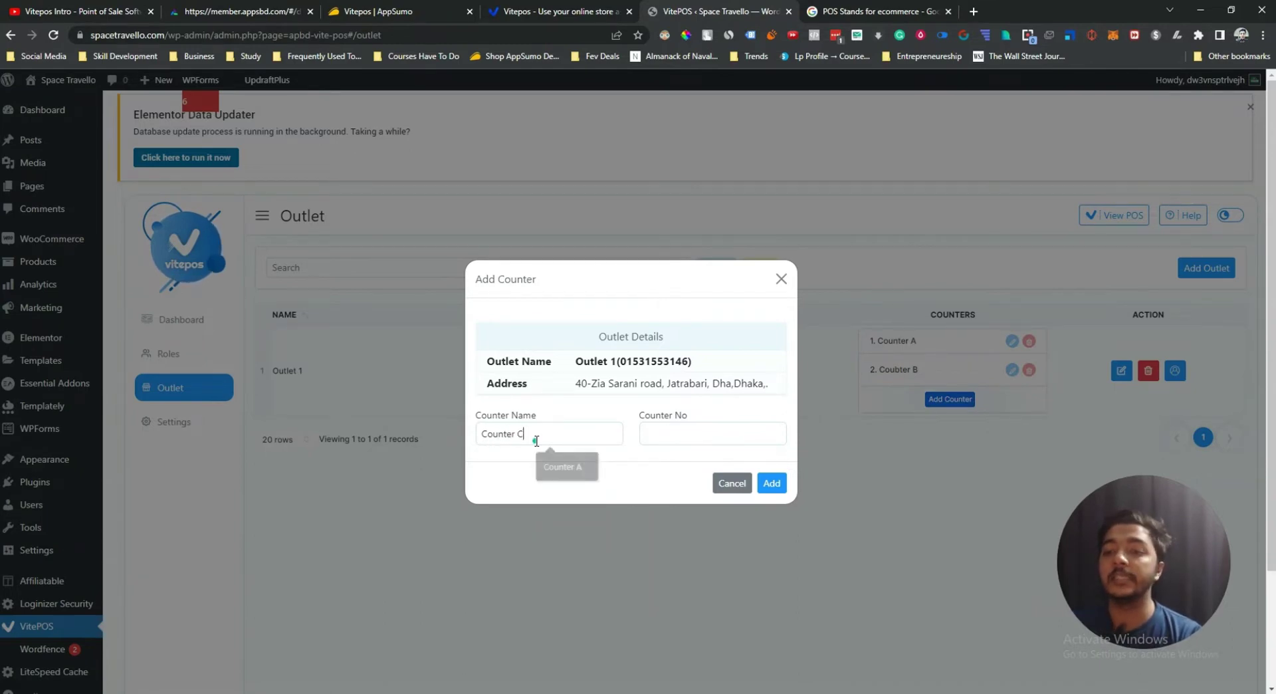
left_click(700, 435)
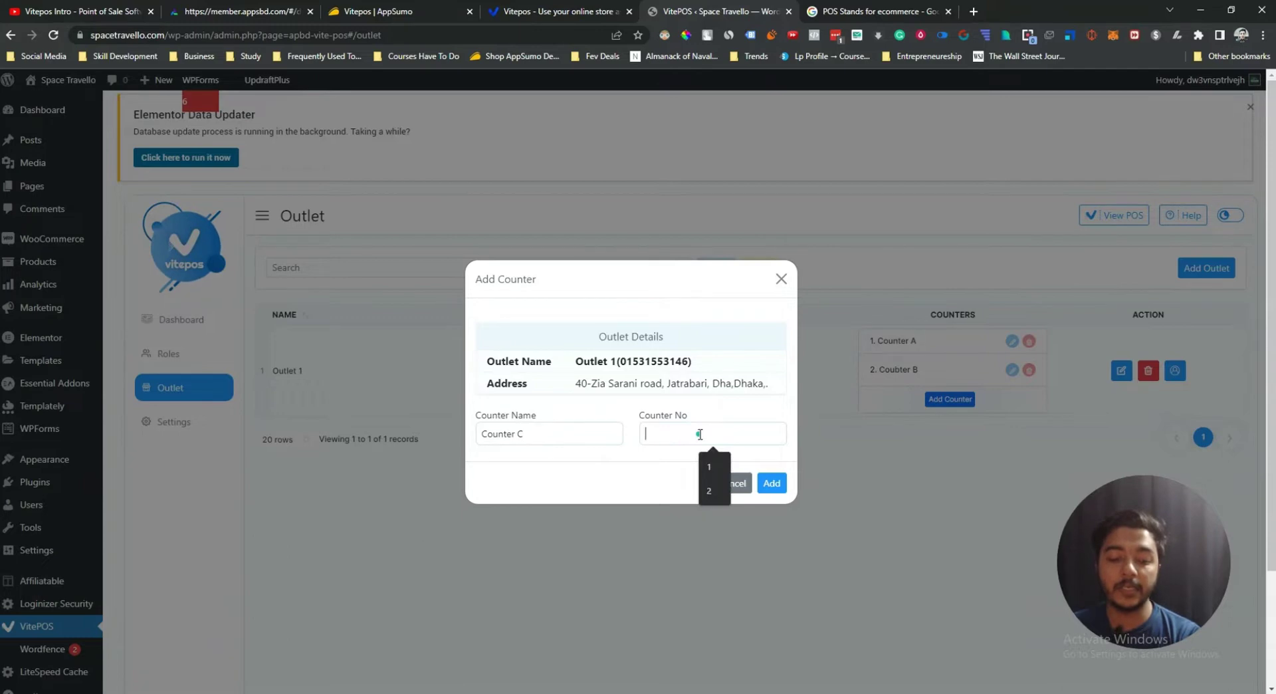
type("3")
left_click(771, 483)
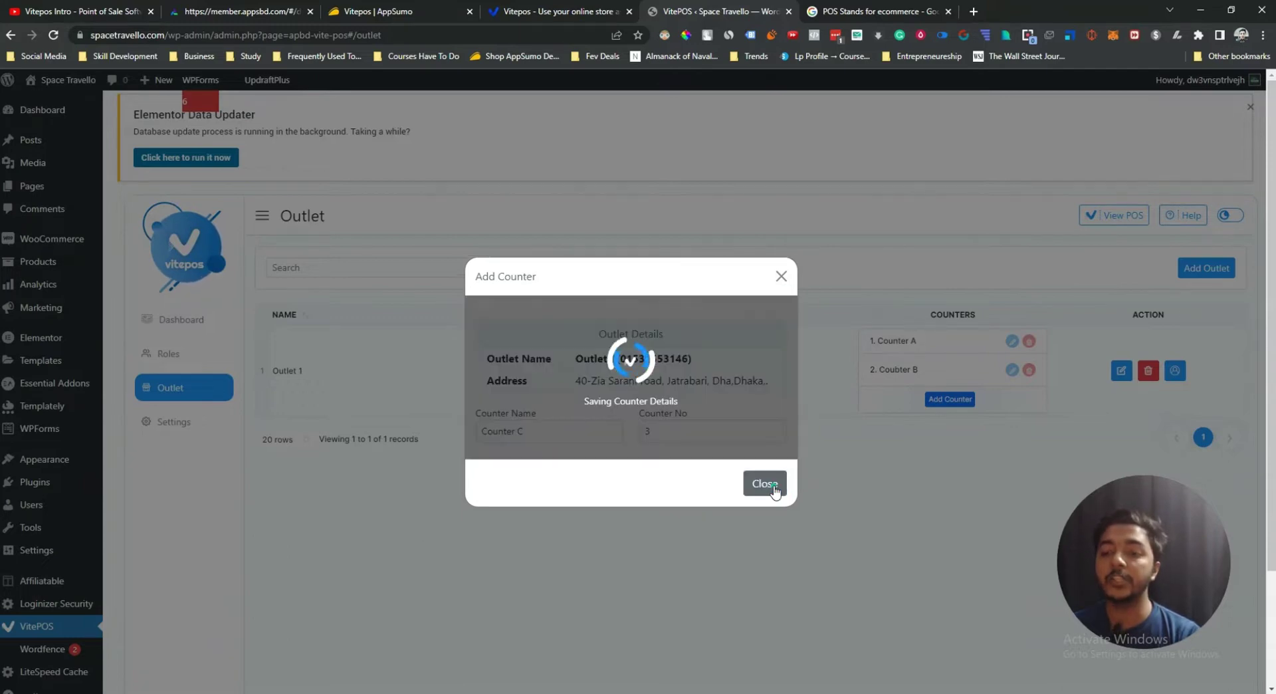
left_click(765, 432)
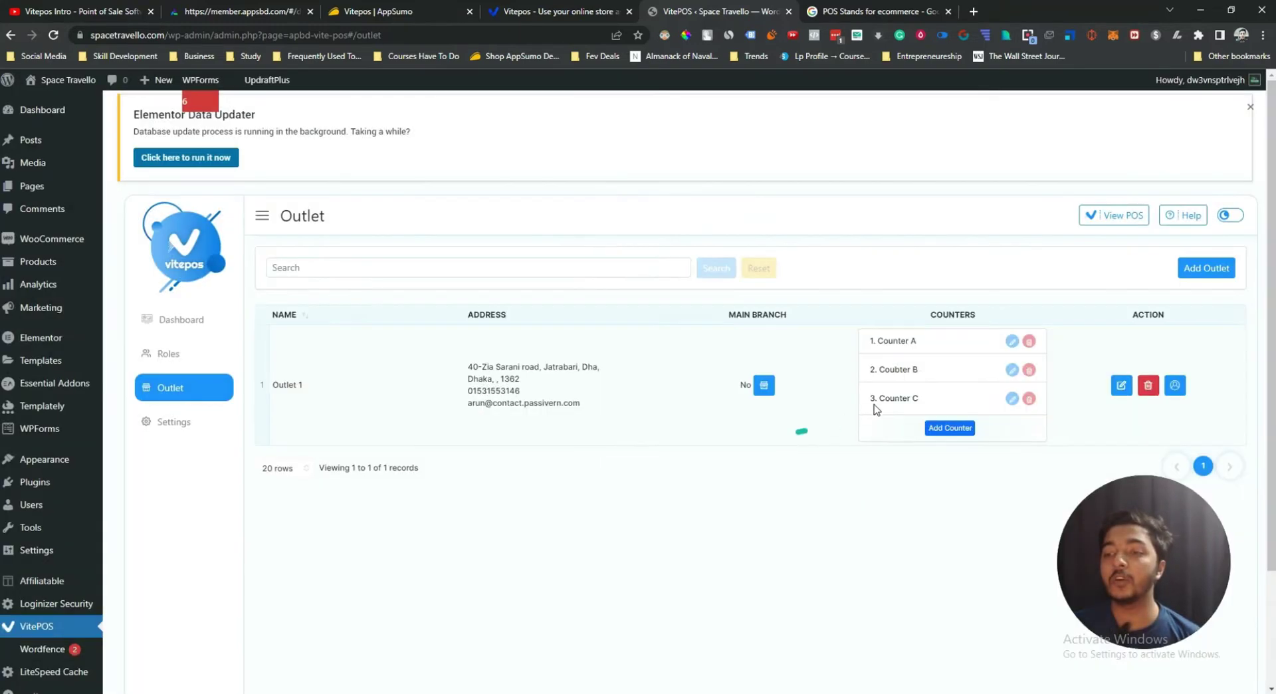
Open the Add Outlet form to view its fields and close it without adding an outlet.
left_click(1194, 269)
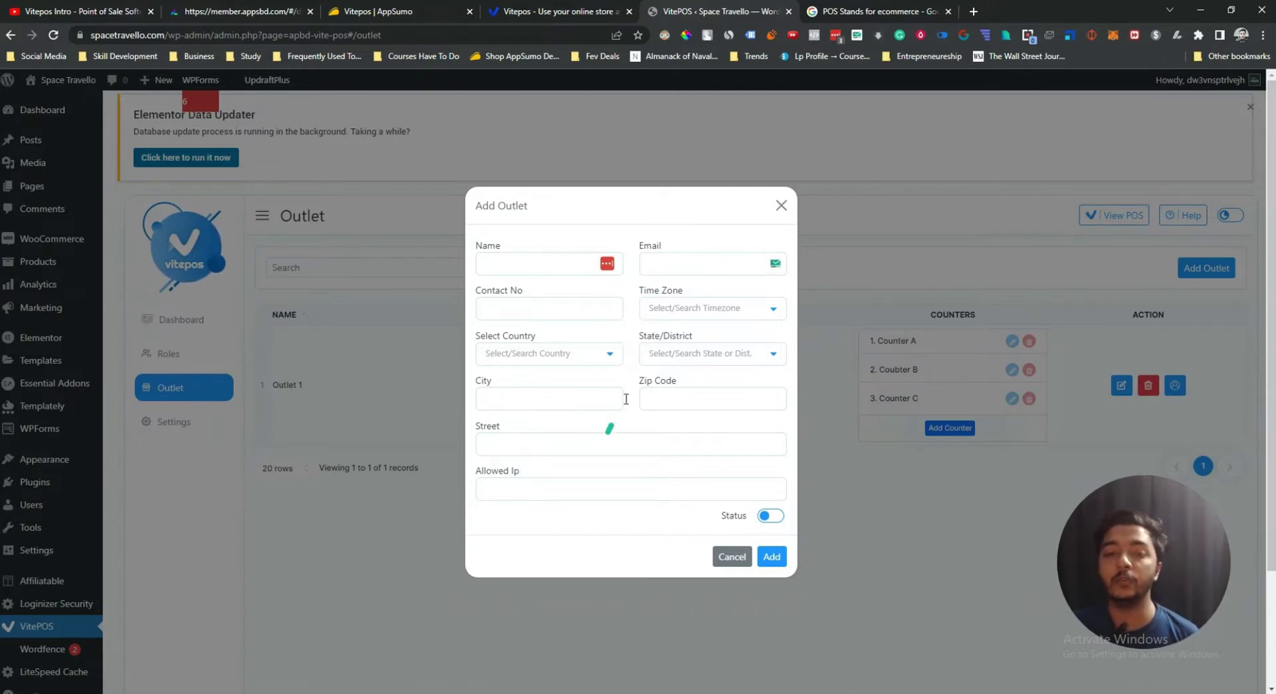
left_click(782, 205)
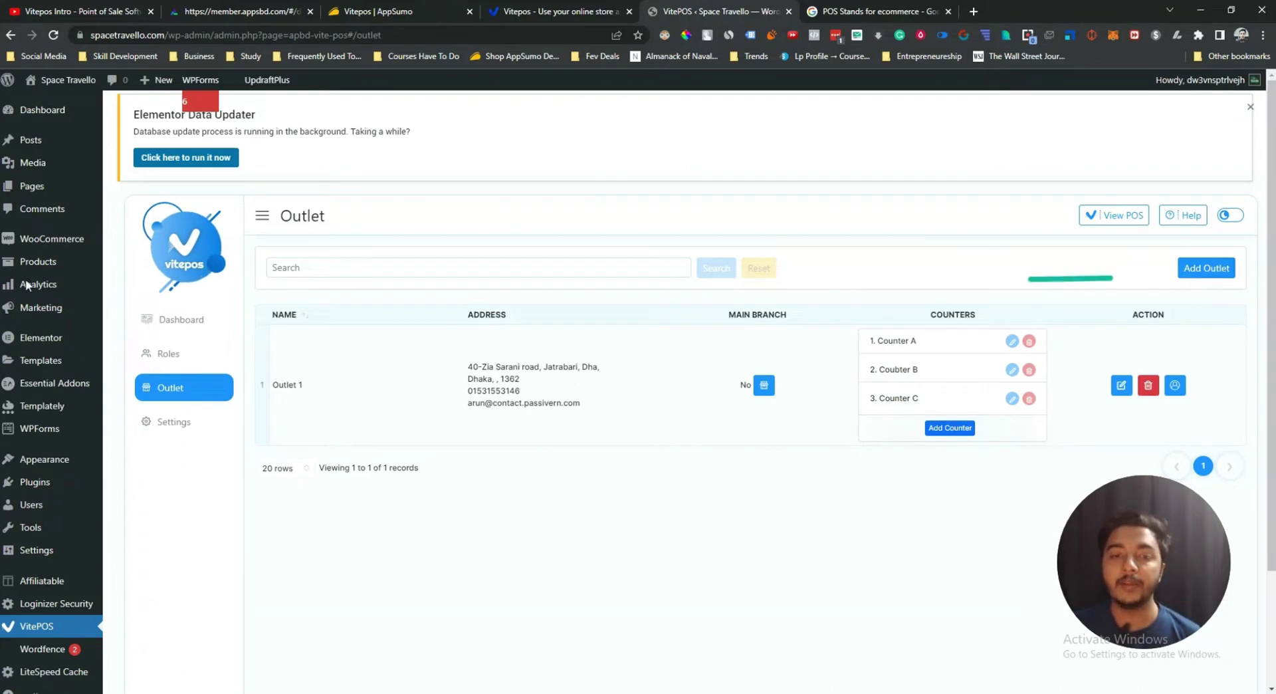
Open the plugin's basic settings and examine the Barcode Field choices and the New Product Badge Duration help text.
left_click(162, 427)
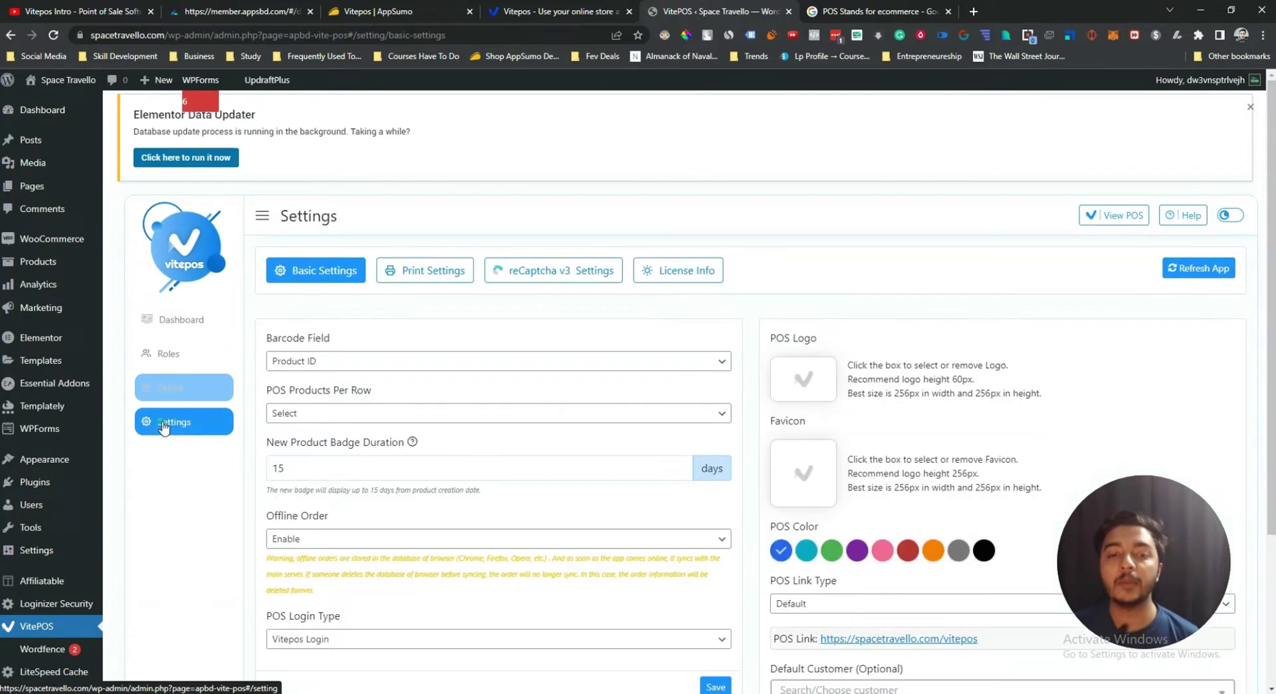
left_click(300, 365)
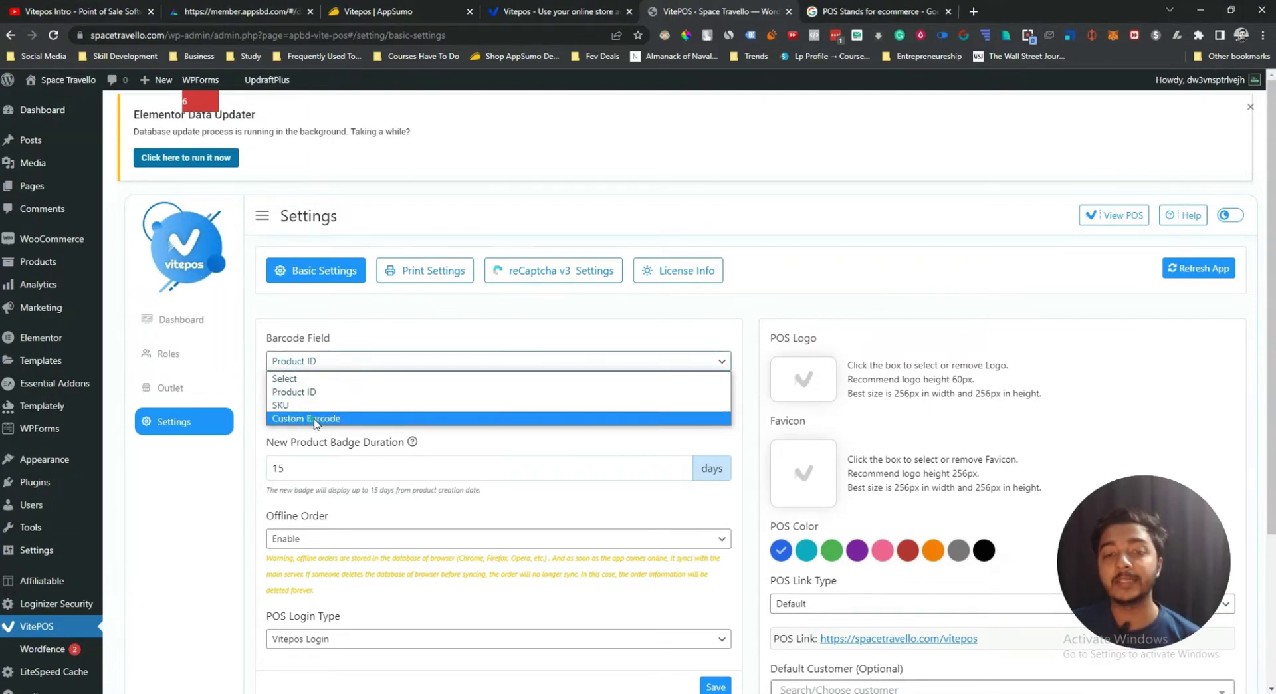
left_click(374, 342)
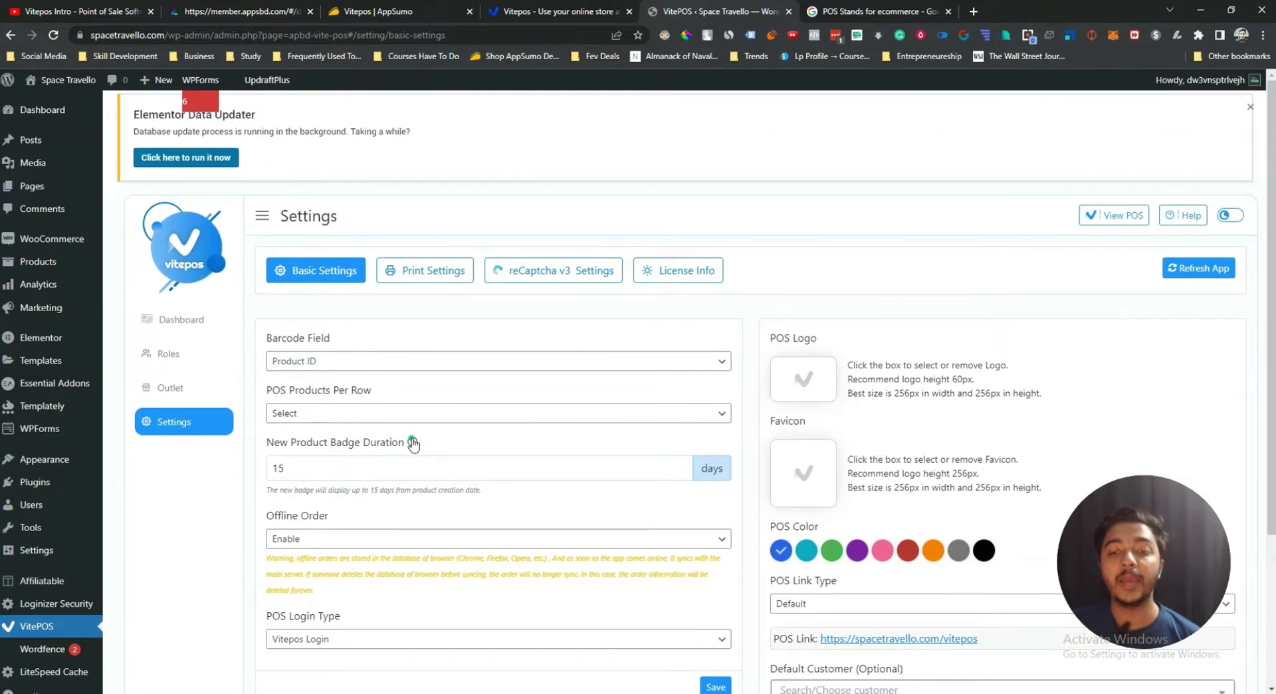
mouse_move(411, 443)
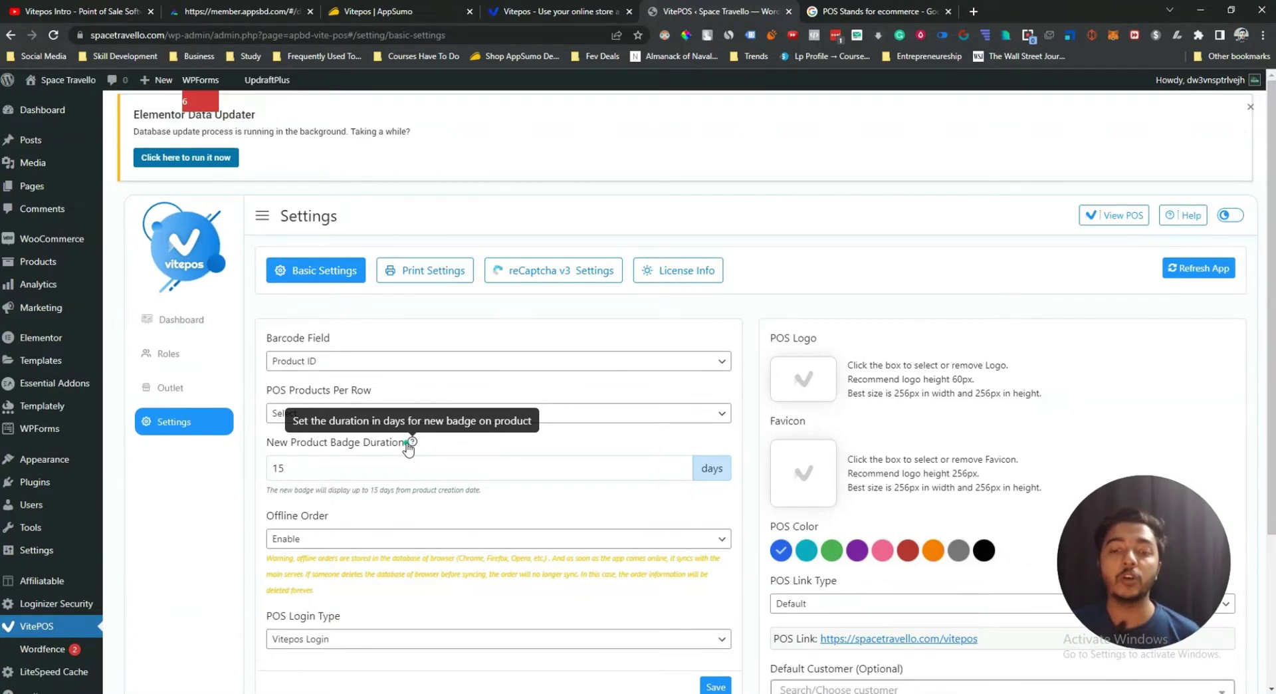
Examine the Offline Order and POS Login Type choices, keeping offline orders enabled and the login type at Vitepos Login.
left_click(281, 540)
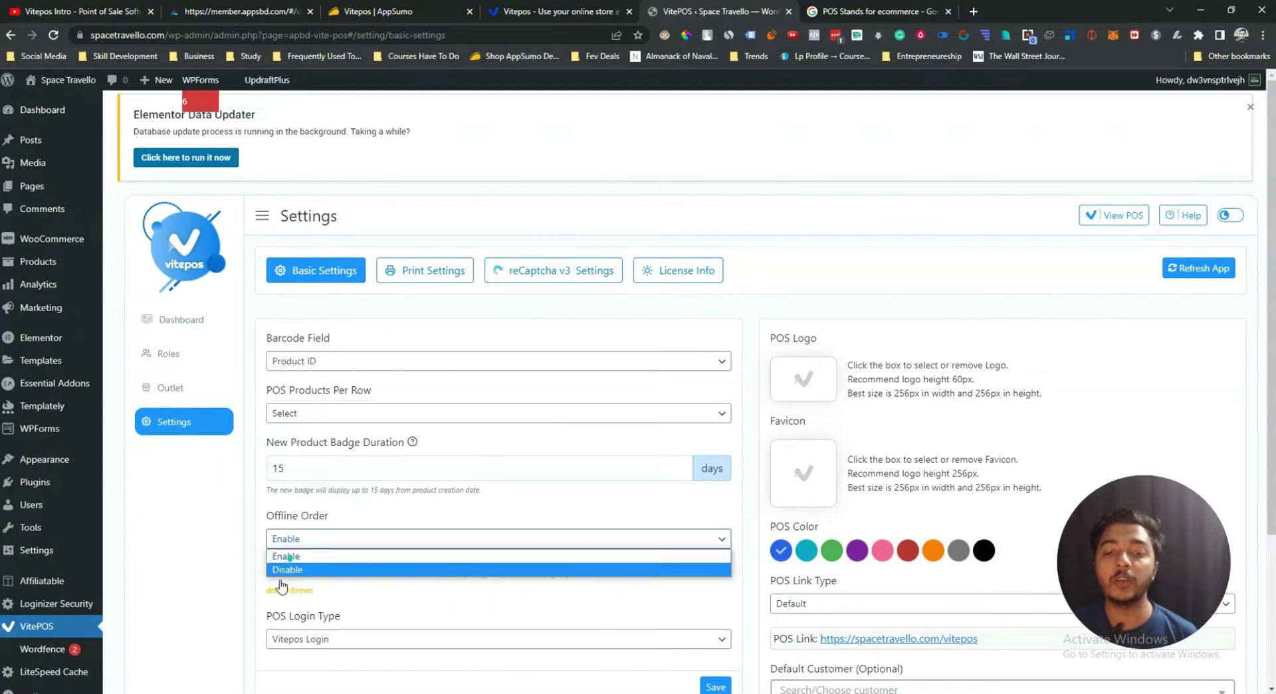
left_click(353, 512)
scroll(335, 552, "down", 2)
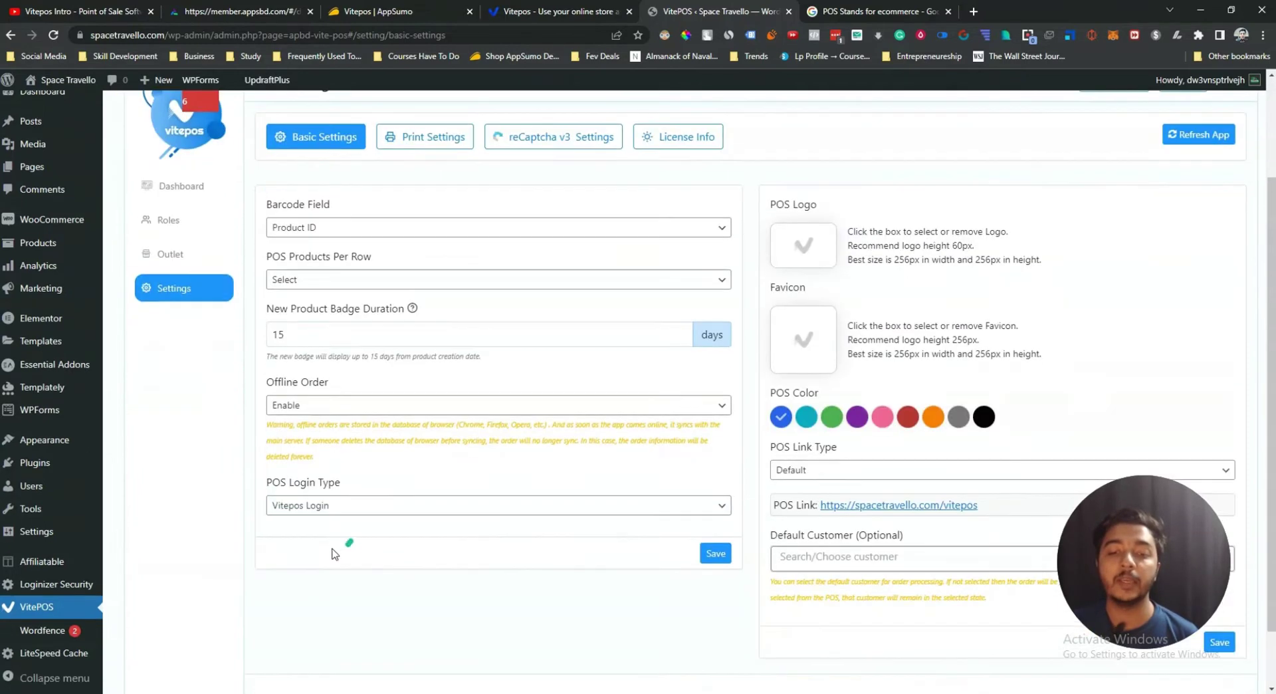
left_click(295, 512)
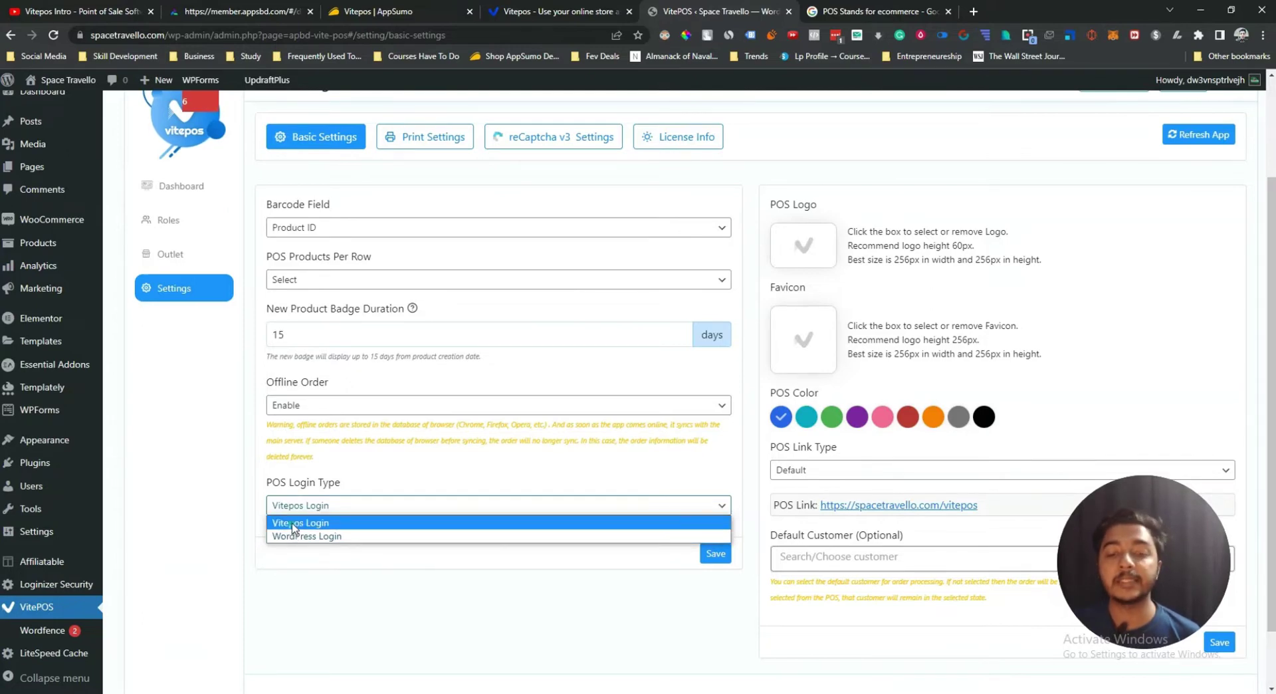
left_click(293, 524)
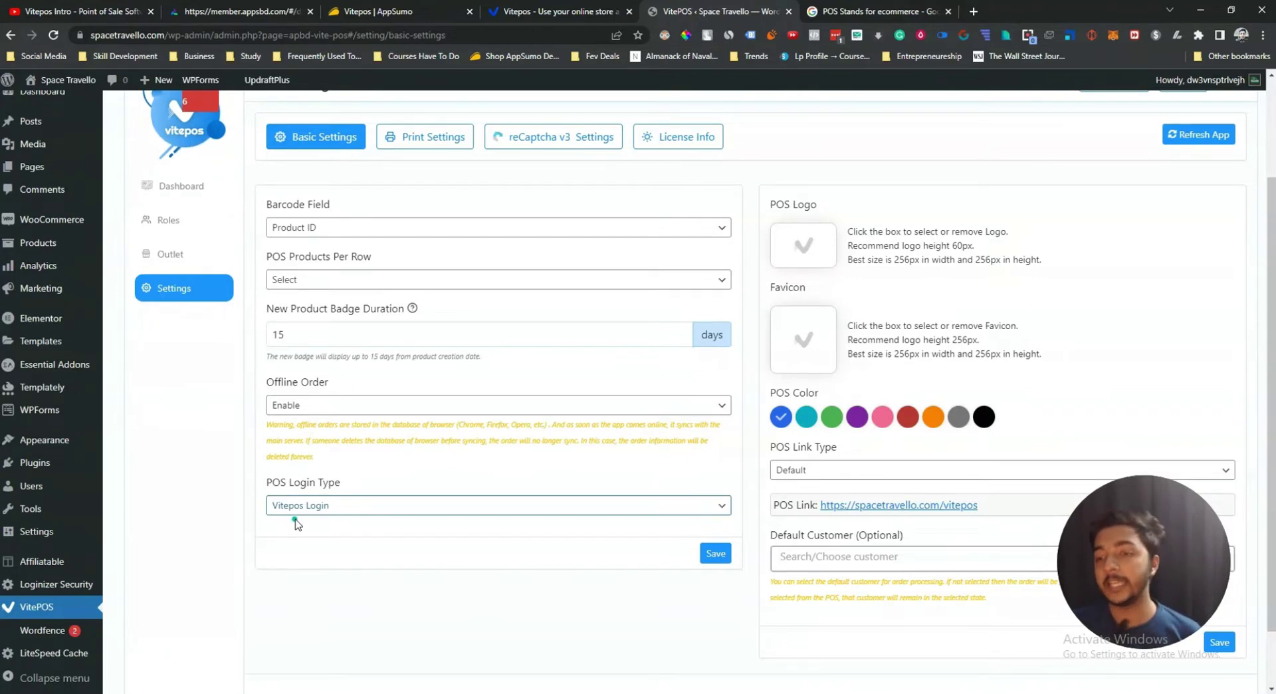
Set the POS Link Type to Page in the basic settings.
scroll(321, 533, "up", 3)
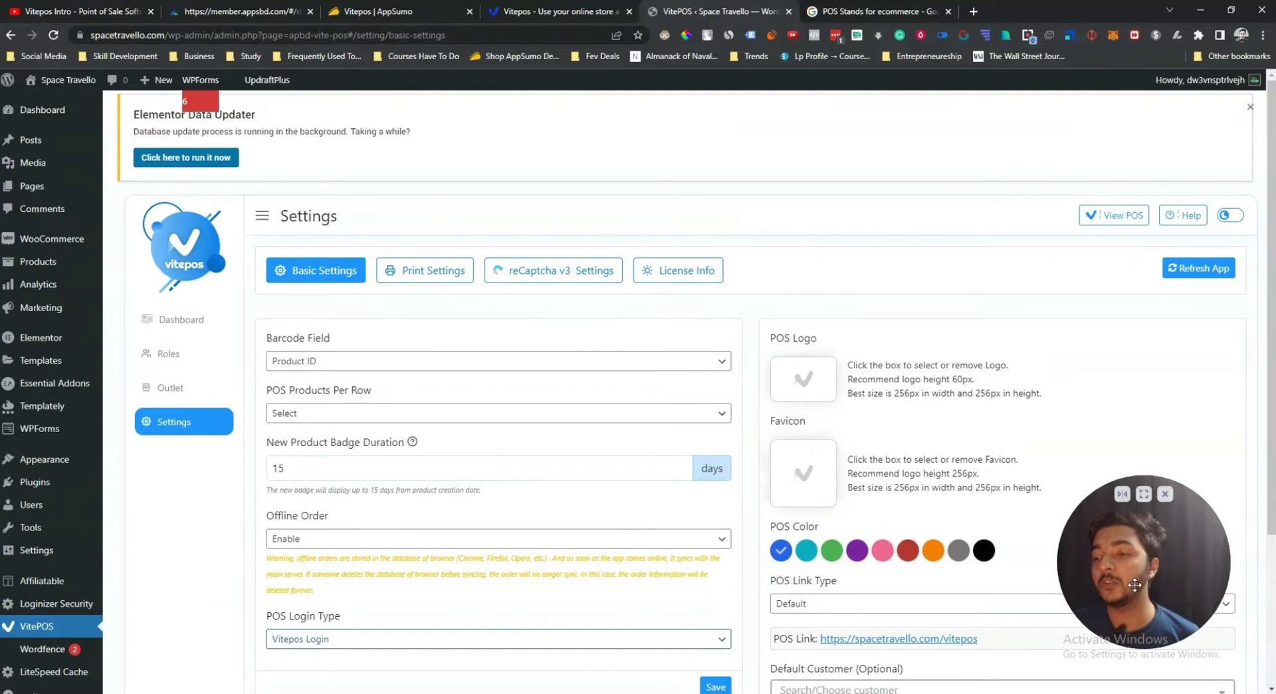
left_click_drag(1131, 584, 1006, 172)
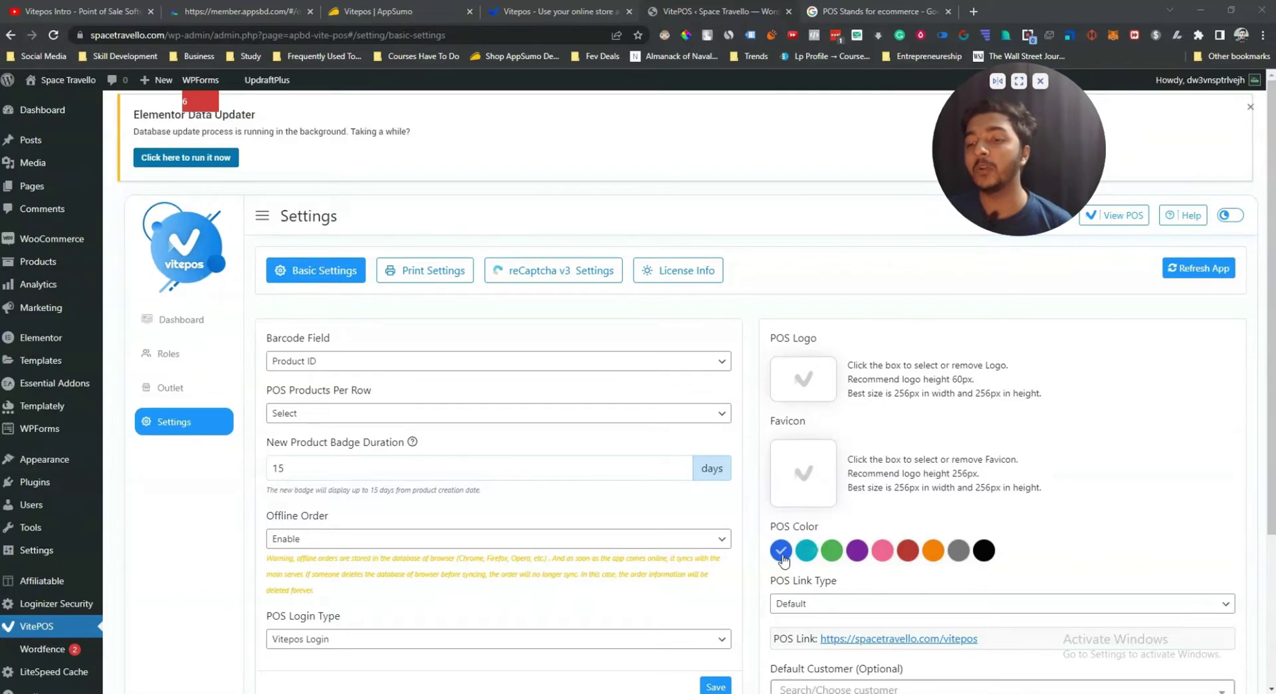
scroll(853, 560, "down", 1)
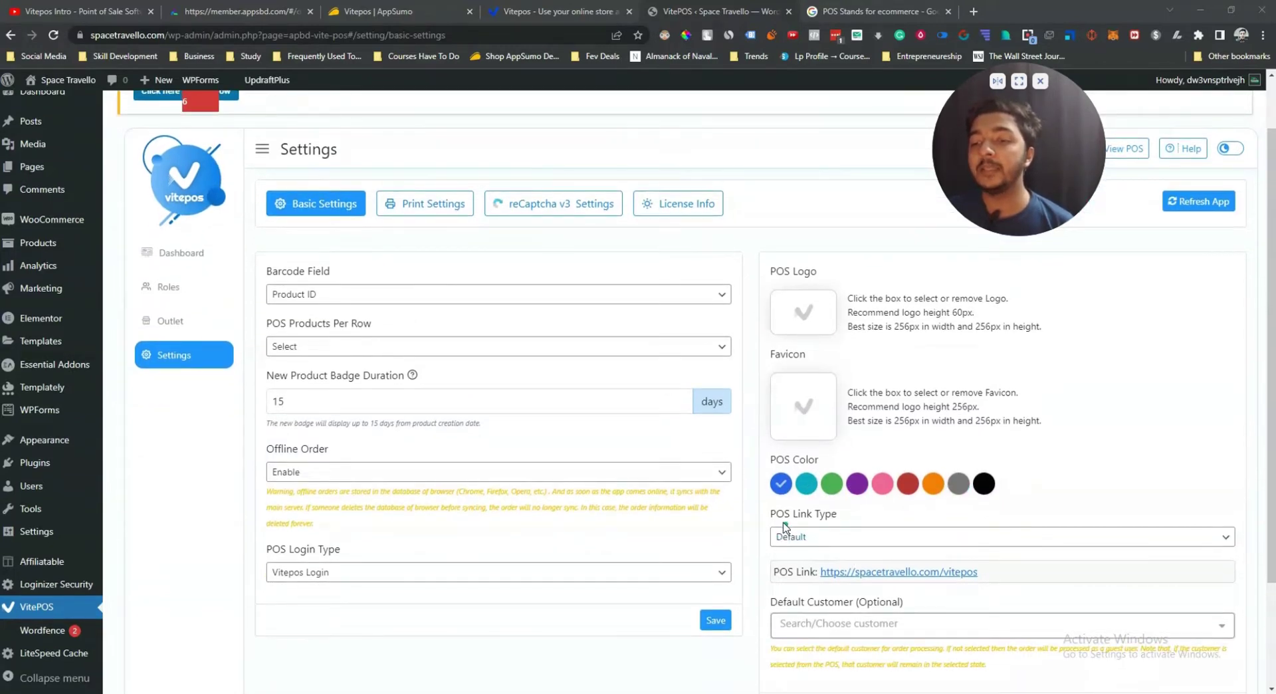
left_click(821, 536)
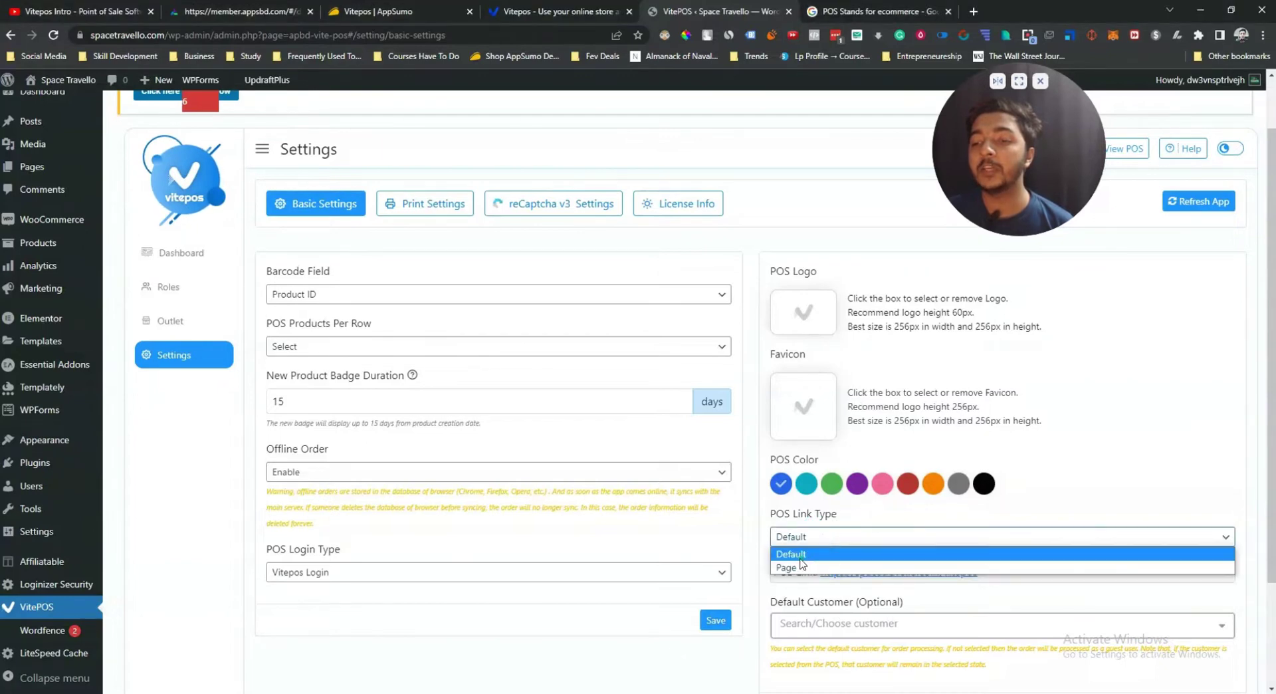
left_click(800, 566)
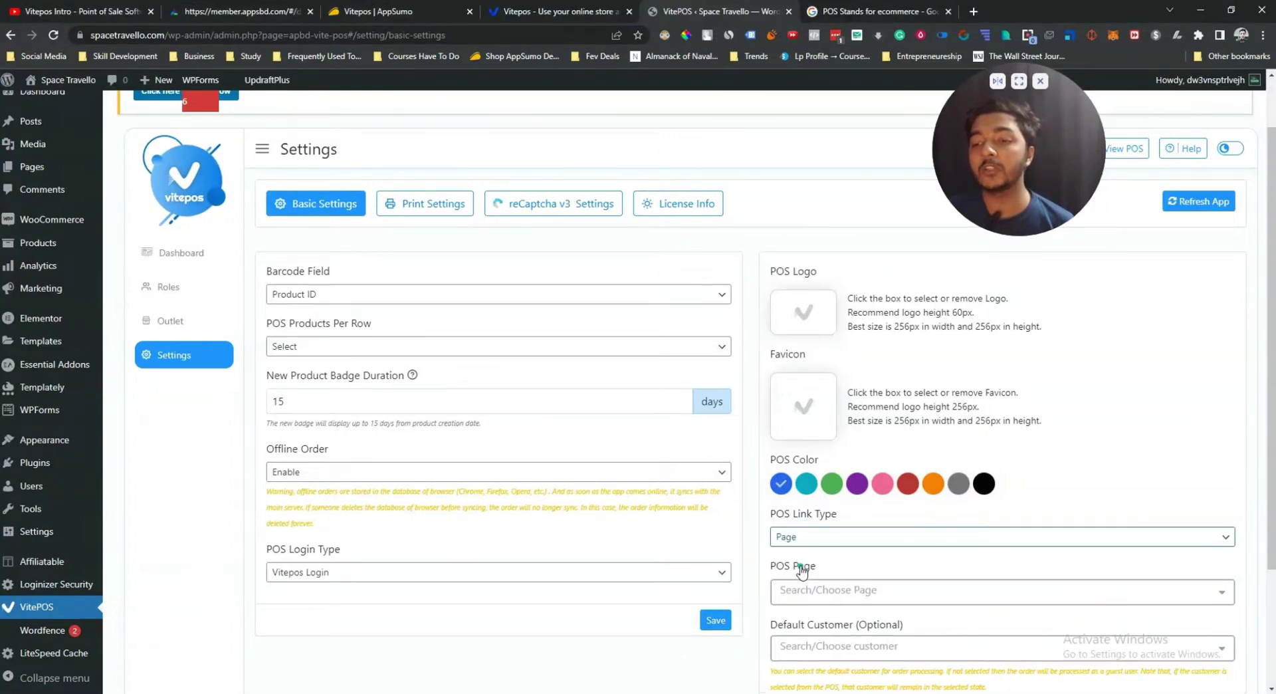
Look through the site pages offered for the POS Page setting and close the list without choosing one.
scroll(823, 537, "down", 1)
scroll(822, 537, "down", 1)
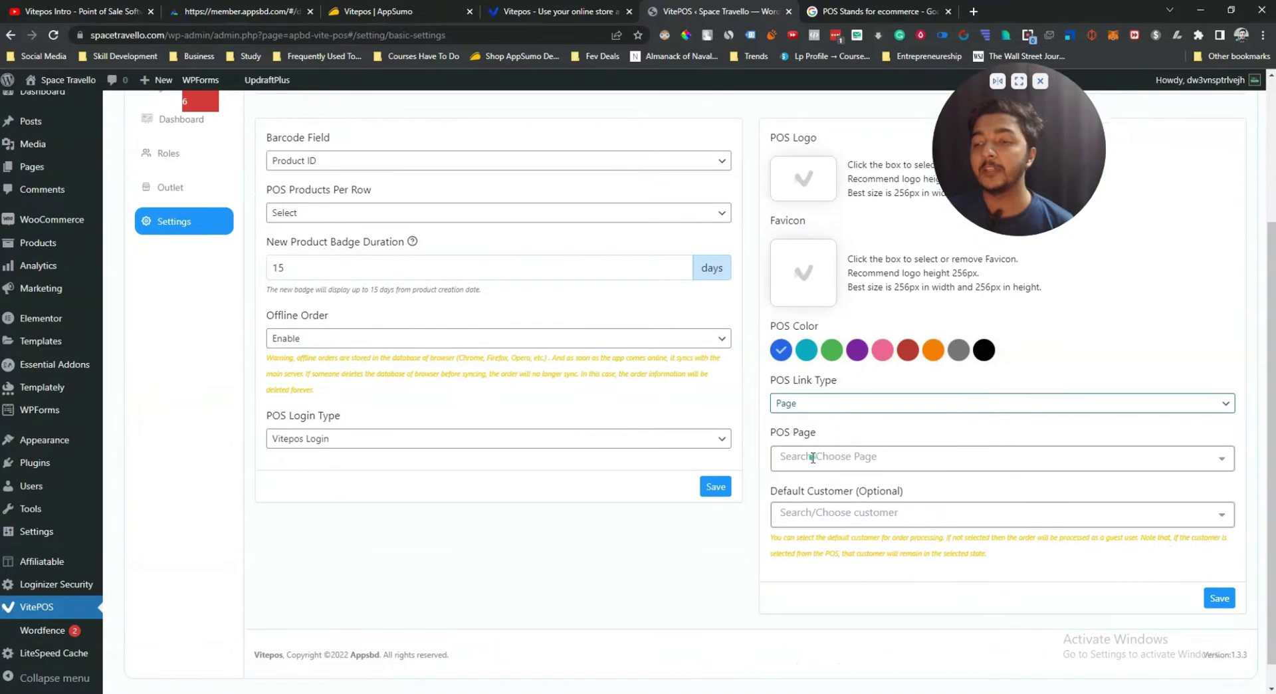
left_click(965, 459)
scroll(836, 522, "down", 2)
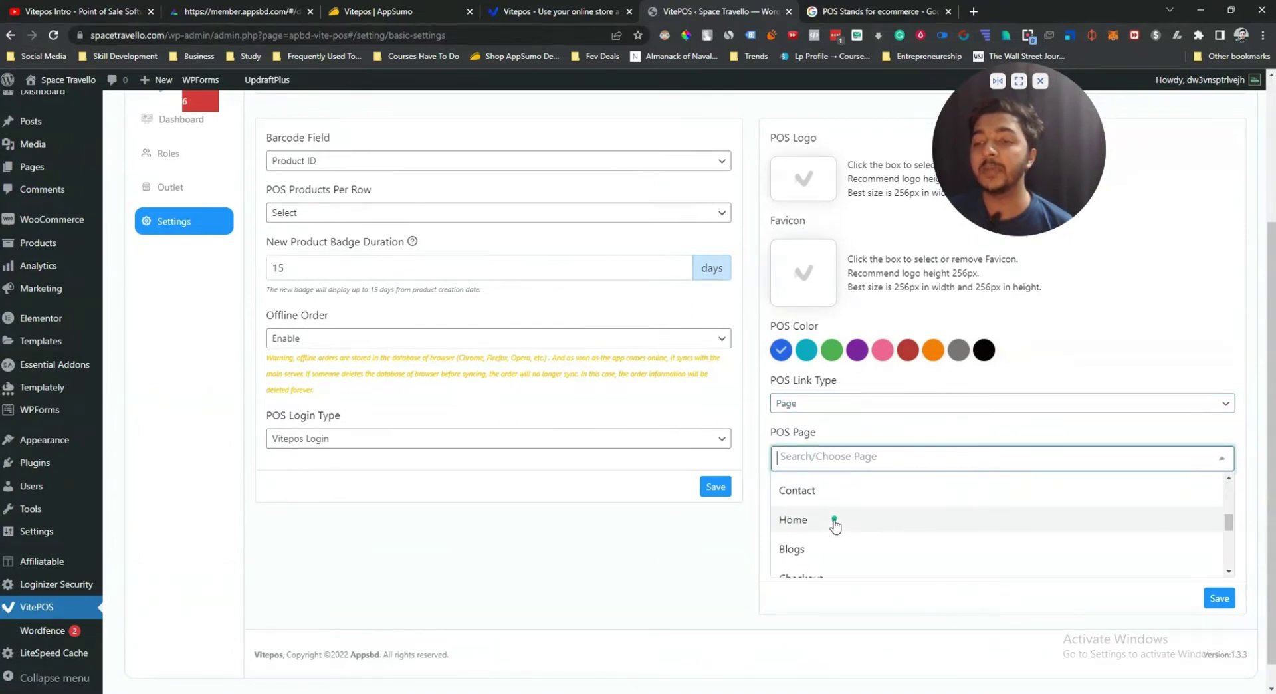
scroll(834, 526, "down", 5)
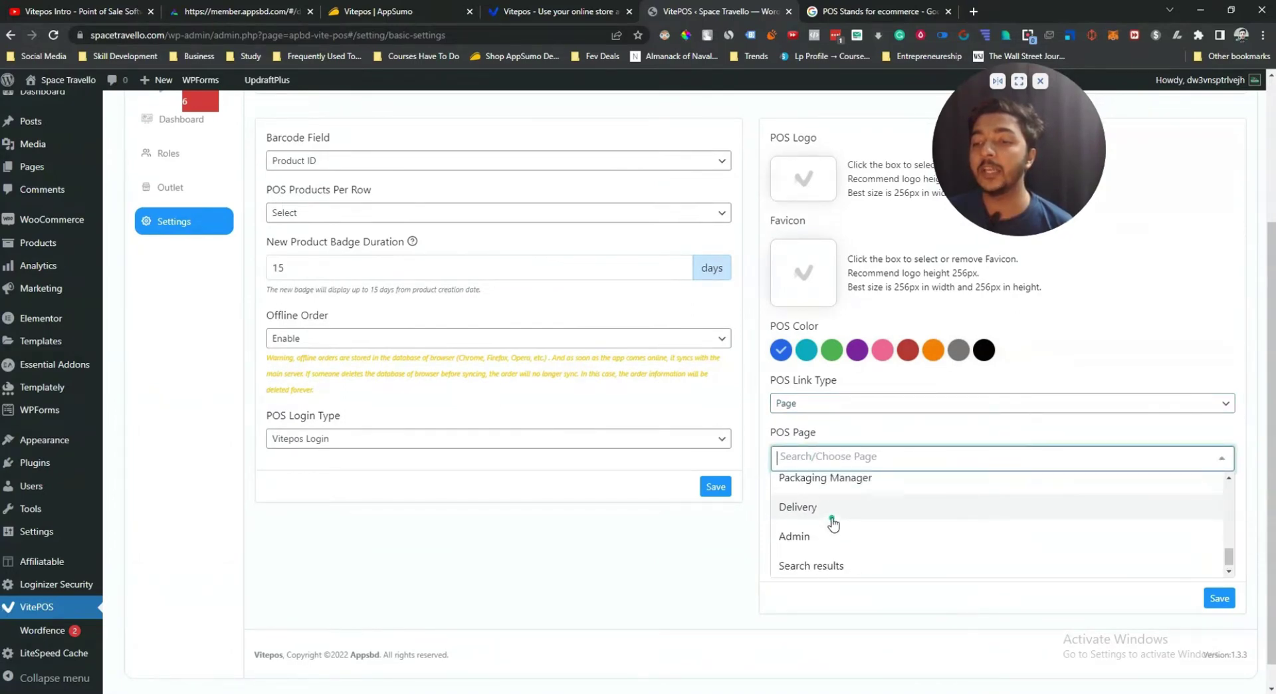
scroll(833, 525, "up", 4)
scroll(834, 526, "up", 3)
left_click(691, 548)
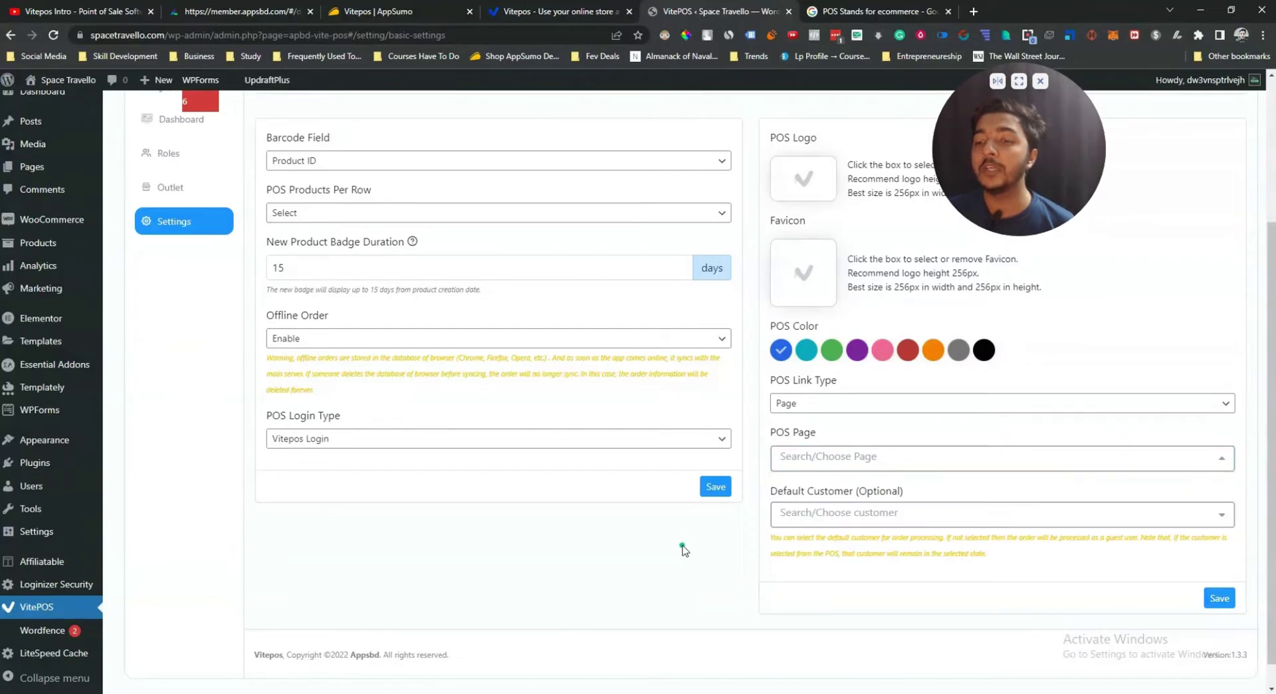
Recheck the POS Page choices without choosing one, then view the store's front page in a separate tab and return to the basic settings.
left_click(833, 459)
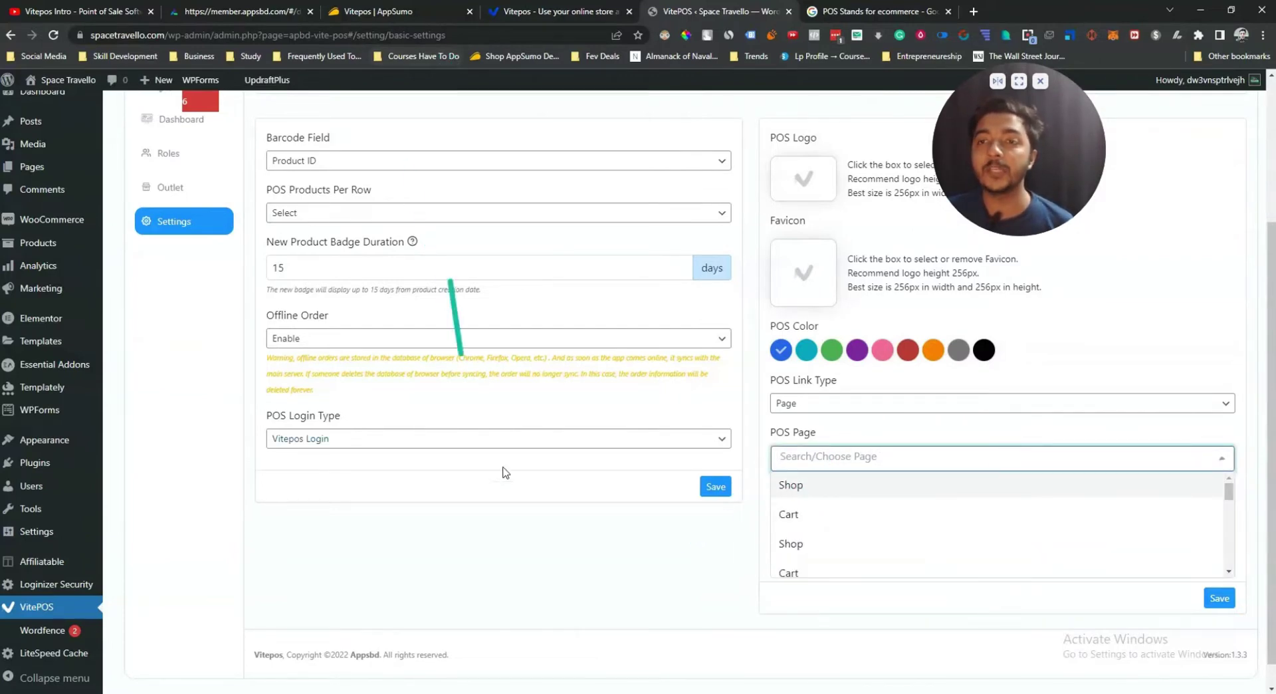
left_click(518, 502)
mouse_move(57, 90)
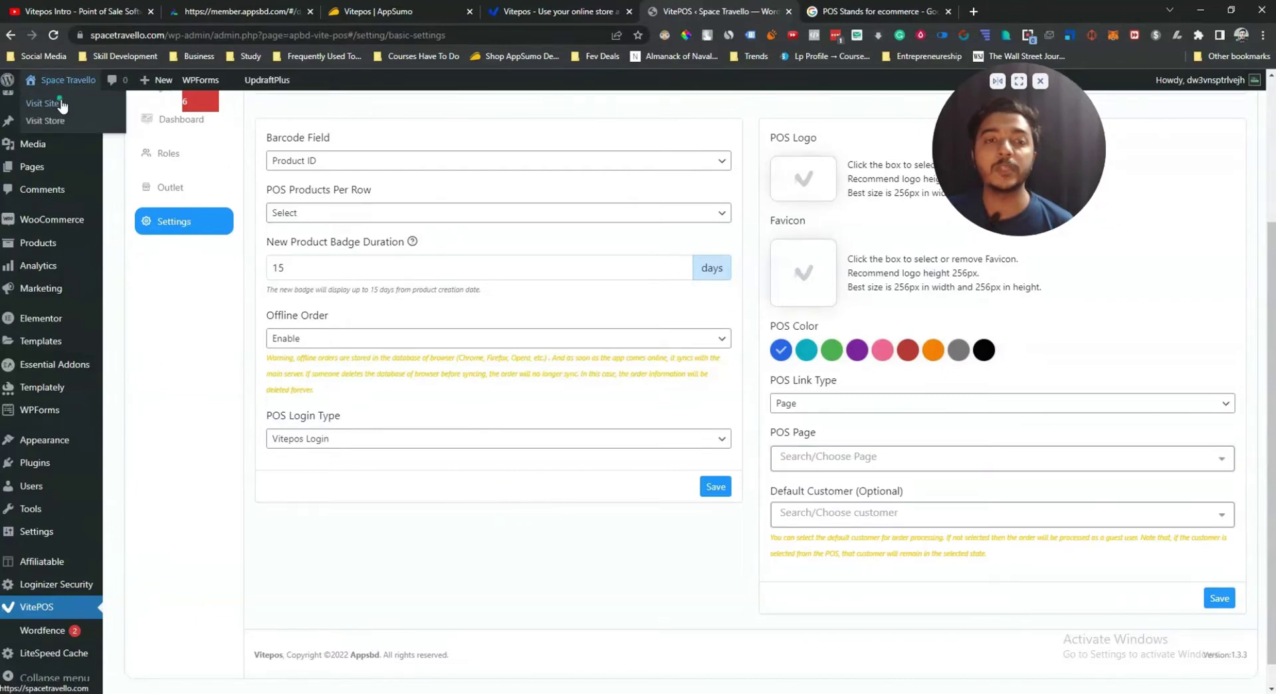
scroll(53, 100, "up", 1)
middle_click(42, 103)
left_click(851, 10)
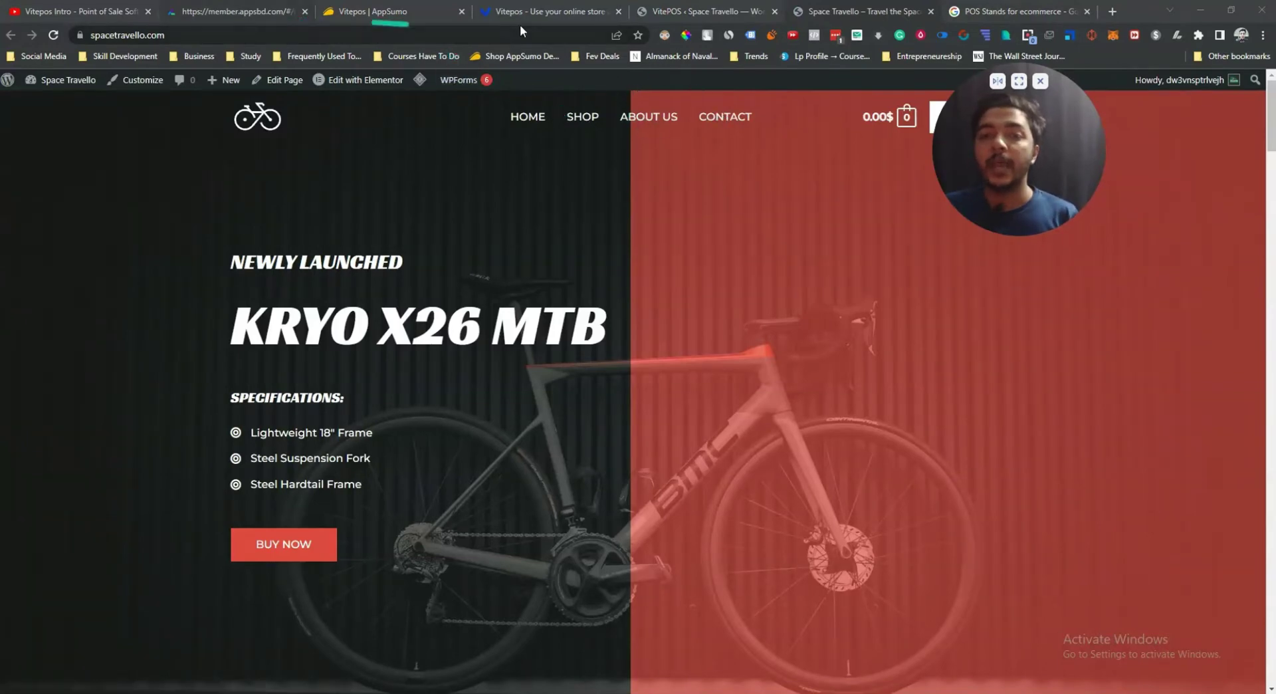
left_click(580, 12)
left_click(696, 12)
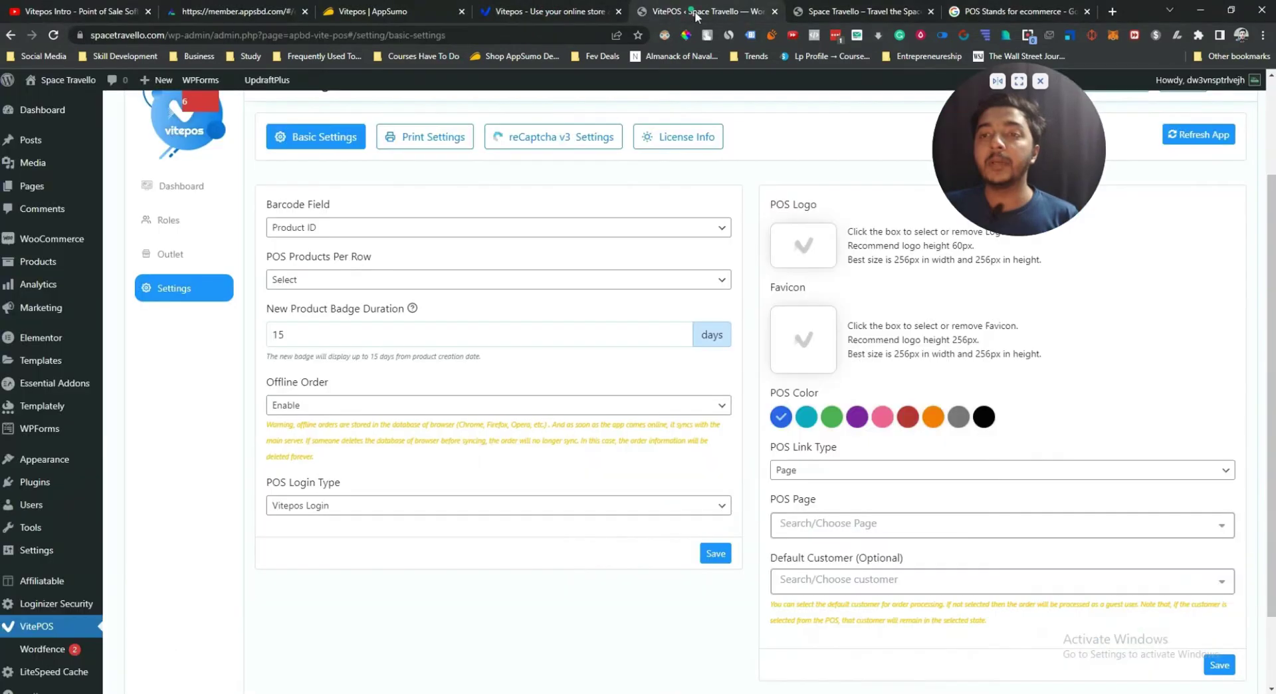
Examine the POS Link Type choices and scroll through the POS Page list without selecting a page.
left_click(836, 472)
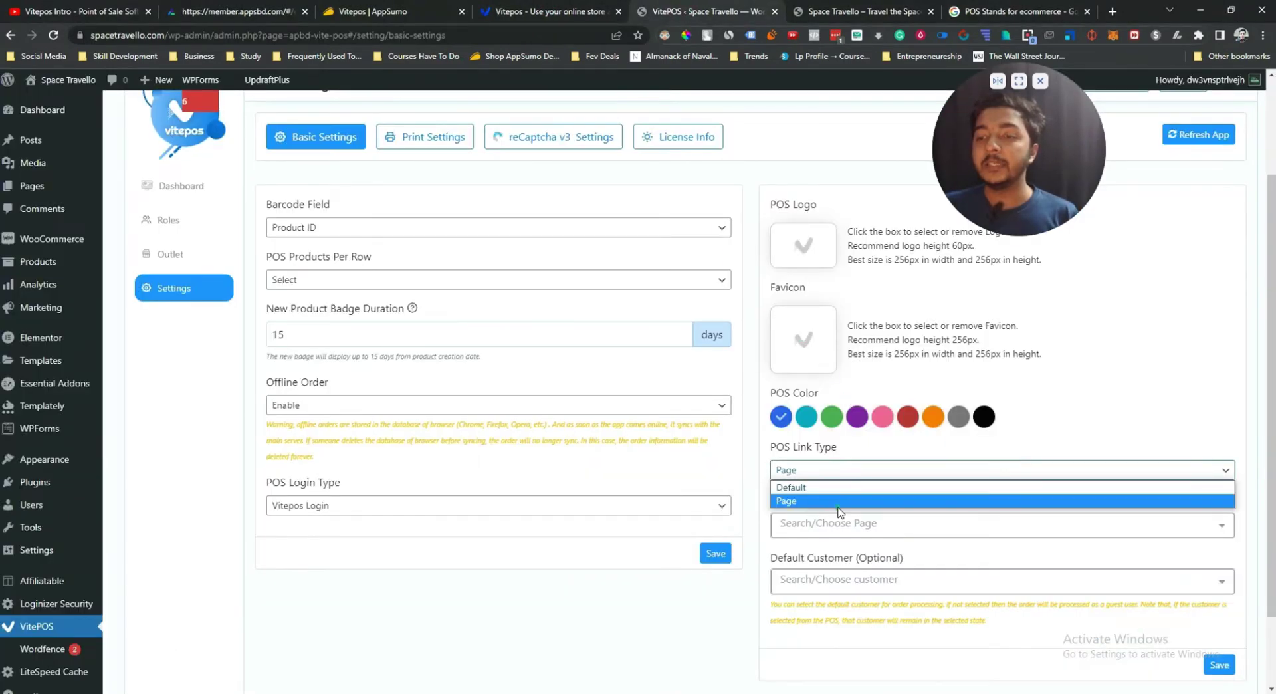
left_click(843, 472)
left_click(831, 528)
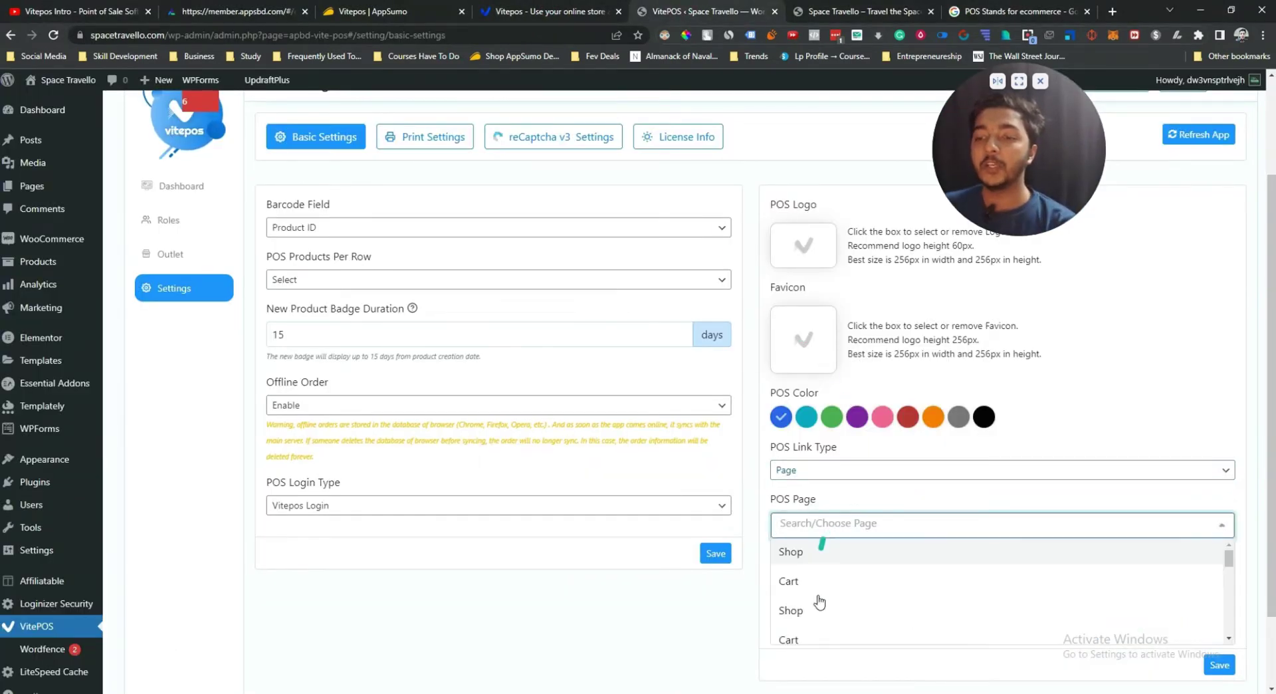
scroll(839, 608, "down", 3)
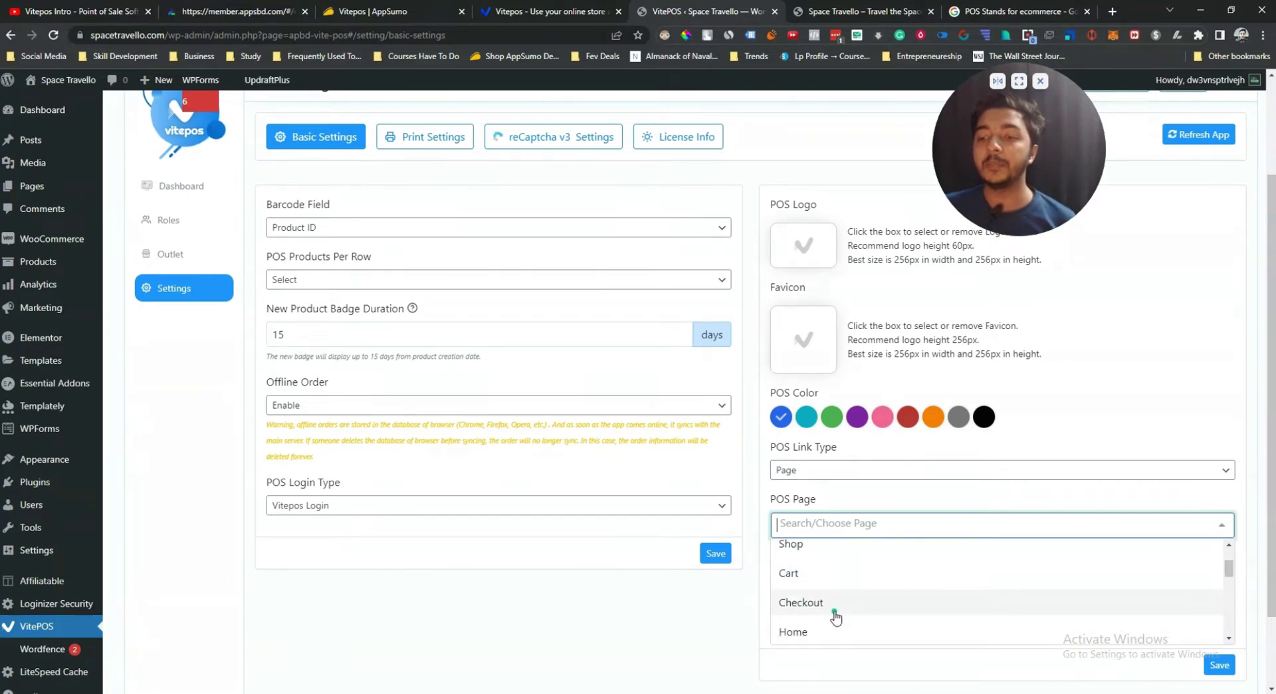
left_click(683, 621)
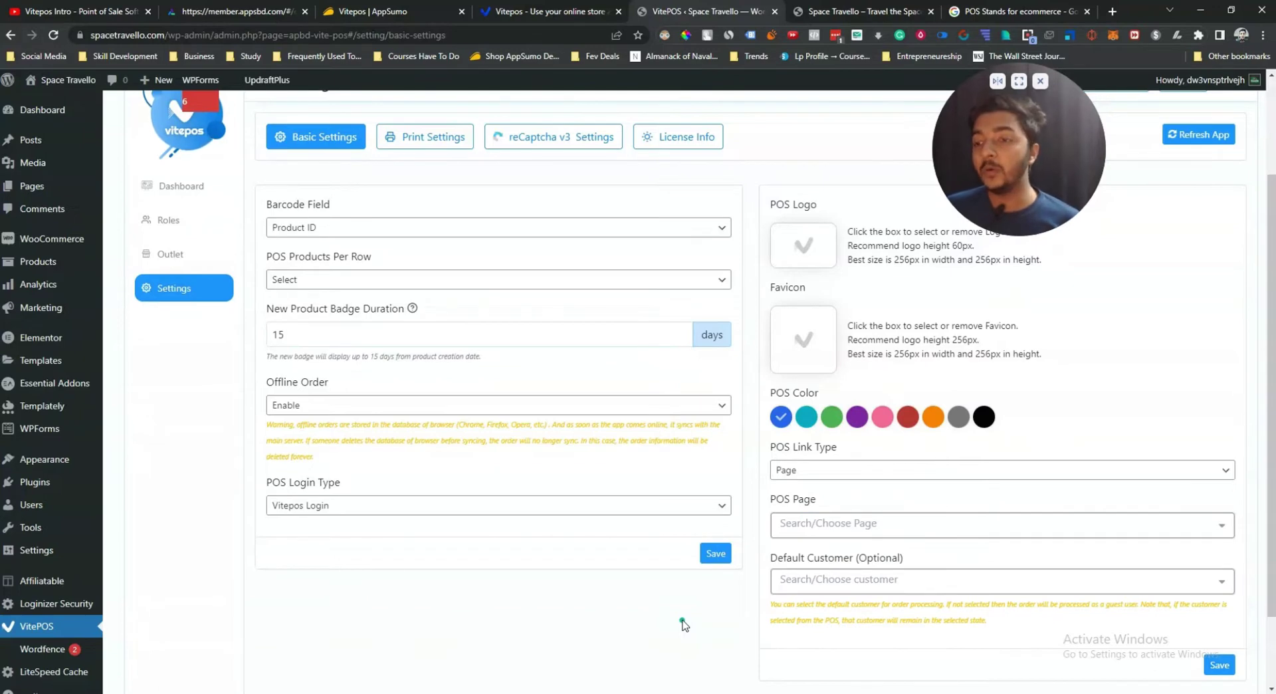
Set the POS Link Type to Default and check the optional Default Customer field without choosing a customer.
left_click(894, 470)
left_click(840, 487)
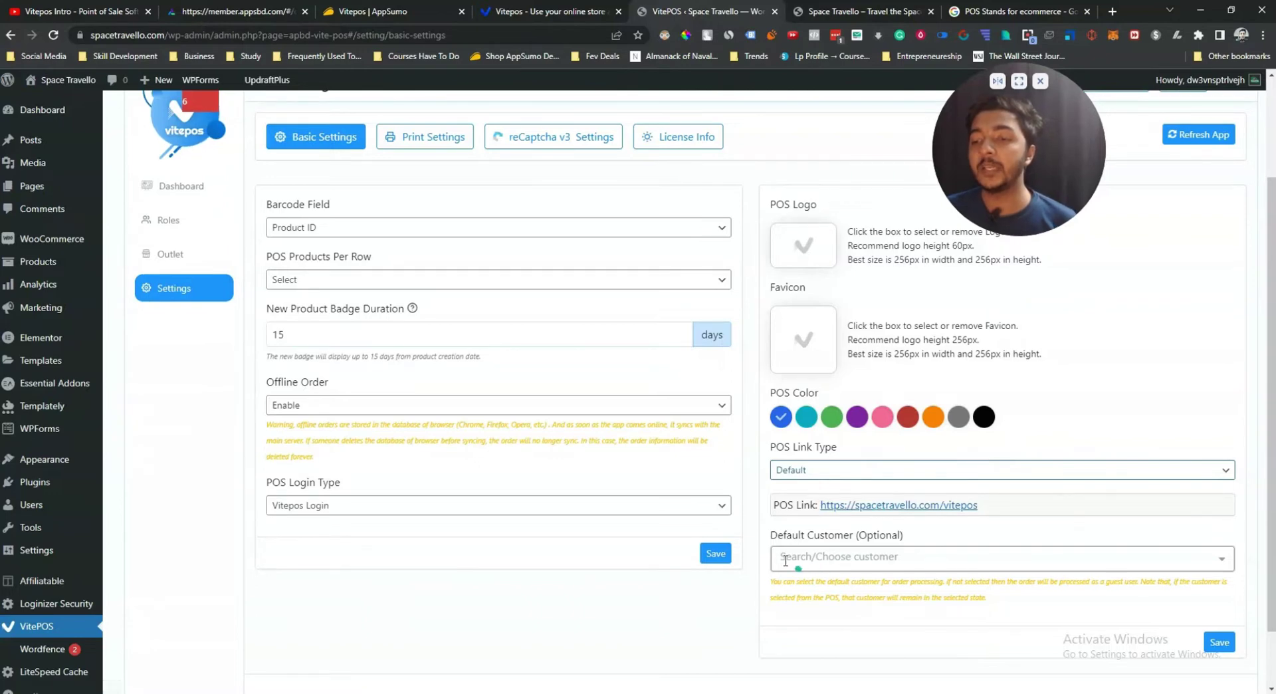
left_click(837, 556)
left_click(952, 534)
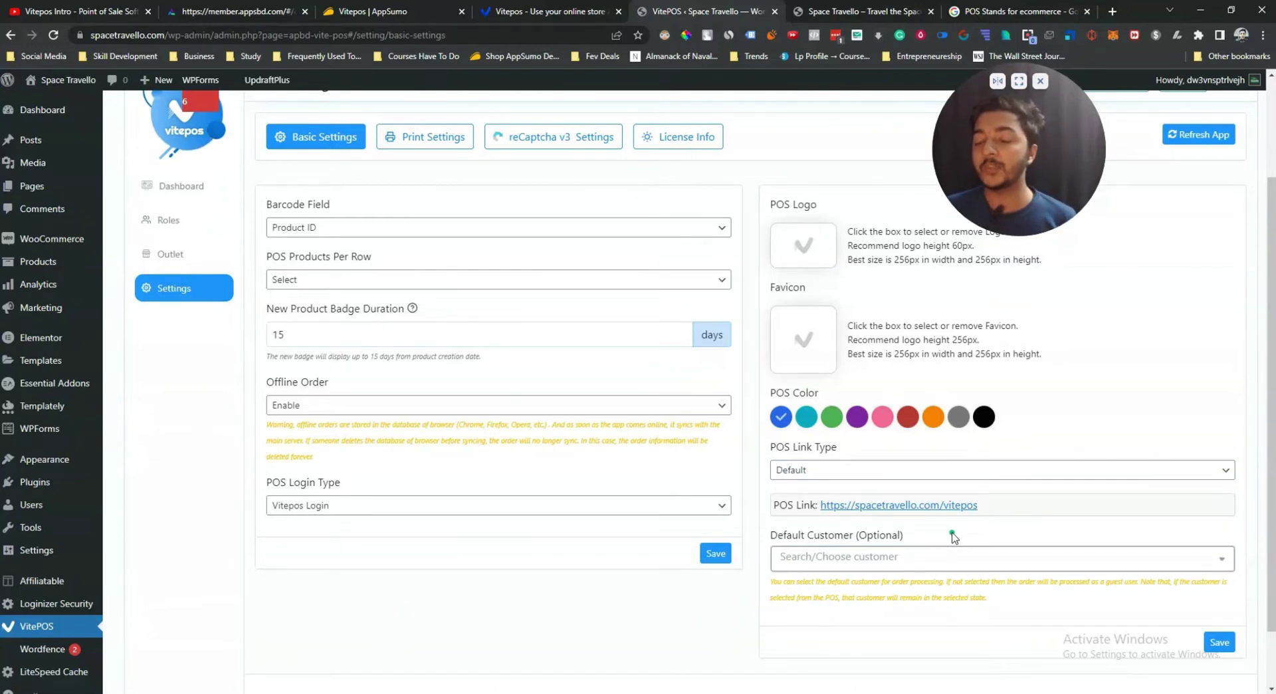
Open the spacetravello.com/vitepos POS link in a new tab and enter the point of sale with Outlet 1 and Counter C.
left_click(844, 509, "ctrl")
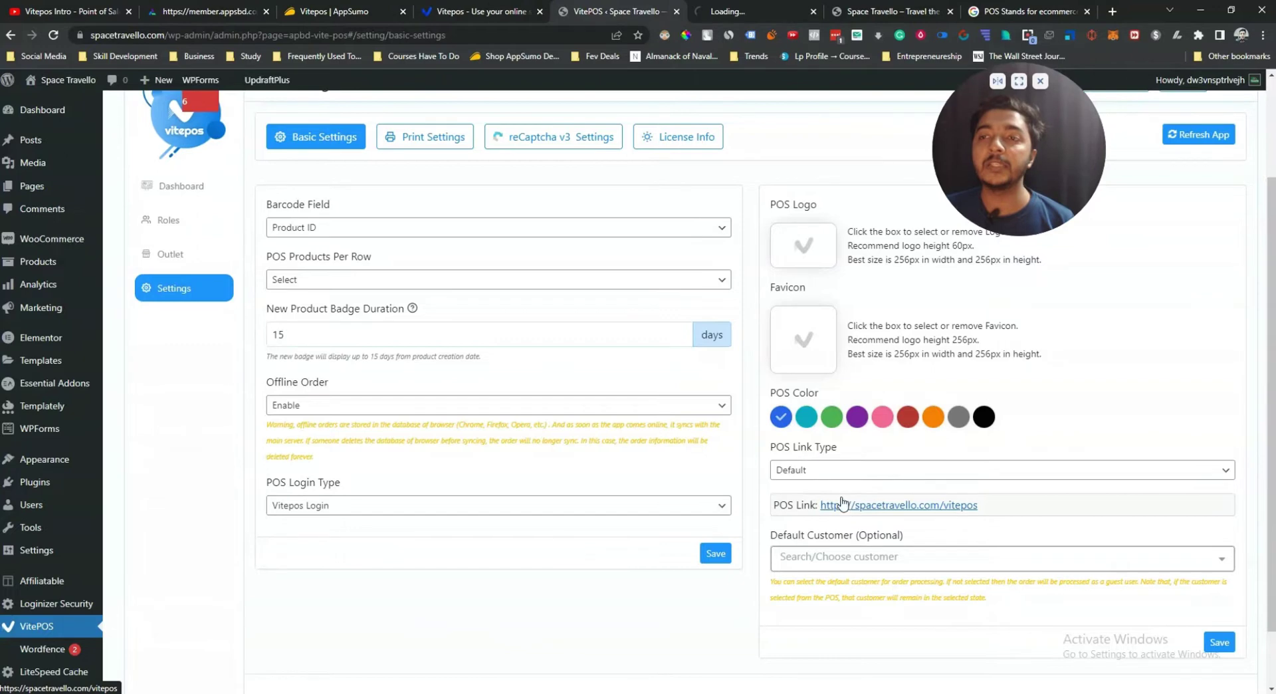
left_click(747, 13)
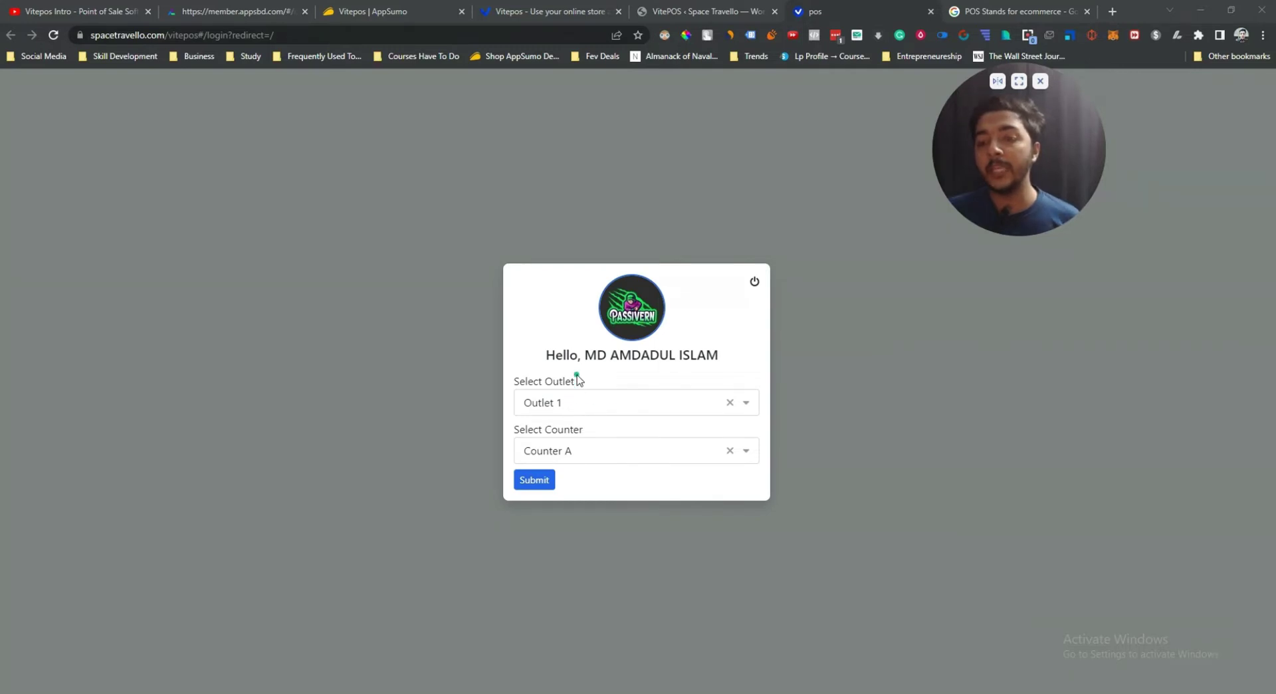
left_click(581, 407)
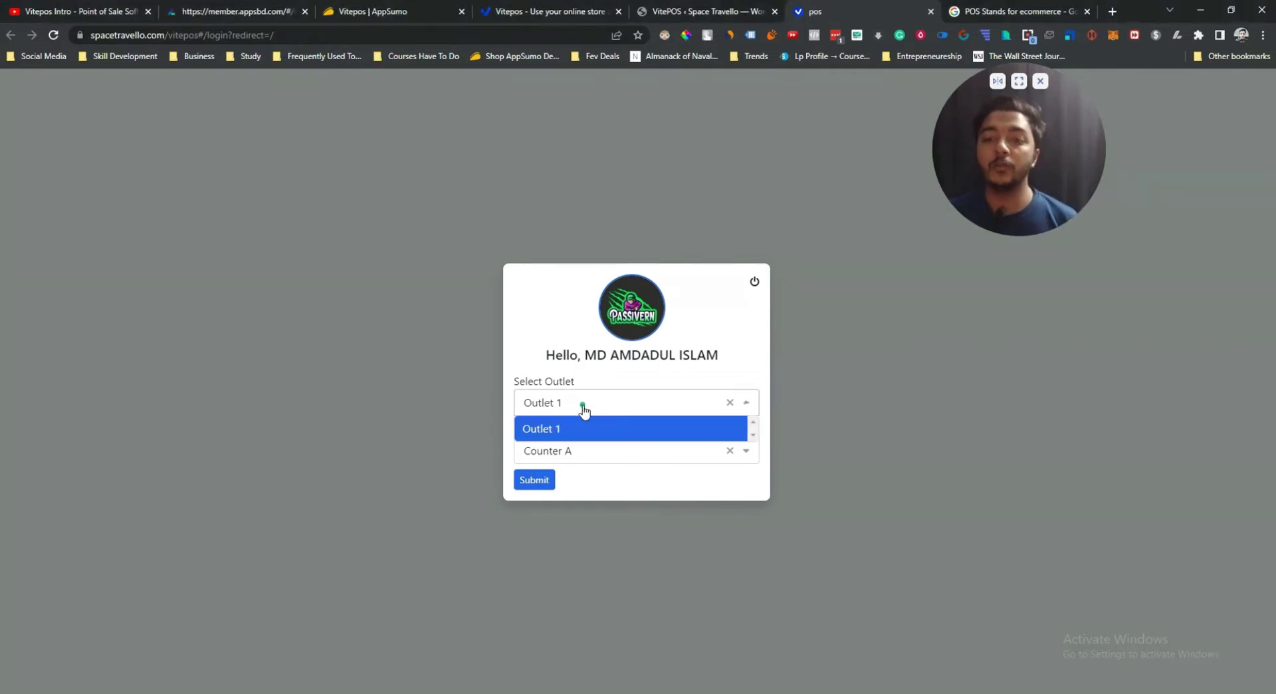
left_click(581, 407)
left_click(581, 407)
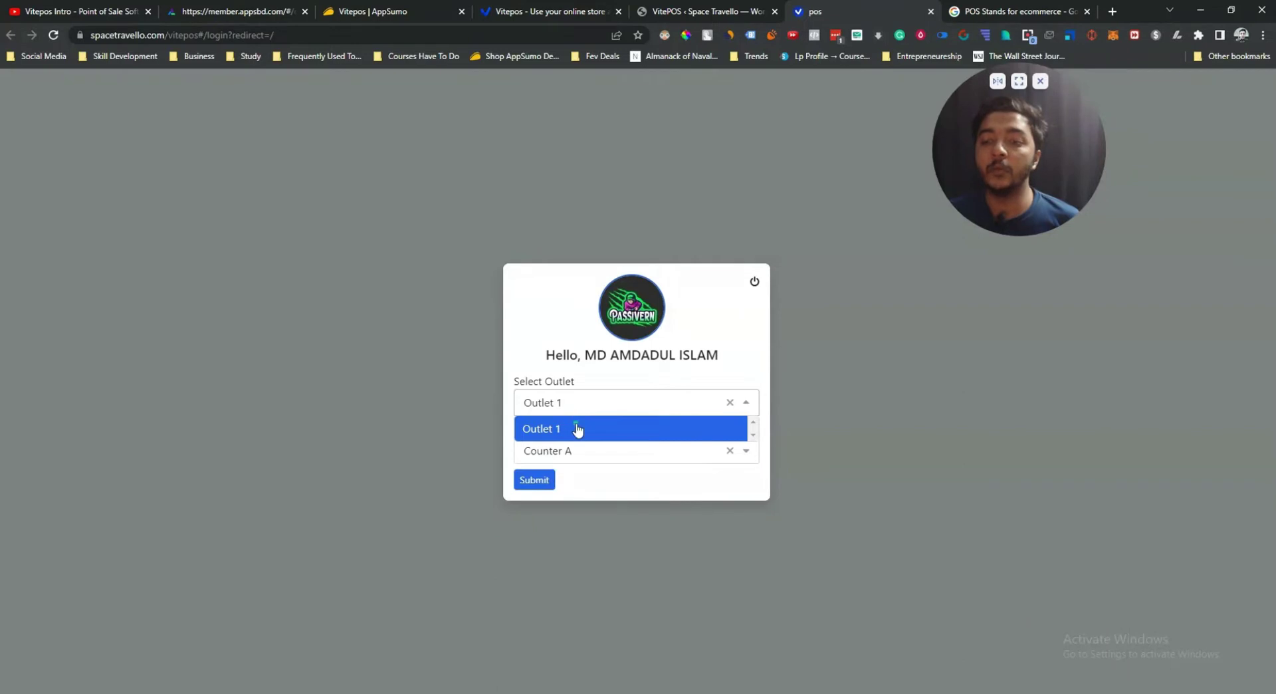
left_click(579, 425)
left_click(571, 414)
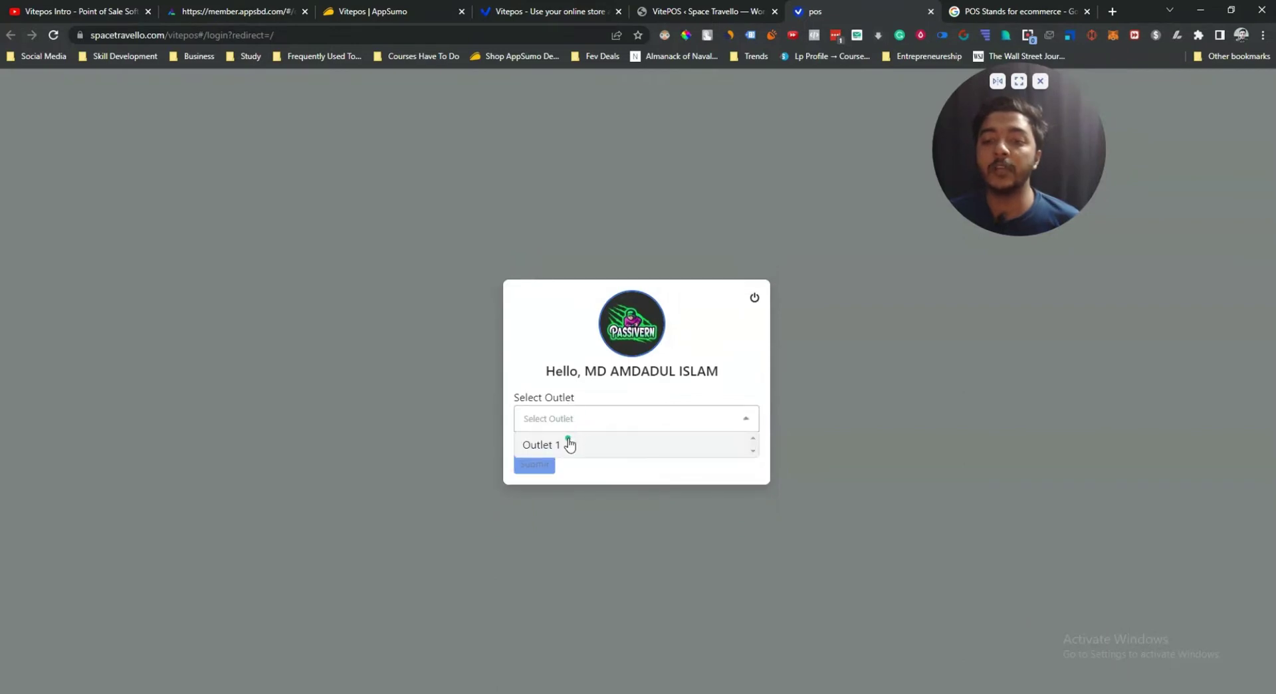
left_click(567, 443)
left_click(551, 452)
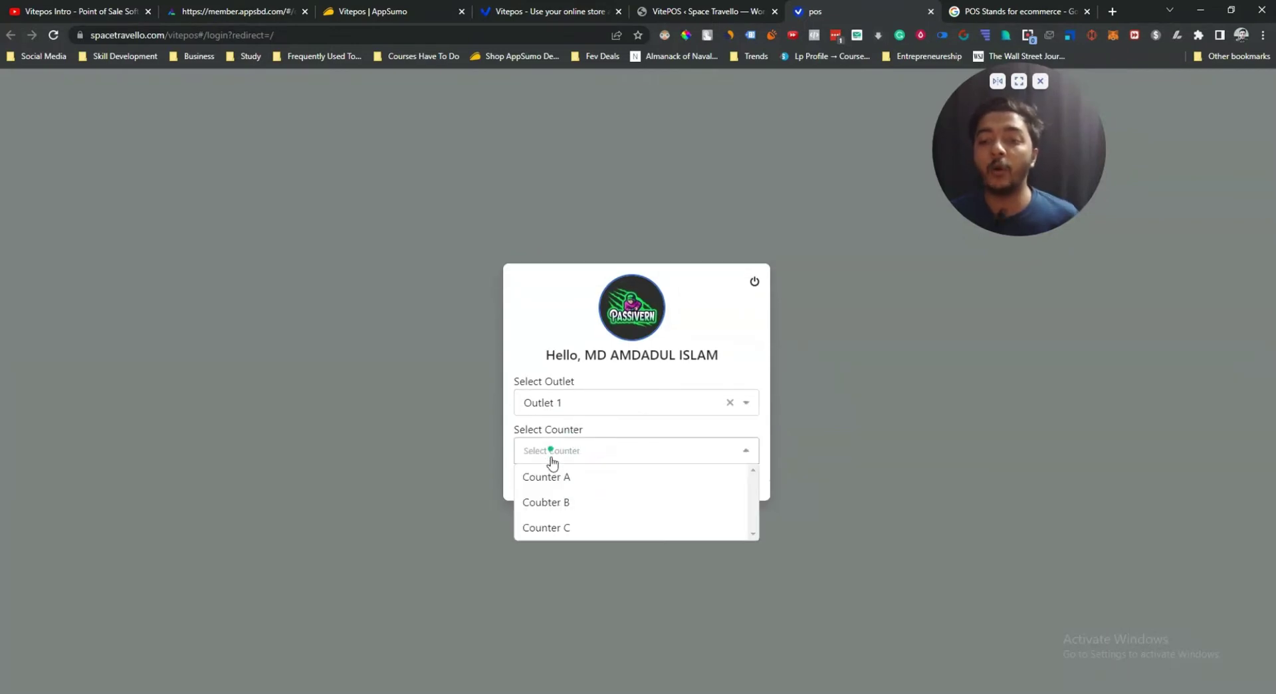
left_click(547, 529)
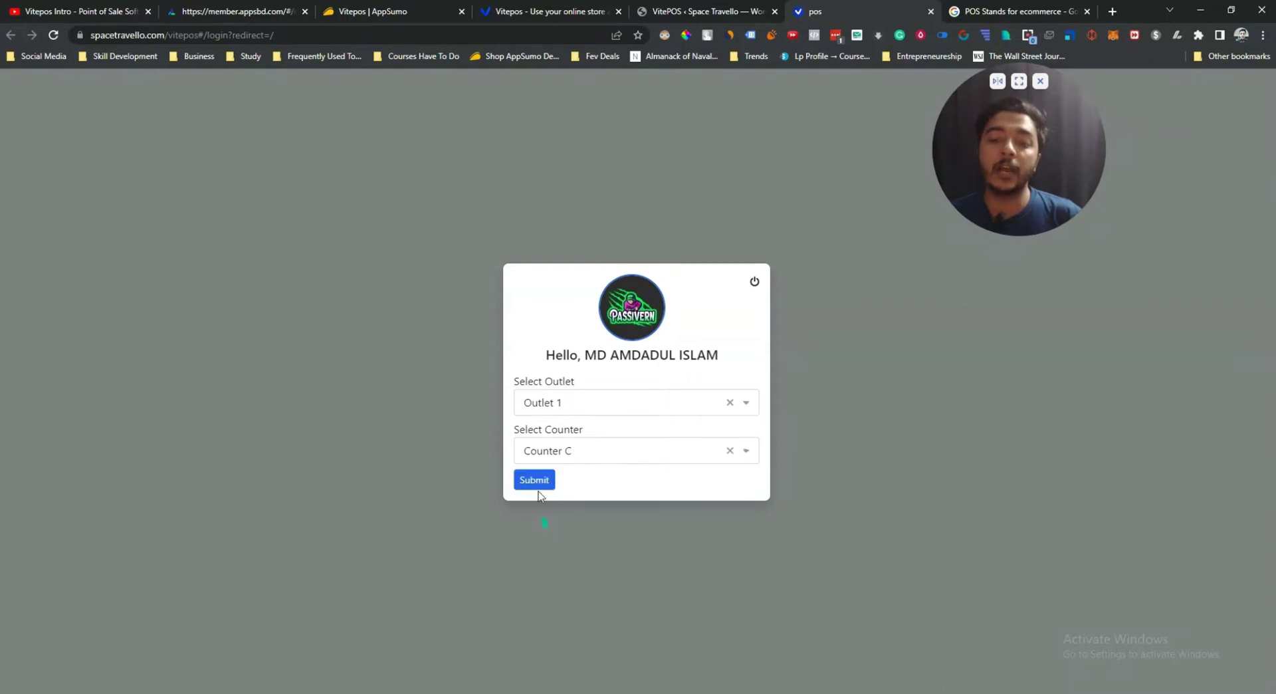
left_click(537, 480)
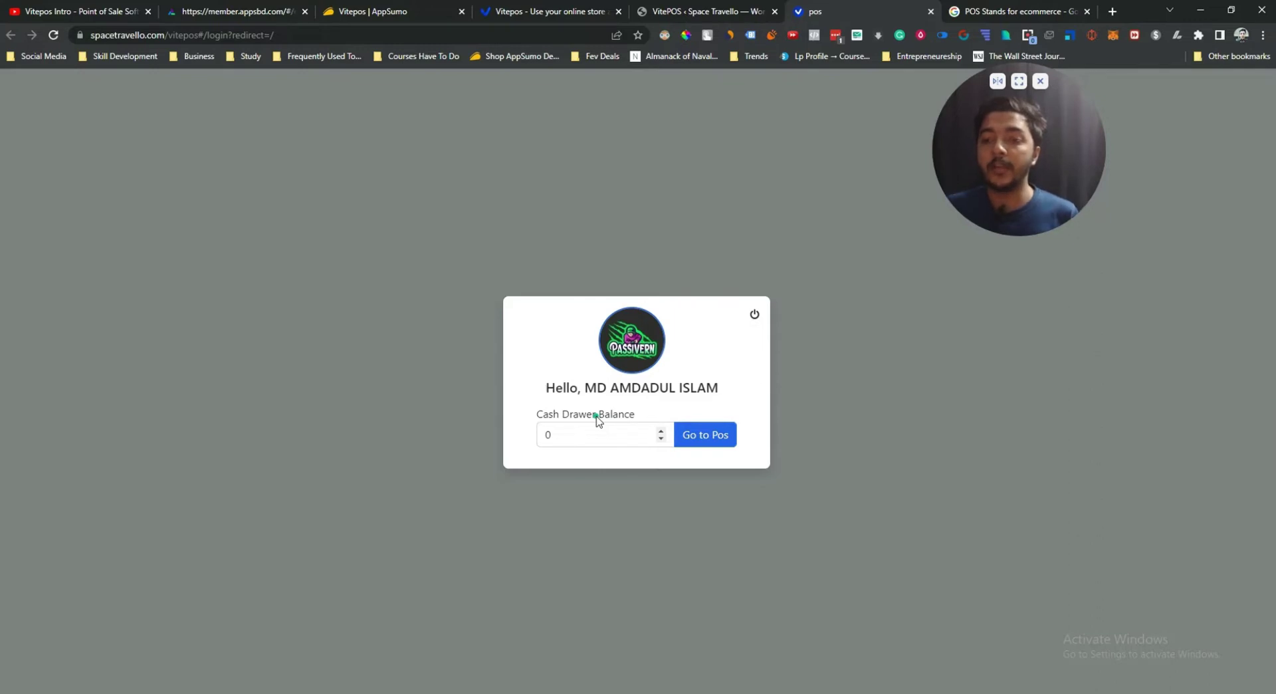
Set the Cash Drawer Balance to 29 and continue to the POS screen.
triple_click(661, 431)
left_click_drag(667, 436, 550, 459)
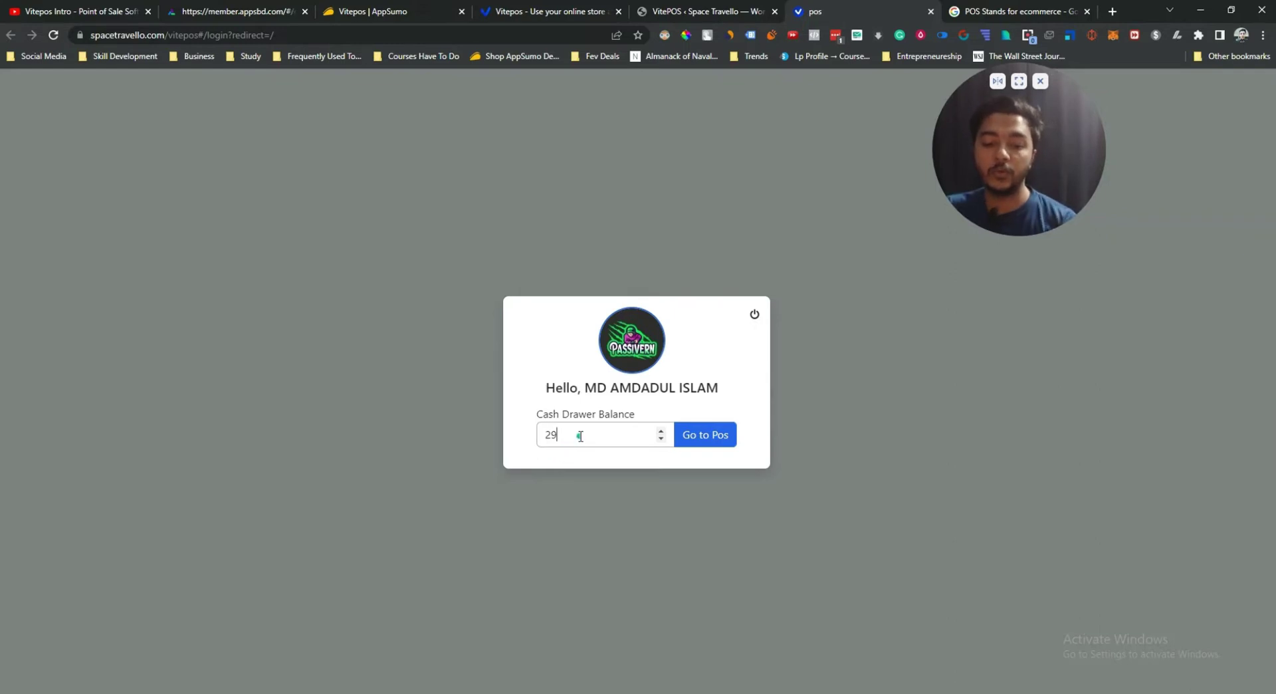
left_click(702, 442)
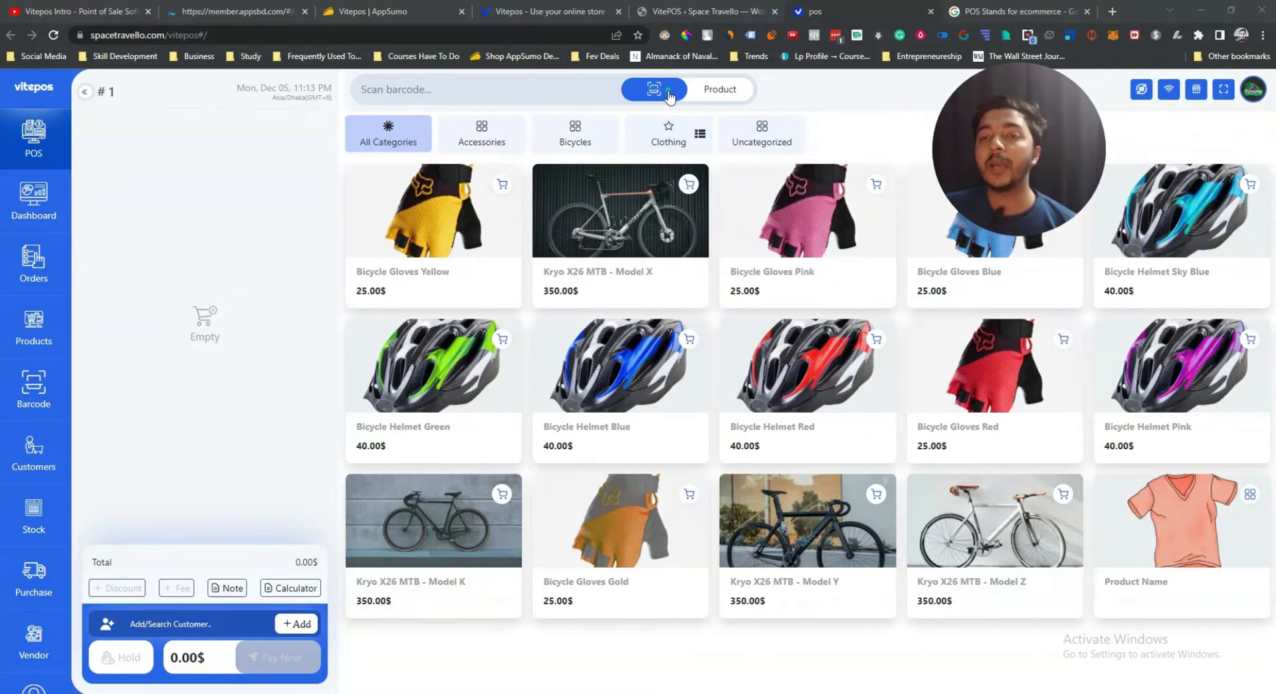
Compare the product search and barcode scan modes of the POS search field, leaving barcode scanning active.
left_click(726, 91)
left_click(655, 94)
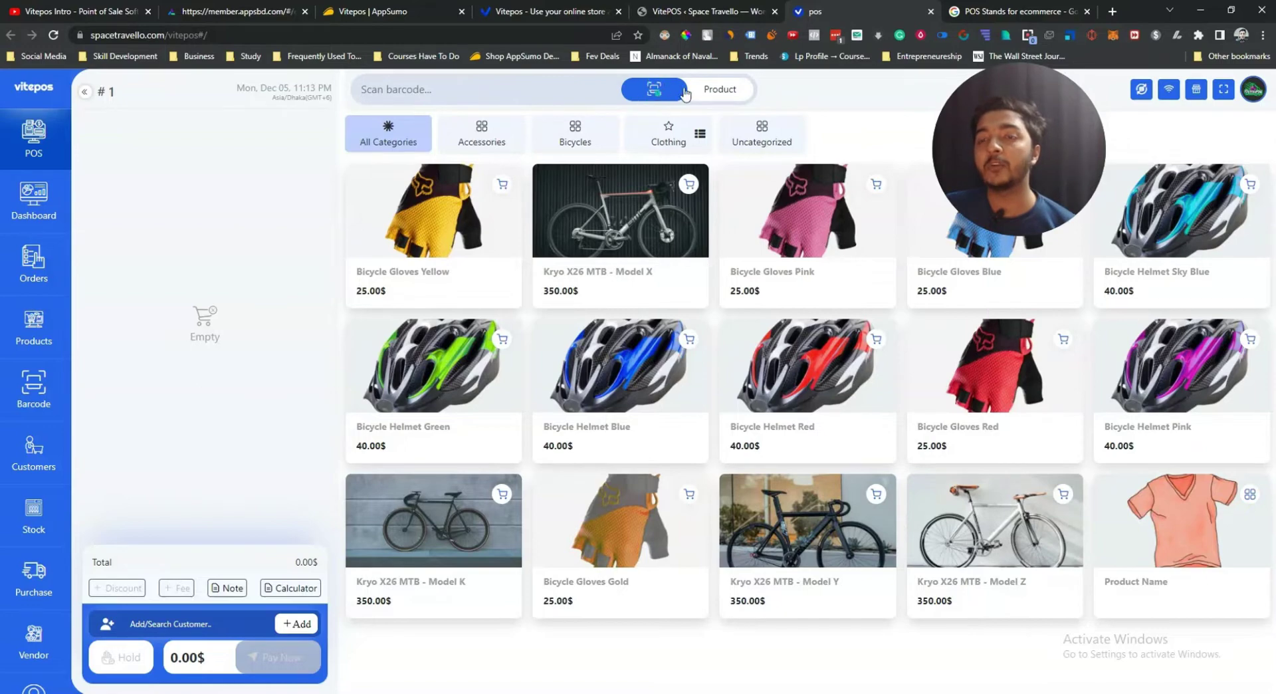
left_click(711, 89)
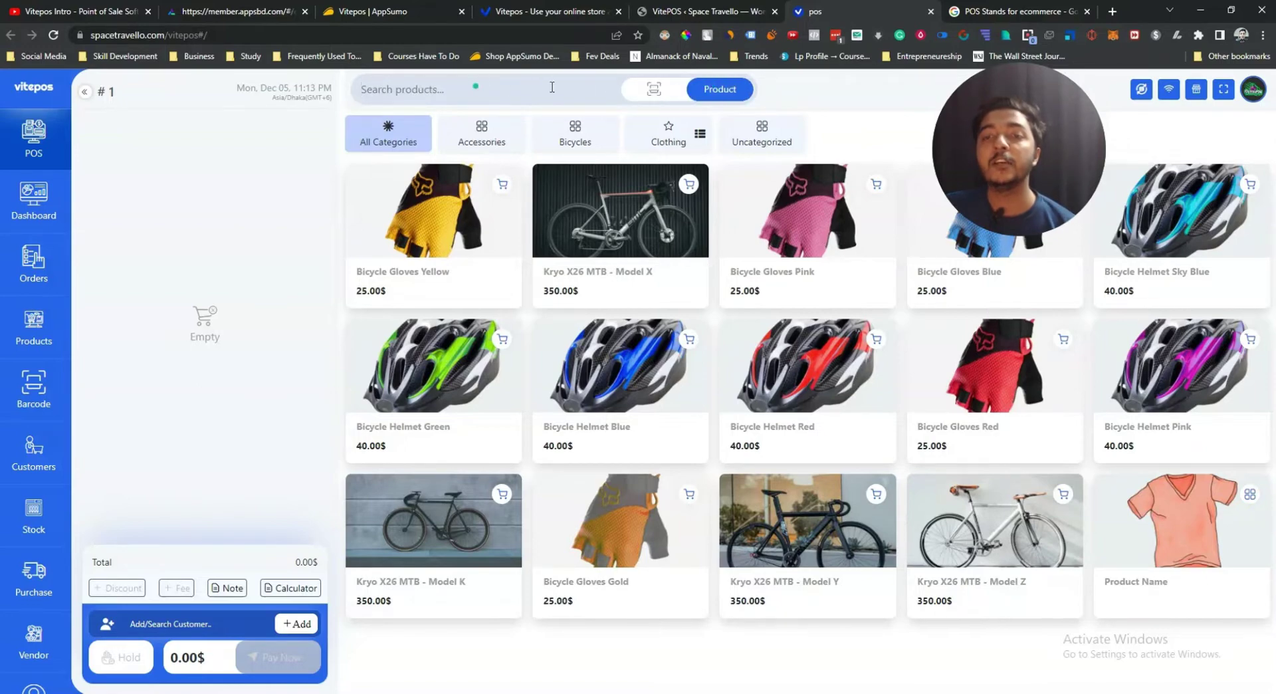
left_click(654, 89)
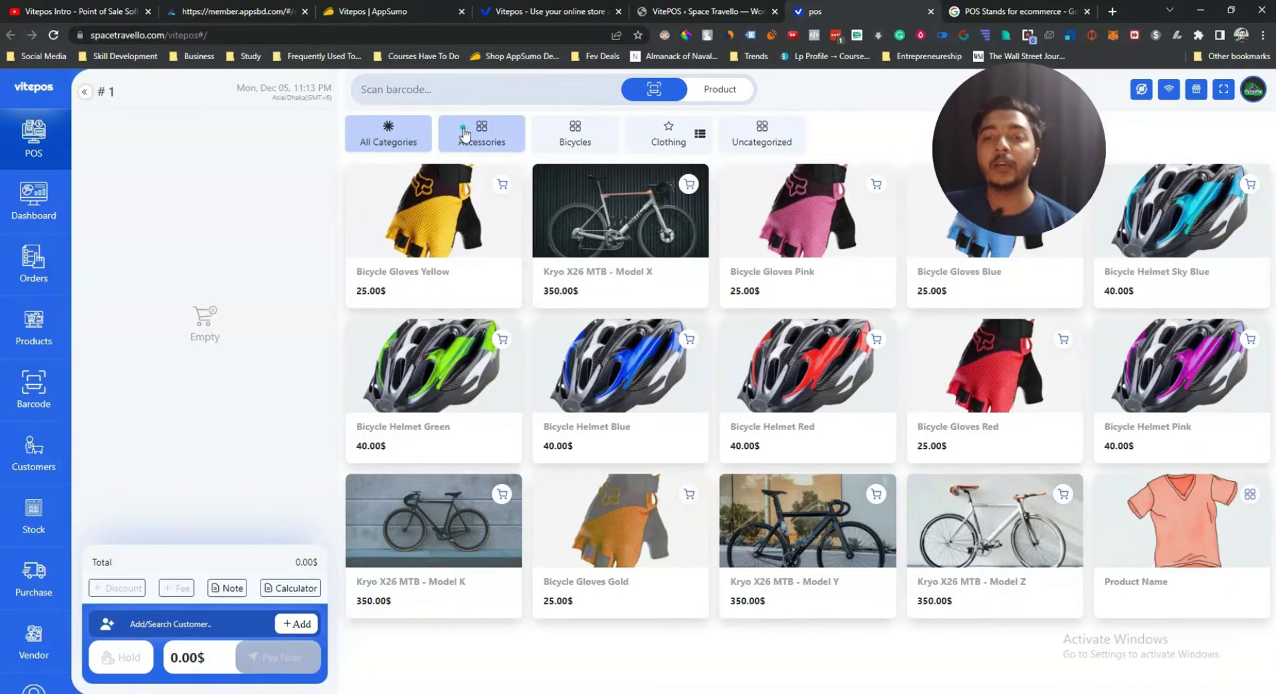
Browse the Accessories, Bicycles and Clothing product categories and return to All Categories.
left_click(464, 135)
left_click(584, 142)
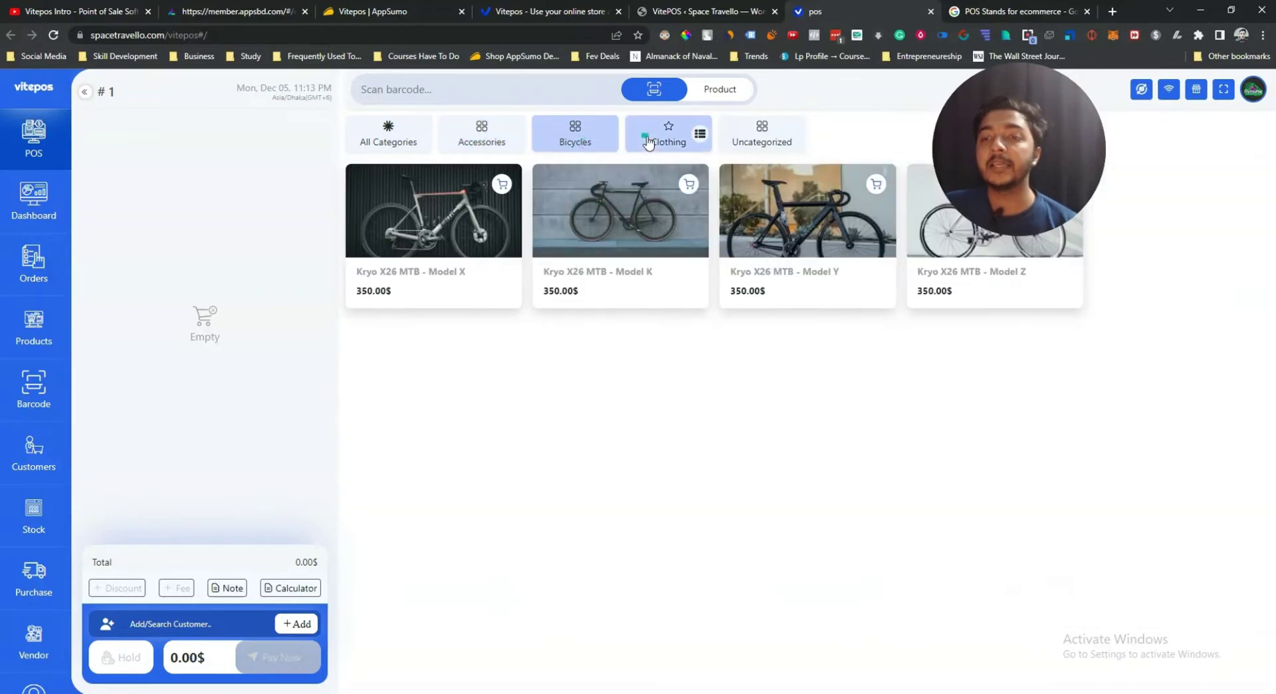
left_click(666, 138)
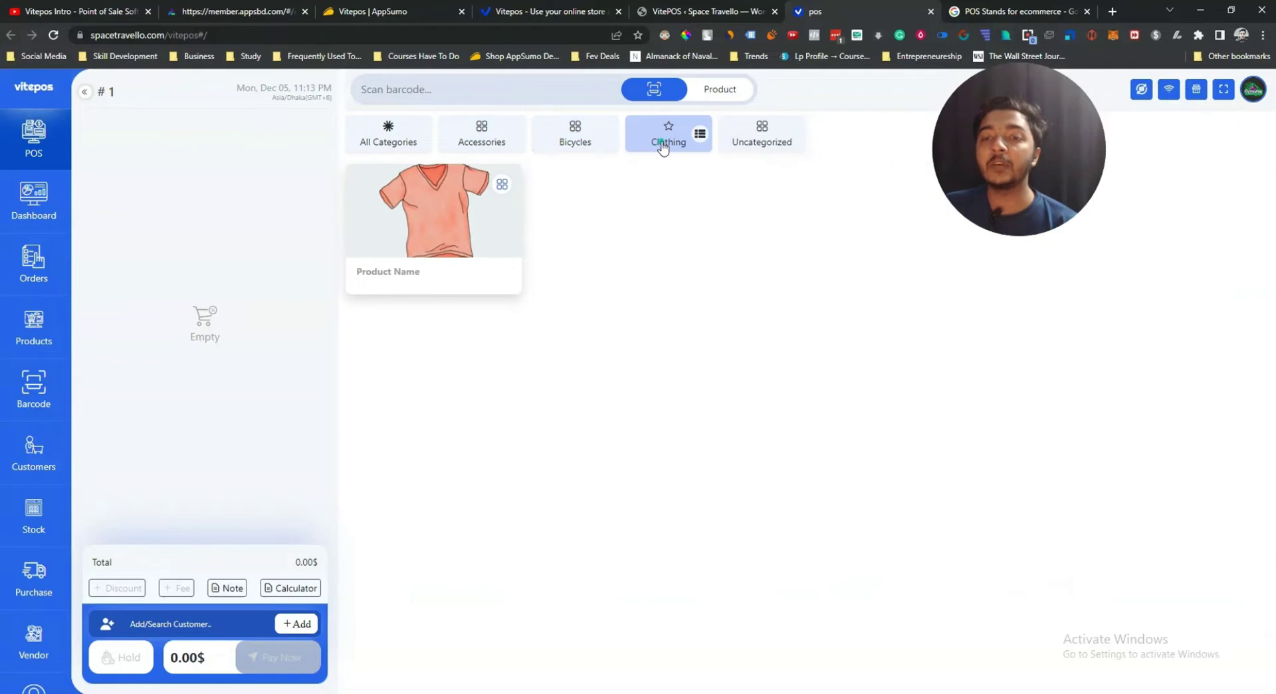
left_click(465, 144)
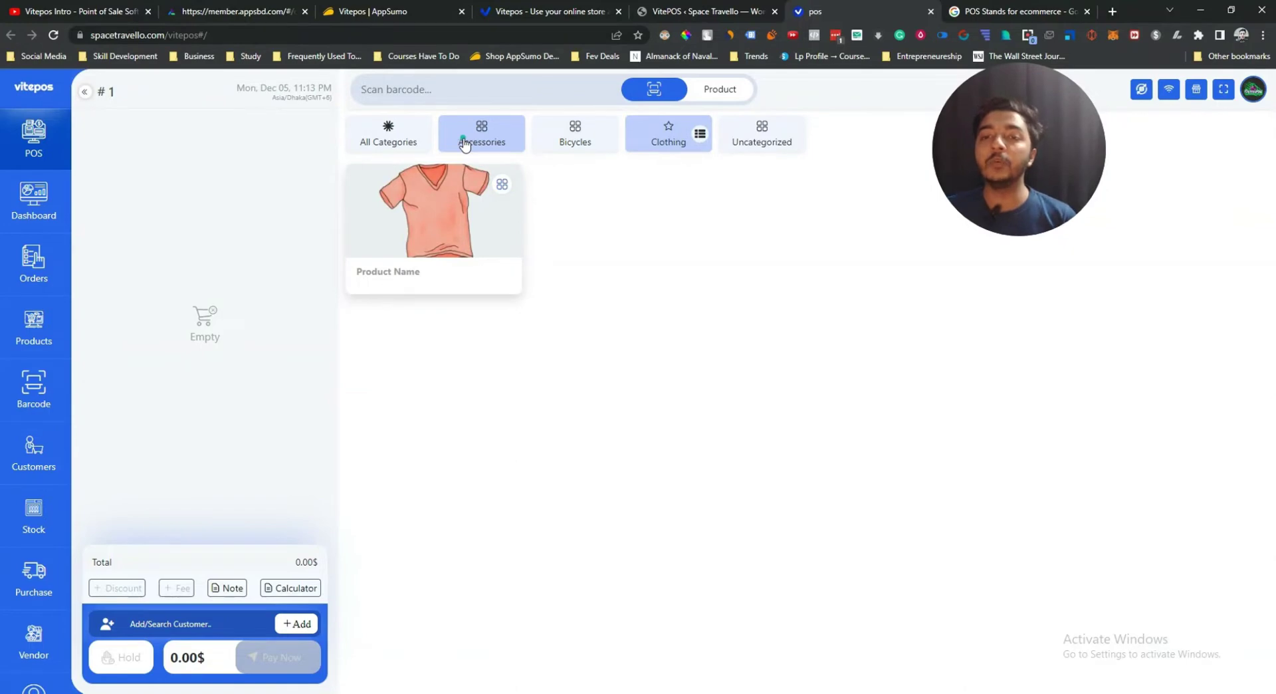
left_click(404, 133)
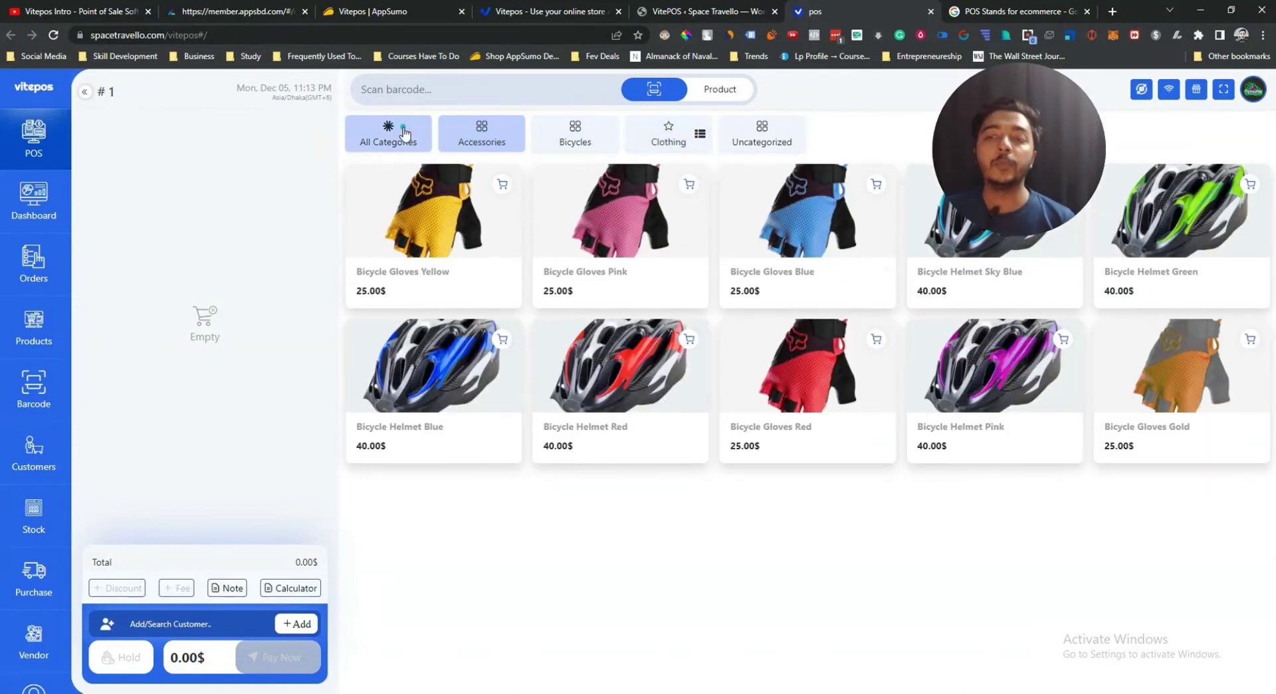
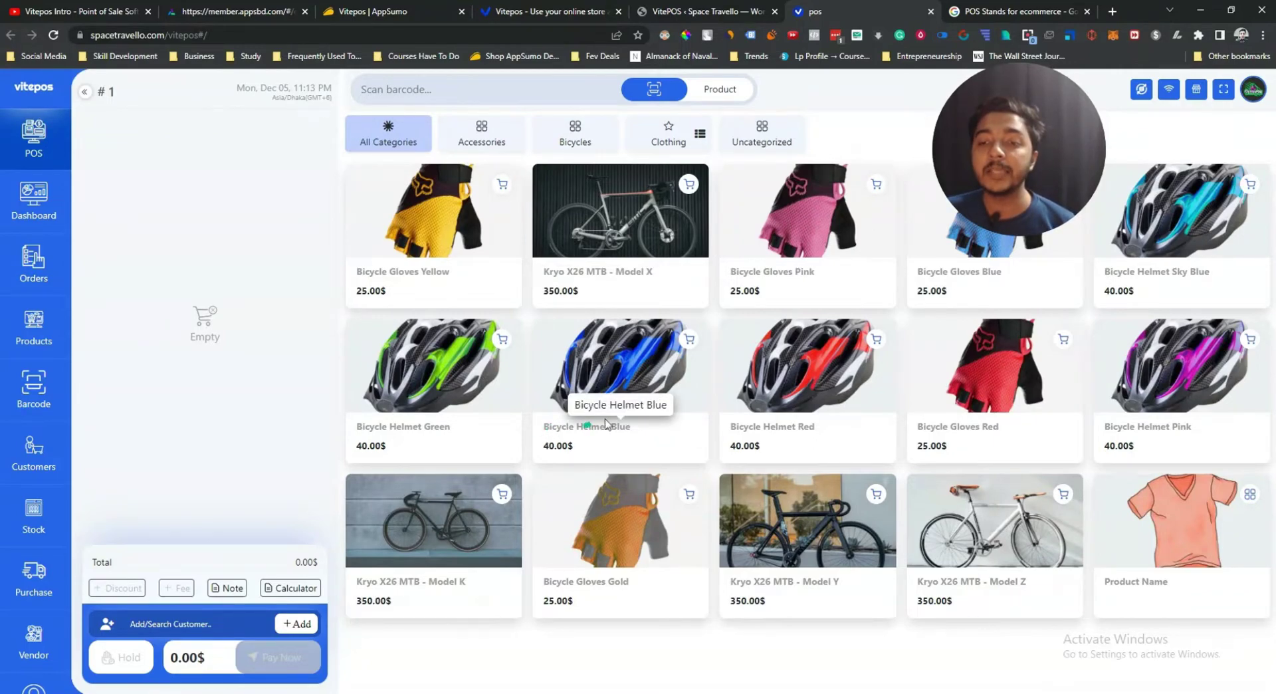
Add one Bicycle Helmet Blue, one Bicycle Helmet Red and three Kryo X26 MTB - Model Z to the cart.
left_click(611, 427)
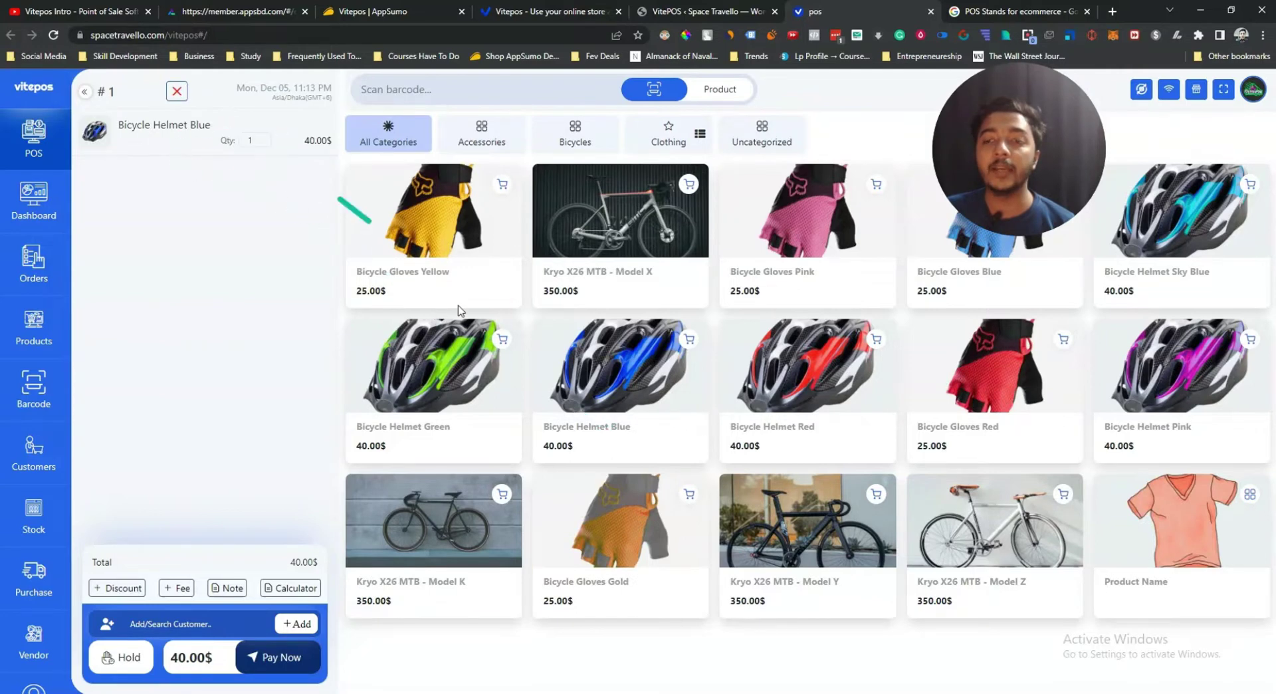
left_click(803, 427)
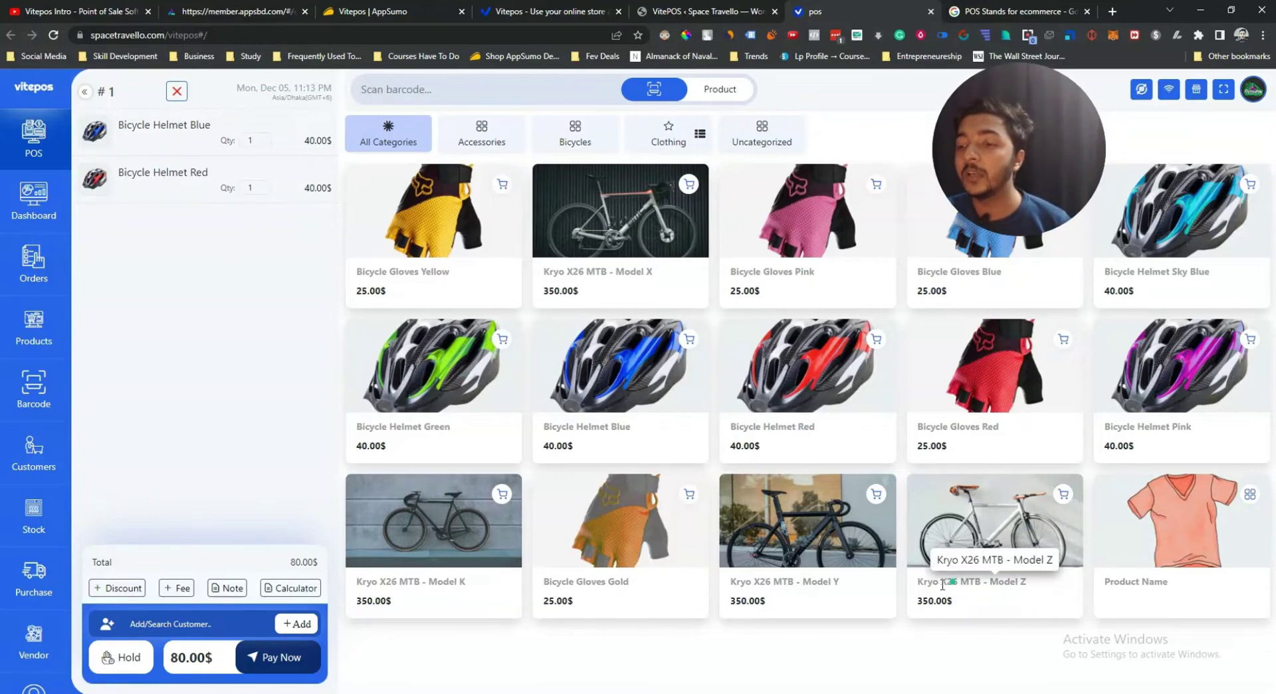
left_click(997, 579)
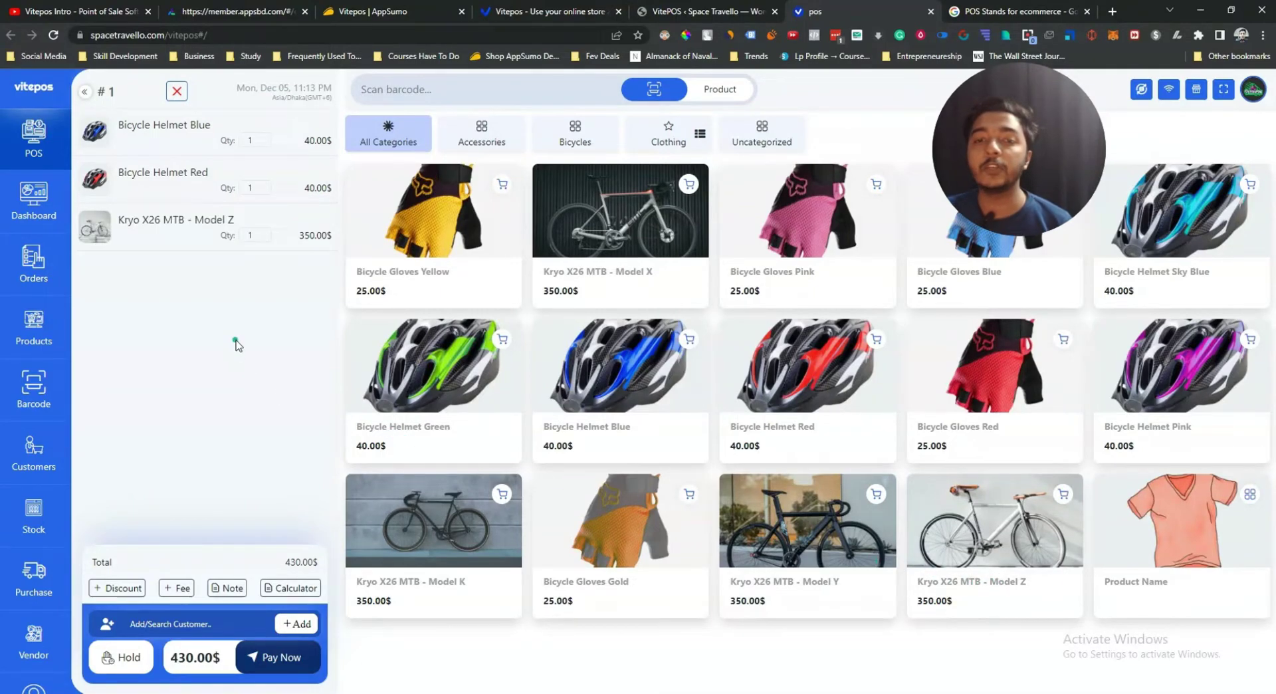
left_click(264, 234)
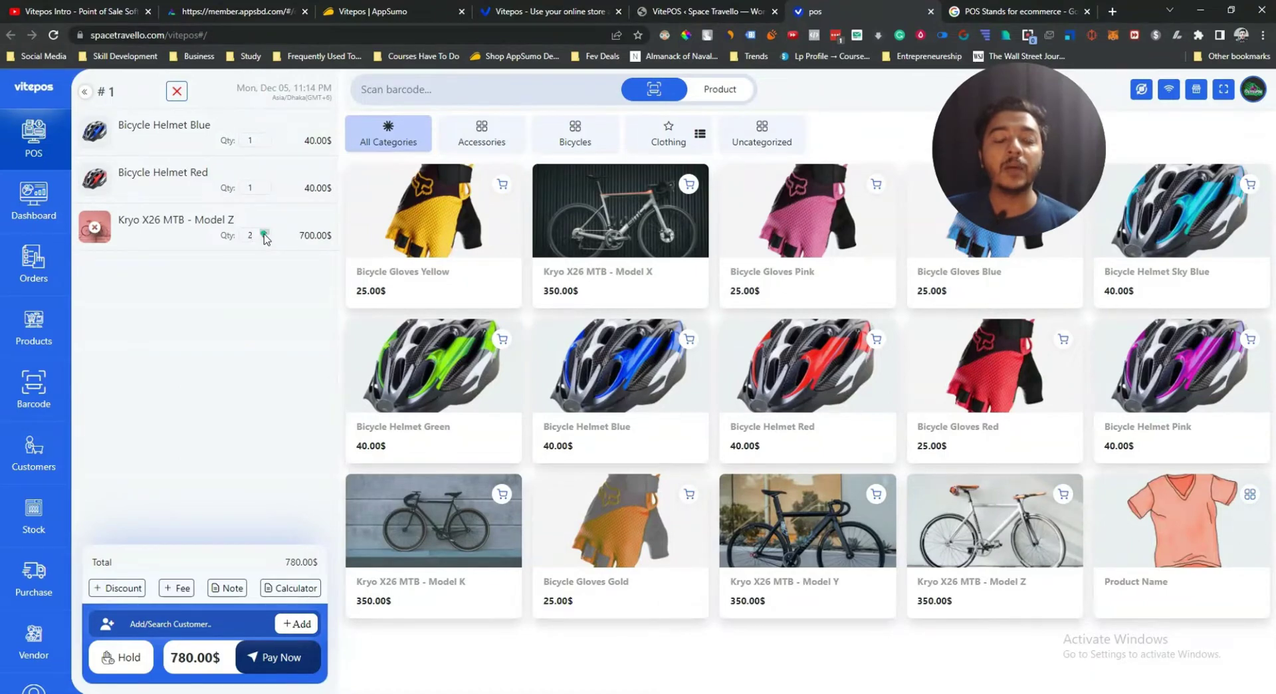
left_click(264, 234)
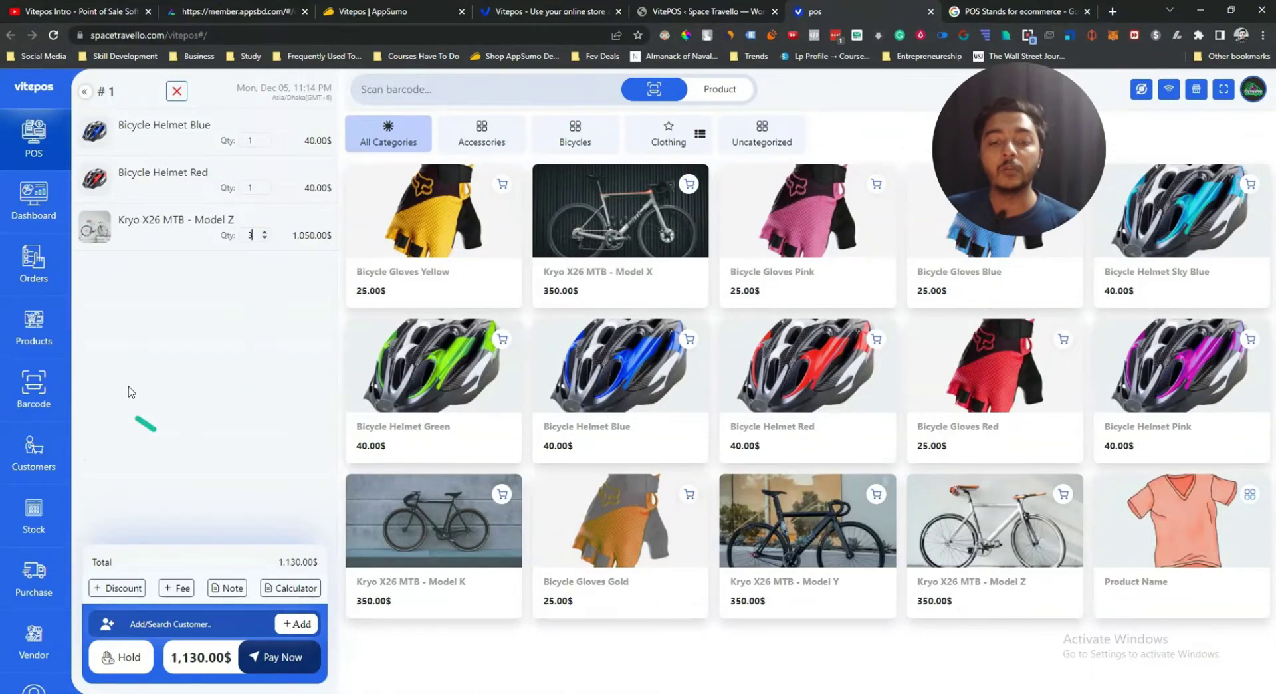
Apply a 10% discount to the current order.
left_click(112, 591)
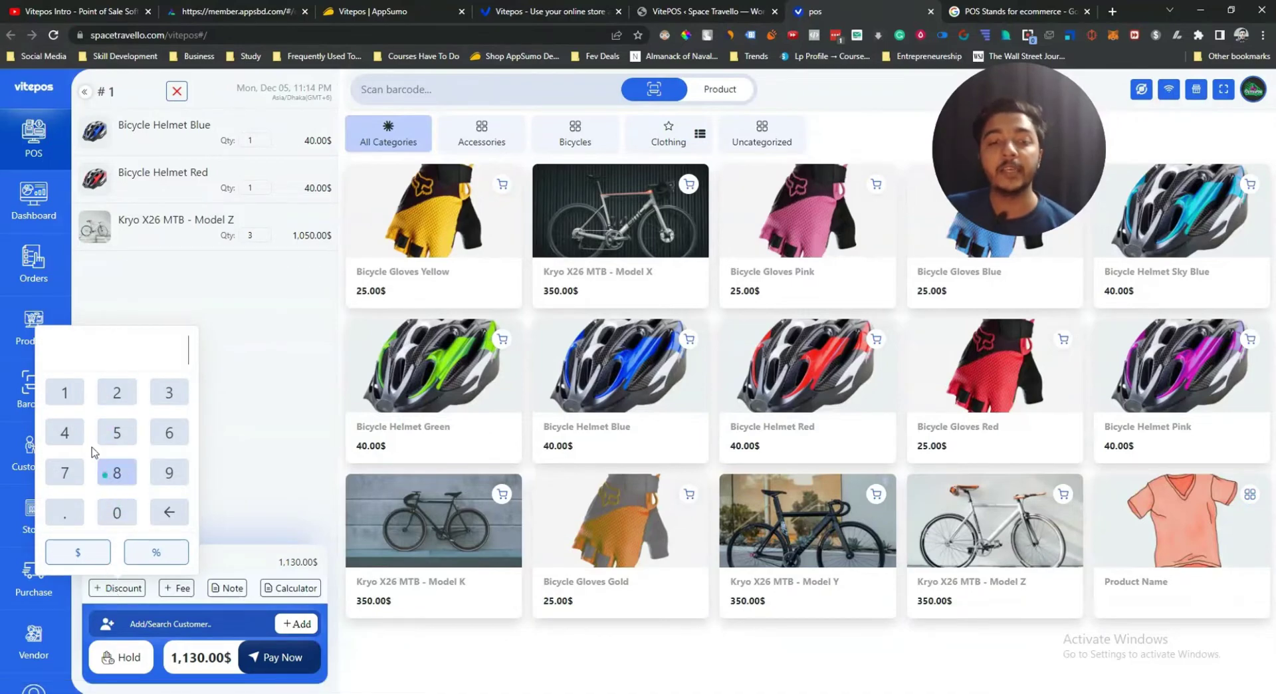
left_click(64, 392)
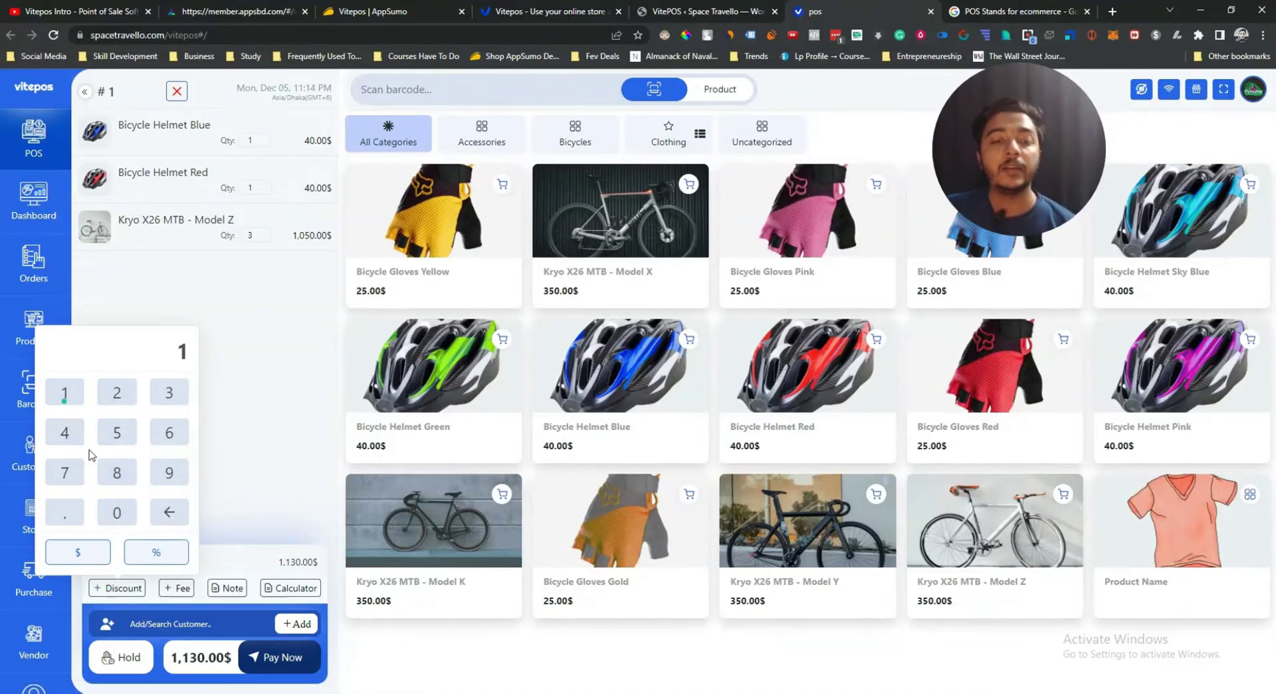
left_click(116, 512)
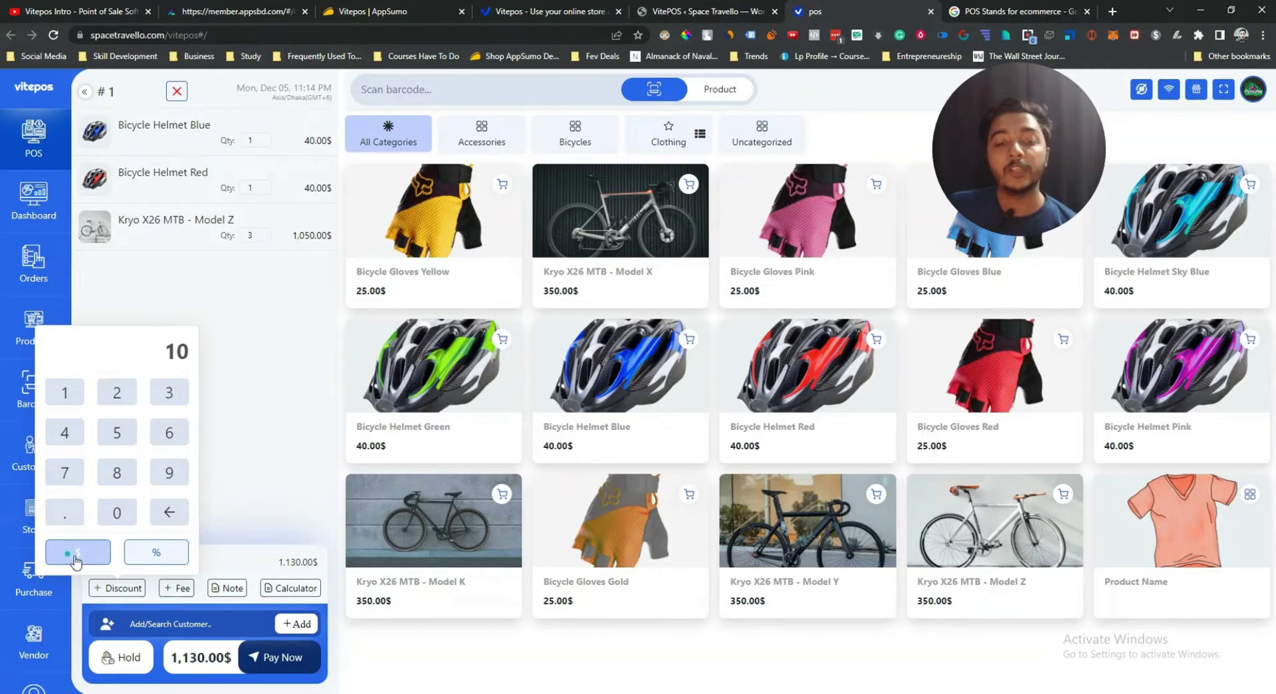
left_click(154, 554)
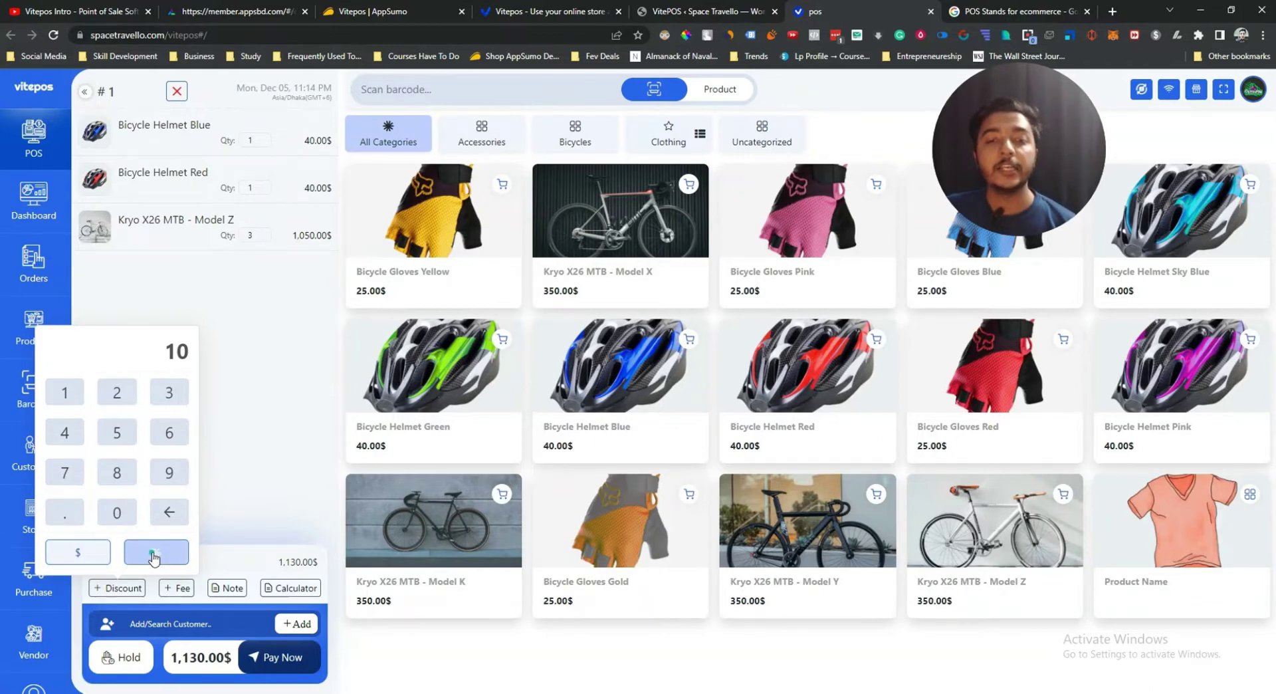
left_click(154, 555)
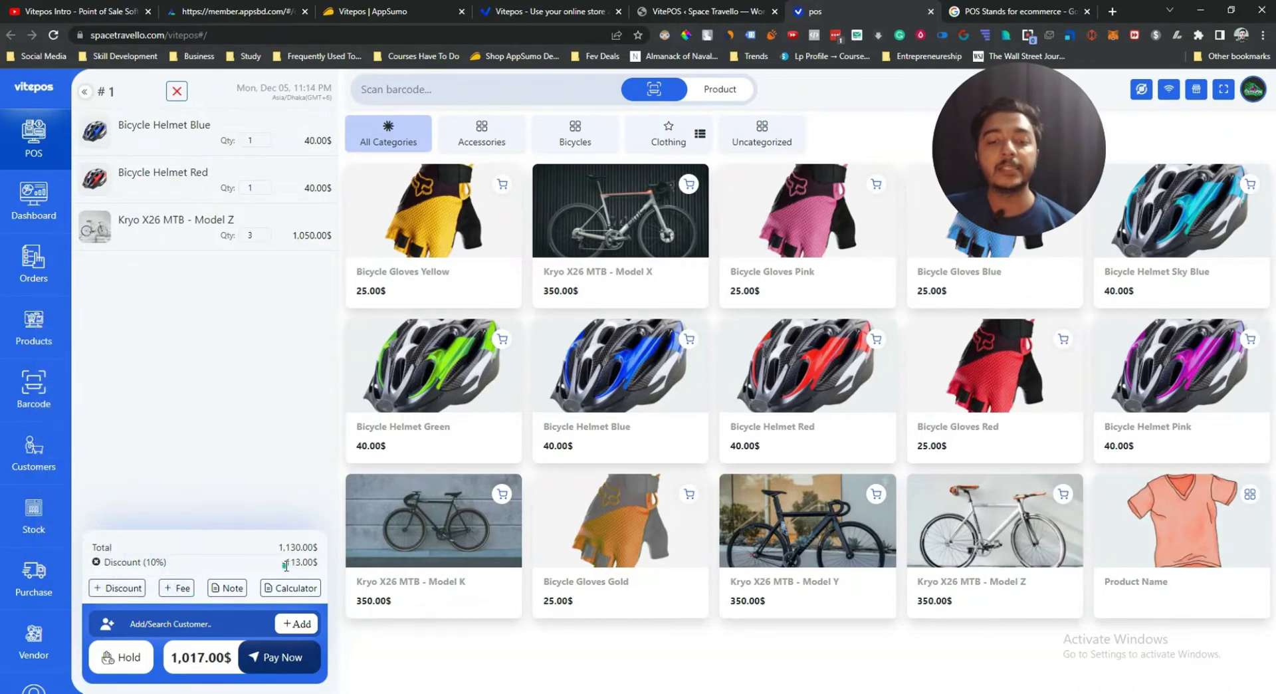
left_click_drag(286, 566, 323, 567)
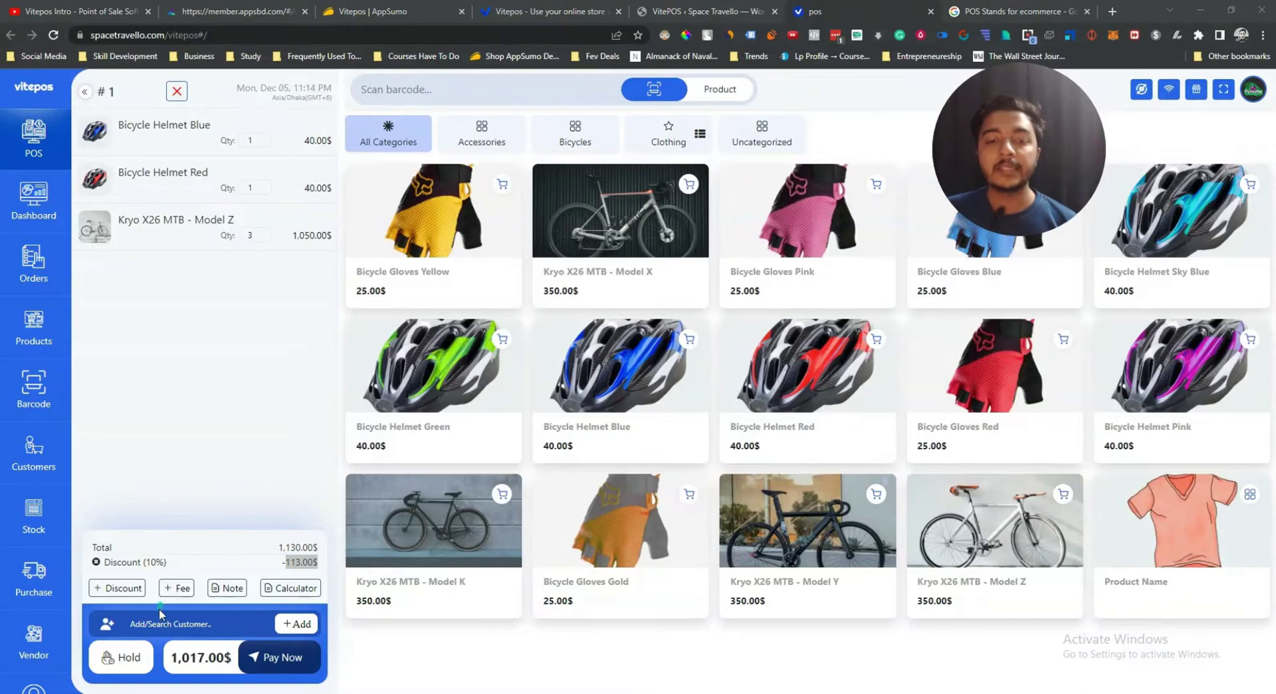
Add a fixed fee of 40$ to the order.
left_click(176, 597)
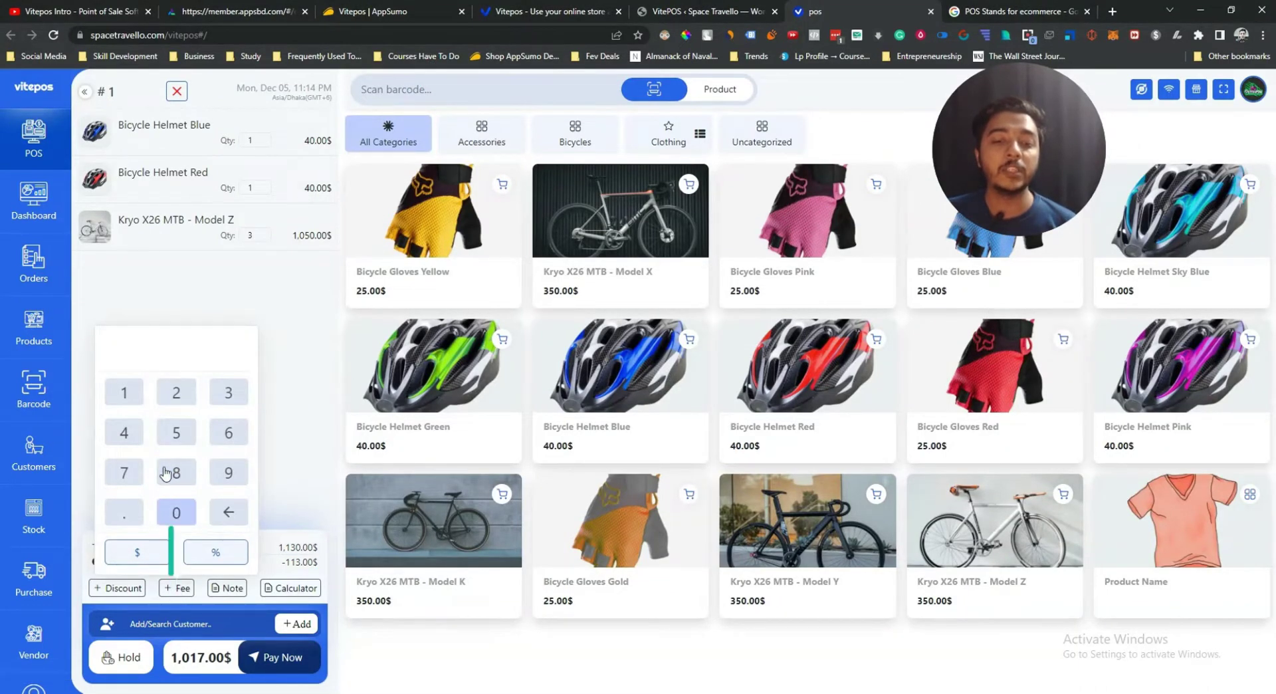
left_click(125, 433)
left_click(175, 513)
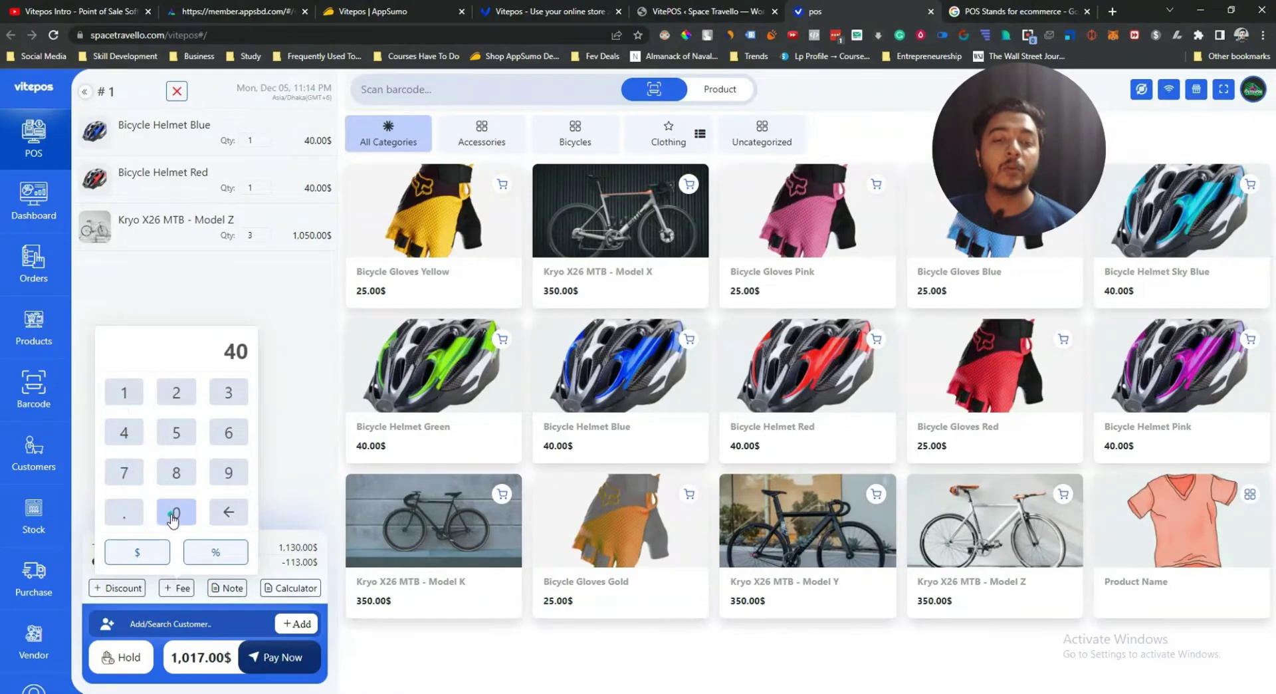
left_click(156, 550)
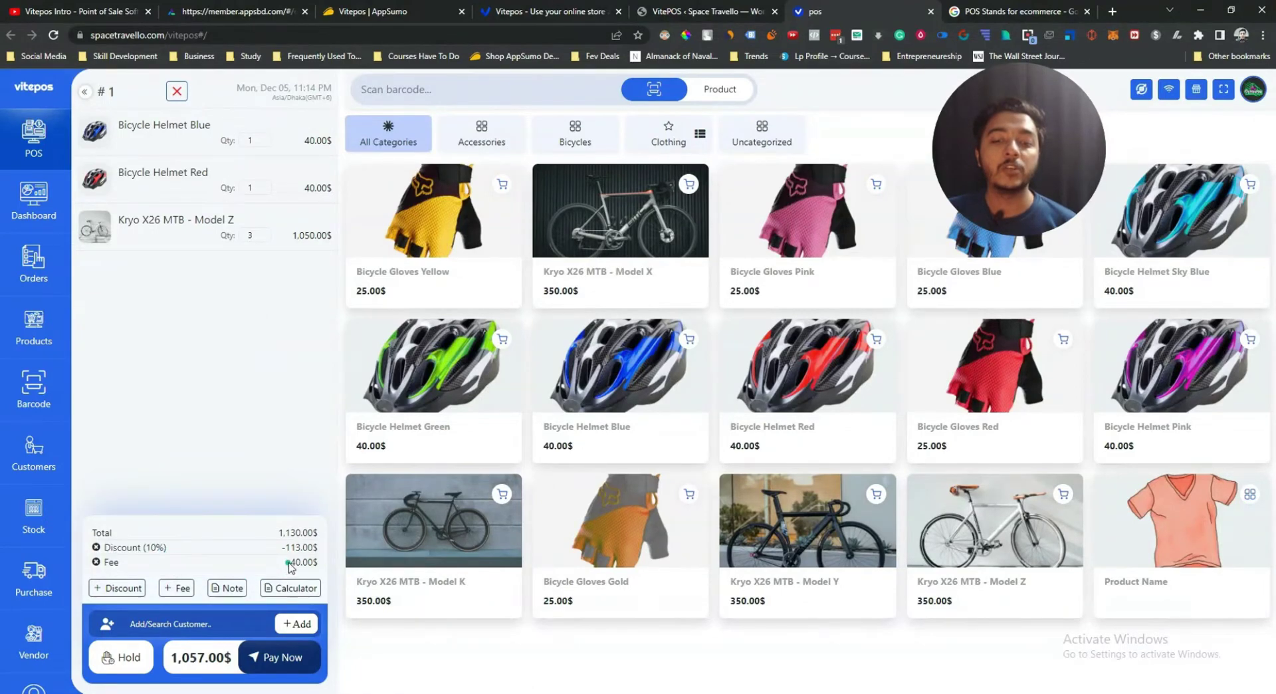
Add the note "Short Note Here" to the order and briefly view the built-in calculator.
left_click(228, 589)
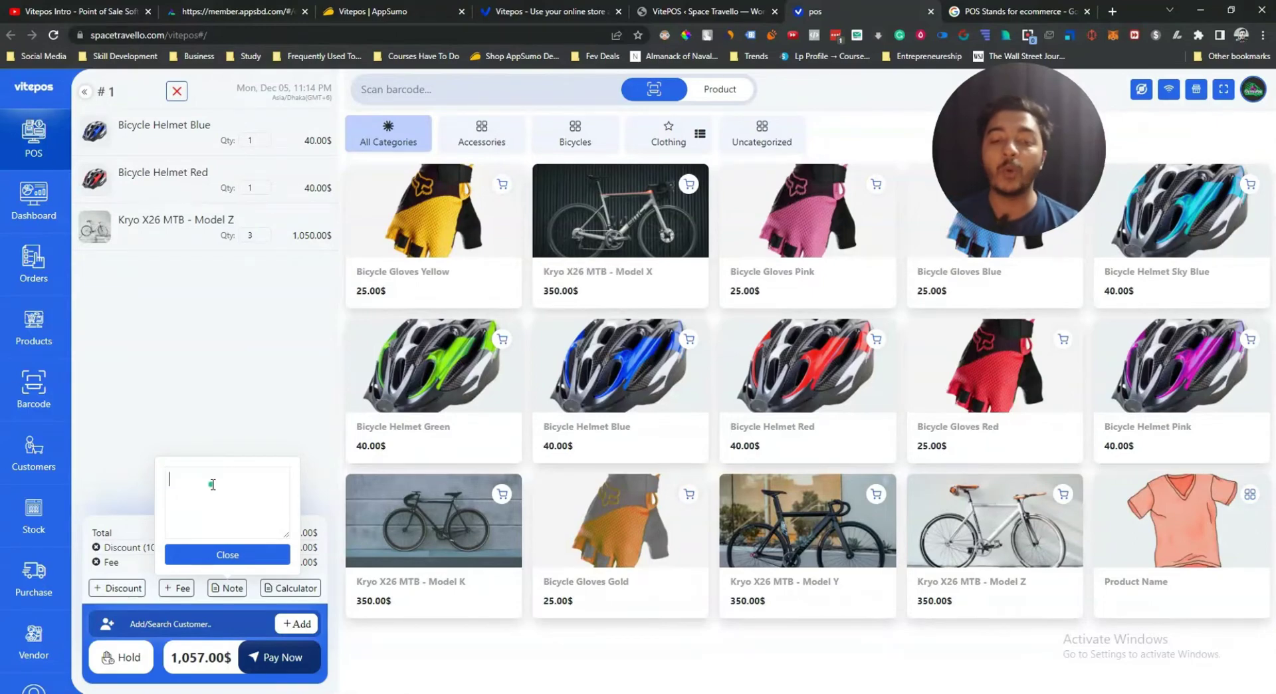
type("Short Note Here")
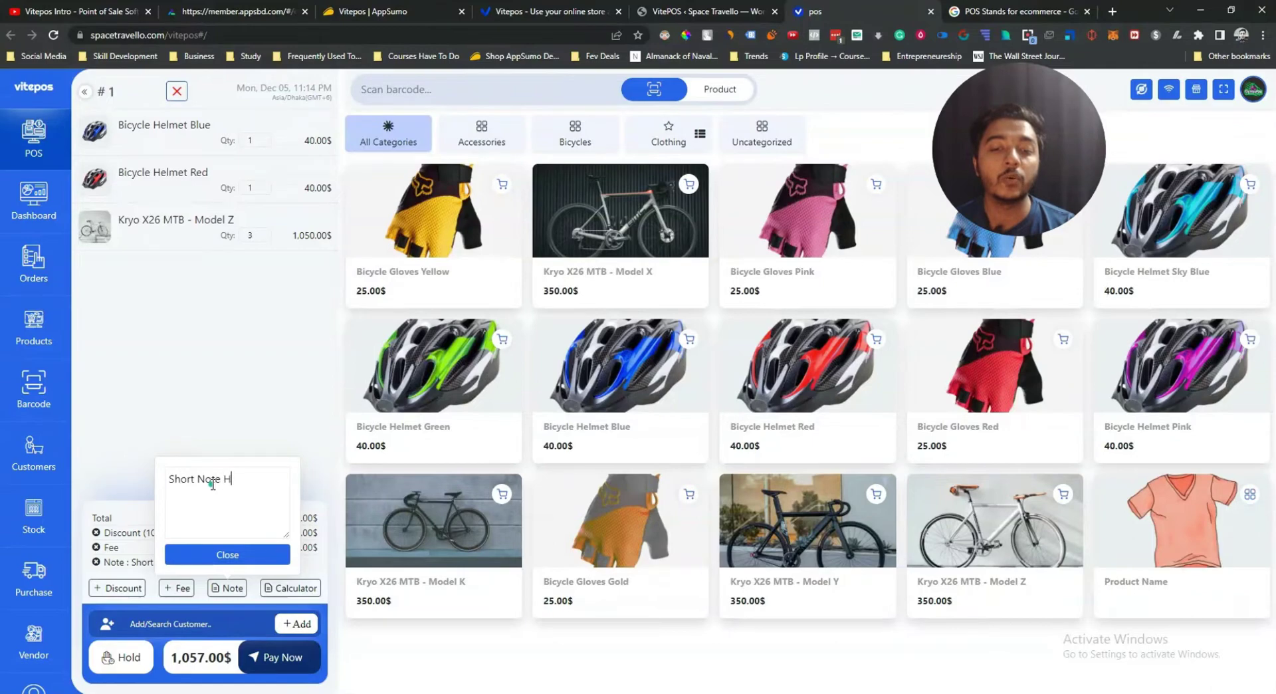
left_click(225, 556)
left_click(296, 593)
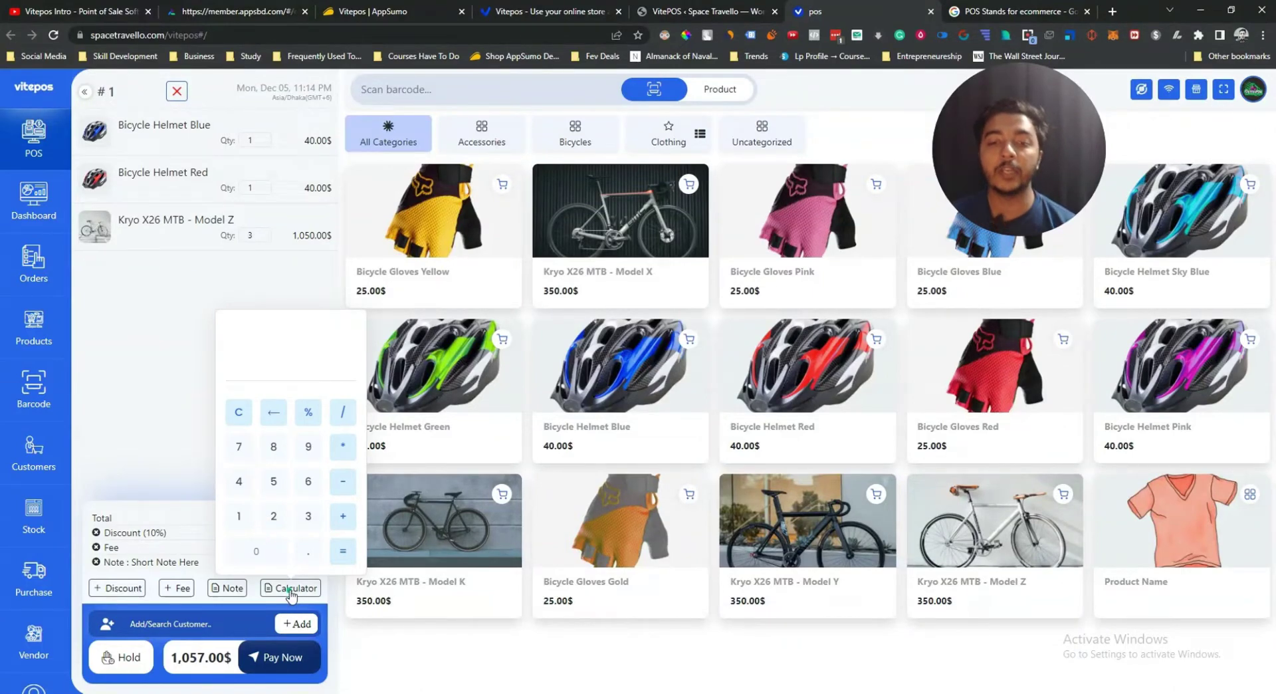
left_click(290, 591)
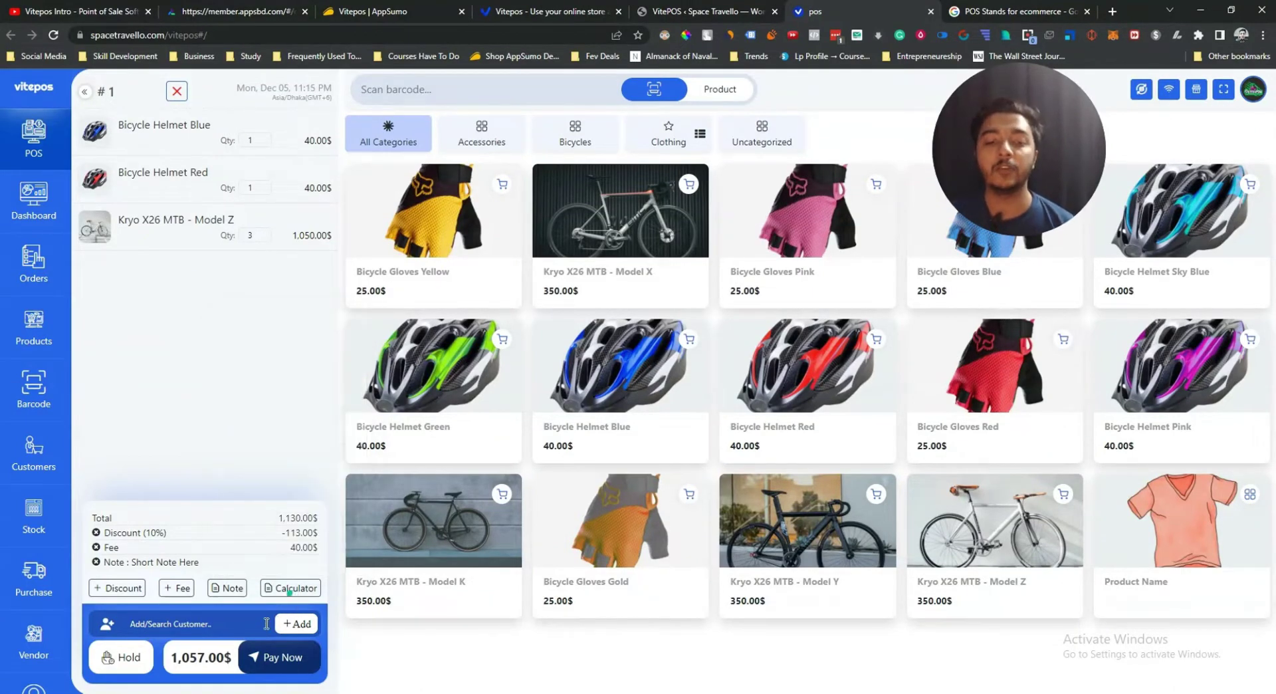
Search for an existing customer by first name and assign the matching customer to the order.
left_click(183, 626)
type("alex")
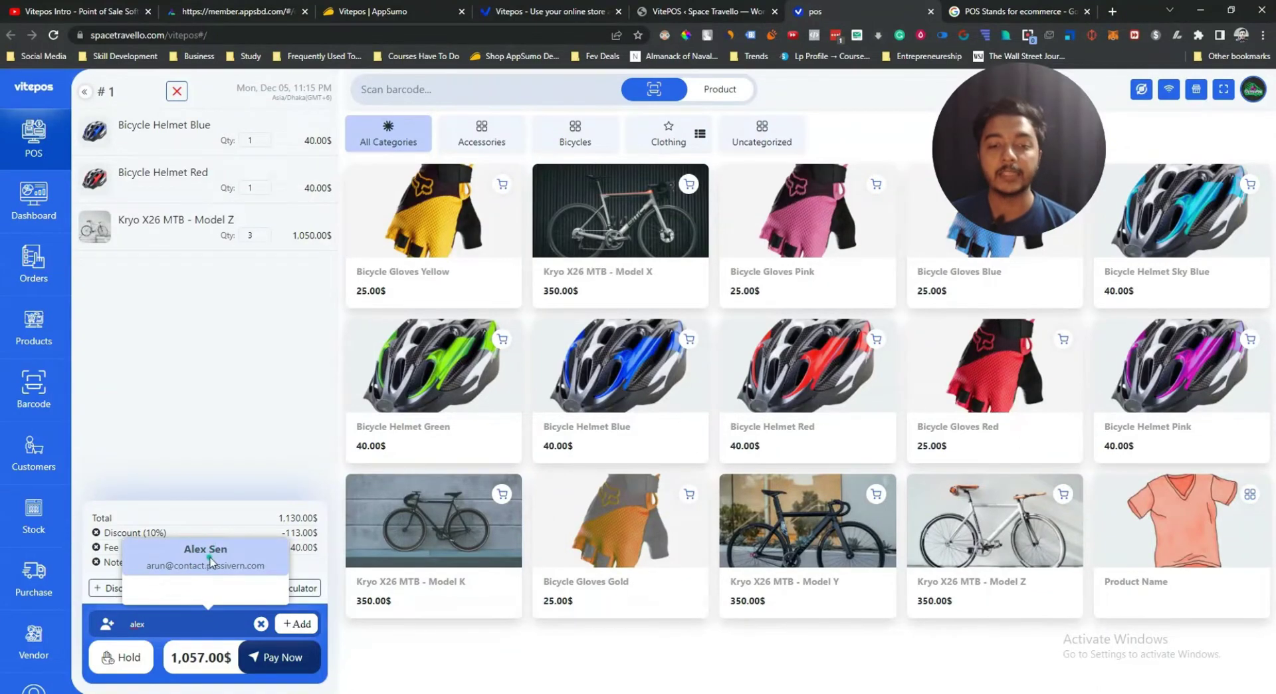
left_click(203, 562)
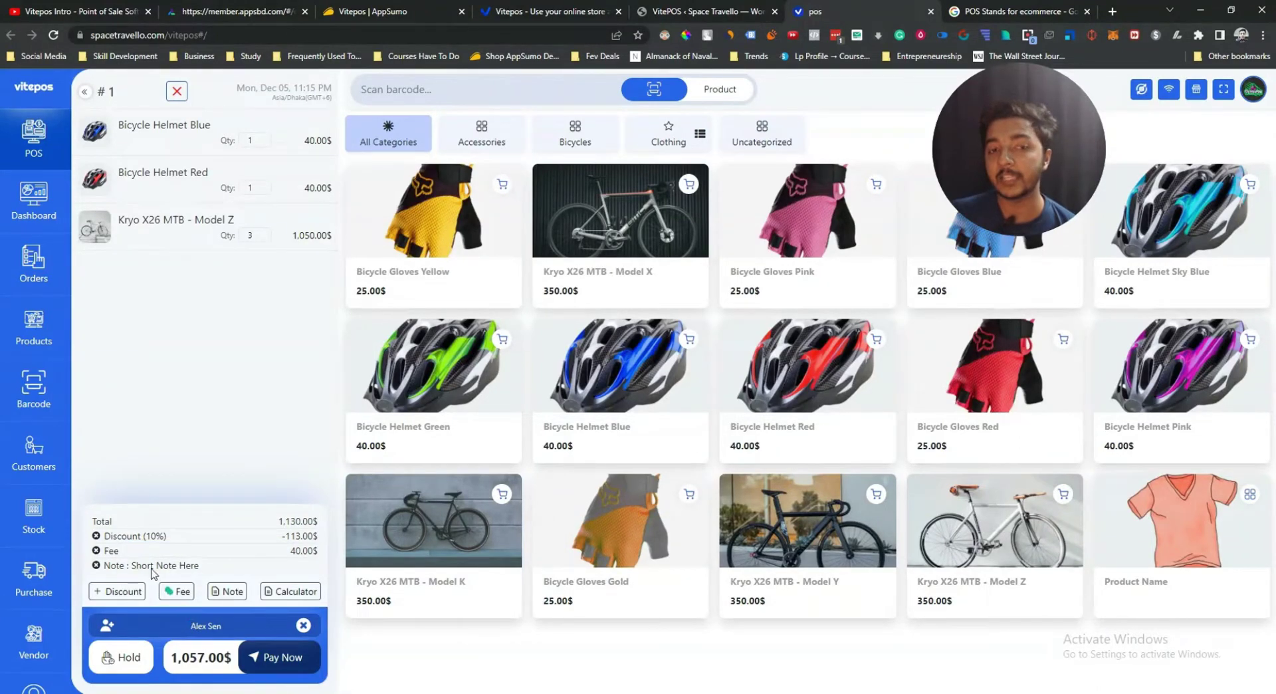
left_click(32, 447)
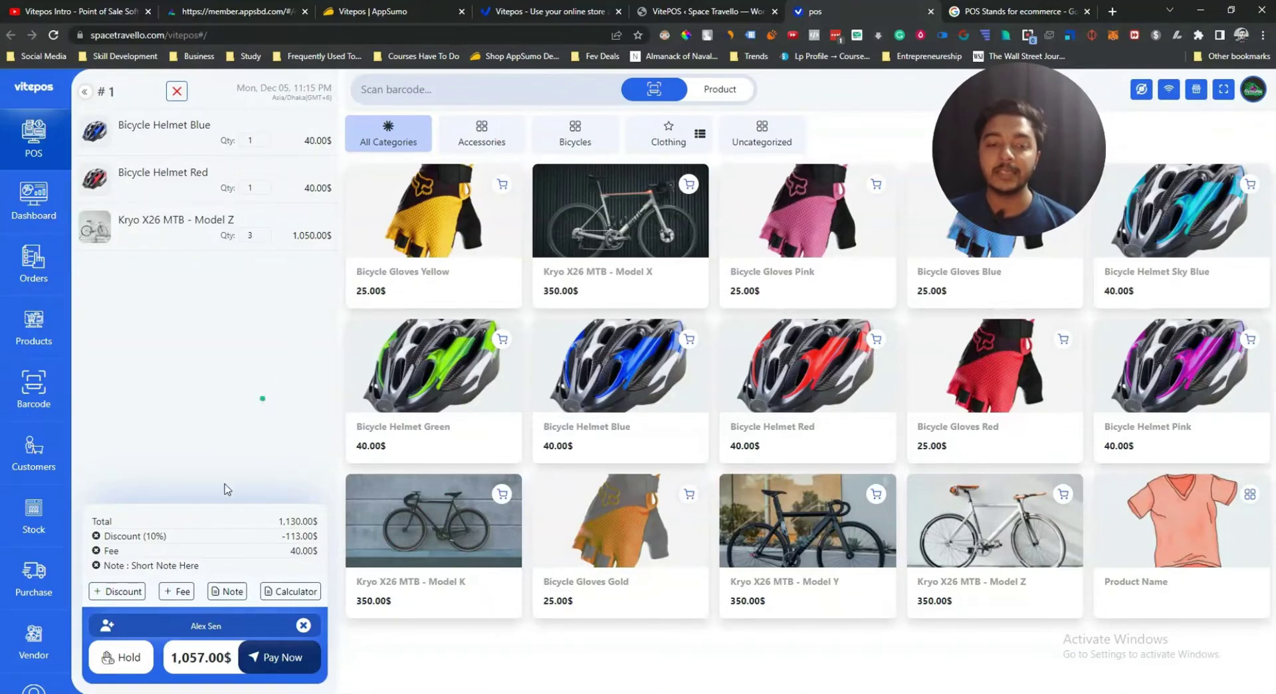
Put the current order on hold and restore it from the list of held orders.
left_click(122, 658)
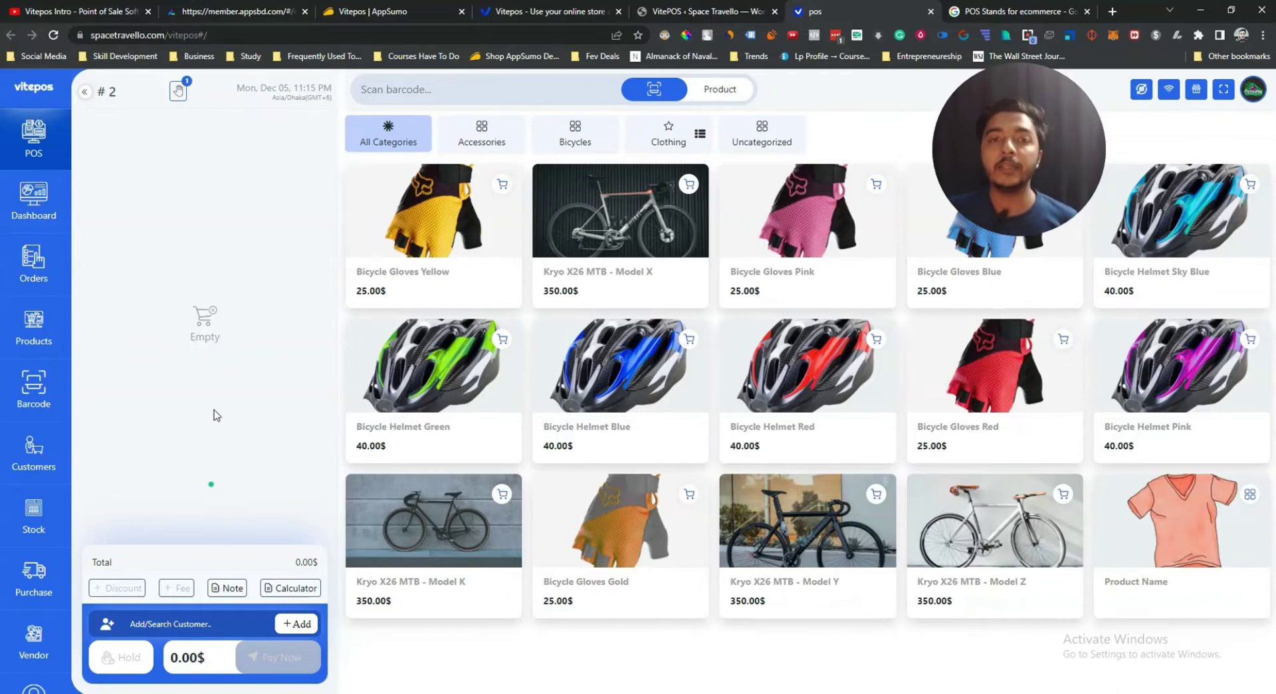
left_click(179, 91)
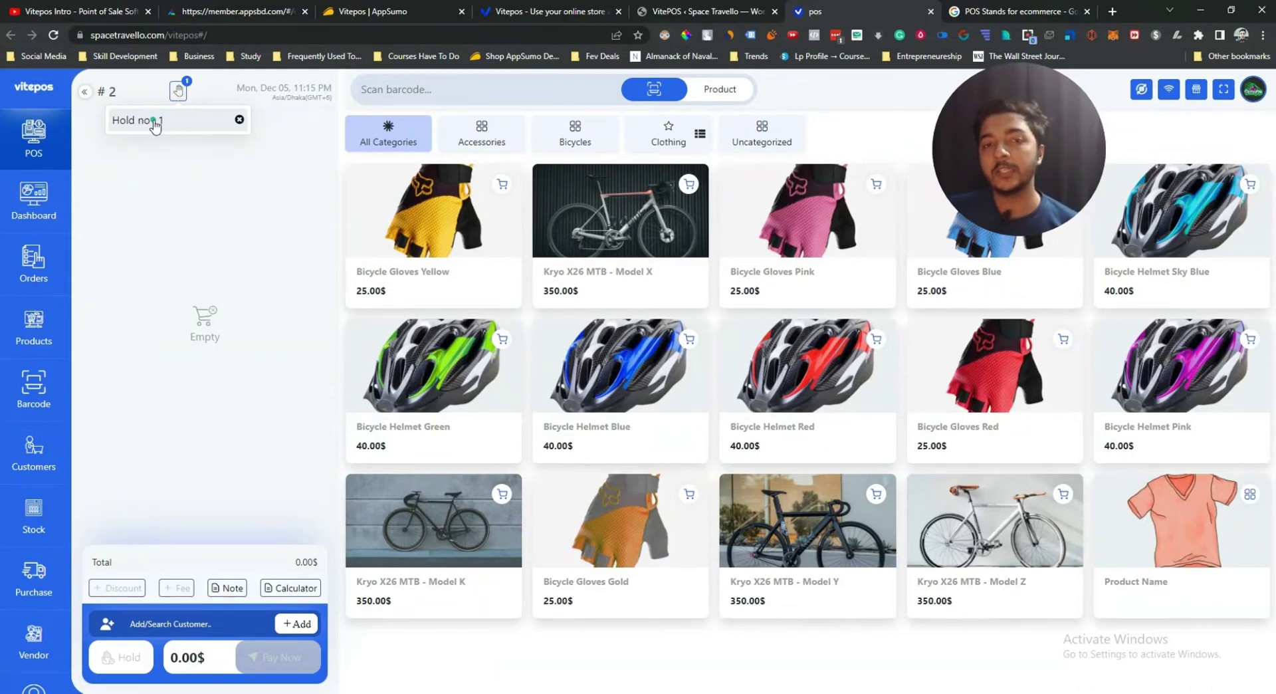
left_click(154, 124)
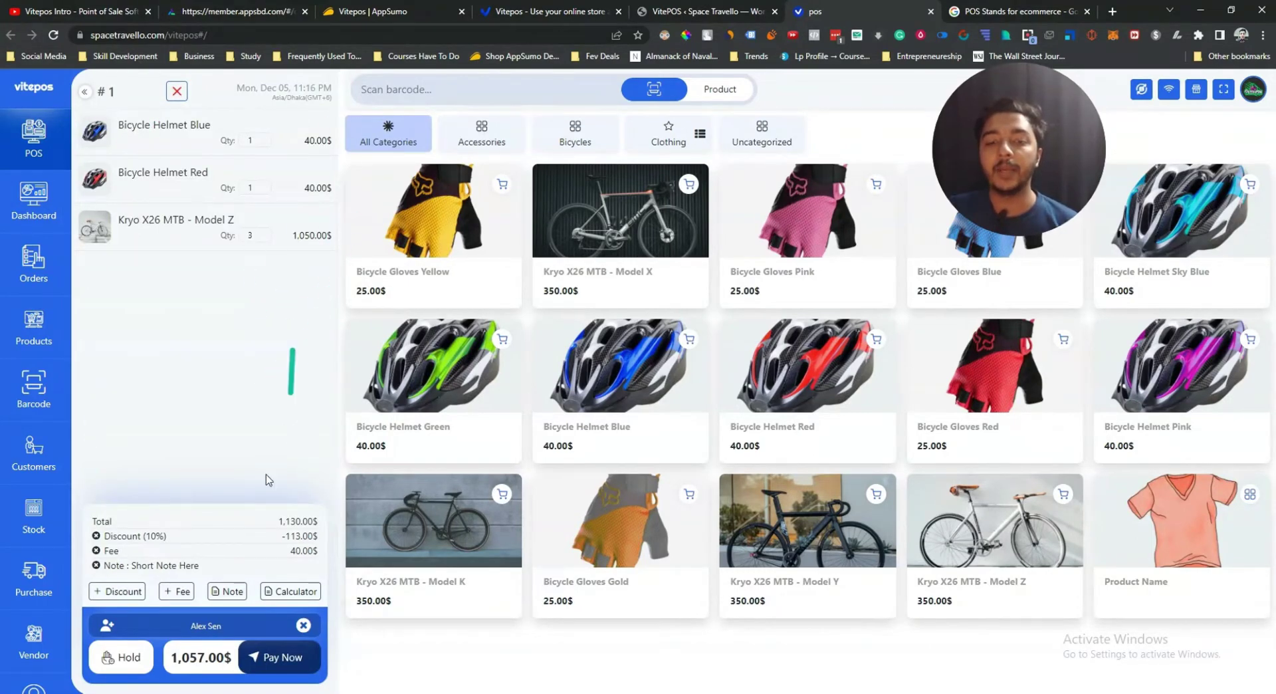
Check out the order in cash, trying a payment amount of 345 before paying the exact 1,057.00$.
left_click(278, 659)
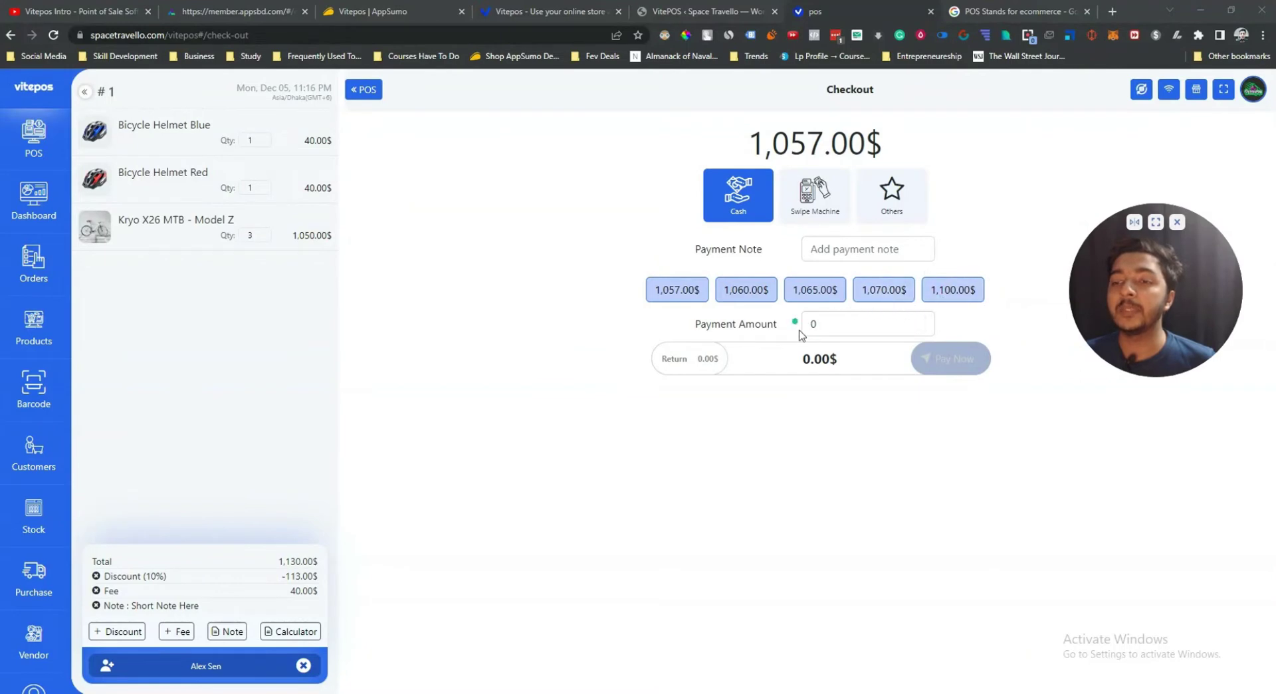
left_click(876, 324)
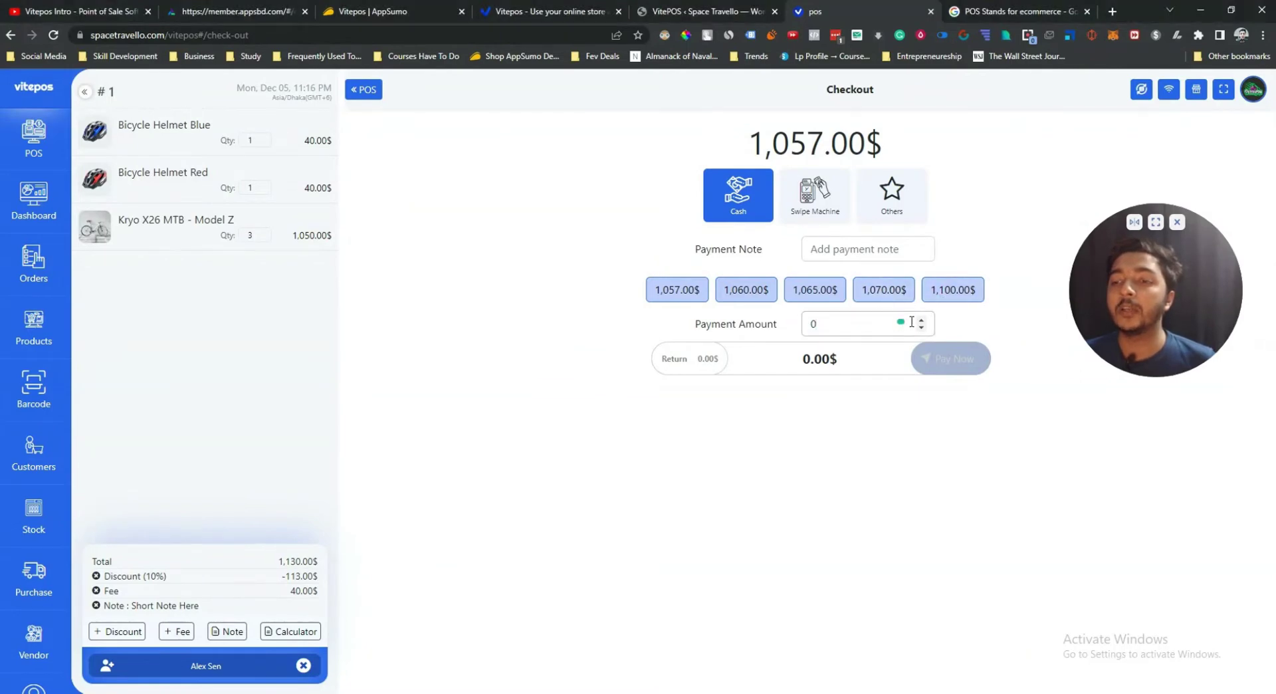
double_click(813, 324)
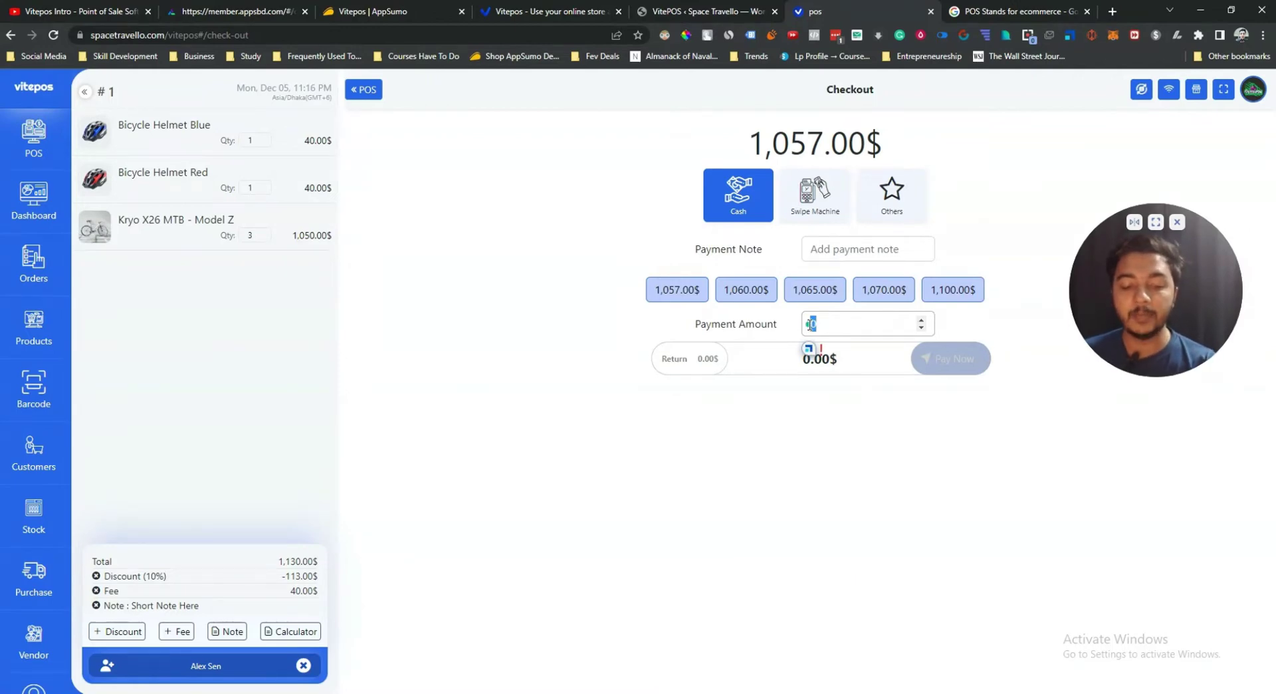
type("345")
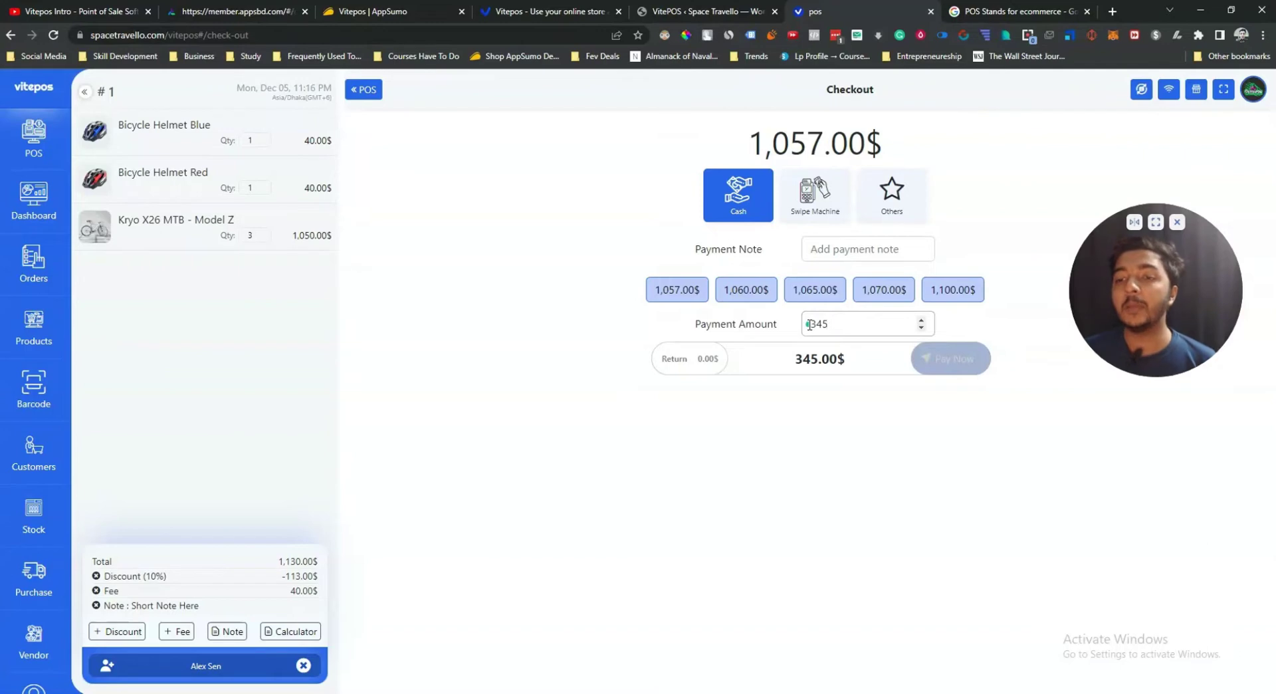
left_click_drag(684, 371, 732, 367)
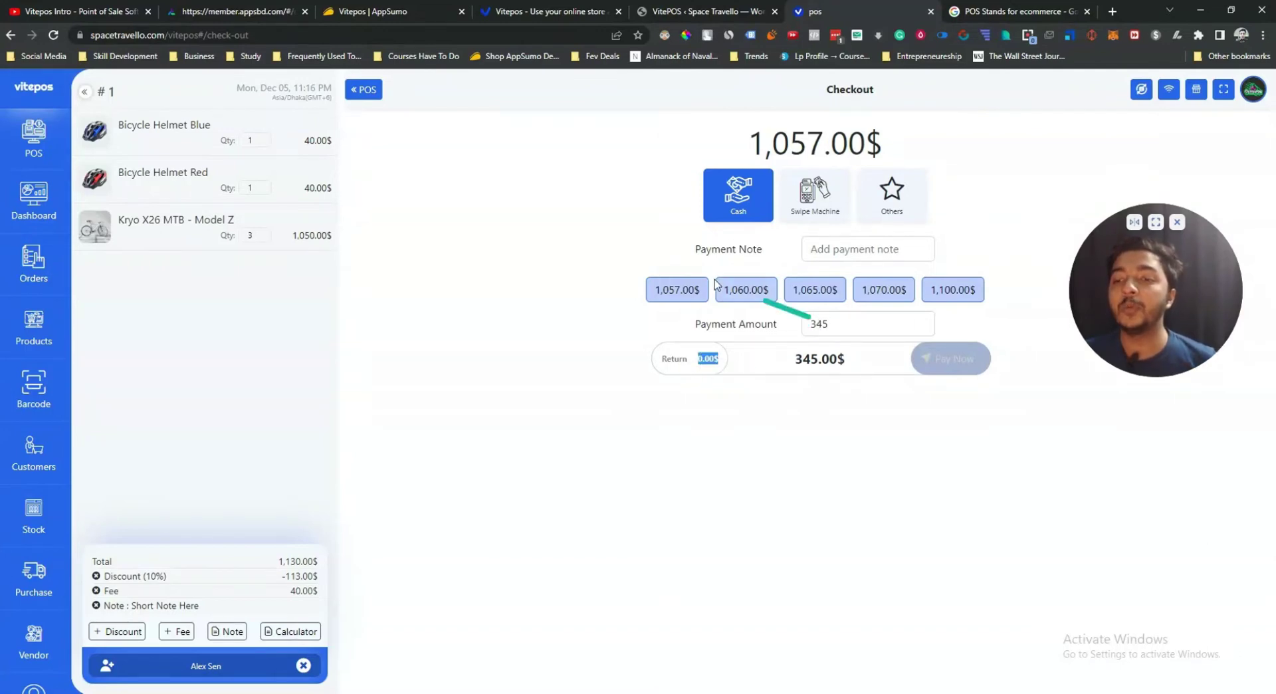
left_click(676, 290)
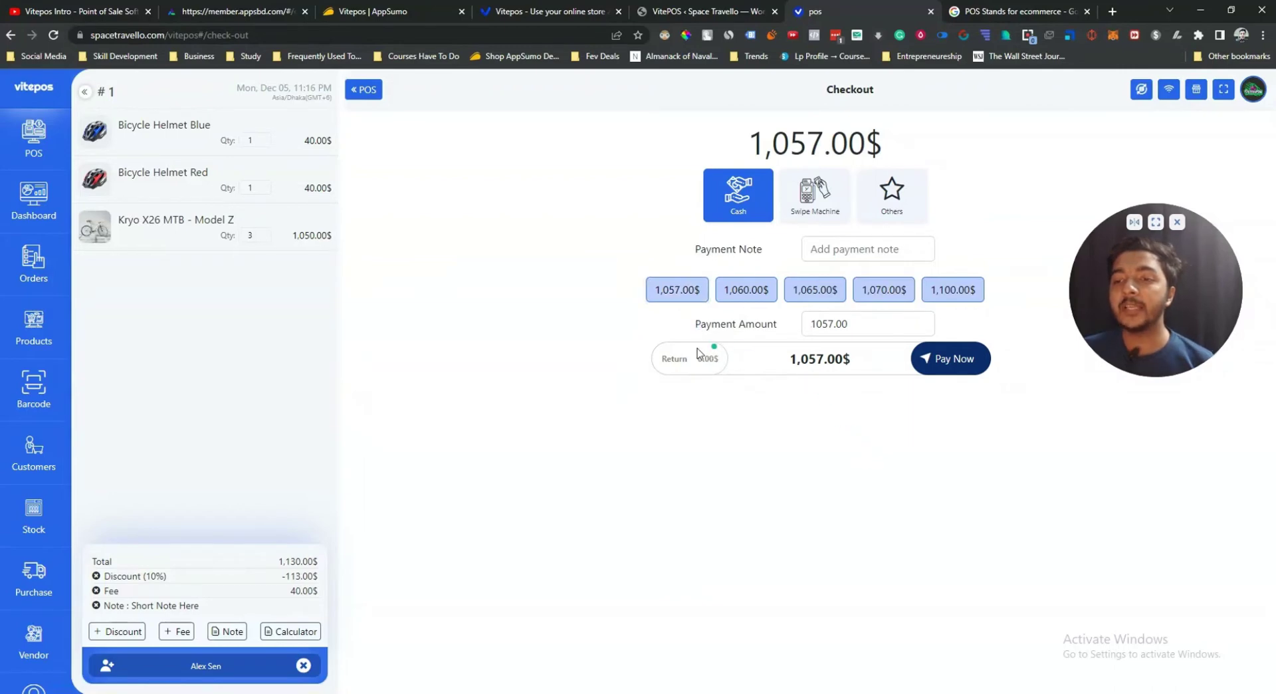
left_click(952, 358)
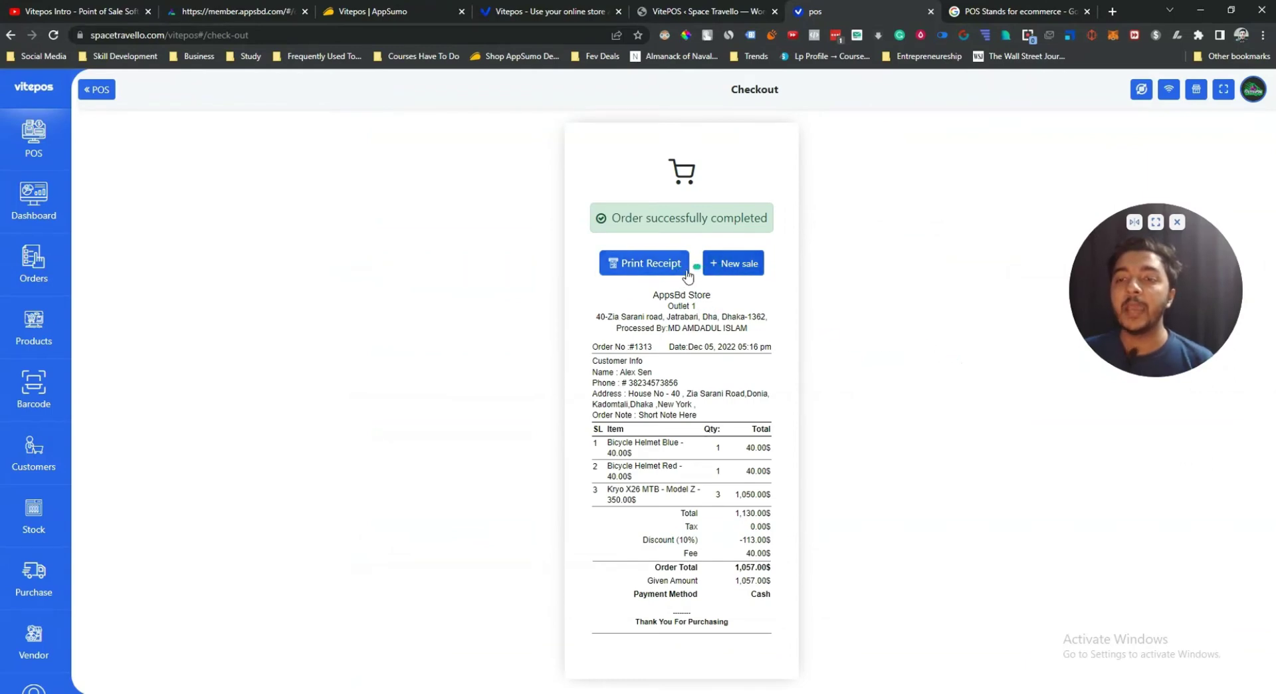
Preview the receipt for printing, cancel the print and review the completed order's receipt details.
left_click(651, 267)
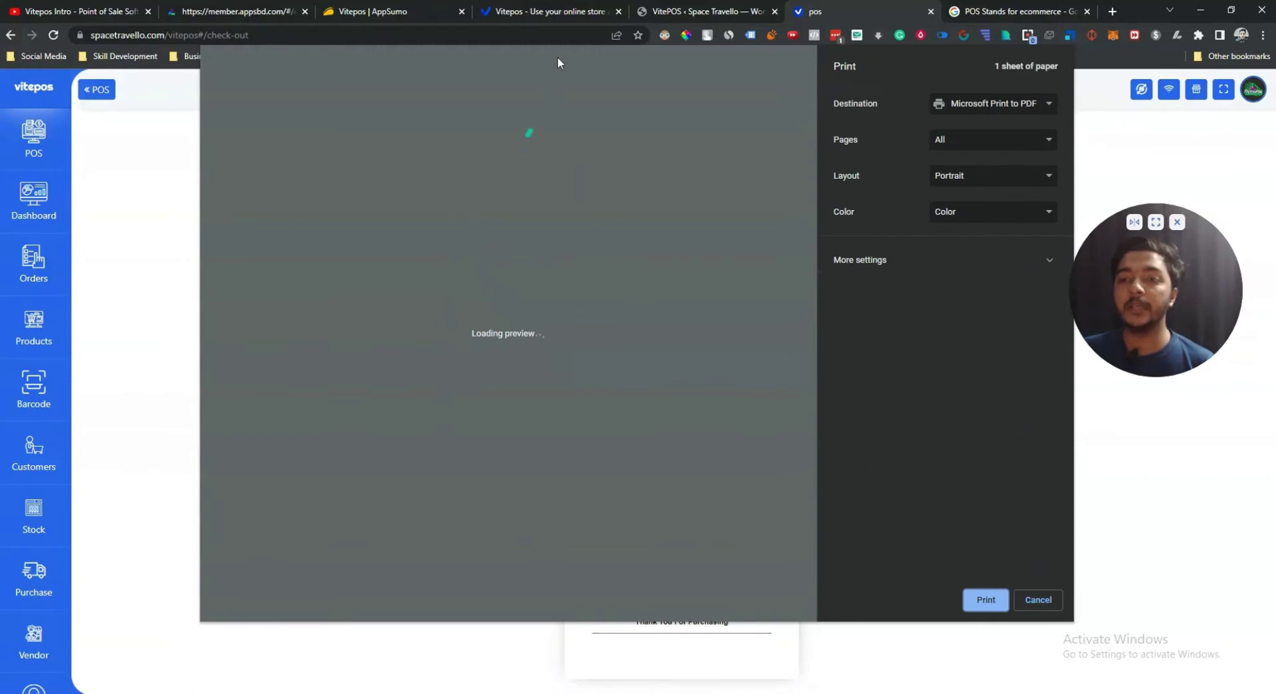
left_click_drag(338, 101, 686, 317)
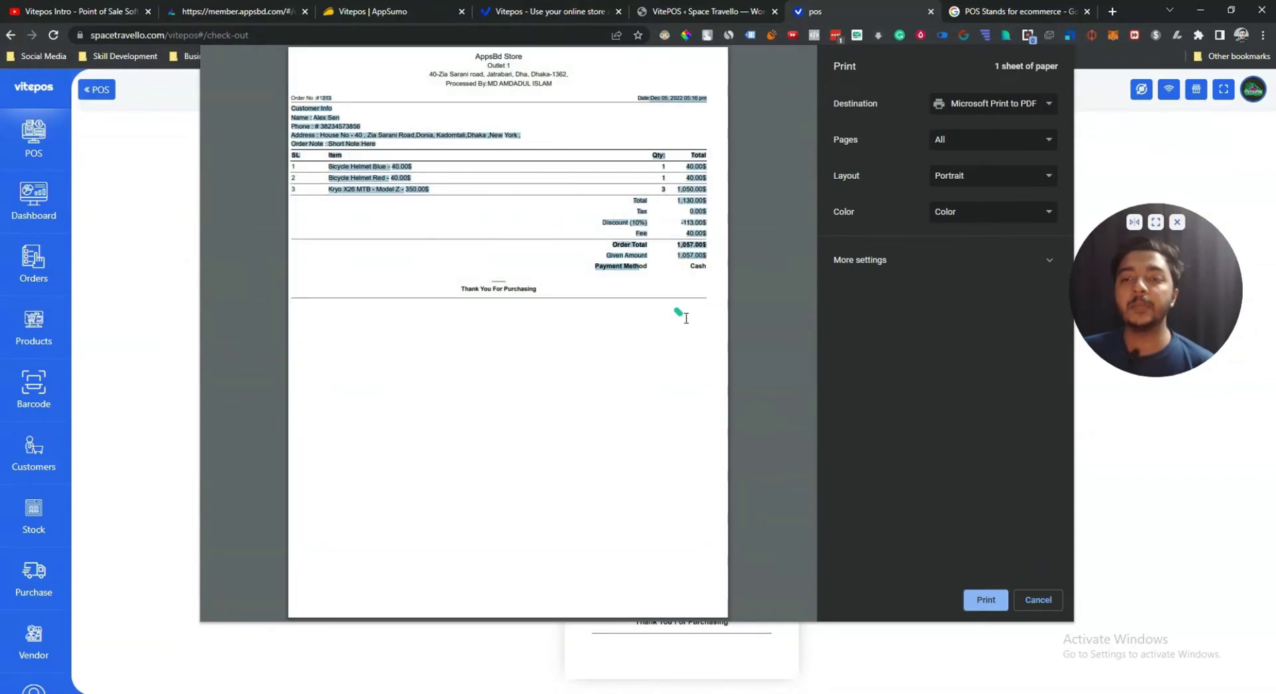
left_click(706, 308)
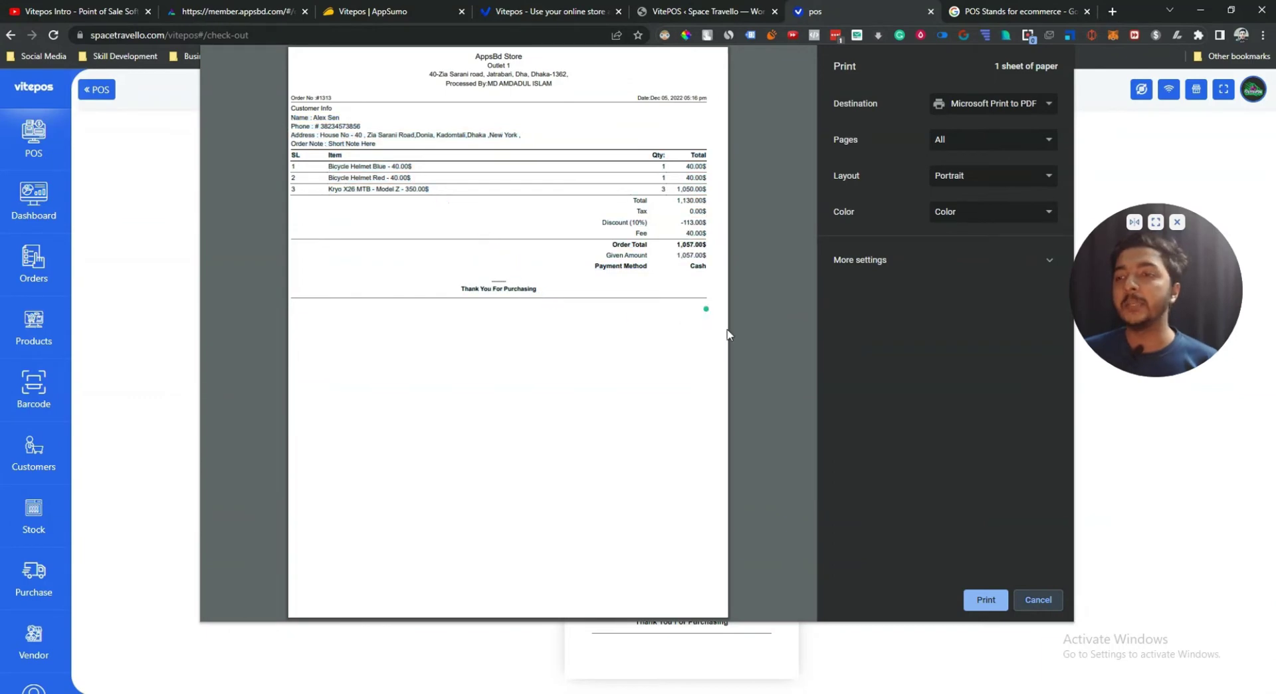
left_click(1034, 601)
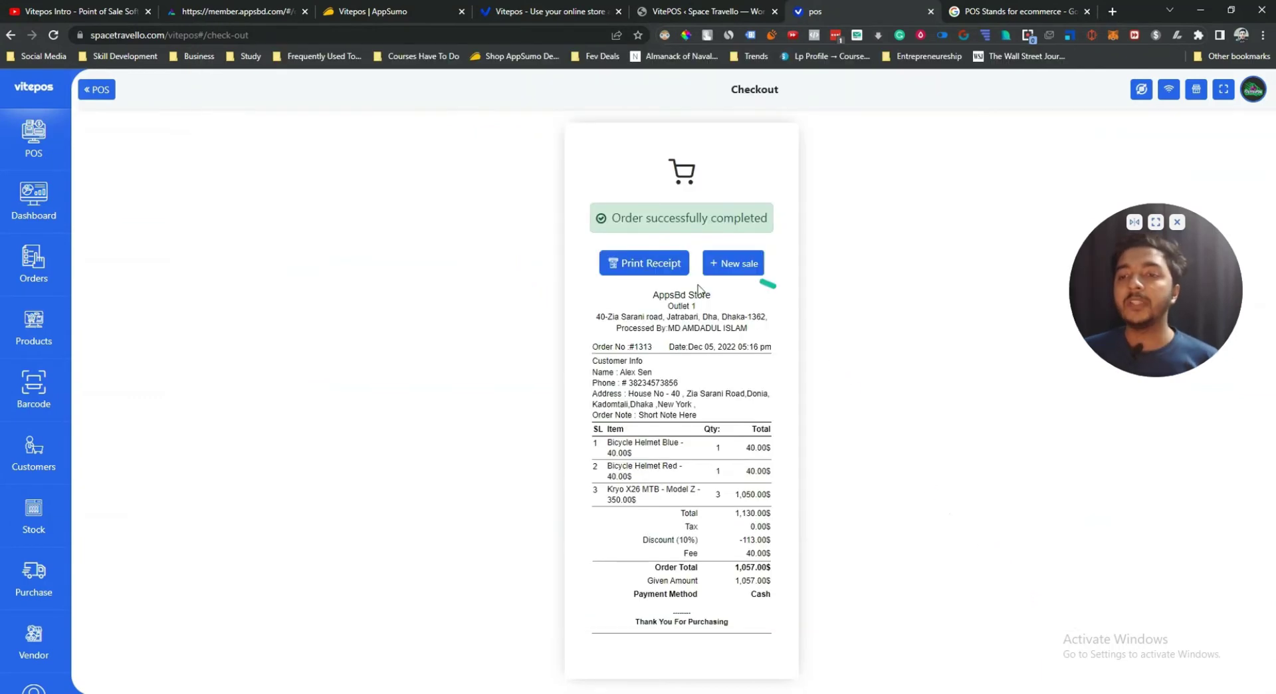
left_click_drag(607, 347, 731, 612)
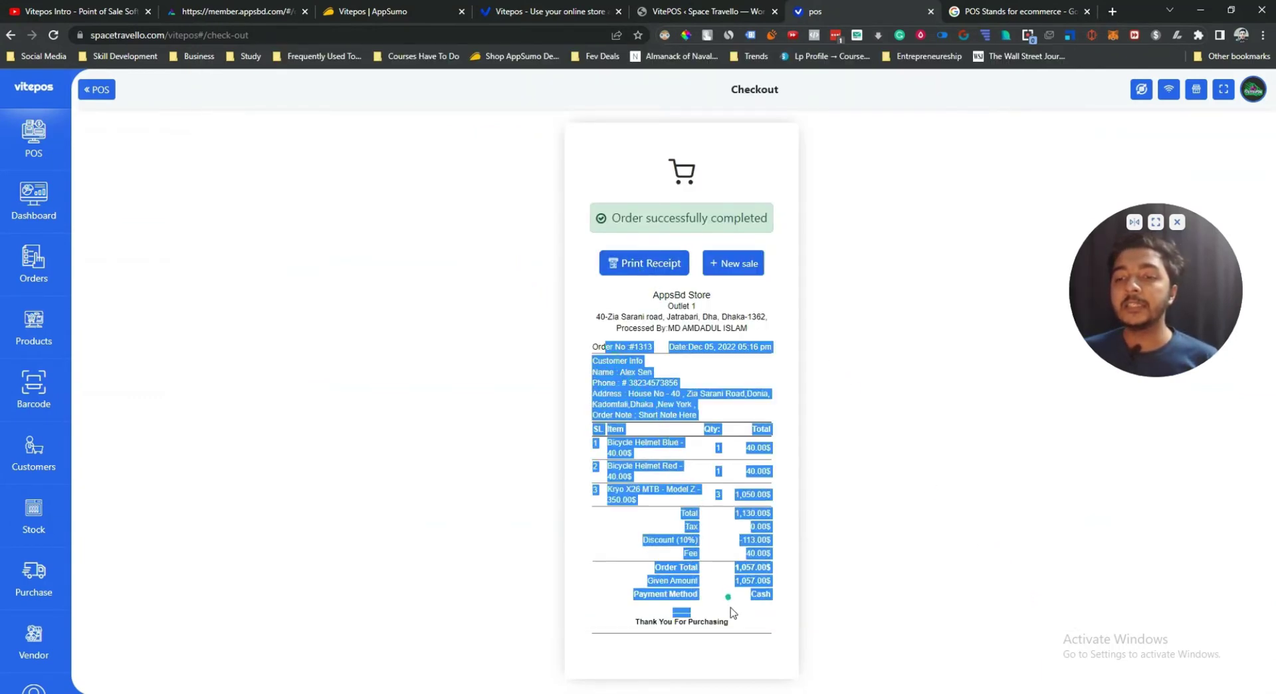
left_click(731, 611)
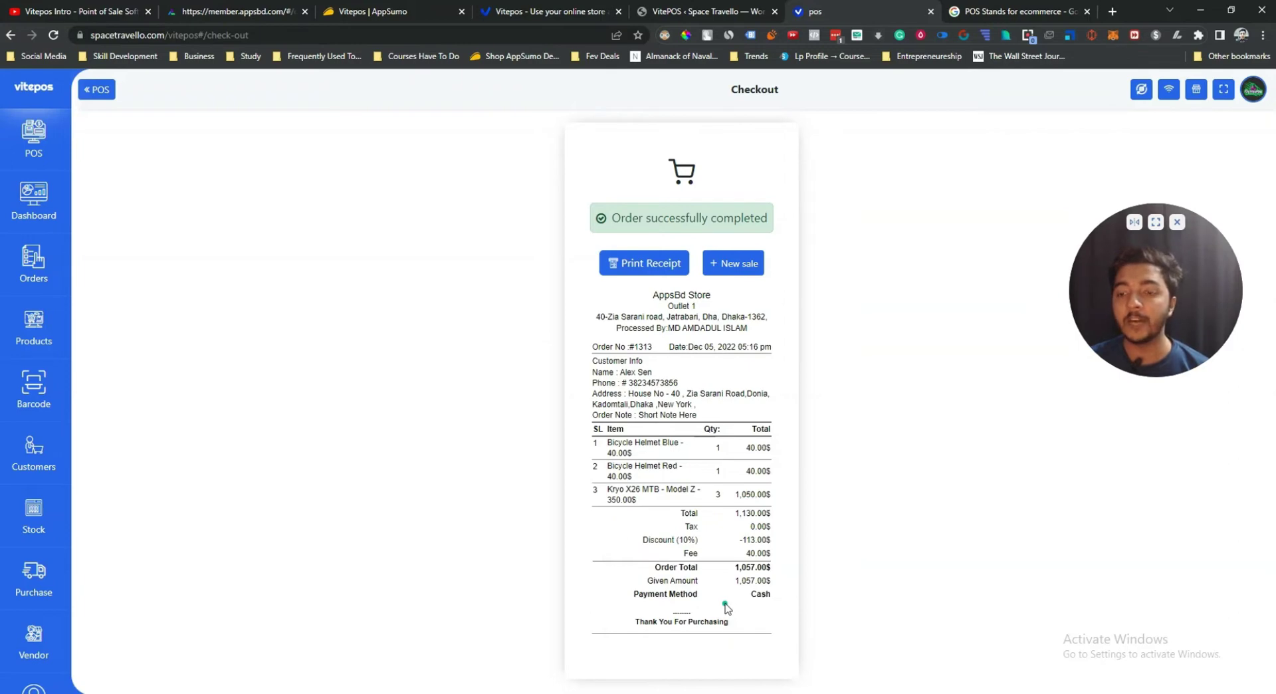
left_click_drag(626, 218, 786, 228)
left_click(784, 227)
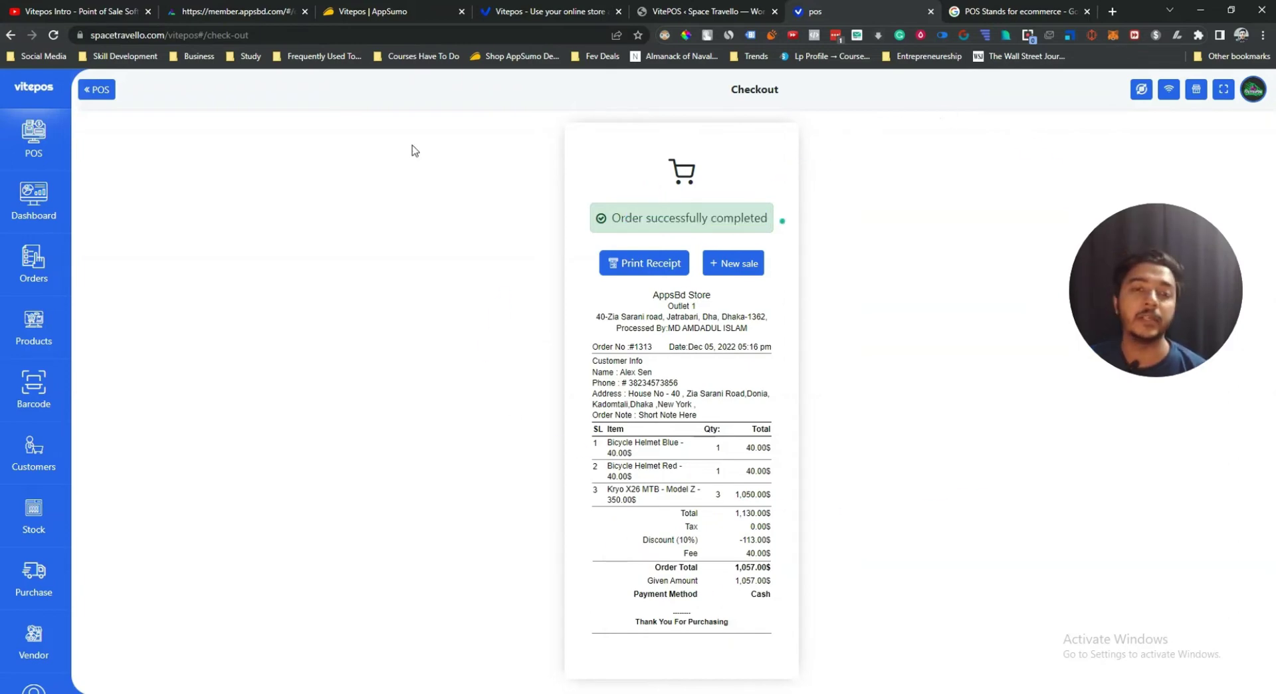
Return to the POS screen and open the Dashboard to view the current cash drawer information.
left_click(99, 93)
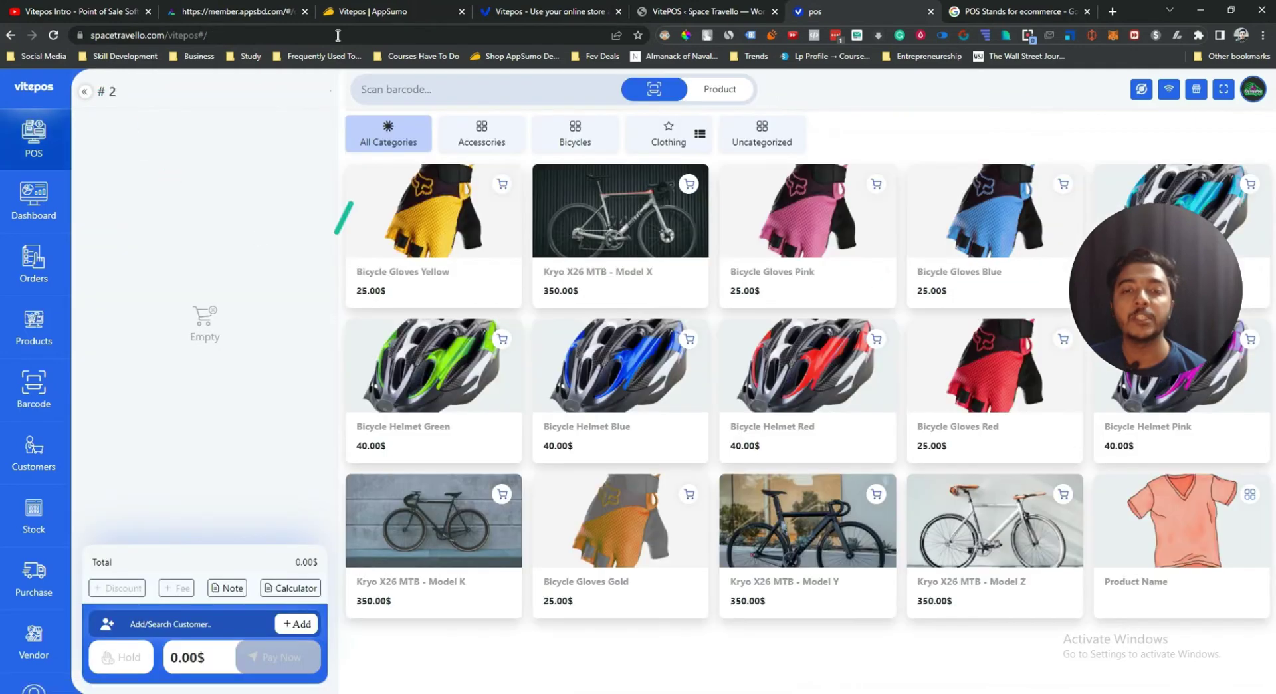
left_click(37, 196)
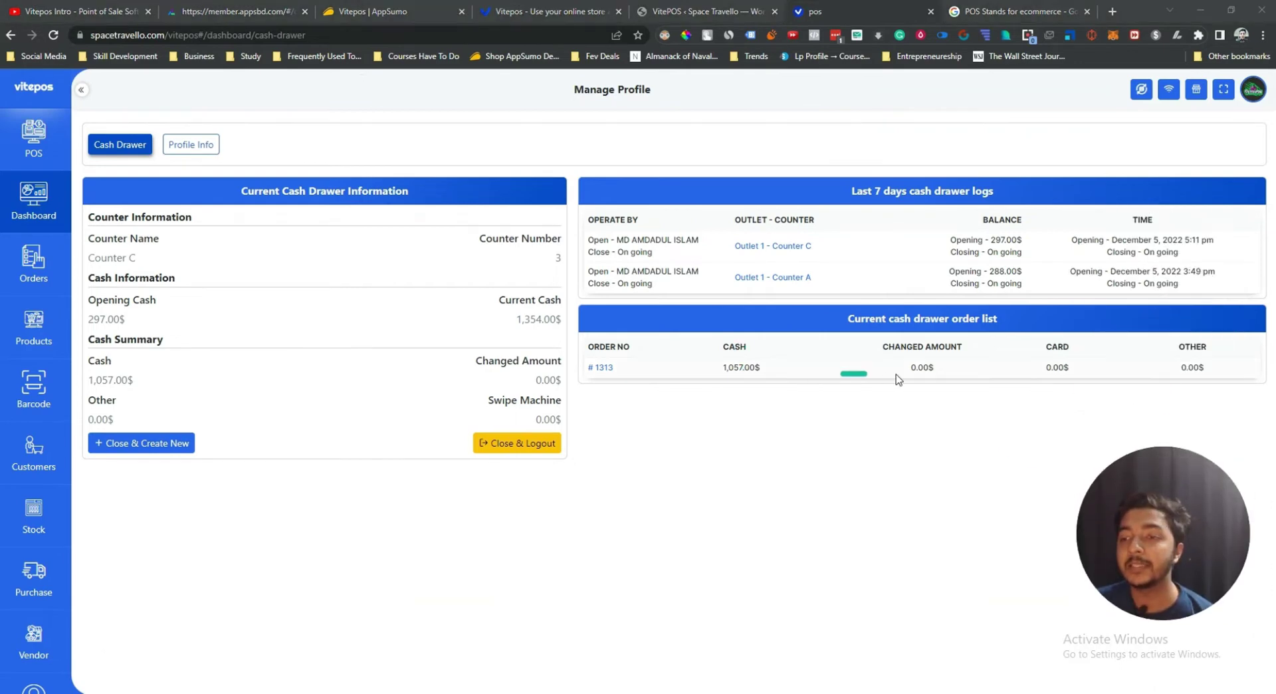
Review the current cash drawer's order list, seven-day logs, counter name and cash summary on the dashboard.
left_click_drag(719, 370, 785, 378)
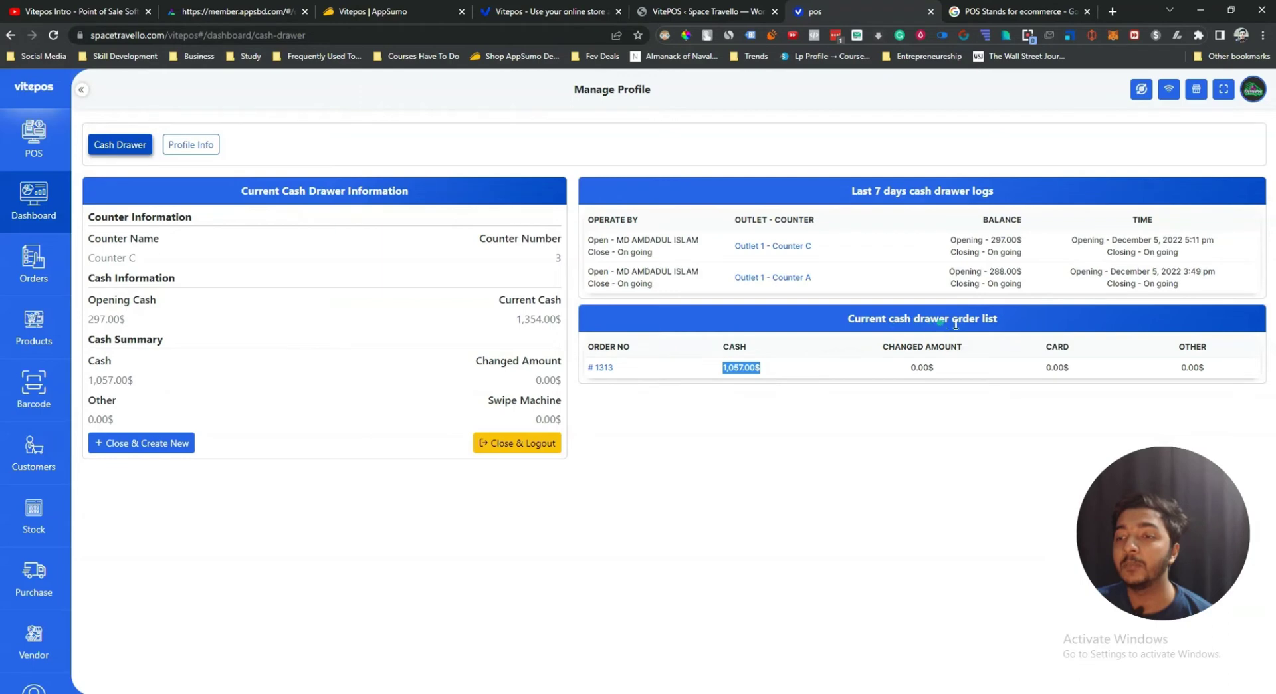
left_click(856, 192)
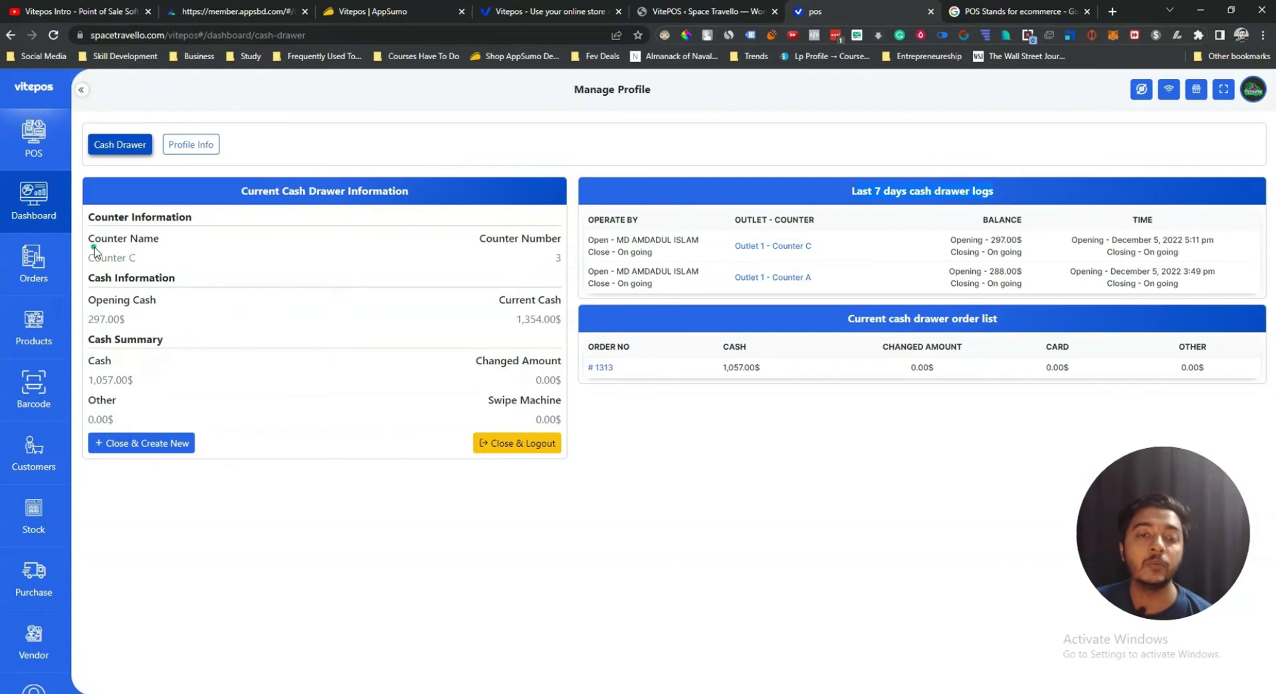
left_click_drag(94, 251, 186, 262)
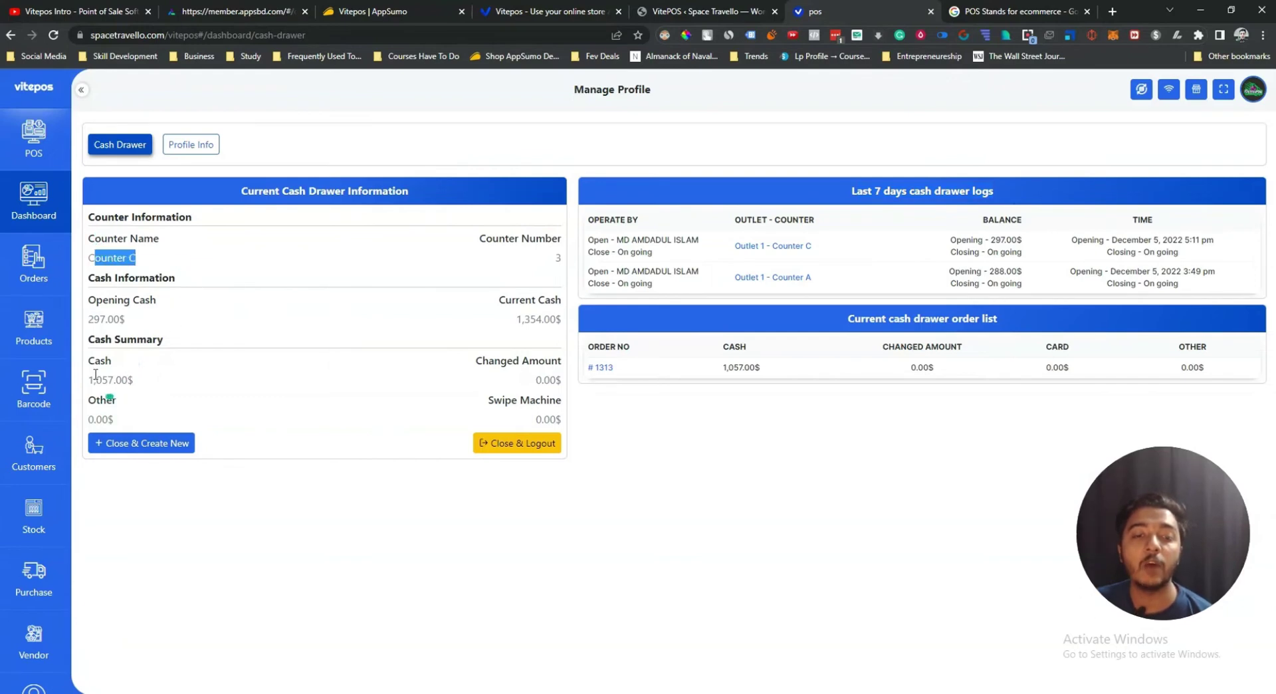
left_click_drag(95, 377, 269, 397)
left_click(268, 398)
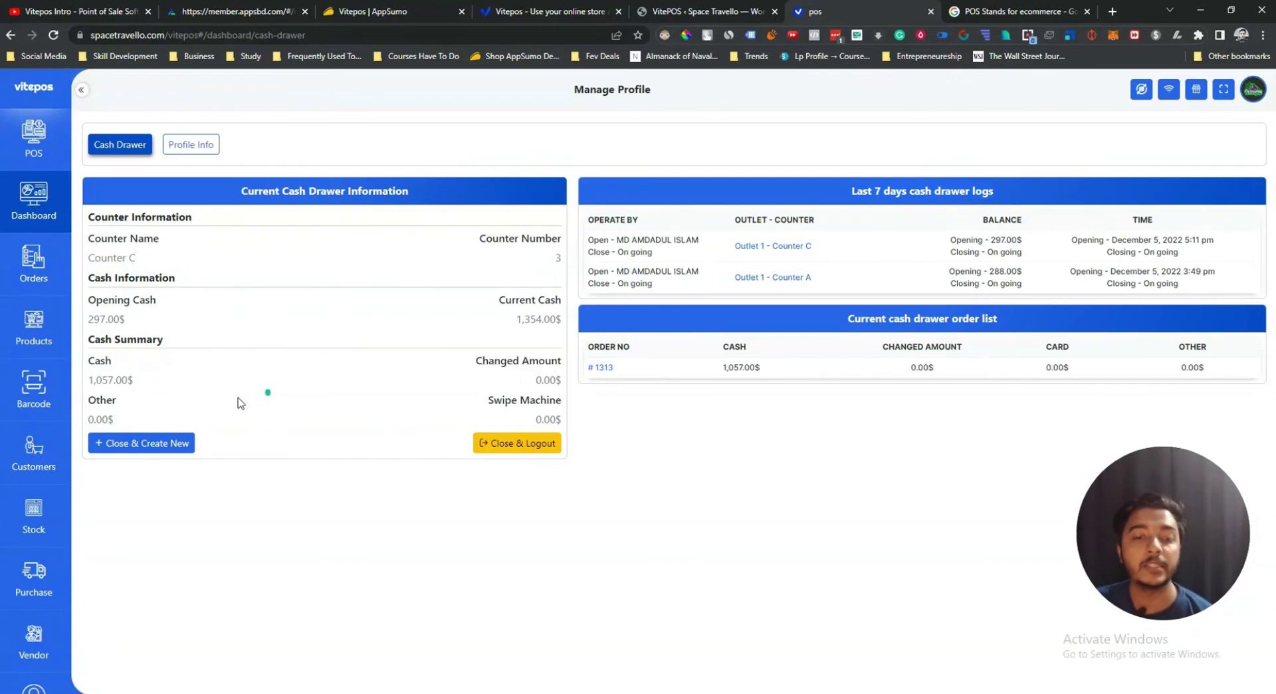
Open the Orders page and review the processed-by, customer and total details of the orders in the sale history.
left_click(34, 284)
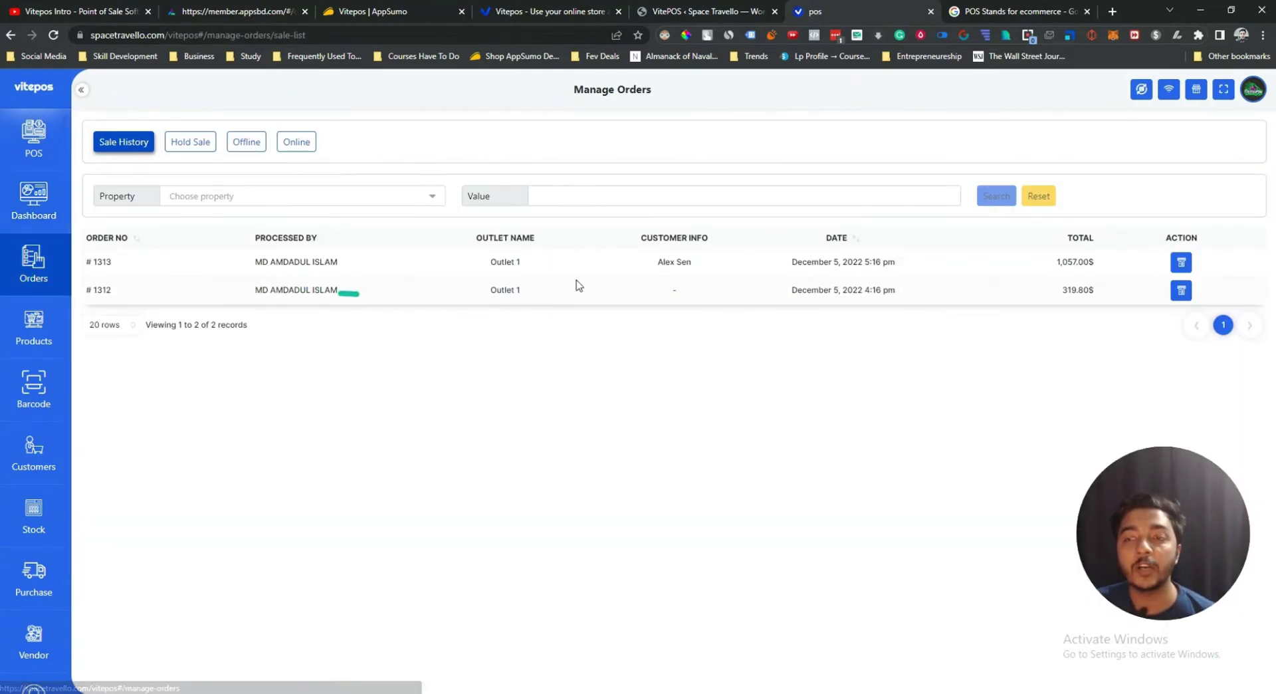
left_click_drag(299, 275, 346, 280)
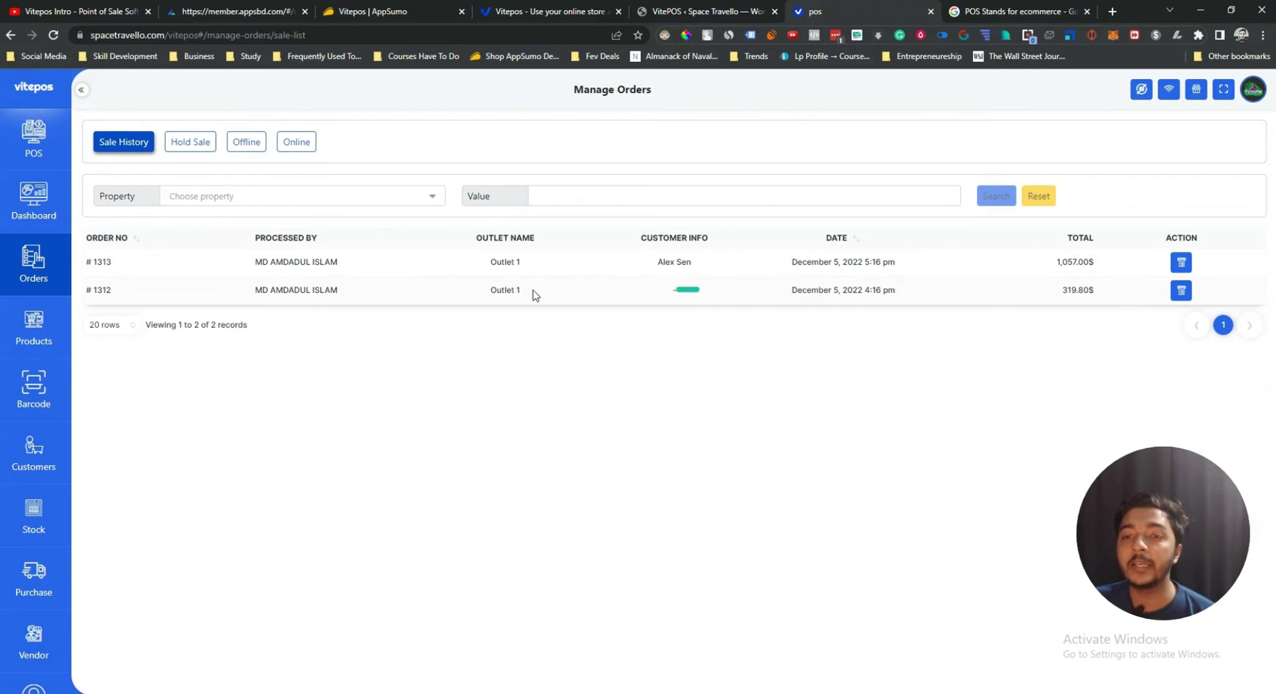
left_click_drag(642, 266, 697, 267)
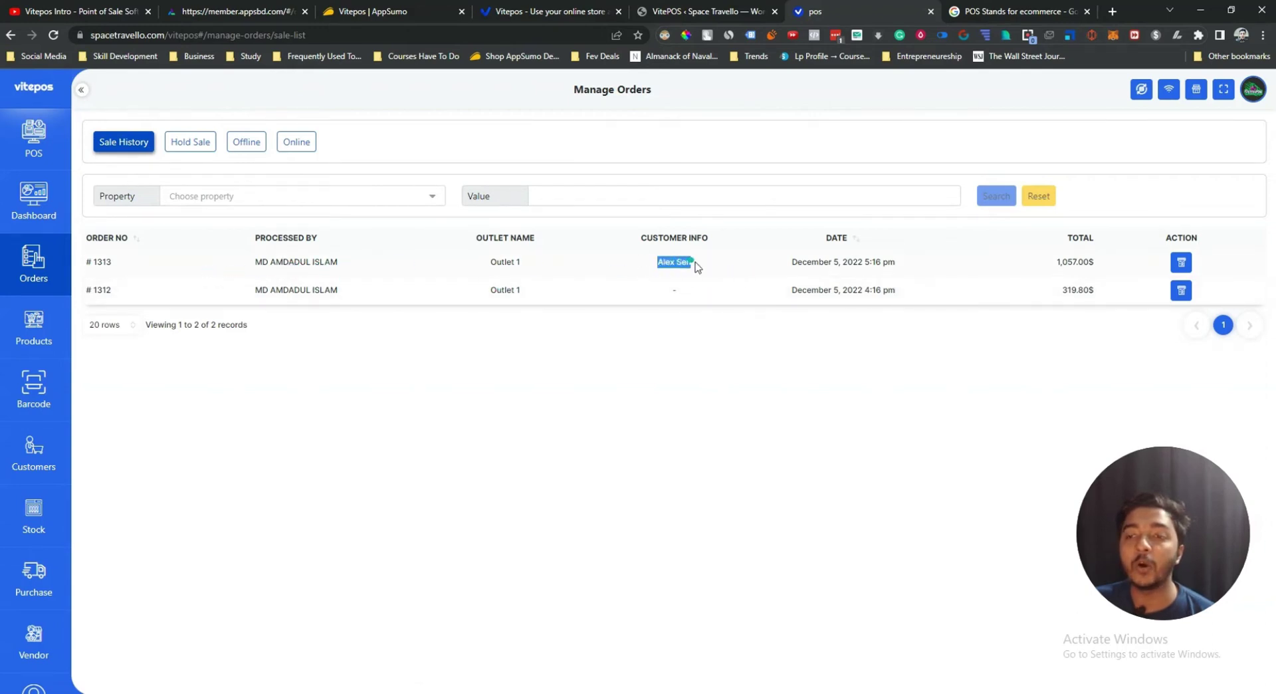
left_click(691, 260)
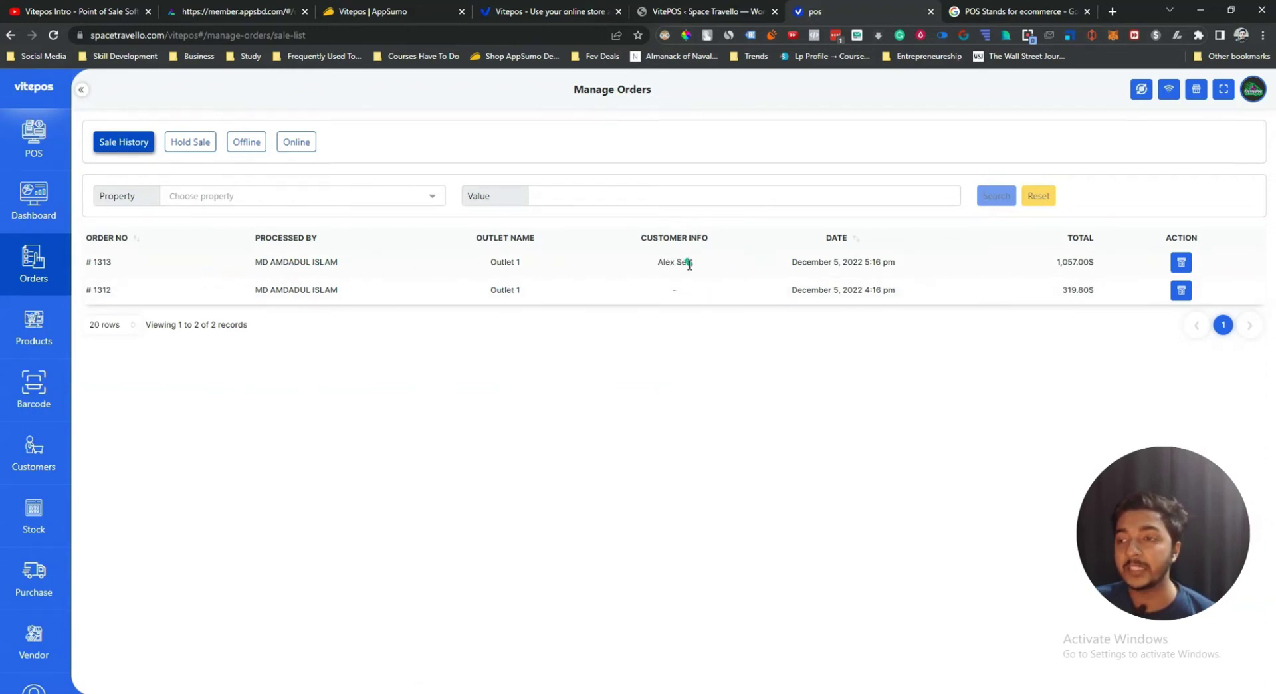
left_click_drag(1078, 261, 1097, 262)
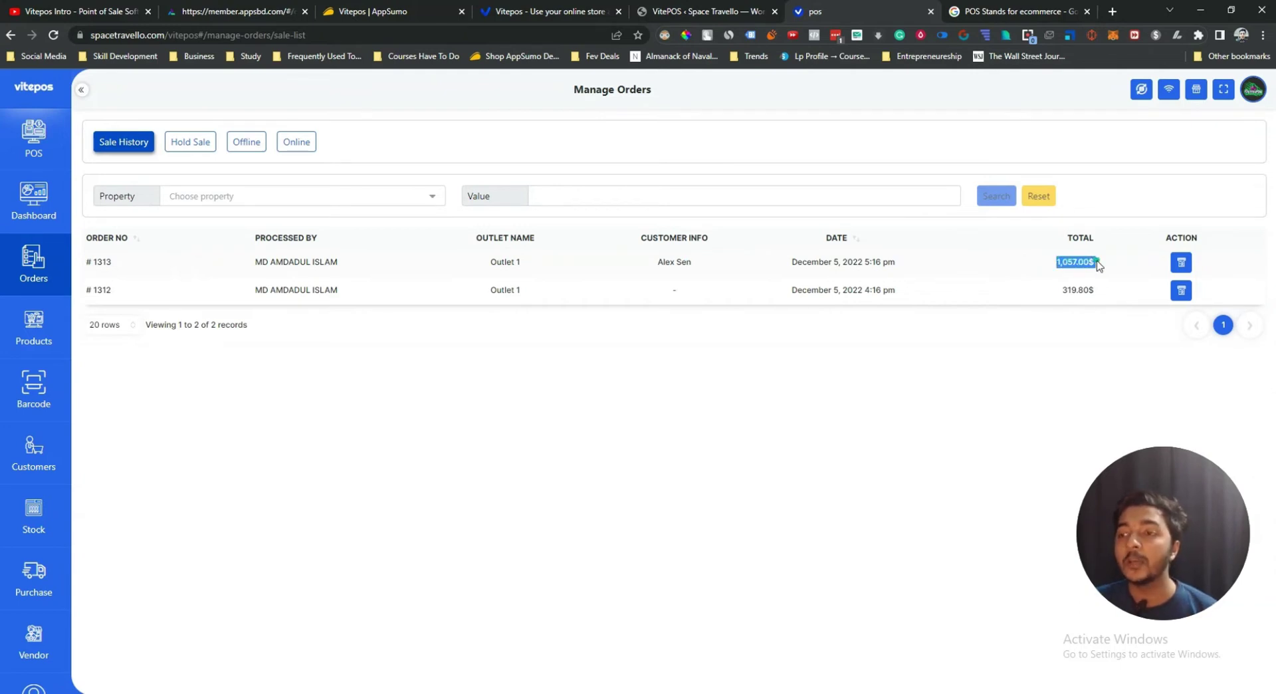
left_click(1049, 301)
left_click_drag(1060, 291, 1107, 294)
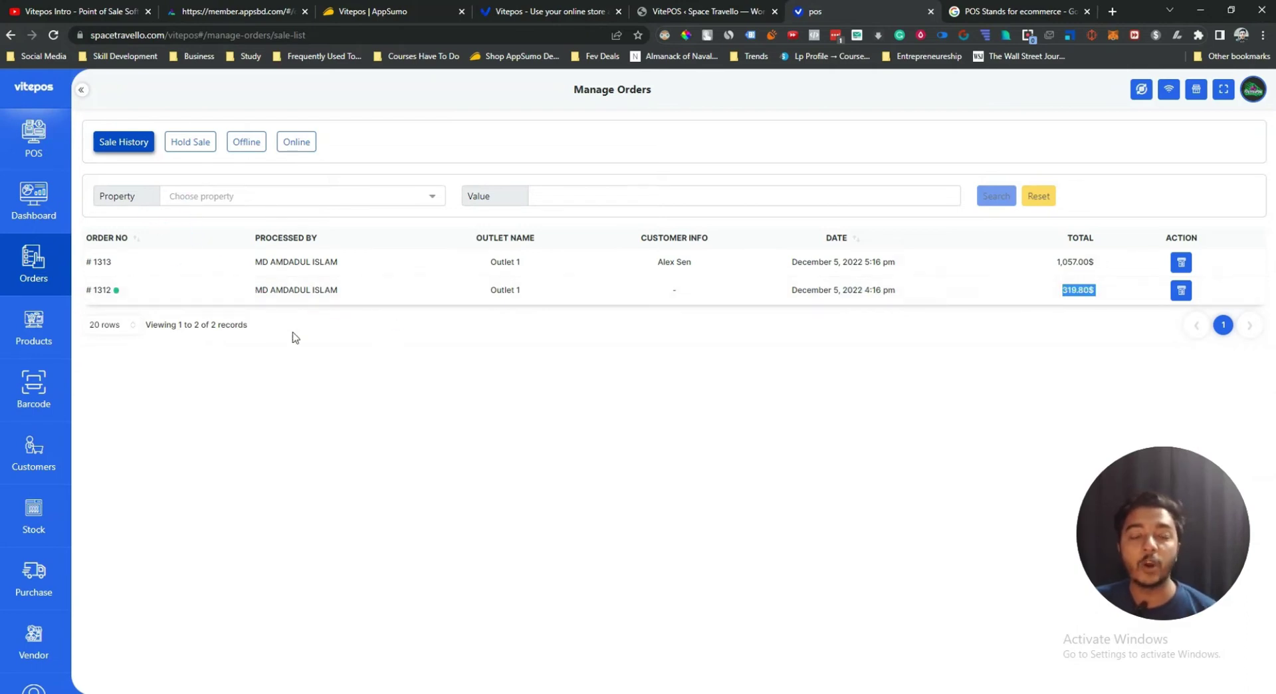
left_click(566, 455)
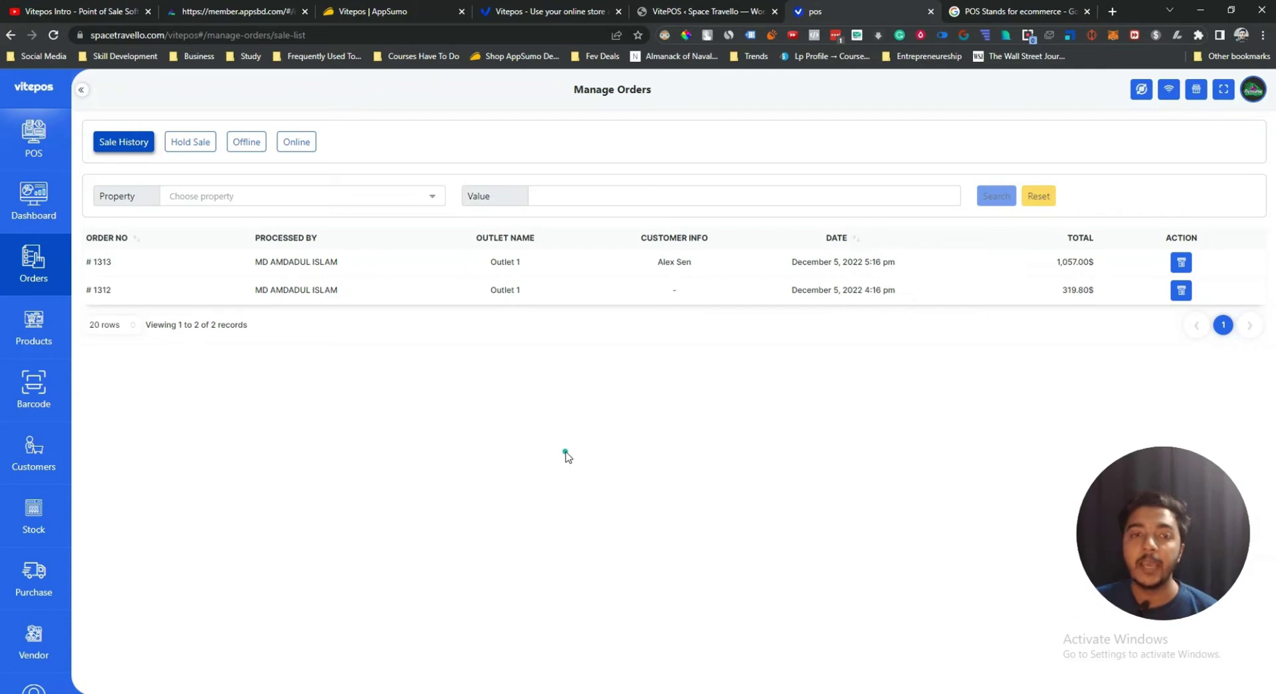
View the hold, offline and online order lists and return to the sale history.
left_click(197, 149)
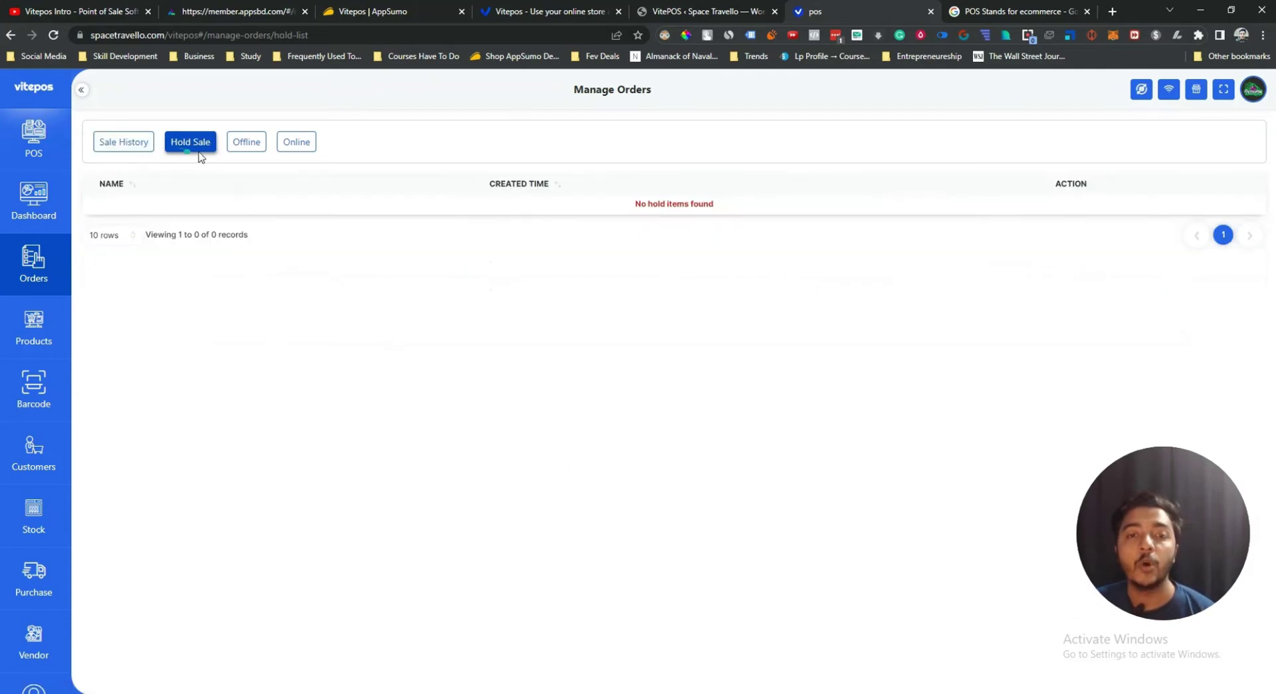
left_click(236, 145)
left_click(296, 142)
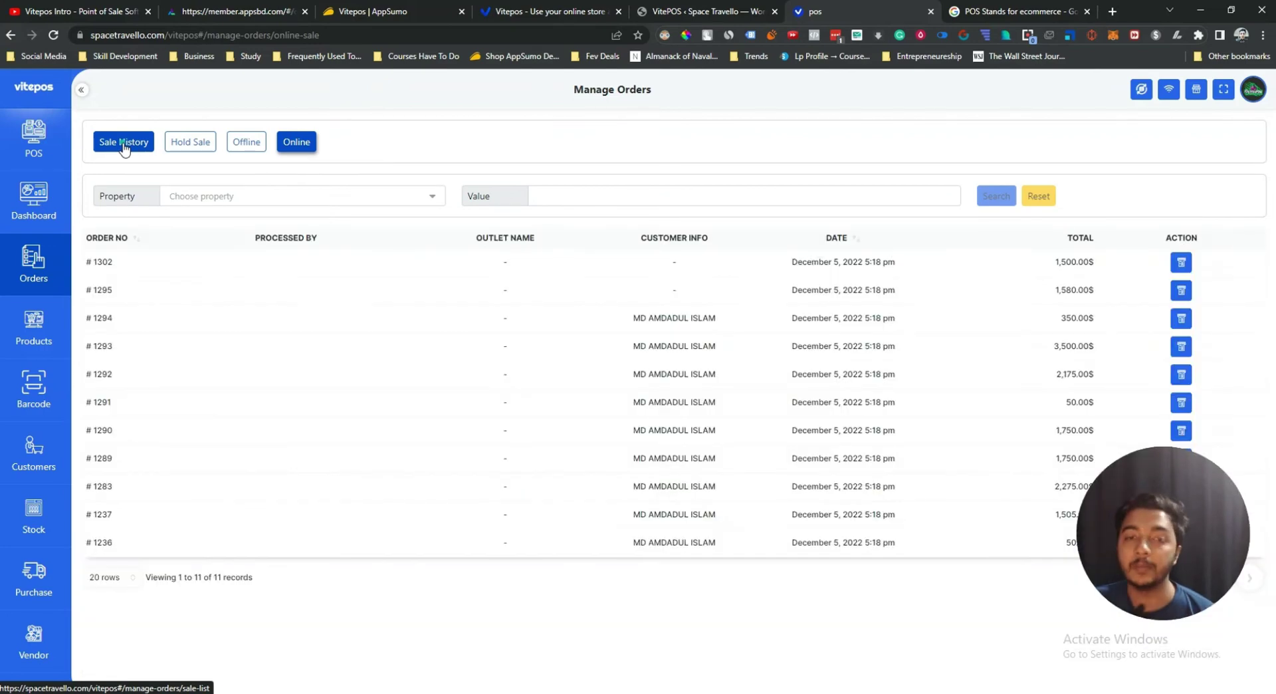
left_click(124, 149)
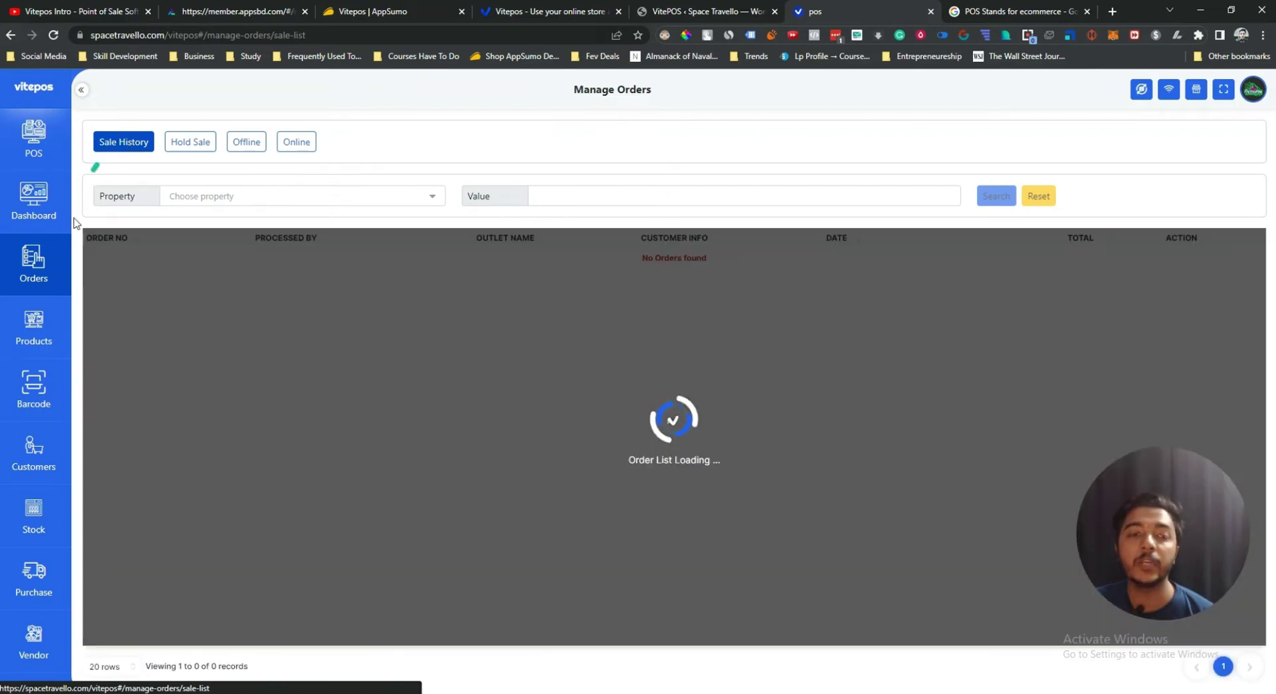
Open the Products page and look through the titles and prices in the product list.
left_click(26, 344)
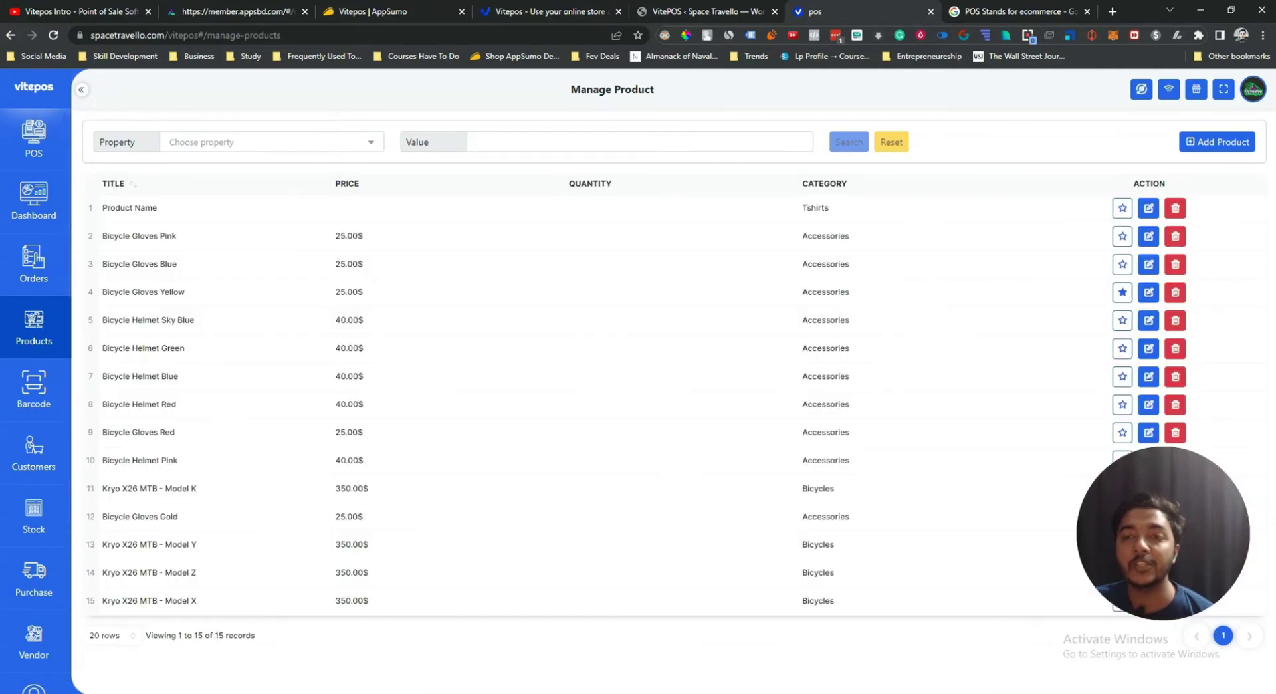
left_click_drag(100, 246, 576, 595)
left_click(678, 594)
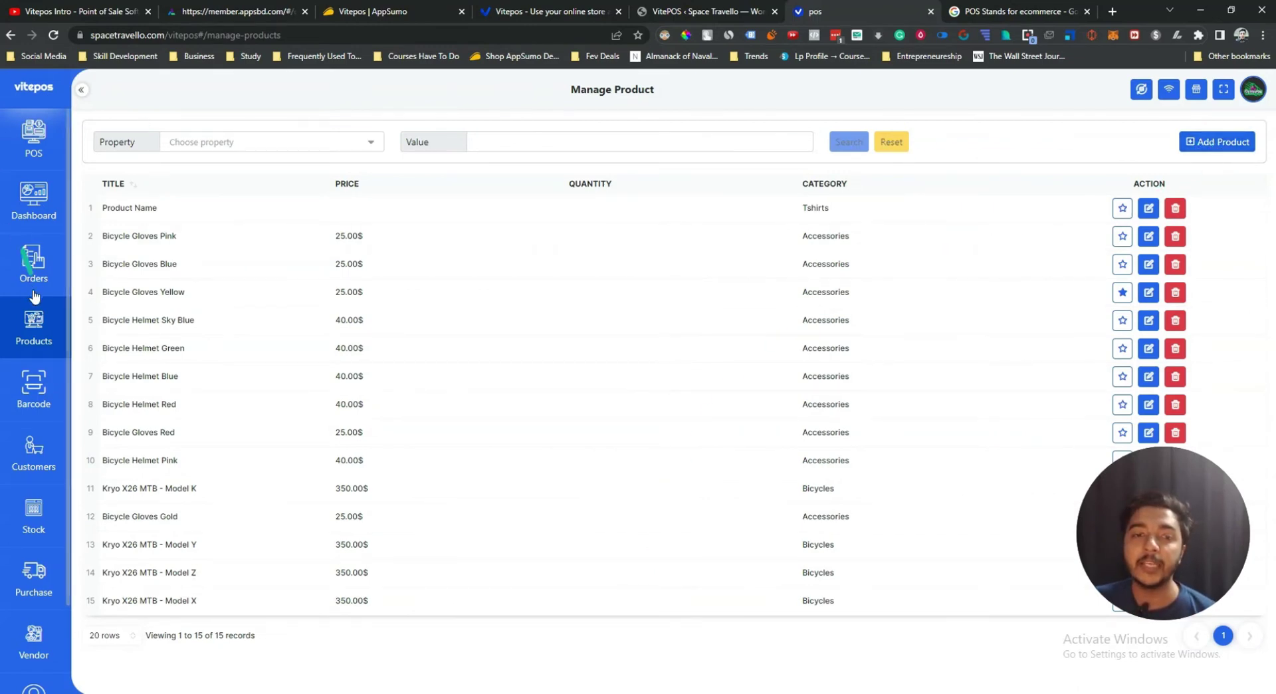
Open the Barcode page and add Bicycle Helmet Red to the products for barcode generation.
left_click(27, 402)
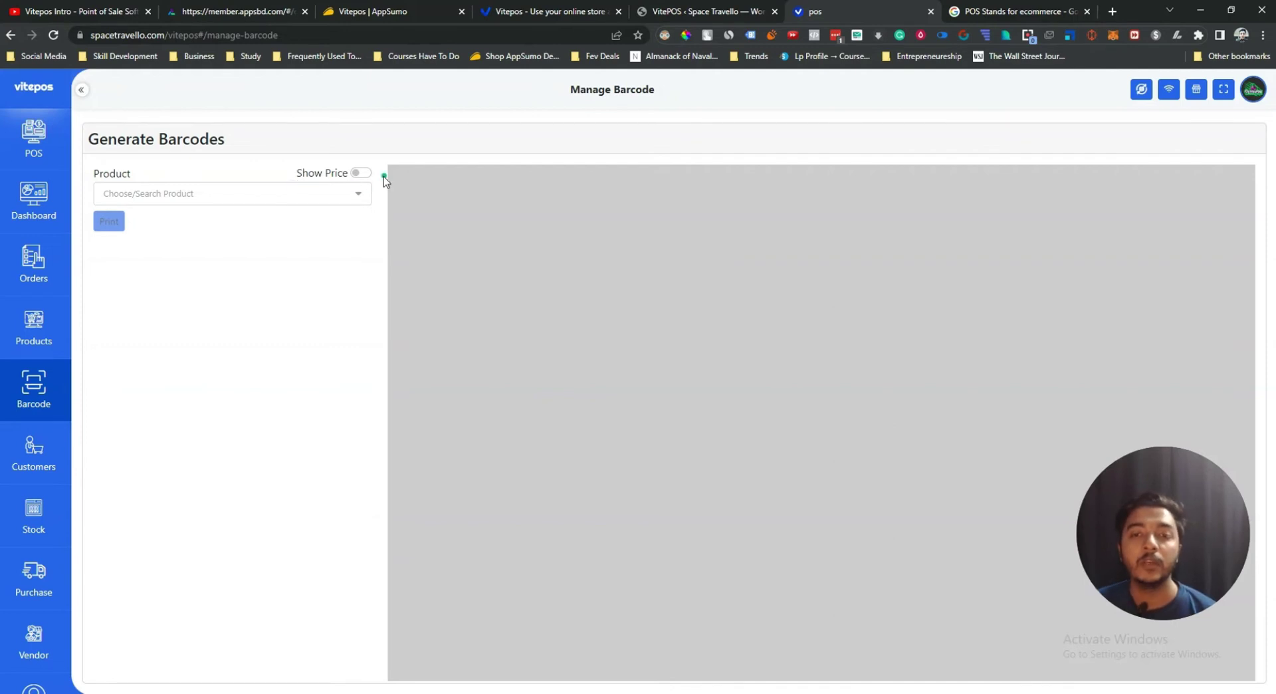
left_click(192, 193)
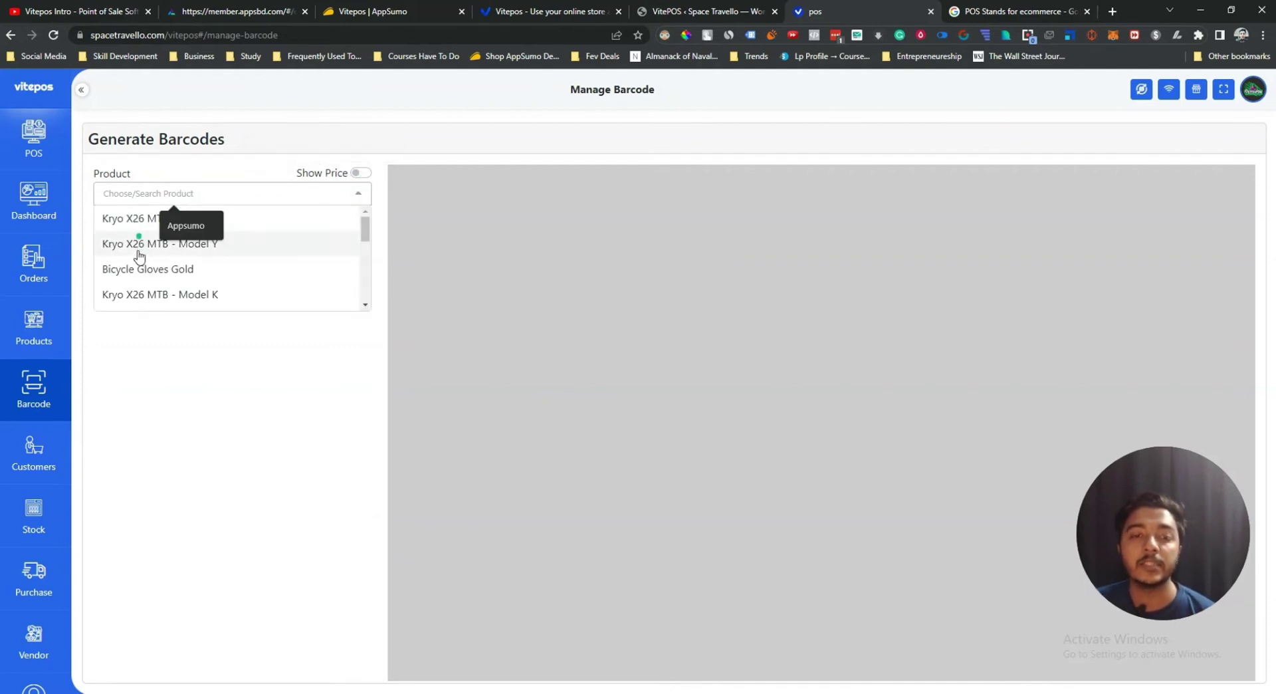
scroll(187, 266, "down", 1)
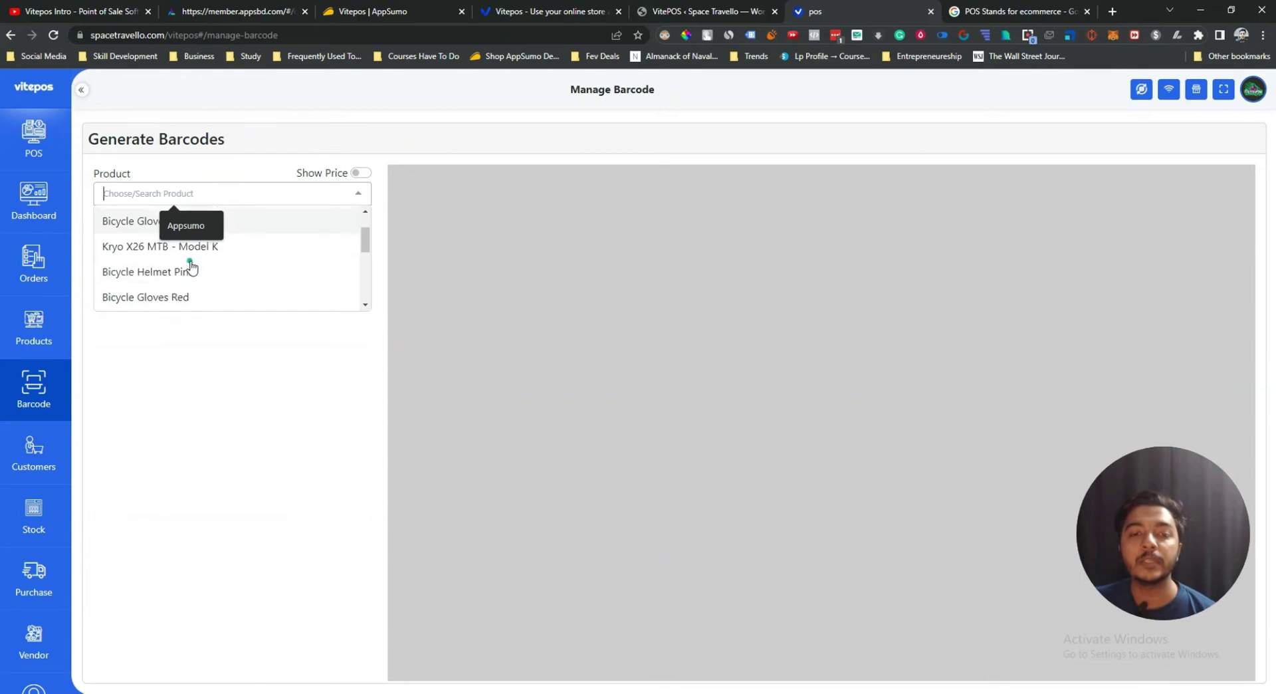
scroll(186, 266, "down", 3)
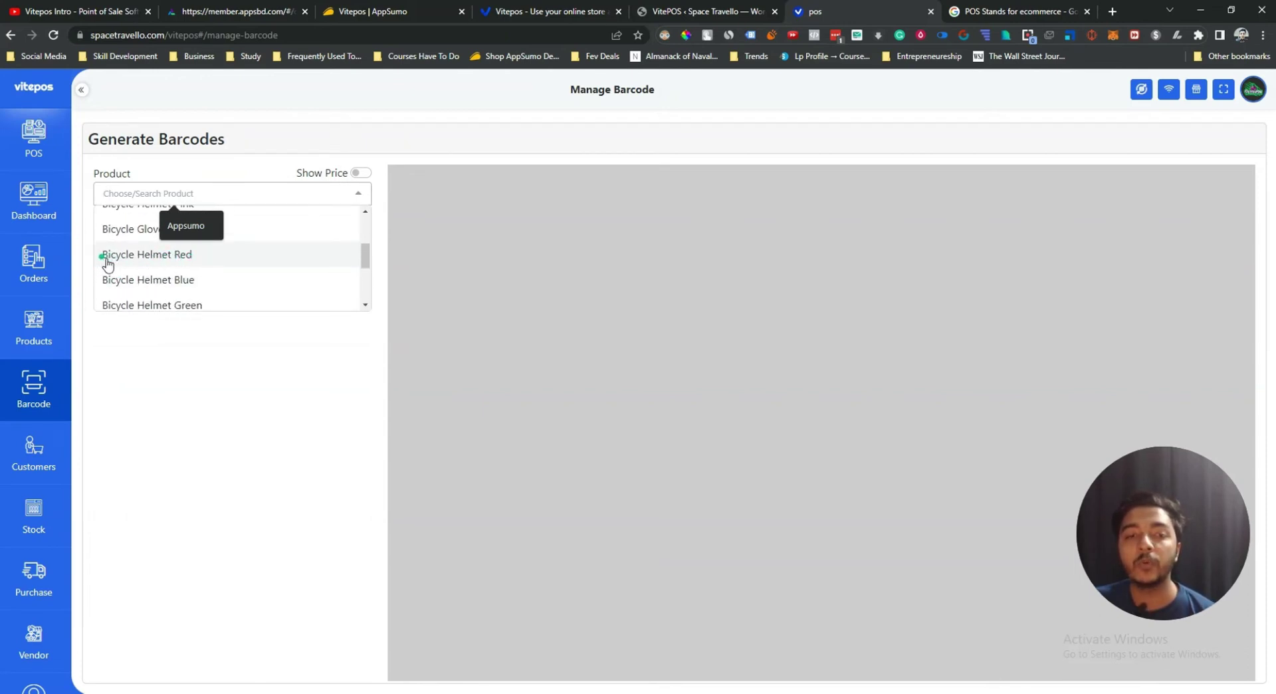
left_click(172, 261)
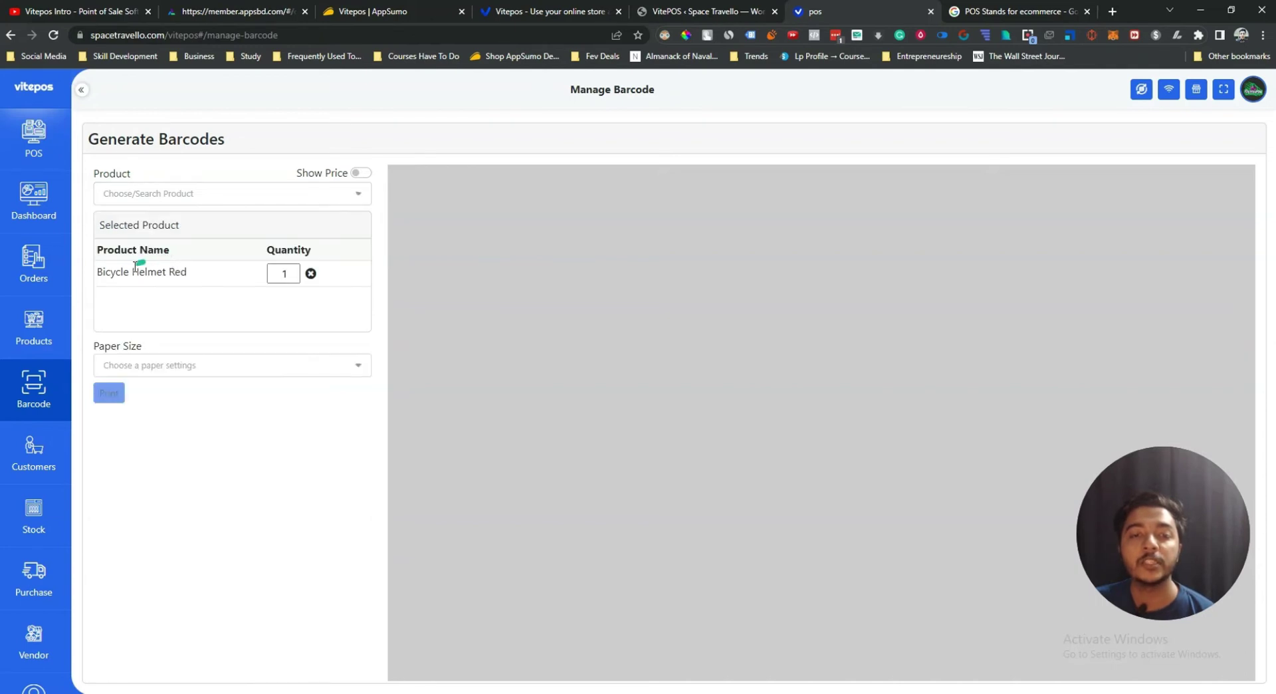
Set the helmet's barcode quantity to 2 and choose the 40 per Page(A4)(1.799 * 1.003) paper size.
left_click(295, 269)
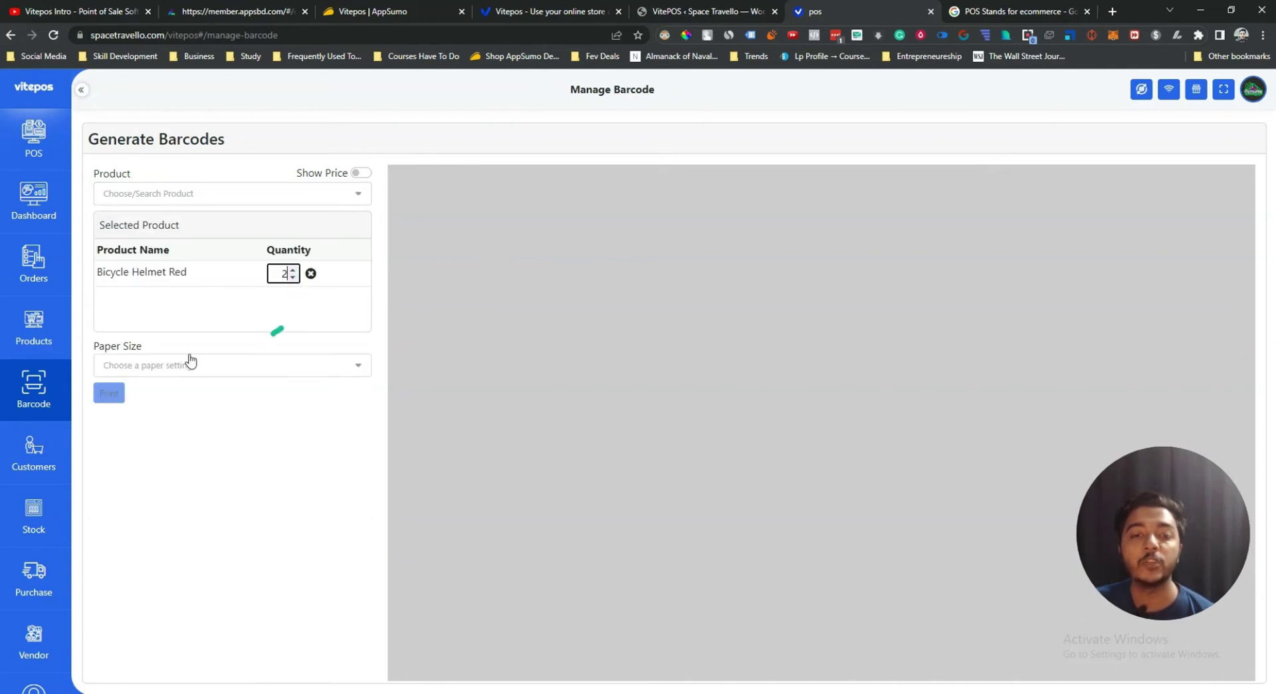
left_click(163, 365)
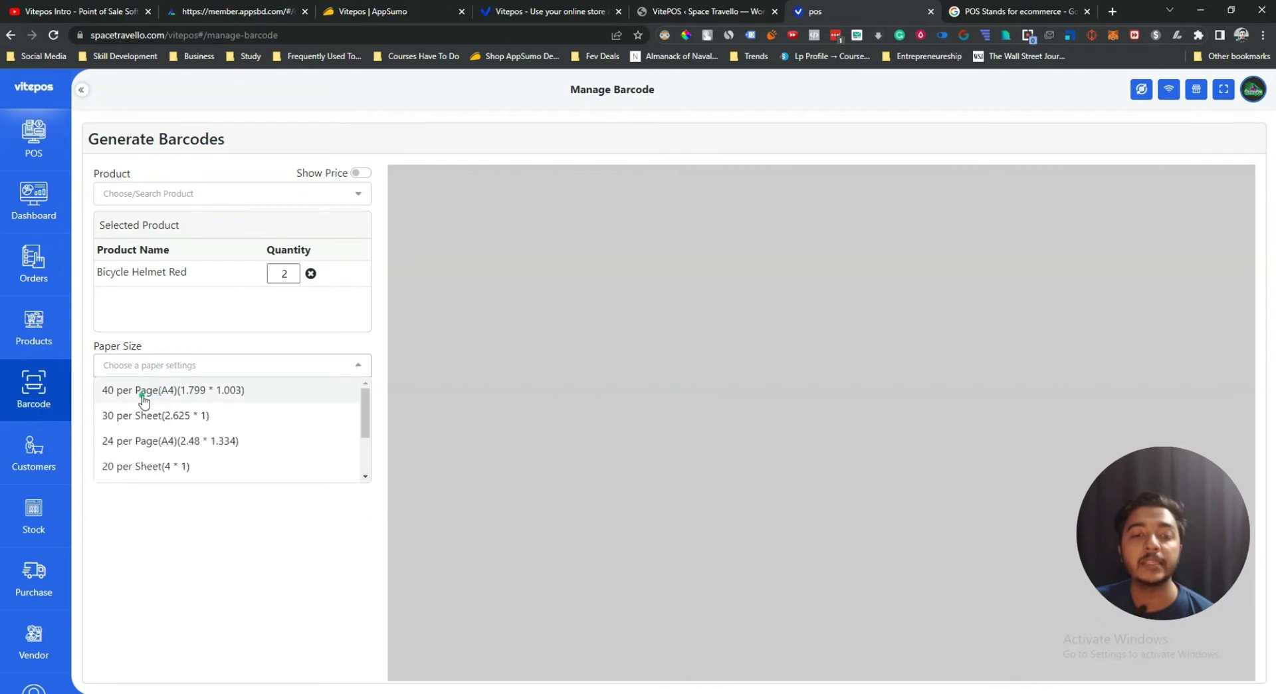
left_click(163, 399)
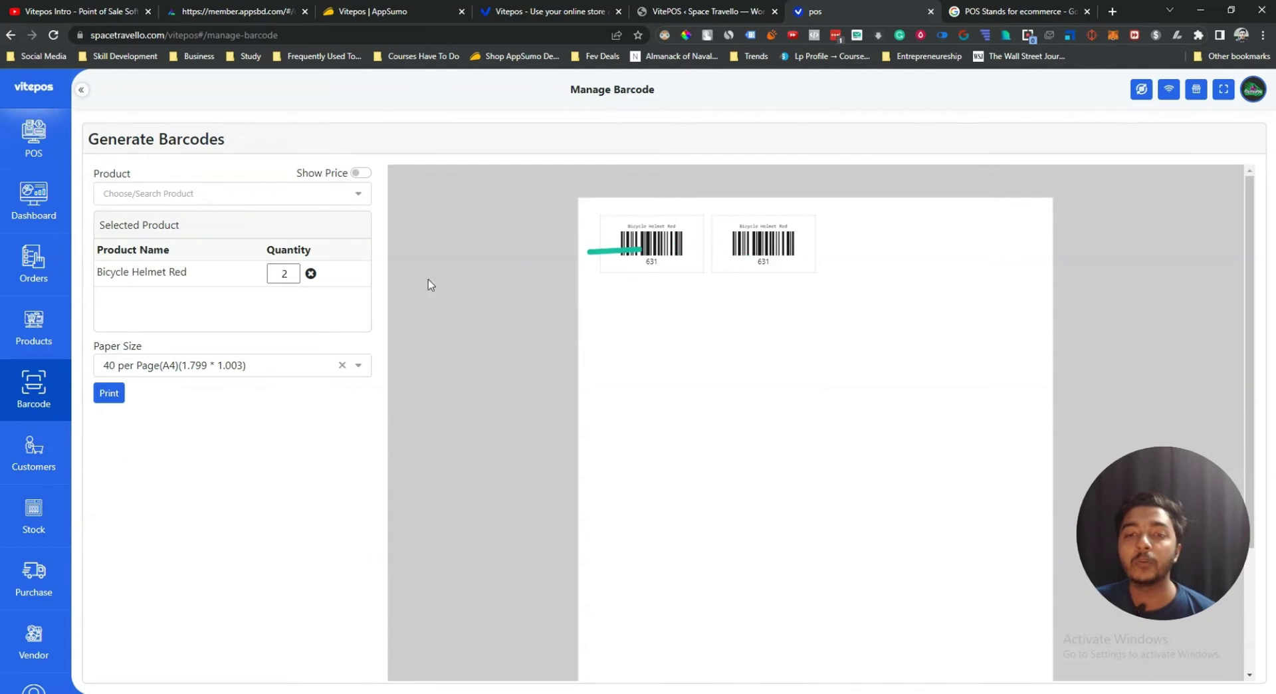
Set the helmet's barcode quantity to 3 and show the price on the labels.
left_click(293, 272)
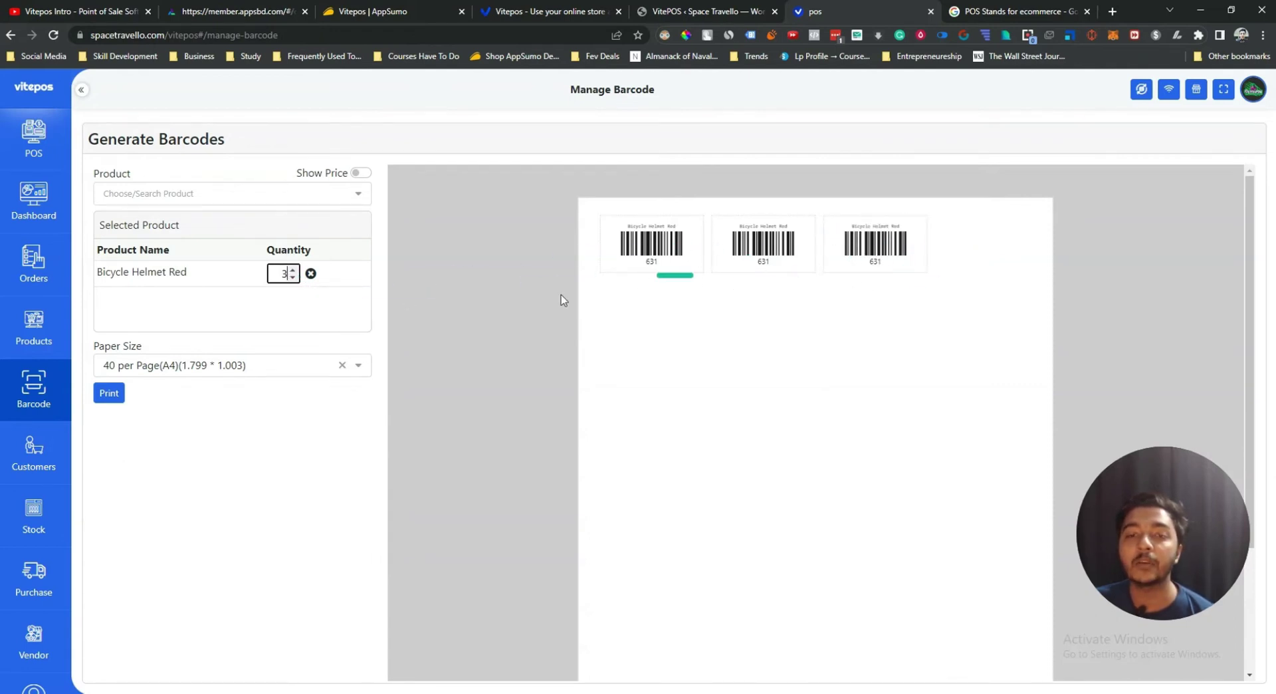
left_click(360, 175)
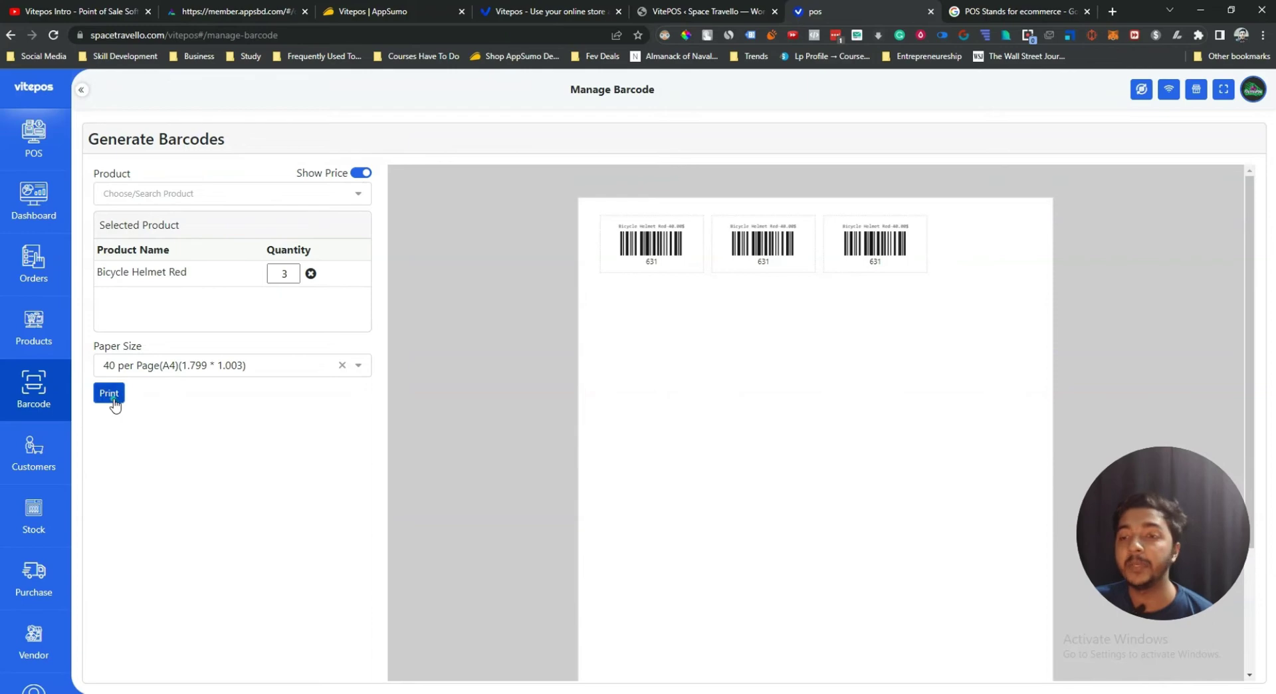
Open the Customers page, view the fields of the blank Add Customer form and close it.
left_click(42, 467)
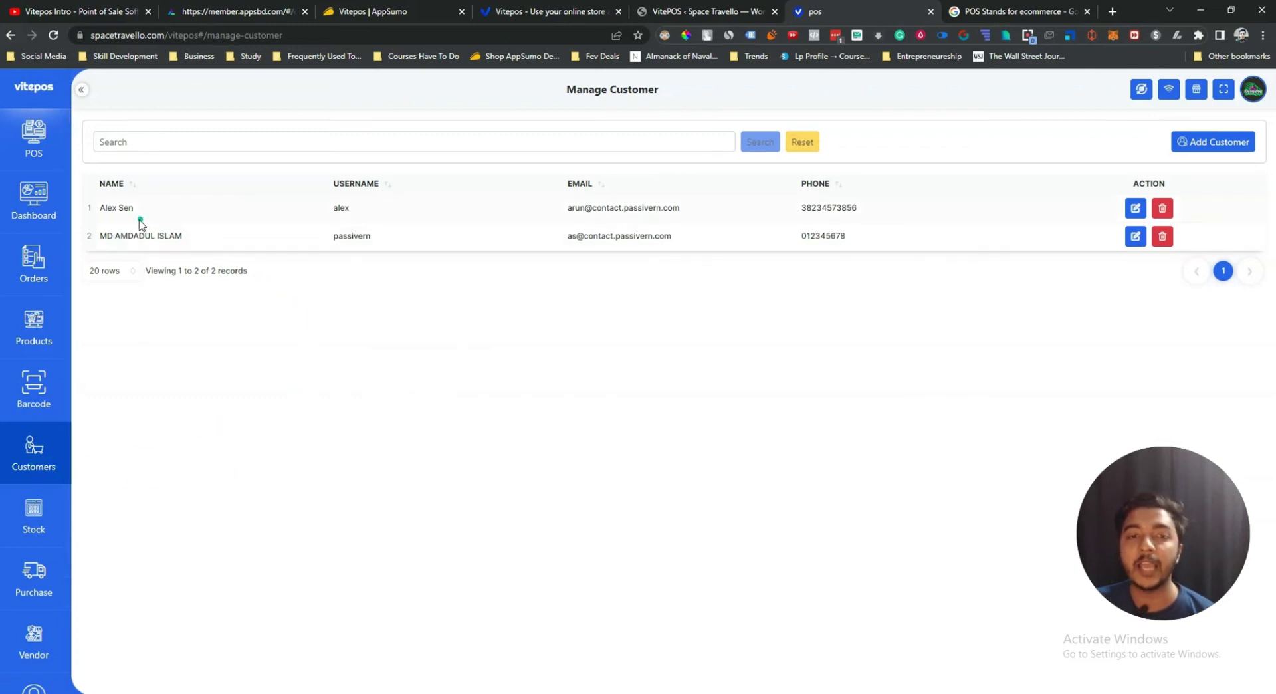
left_click(1229, 147)
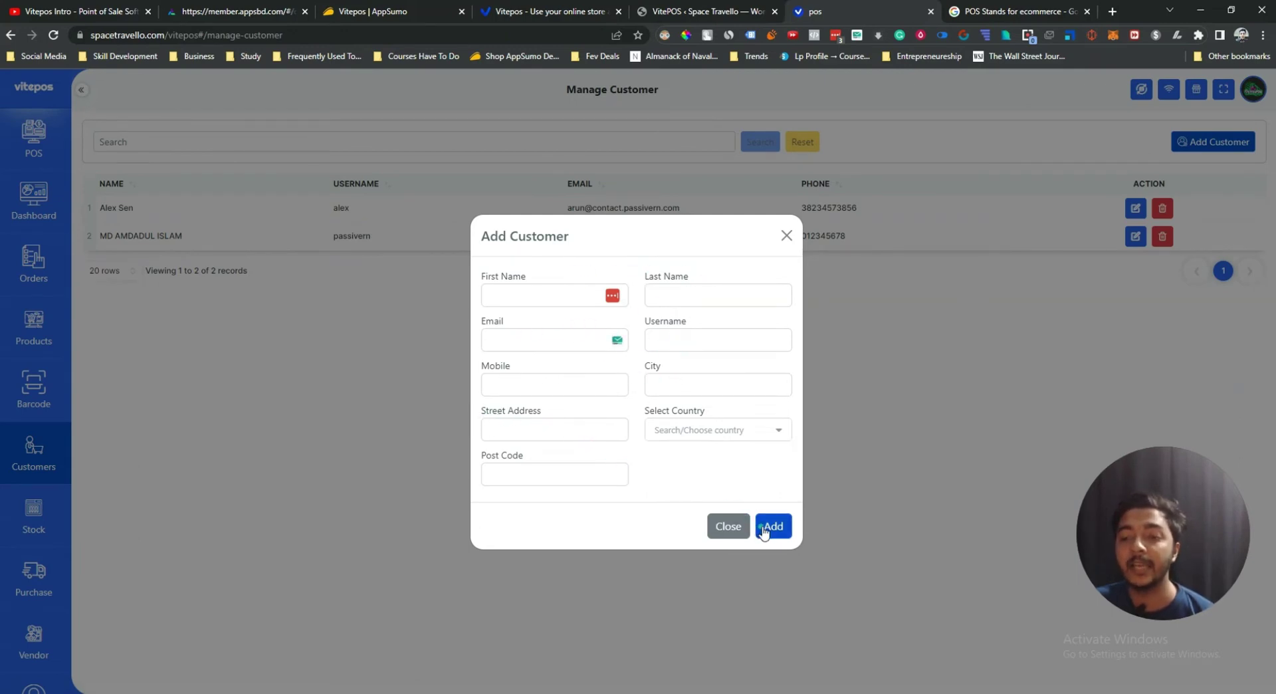
left_click(729, 527)
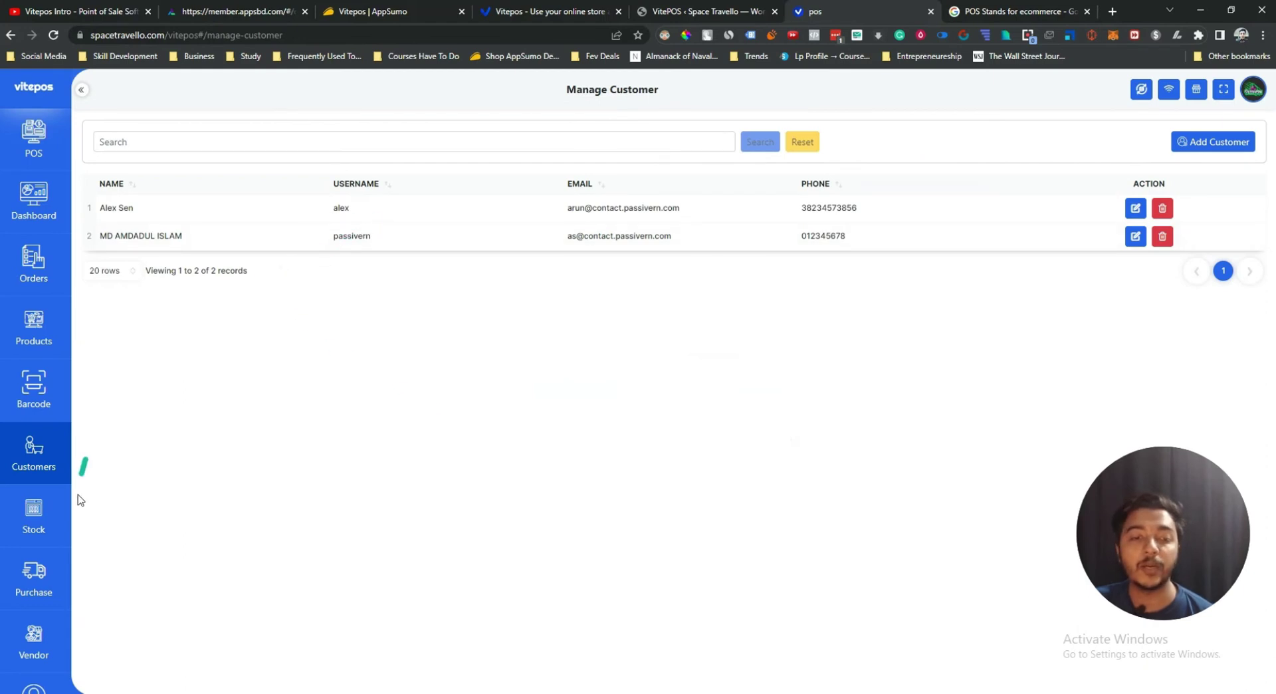
Open the Stock page and start a new stock entry with Vendor 1 as supplier and Outlet 1 as outlet.
left_click(32, 518)
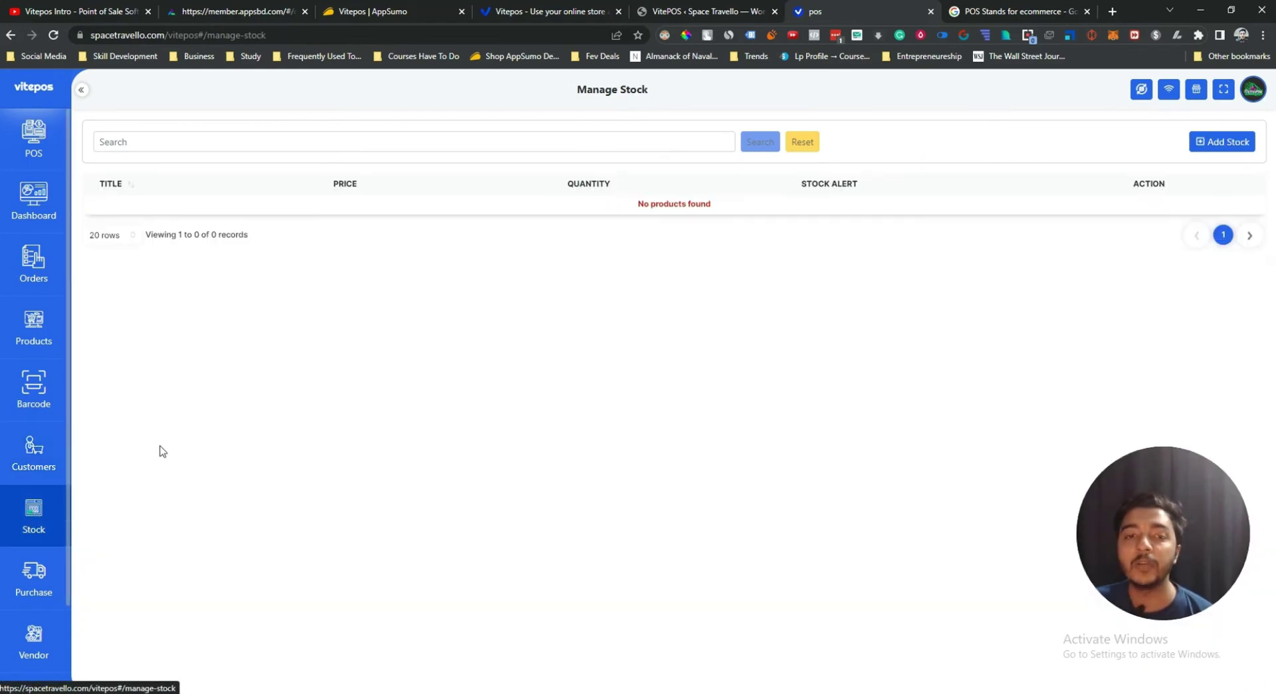
left_click(1226, 147)
left_click(444, 366)
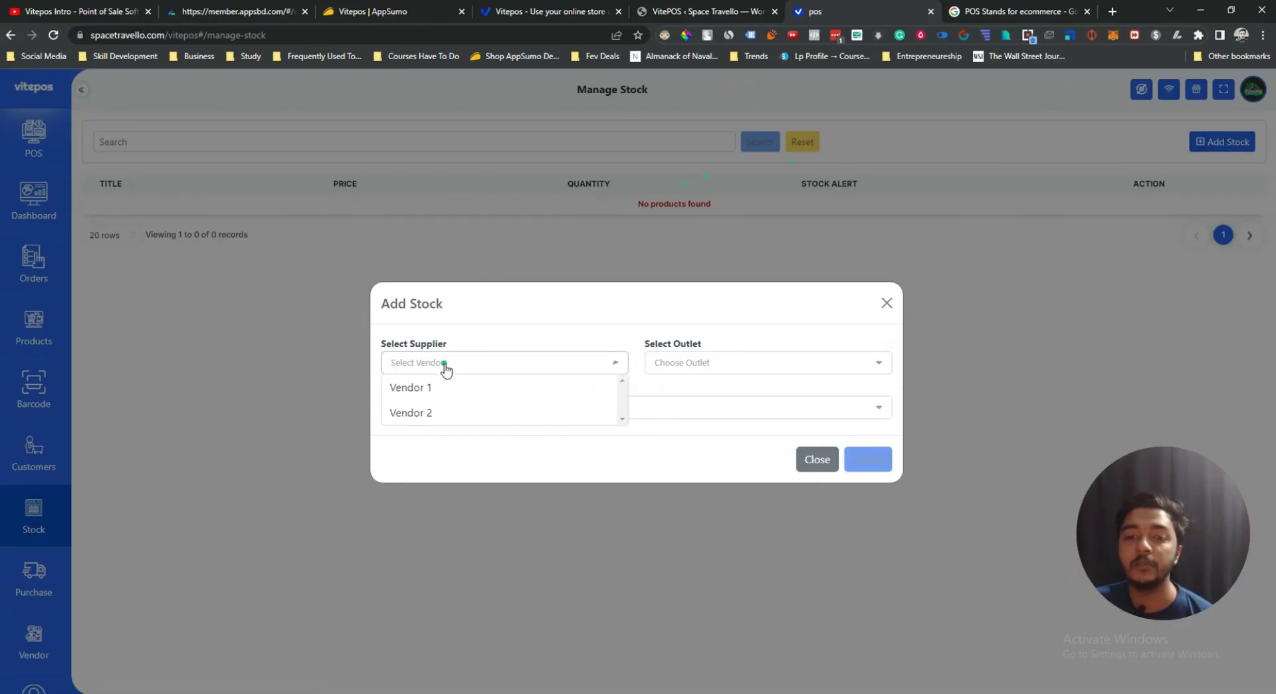
left_click(431, 391)
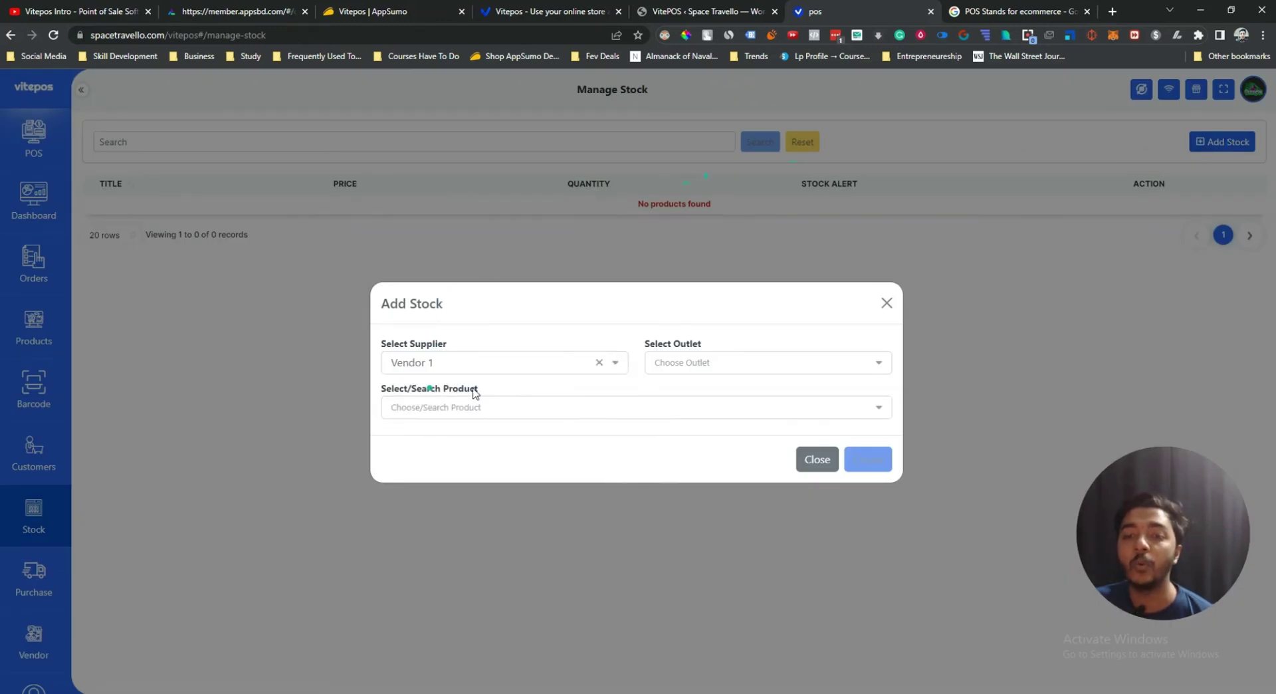
left_click(739, 368)
left_click(712, 389)
Add Kryo X26 MTB - Model Z to the stock entry with a quantity of 2.
left_click(485, 405)
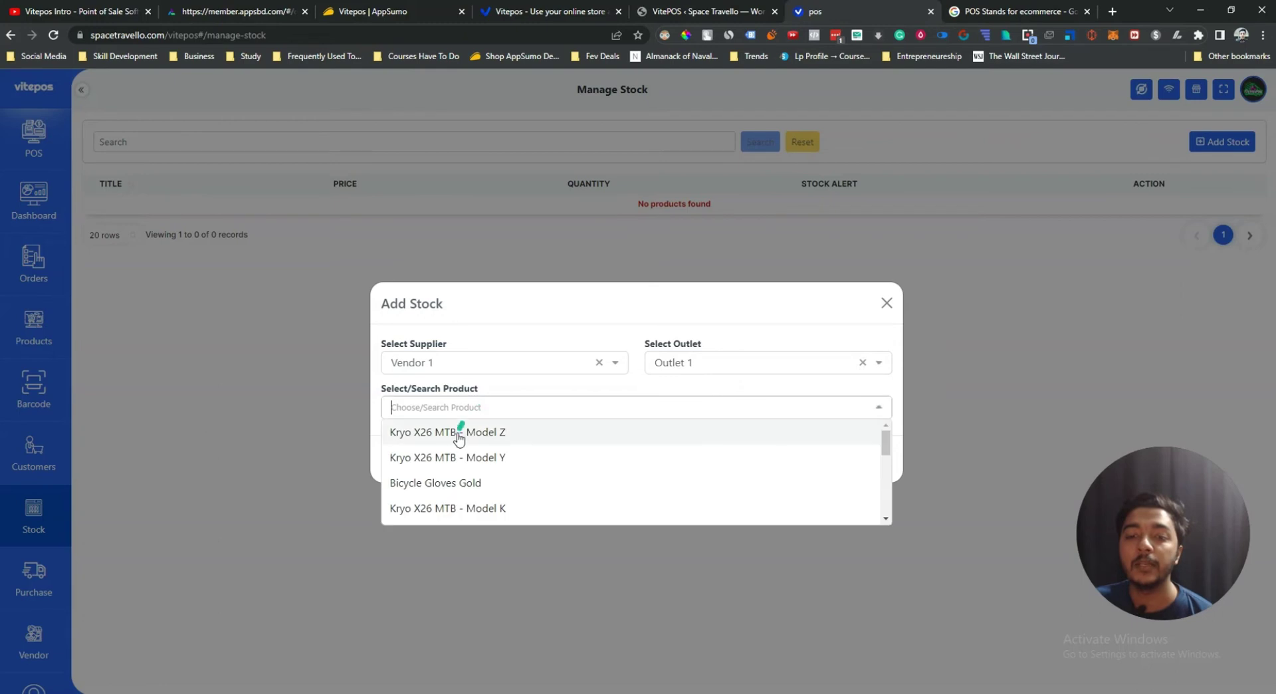
left_click(460, 434)
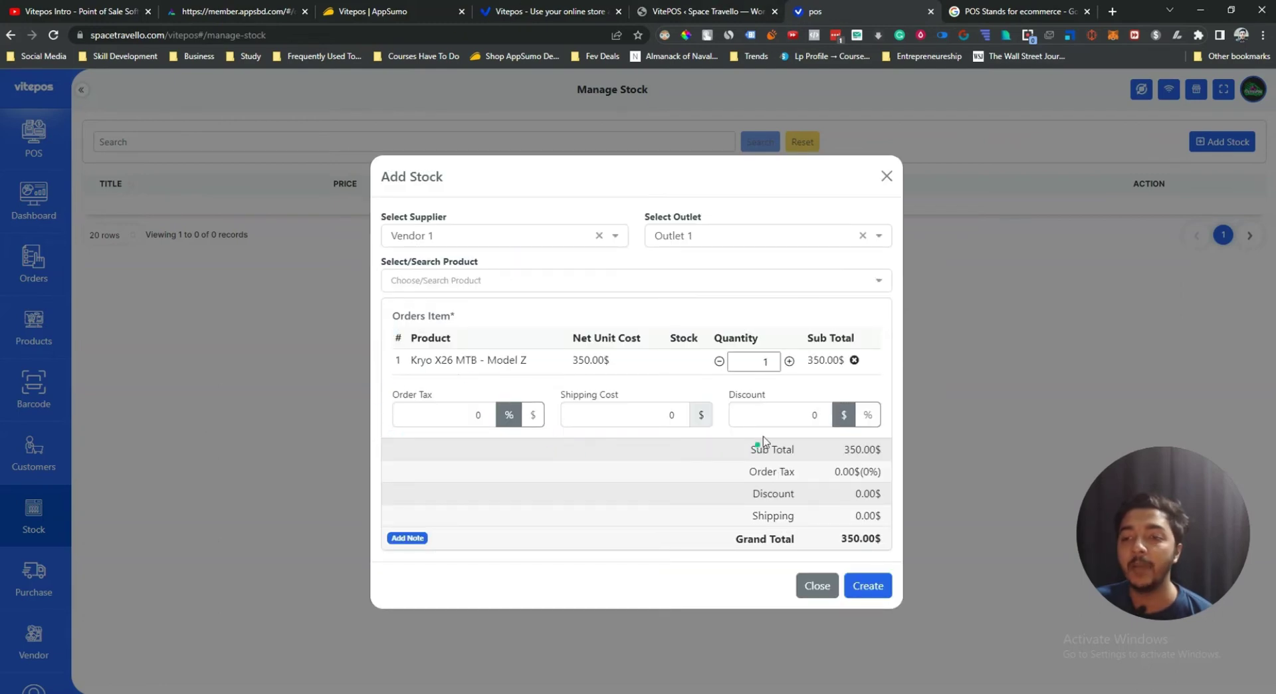
left_click(775, 357)
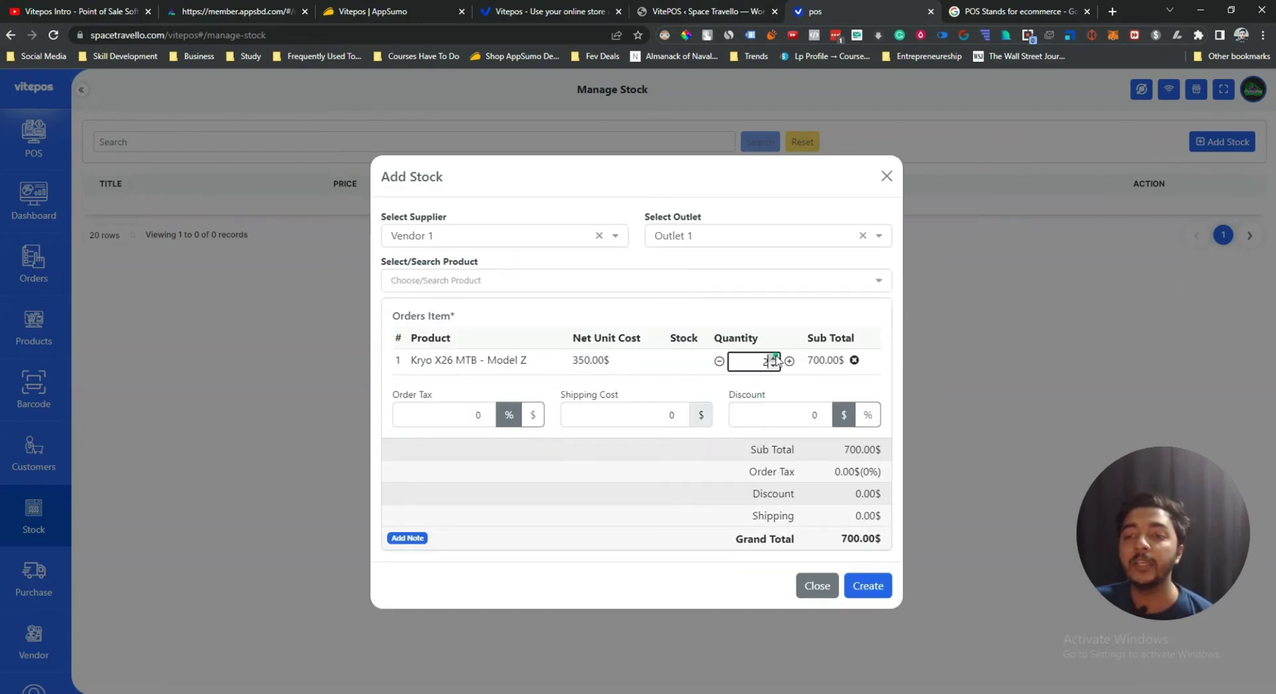
Set the bike's quantity to 4 in the stock entry and close the form without creating it.
left_click(775, 357)
left_click(764, 357)
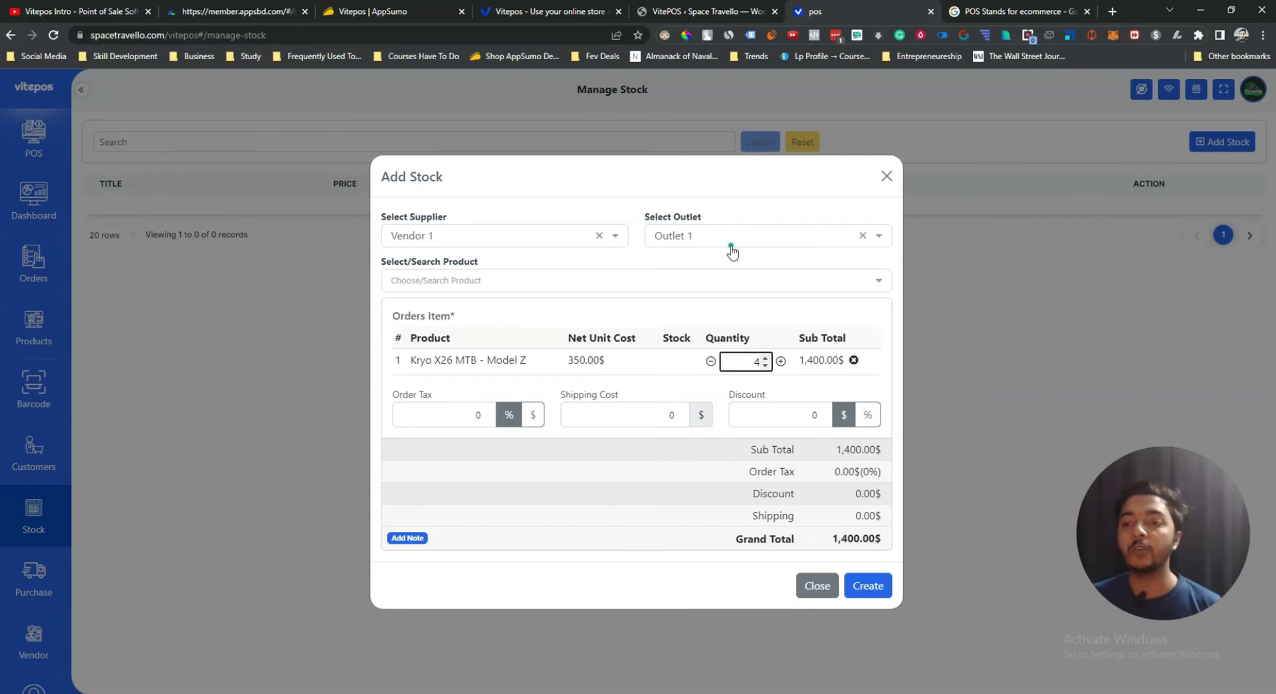
left_click(887, 176)
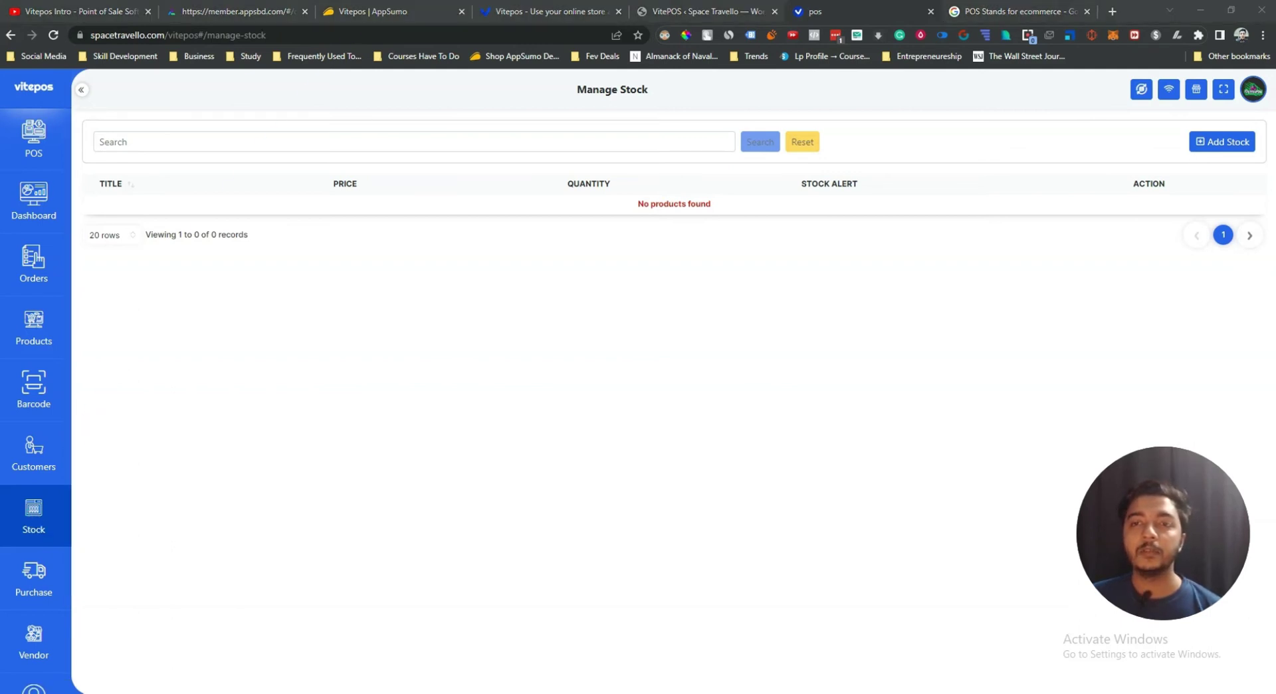
Open the Vendor page, view the fields of the blank Add Vendor form and close it.
scroll(36, 551, "down", 2)
left_click(37, 552)
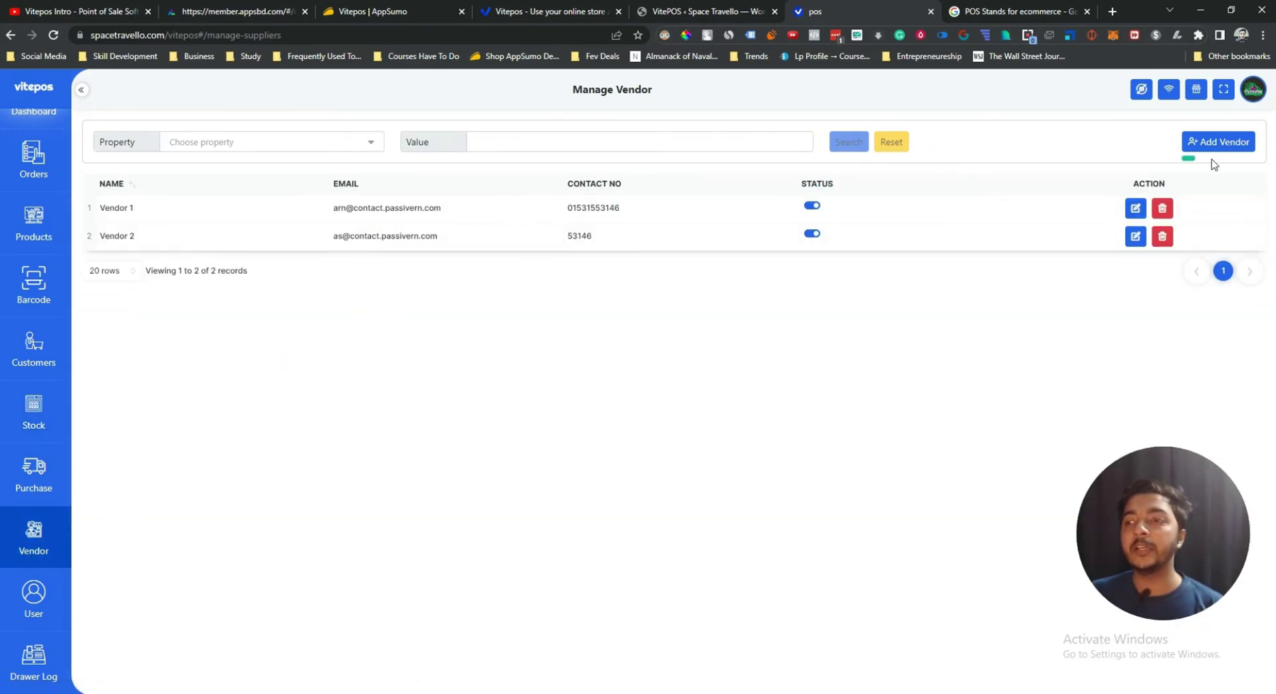
left_click(1245, 149)
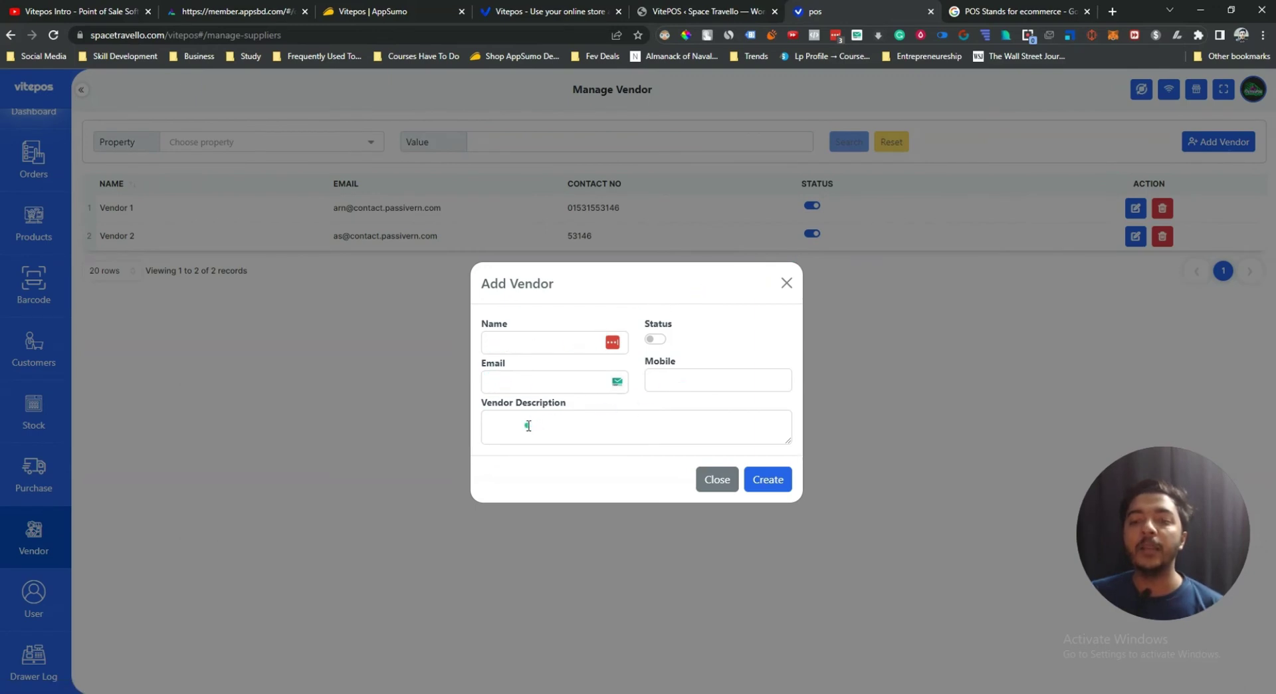
left_click(787, 284)
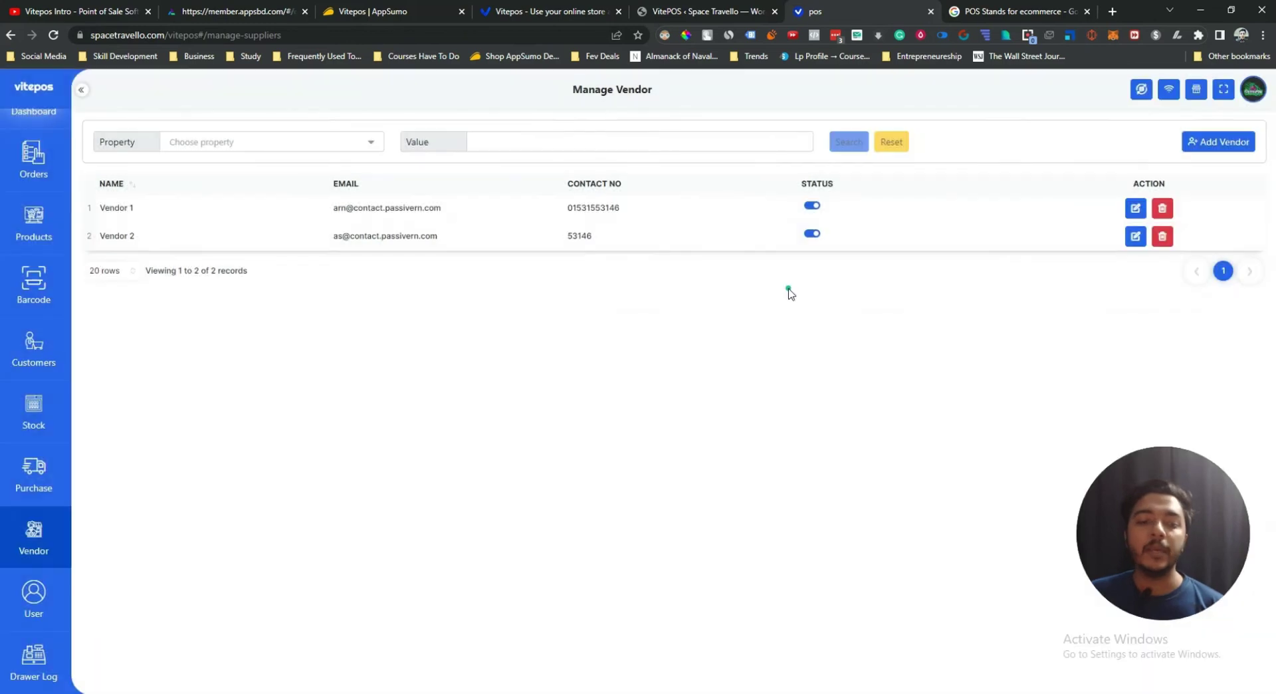
Visit the User page and open the Drawer Log to examine each counter's opening and closing amounts and closing time.
left_click(16, 620)
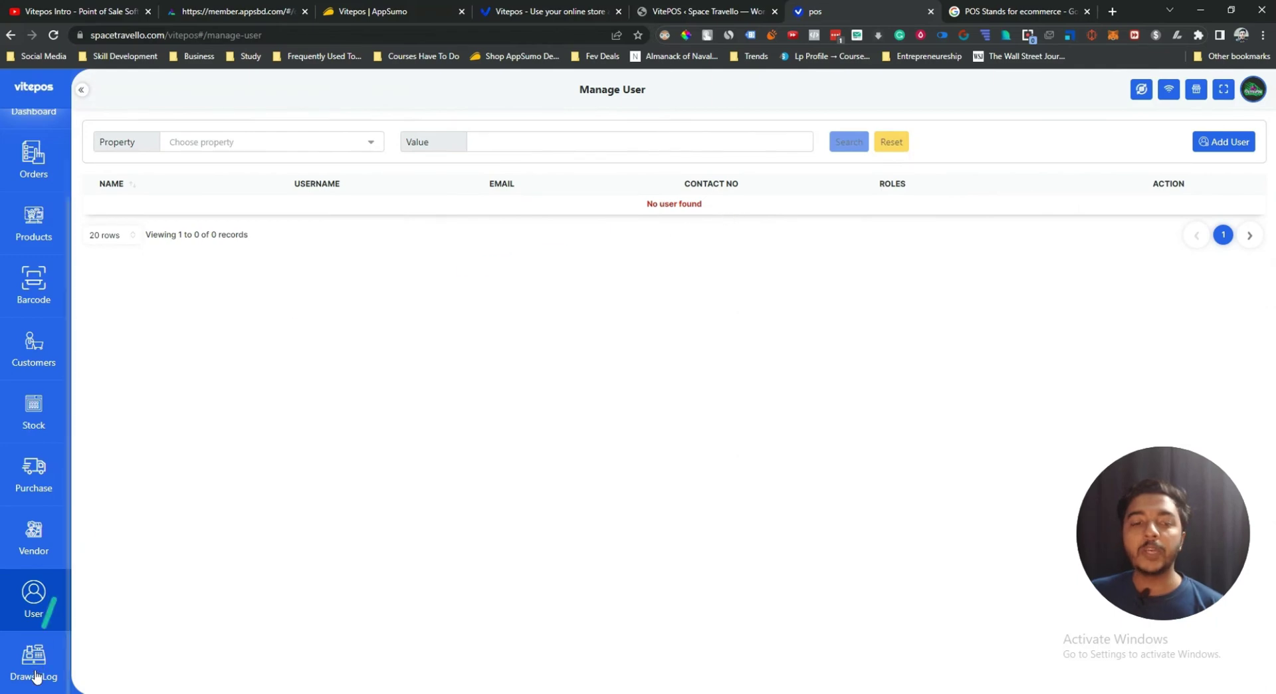
left_click(28, 678)
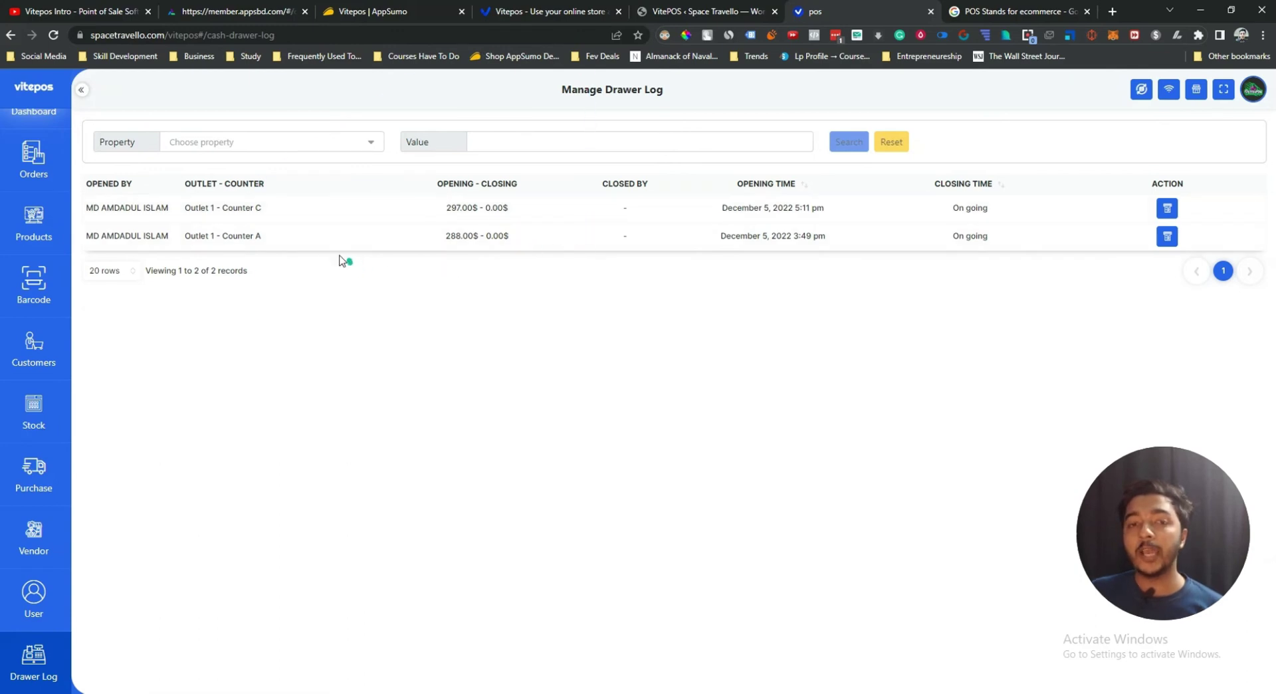
left_click_drag(221, 207, 262, 211)
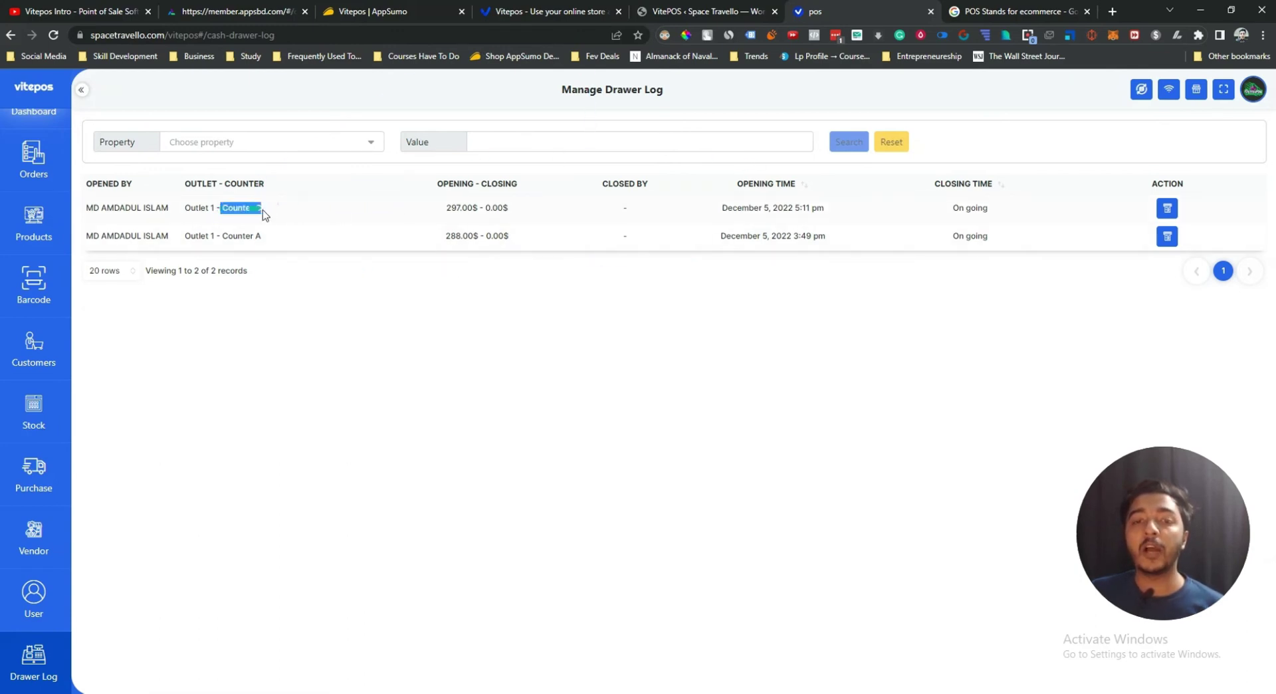
left_click_drag(447, 207, 509, 214)
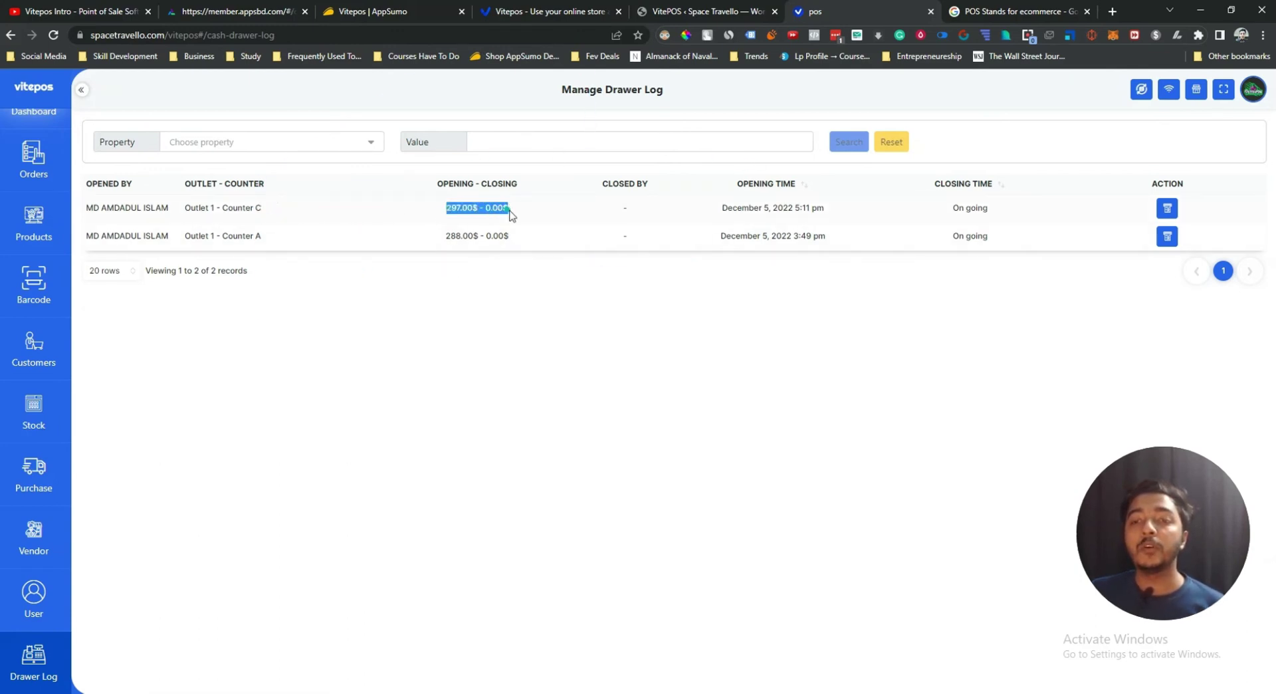
left_click(458, 209)
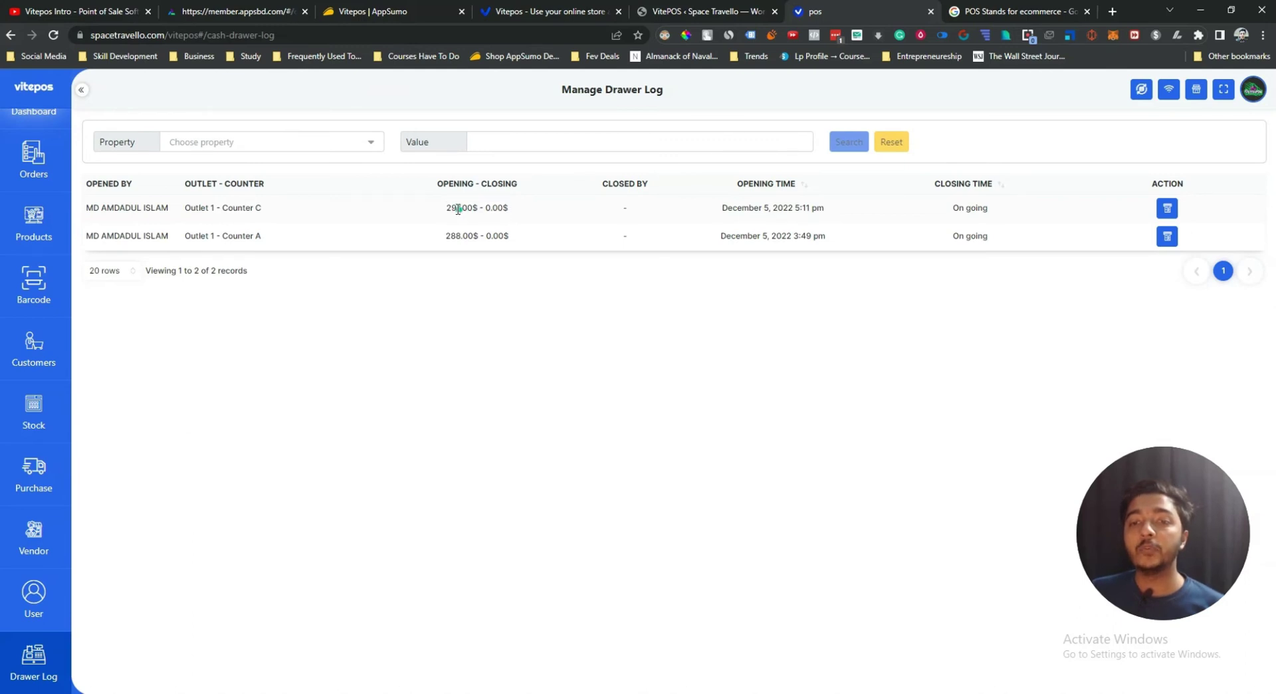
left_click_drag(451, 206, 523, 212)
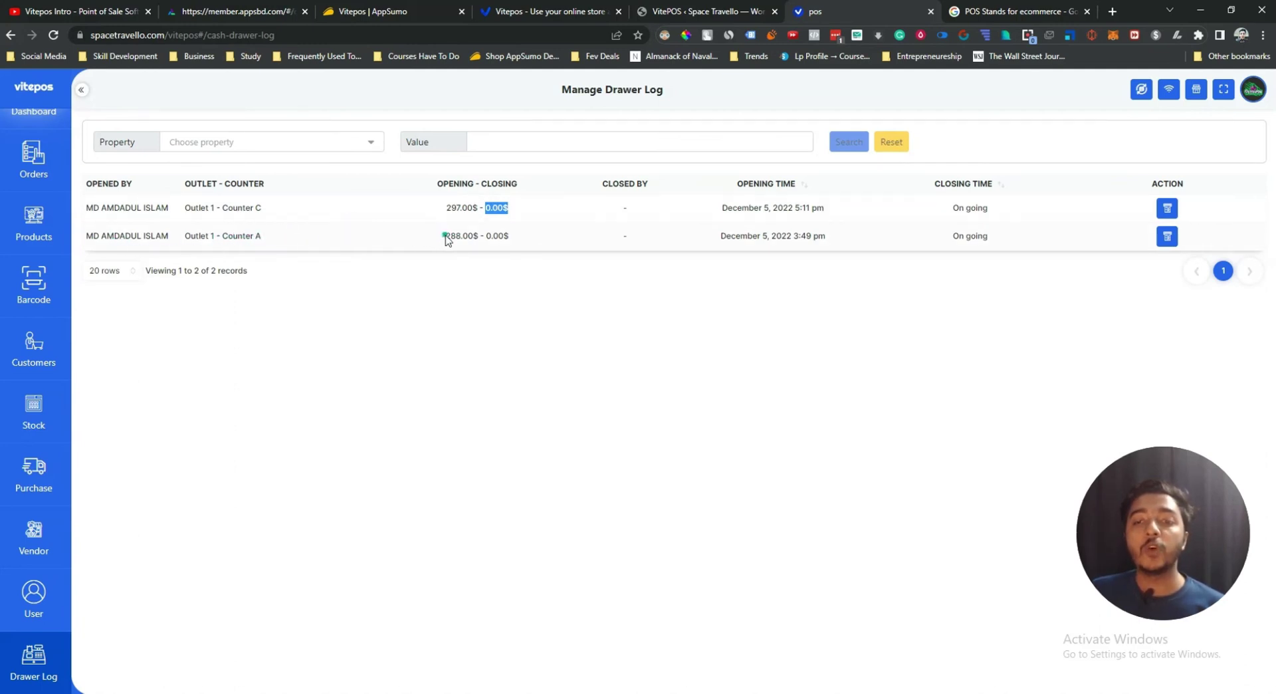
left_click_drag(446, 237, 520, 242)
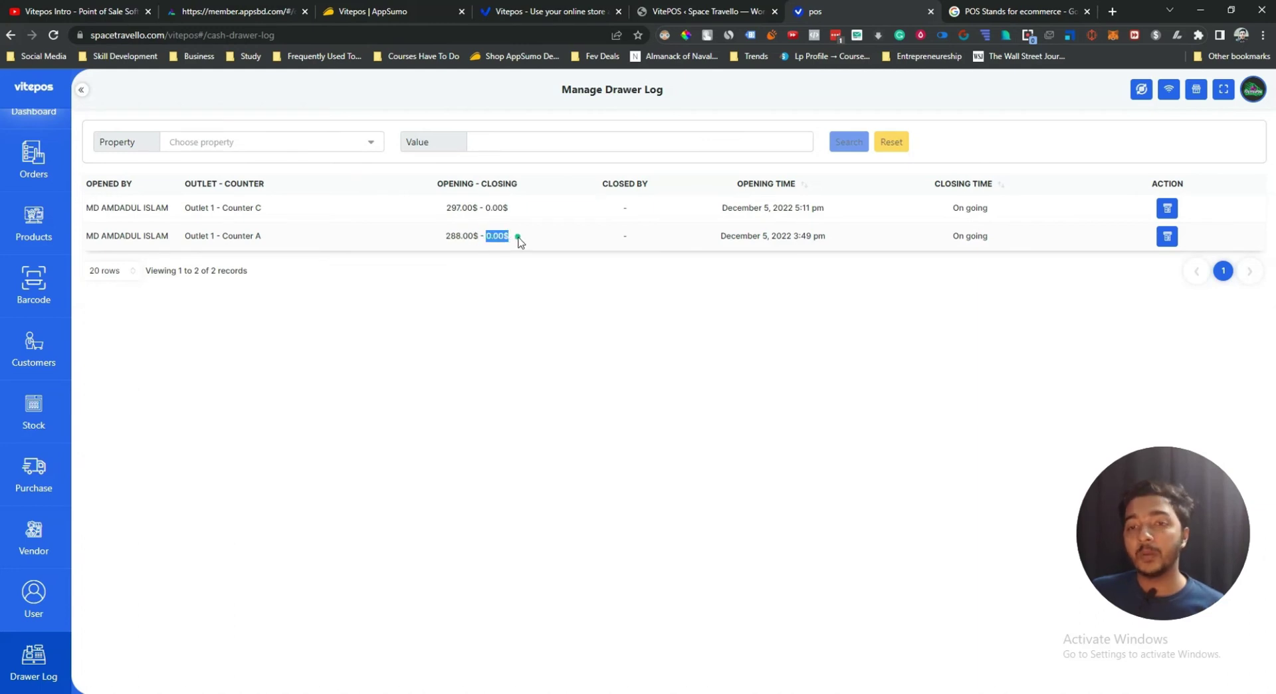
left_click_drag(954, 208, 1071, 242)
left_click(986, 295)
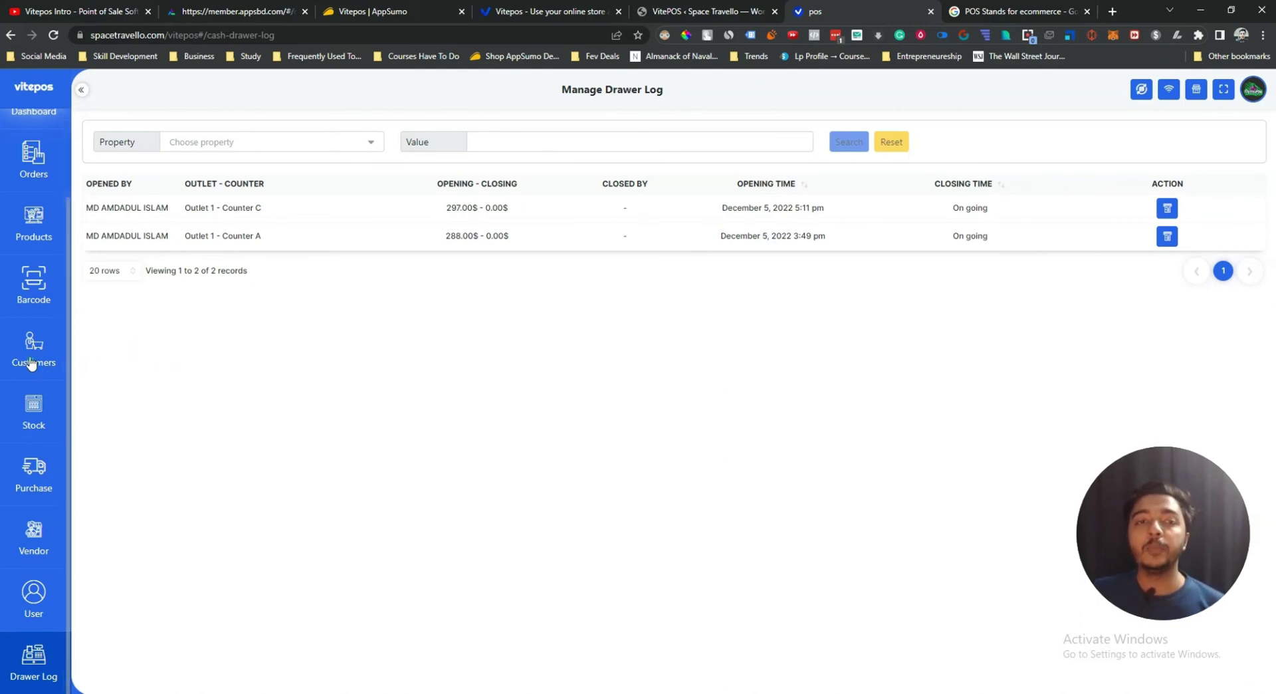
Return to the POS screen, switch to the VitePOS settings in WordPress and examine the invoice preview in Print Settings.
scroll(33, 365, "up", 2)
left_click(36, 134)
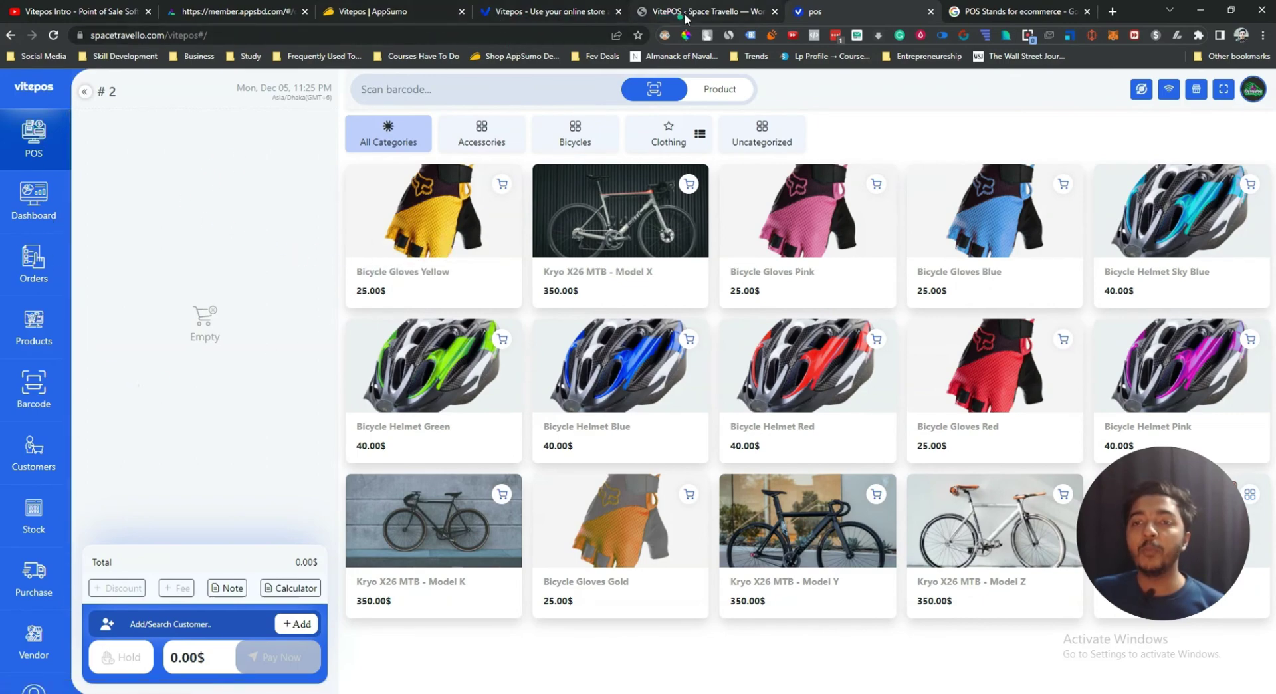
left_click(688, 18)
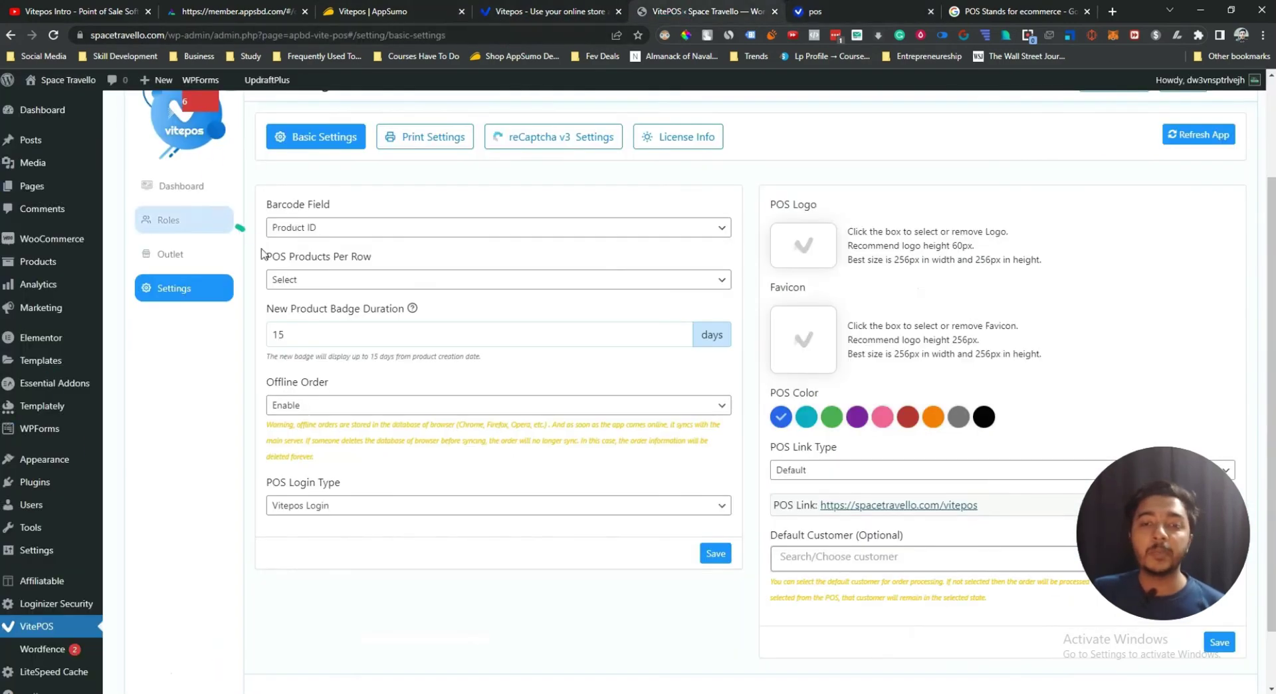
scroll(483, 412, "up", 2)
left_click(434, 271)
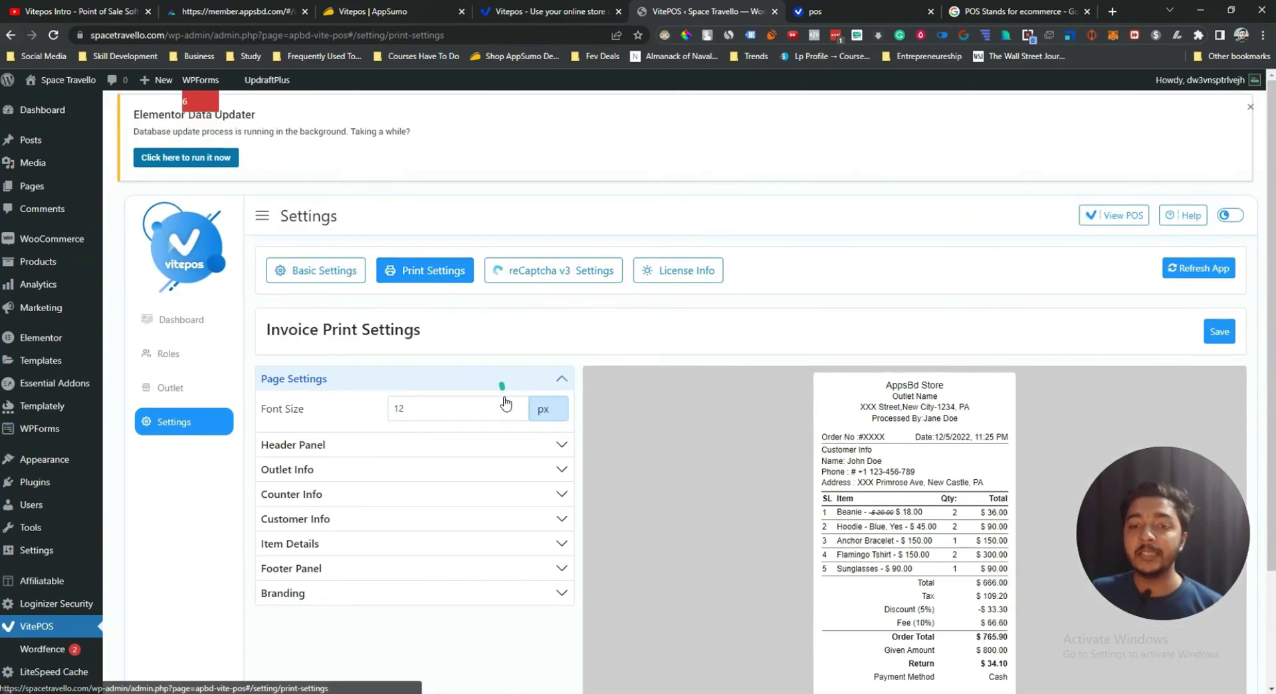
scroll(867, 351, "down", 2)
left_click_drag(861, 327, 948, 541)
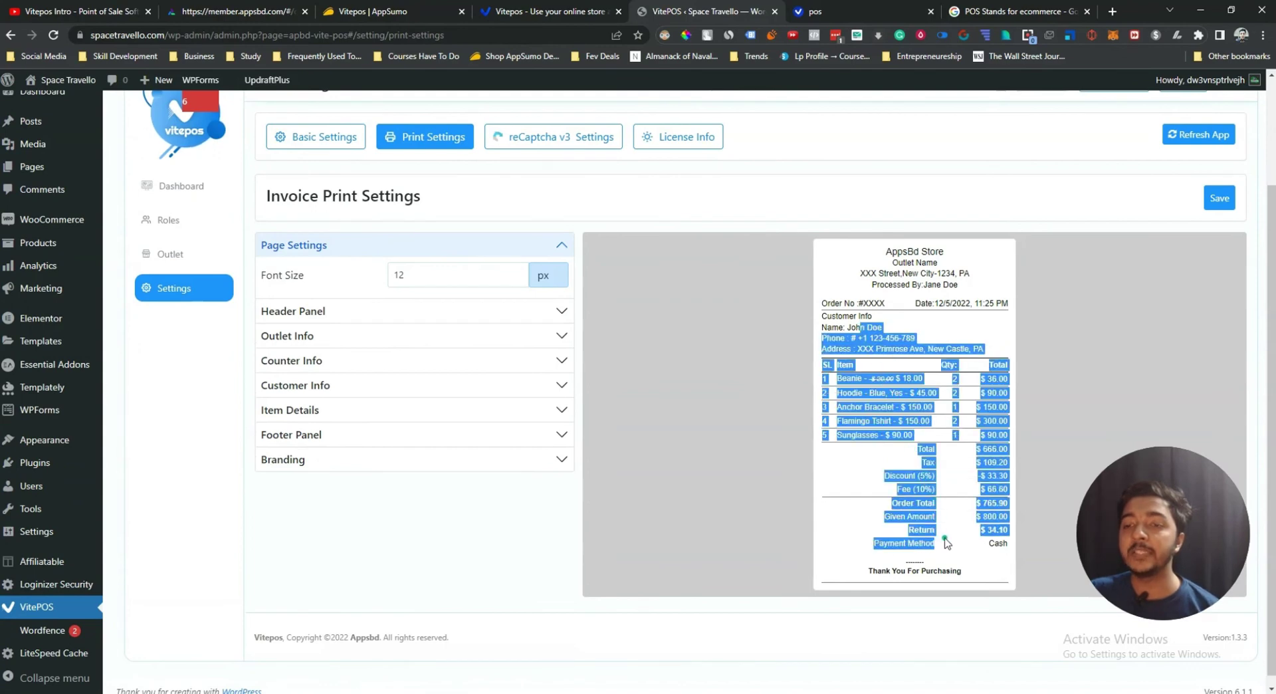
Expand the Header Panel of the invoice print settings and select the header text AppsBd Store.
left_click(377, 311)
left_click(428, 376)
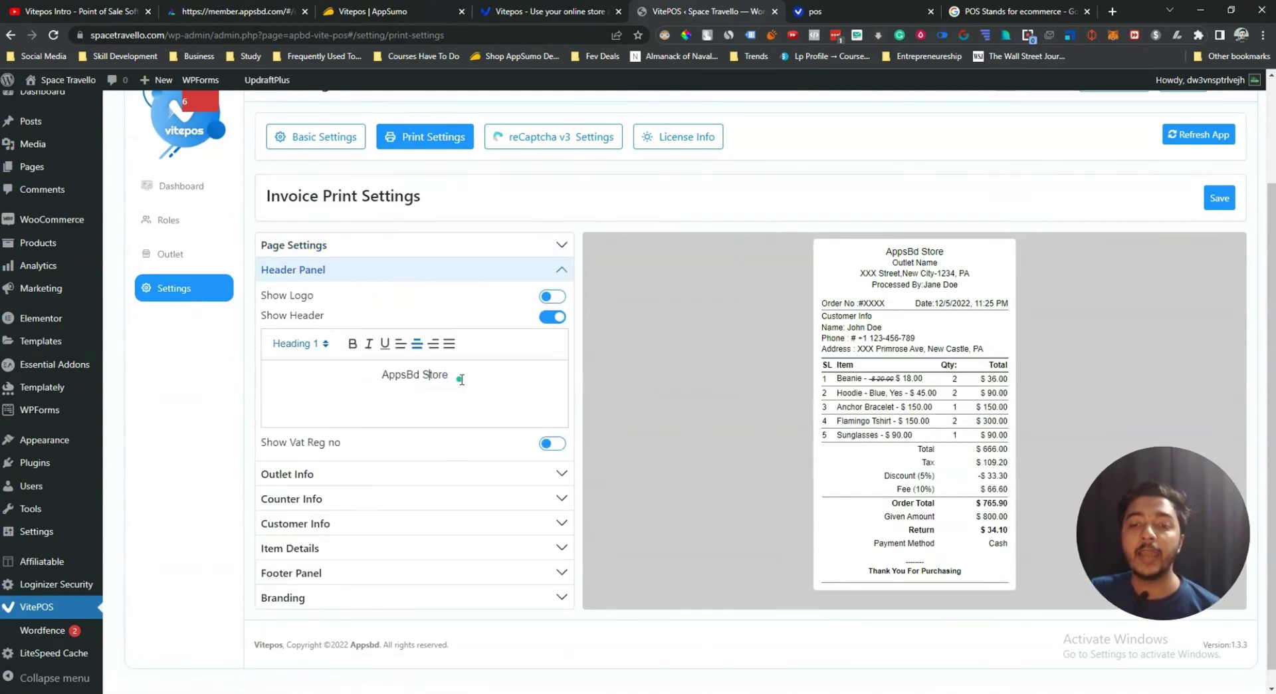
left_click_drag(461, 377, 348, 378)
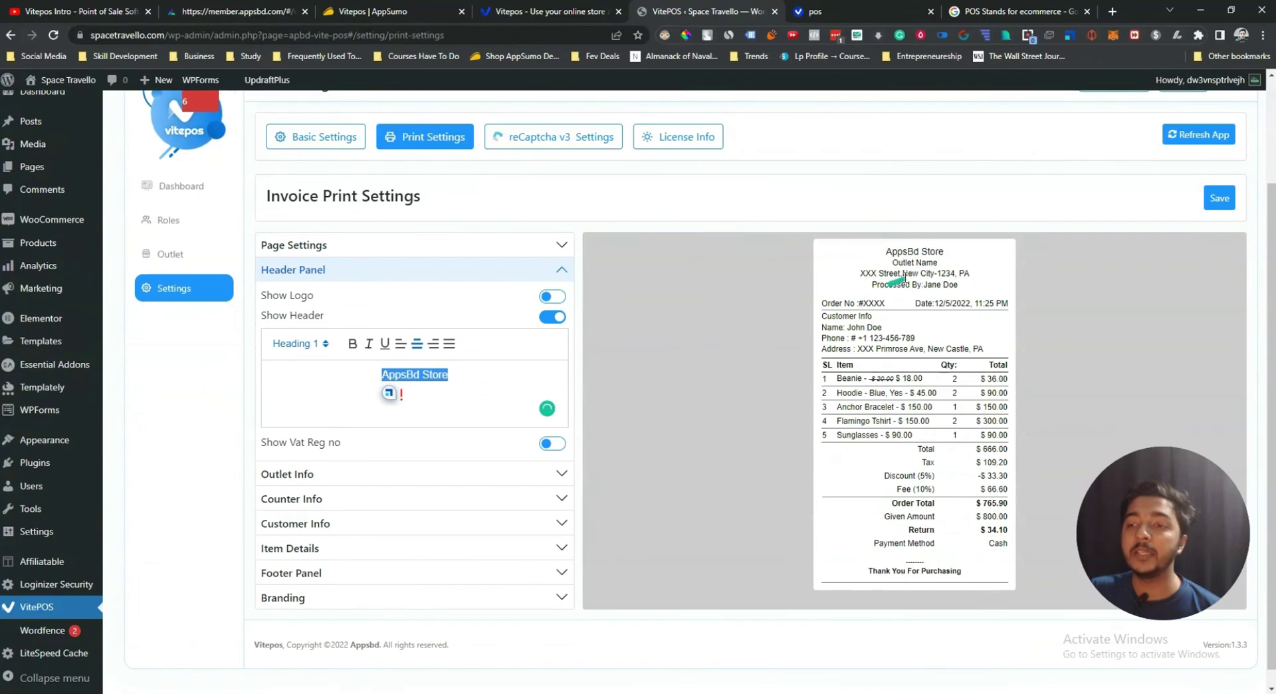
Look through the Outlet Info, Counter Info, Customer Info, Item Details and Footer Panel options of the invoice.
left_click(392, 474)
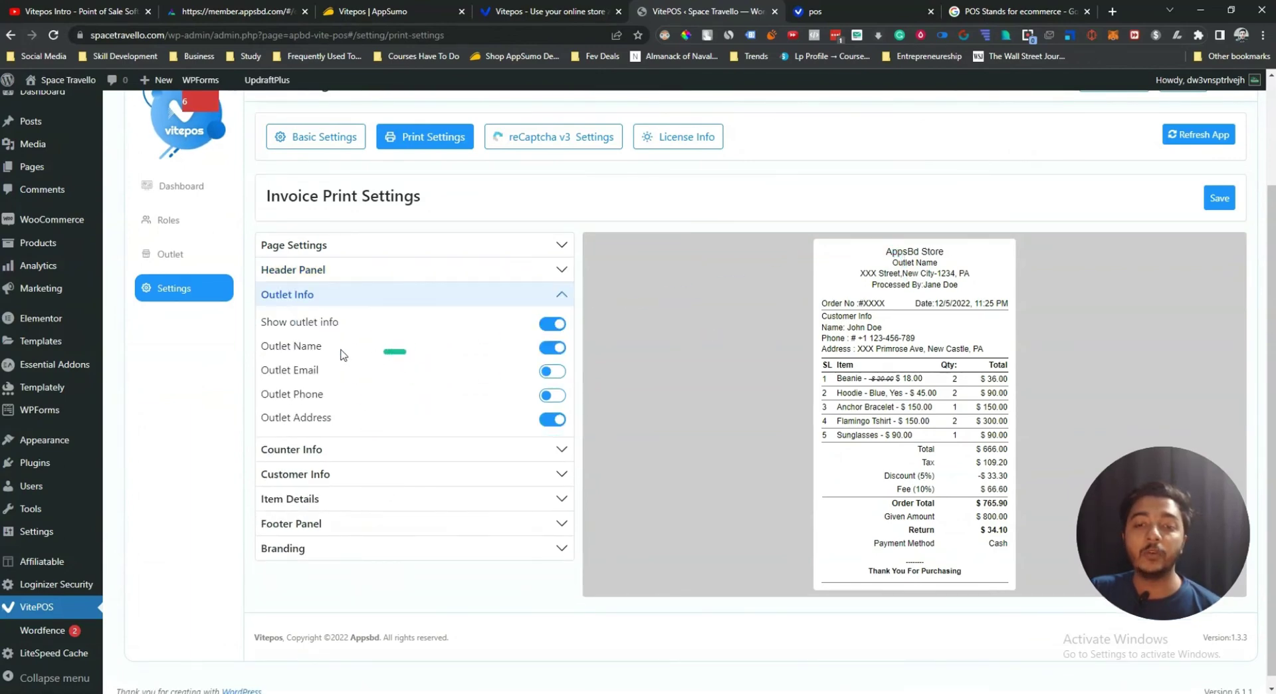
left_click(353, 452)
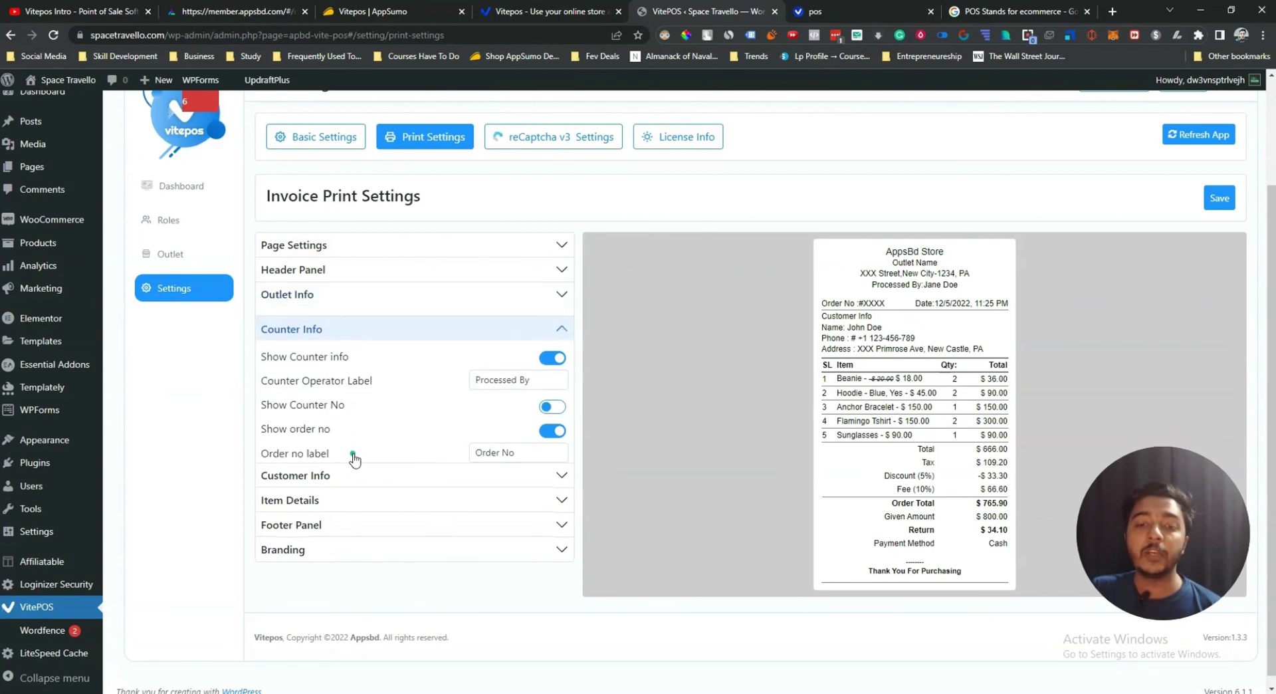
left_click(310, 477)
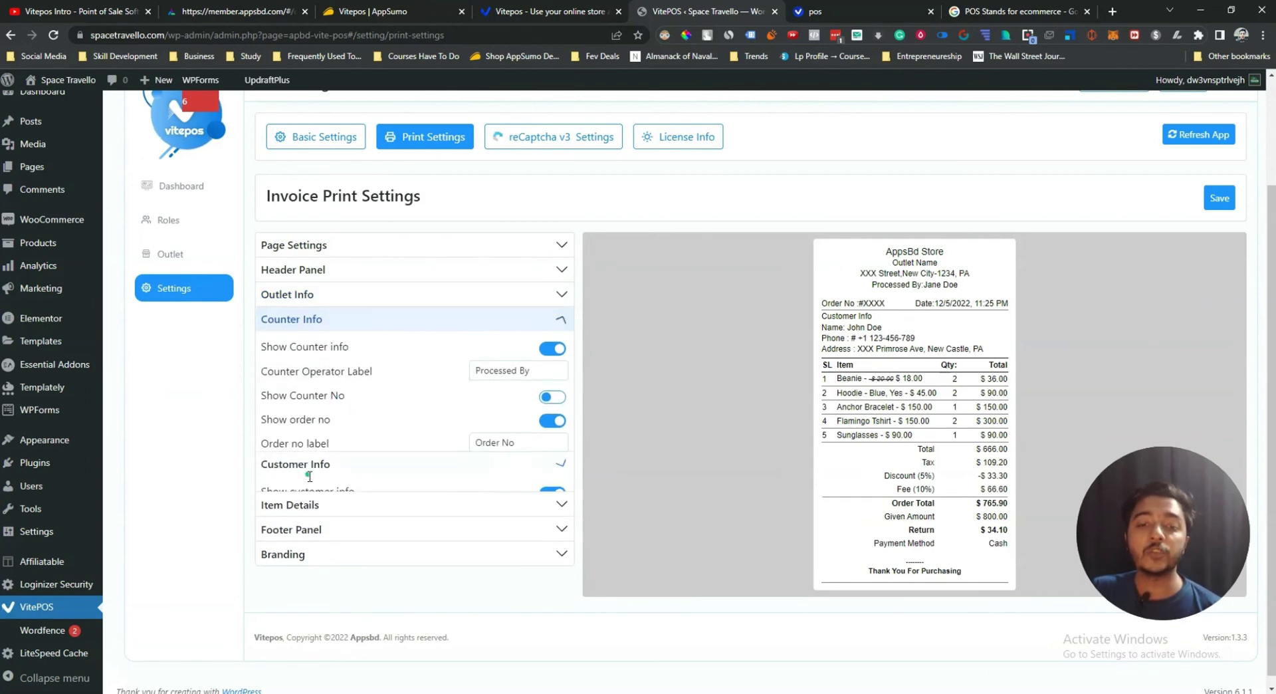
left_click(304, 544)
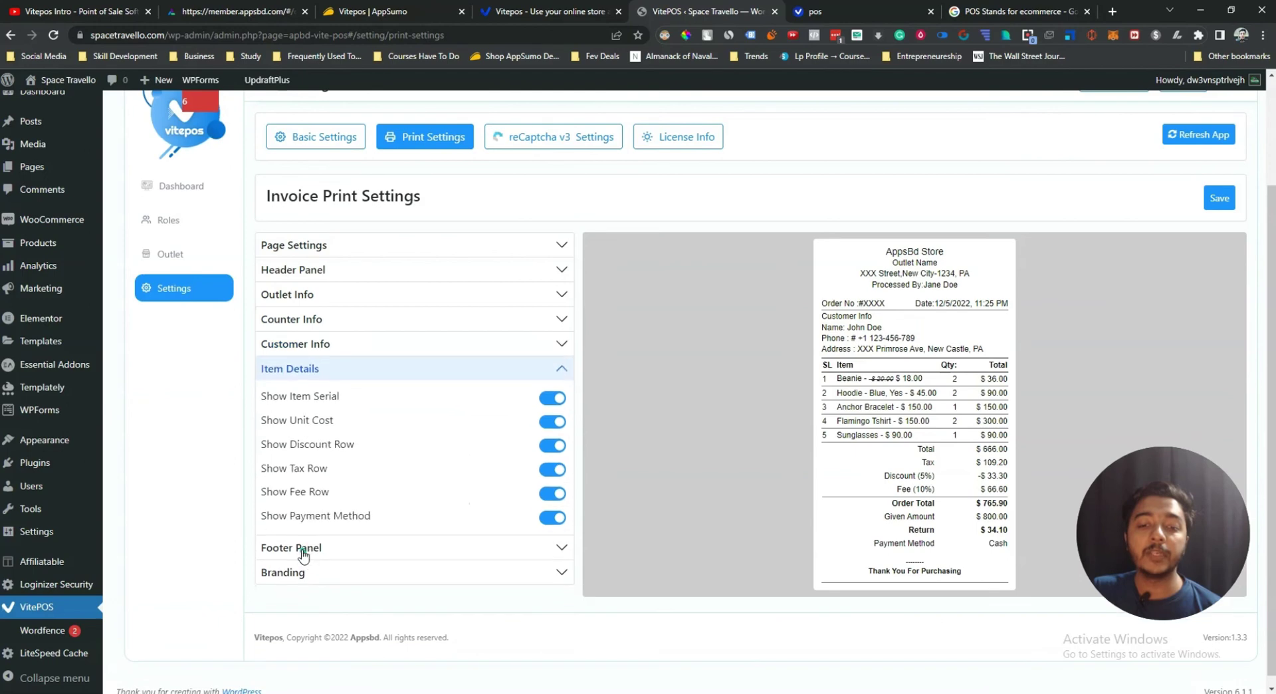
left_click(303, 553)
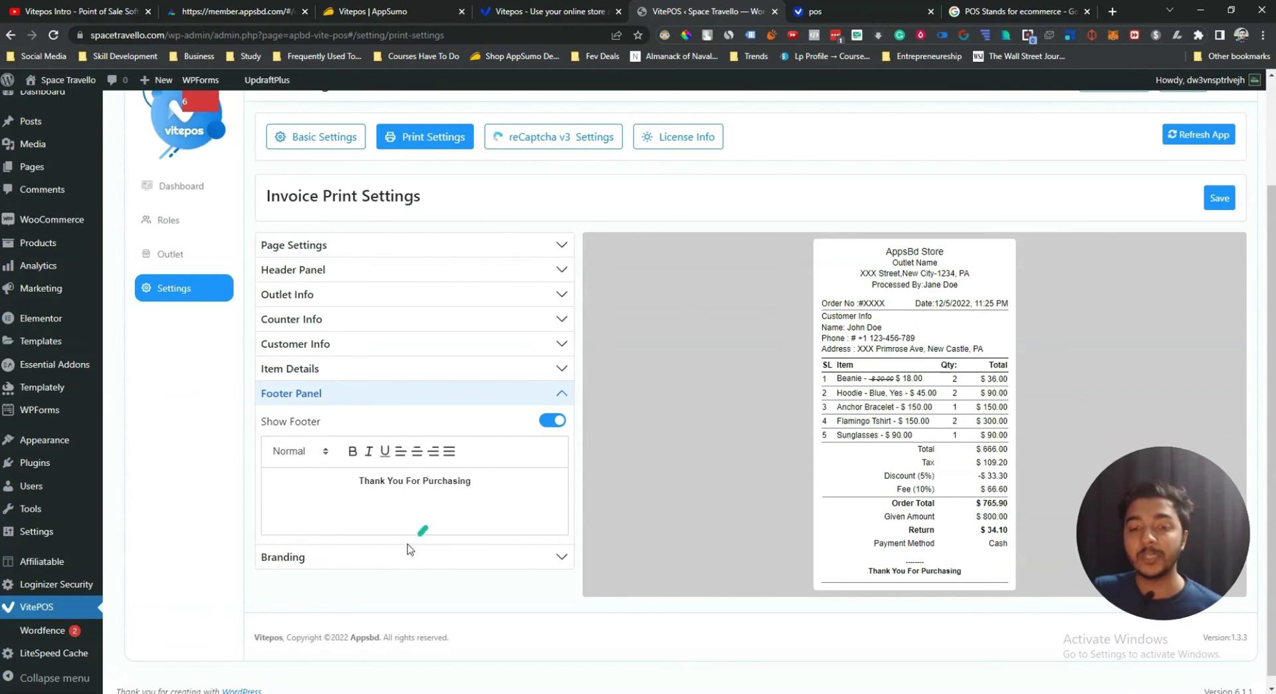
Turn on invoice Branding, inspect the branding line, and turn Branding off again.
left_click(389, 556)
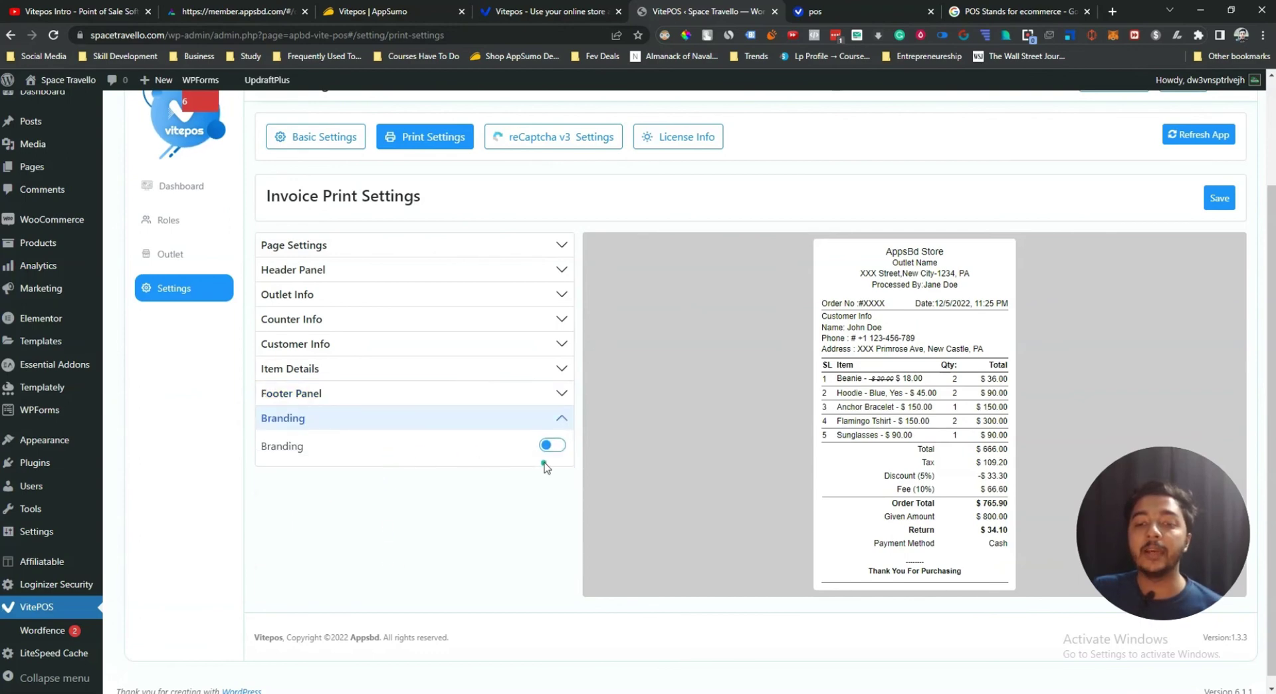
left_click(557, 446)
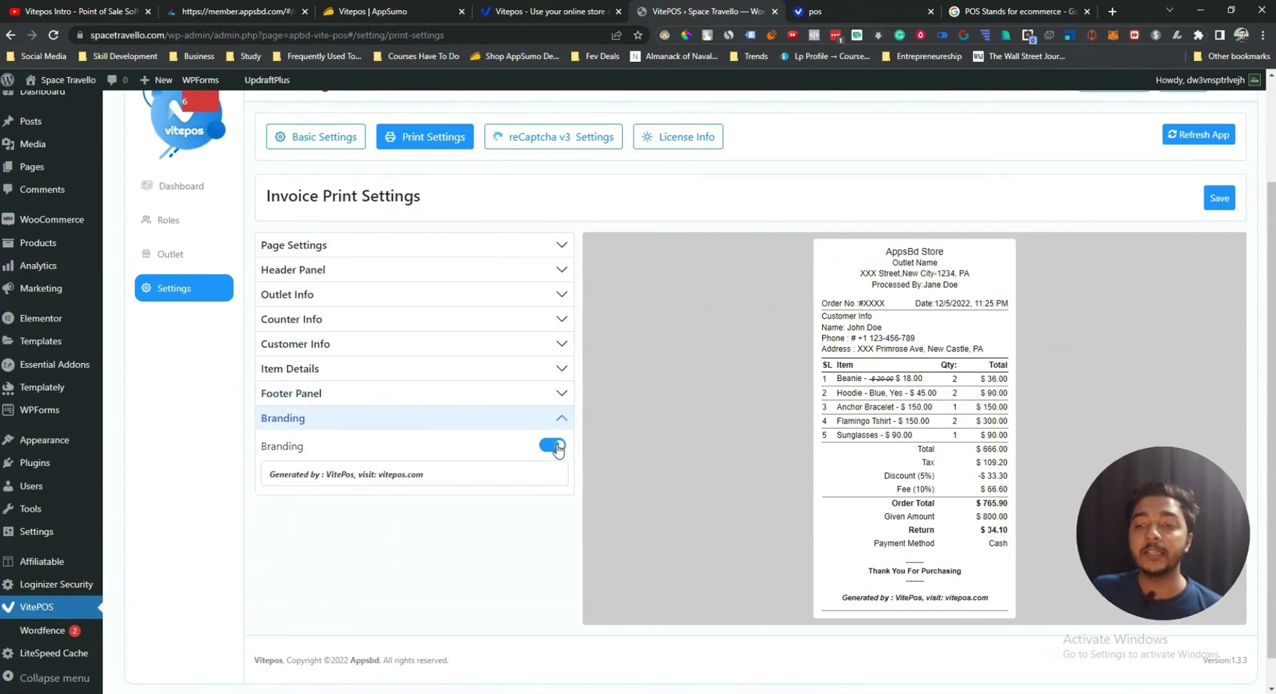
left_click_drag(325, 474, 424, 475)
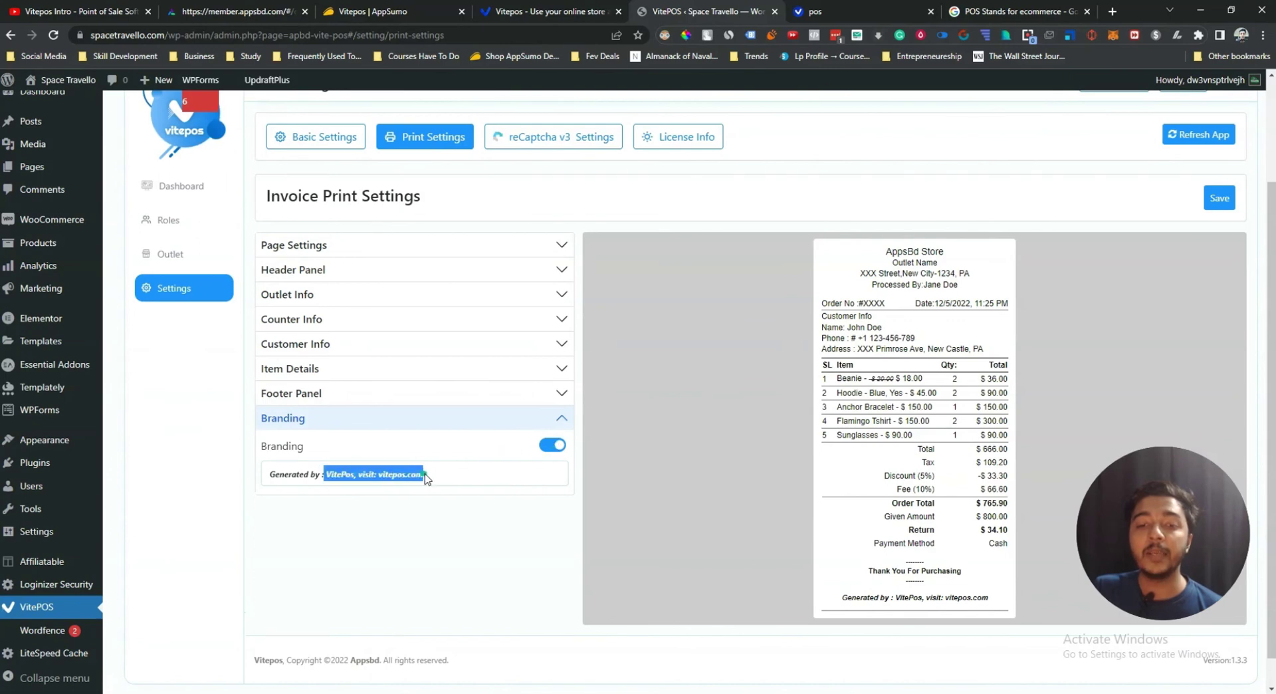
triple_click(430, 478)
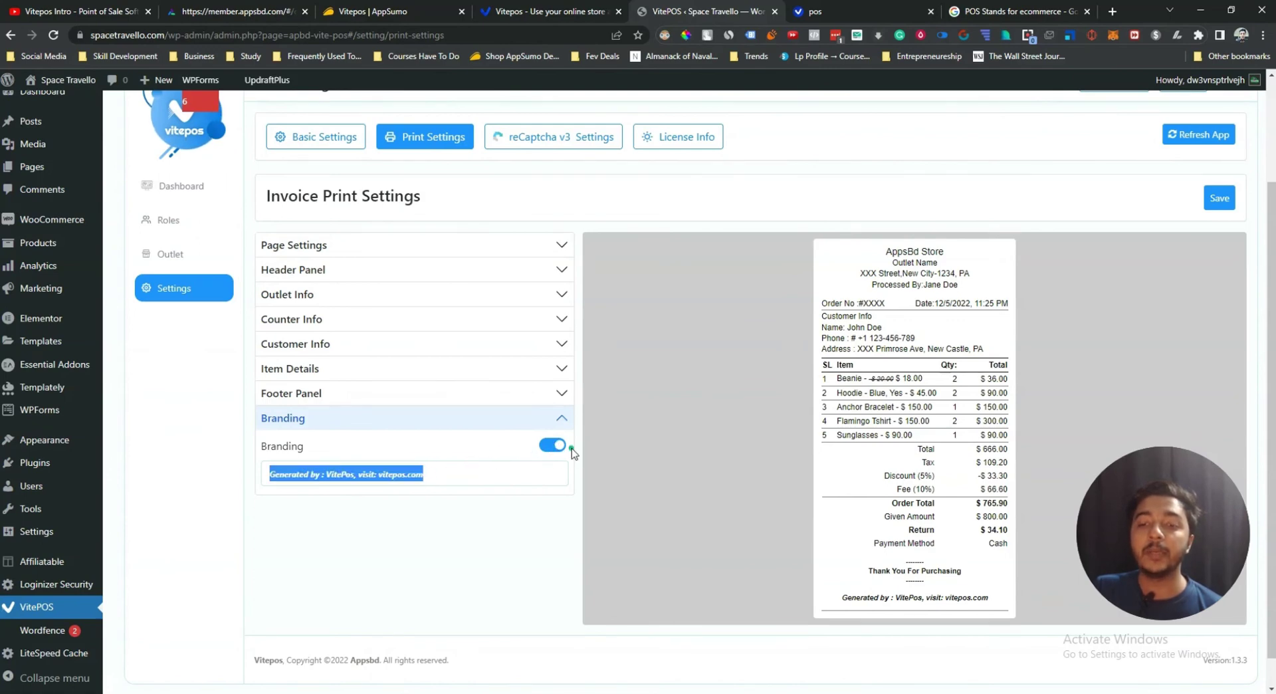
left_click(555, 446)
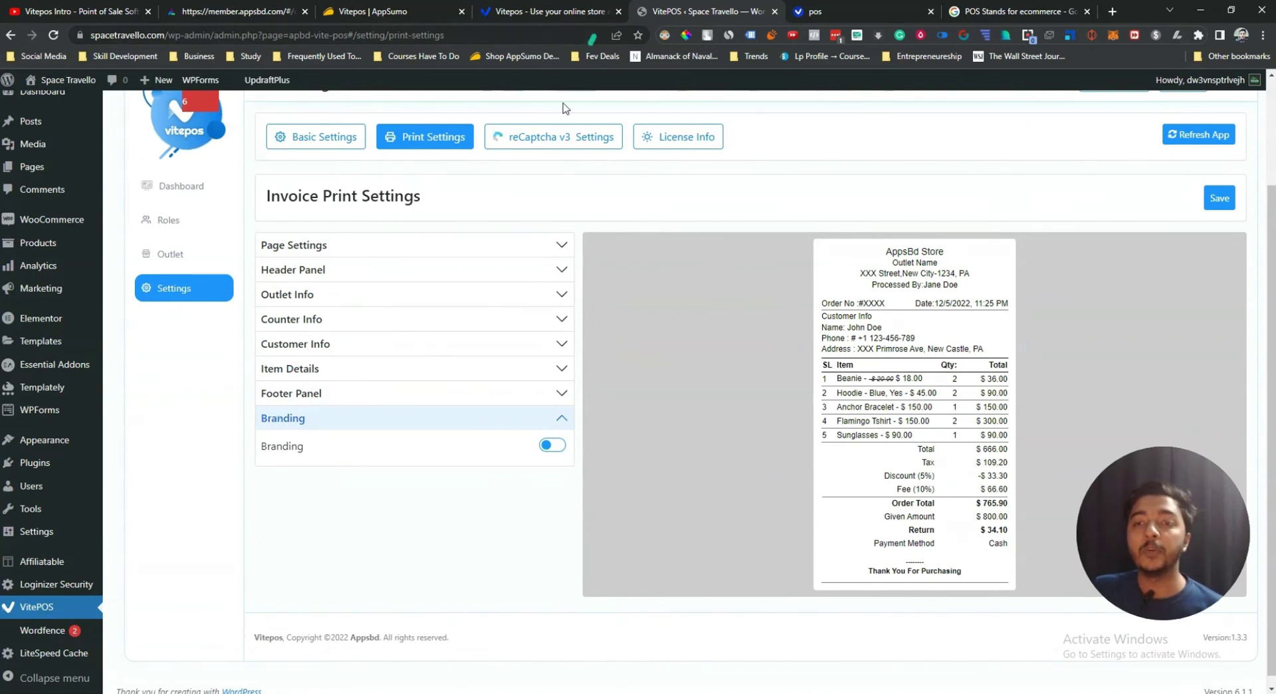
Enable reCaptcha V3 to view its site key and secret key fields, and disable it again.
left_click(551, 139)
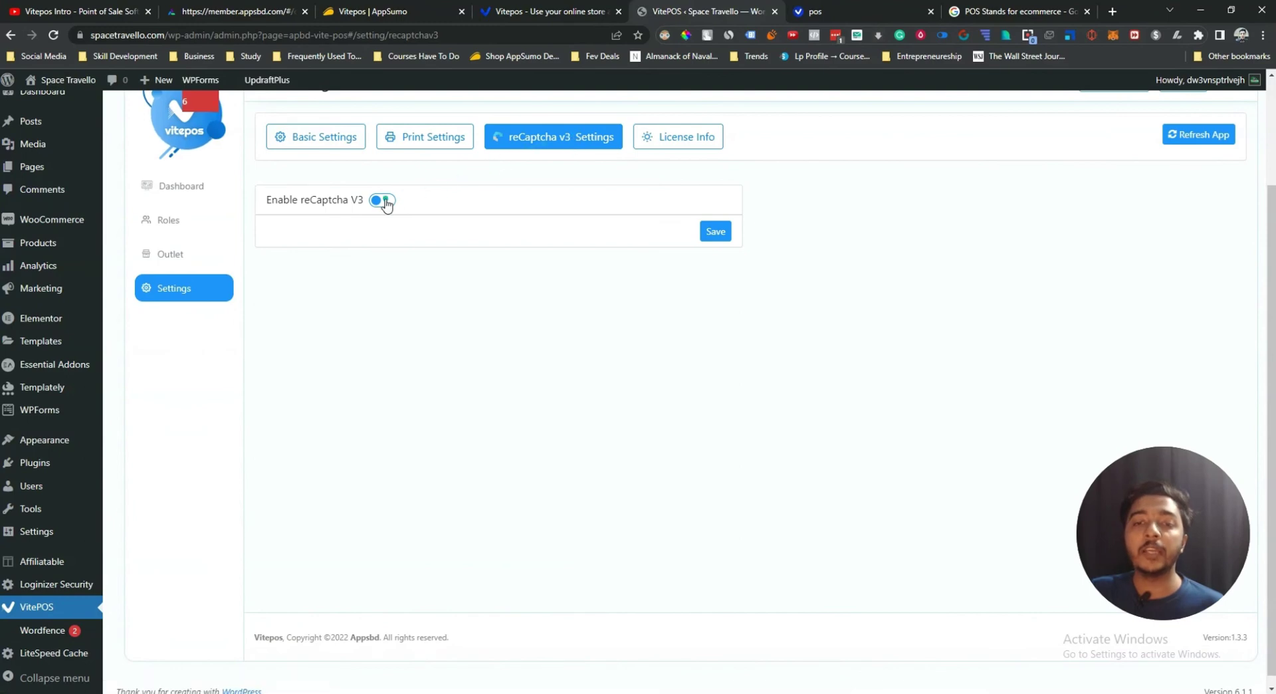
left_click(383, 200)
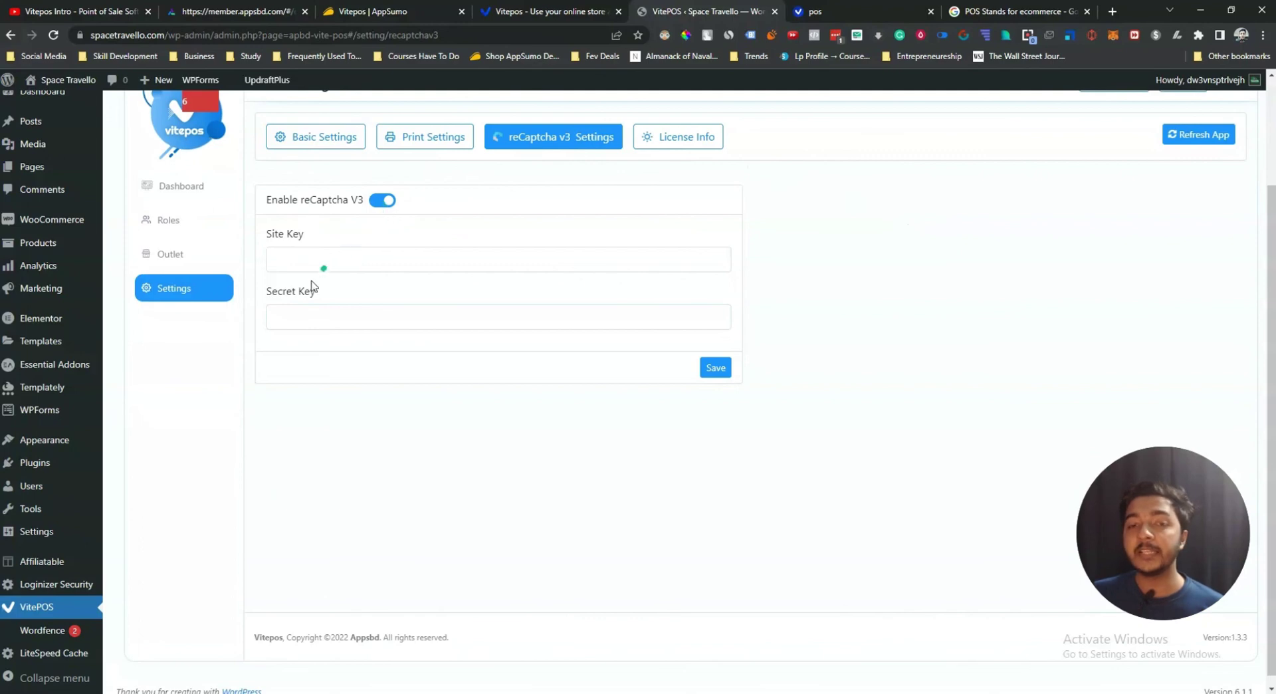
left_click(385, 200)
View the License Info and Basic Settings, and open the Vitepos dashboard to review income, orders and outlets.
left_click(687, 144)
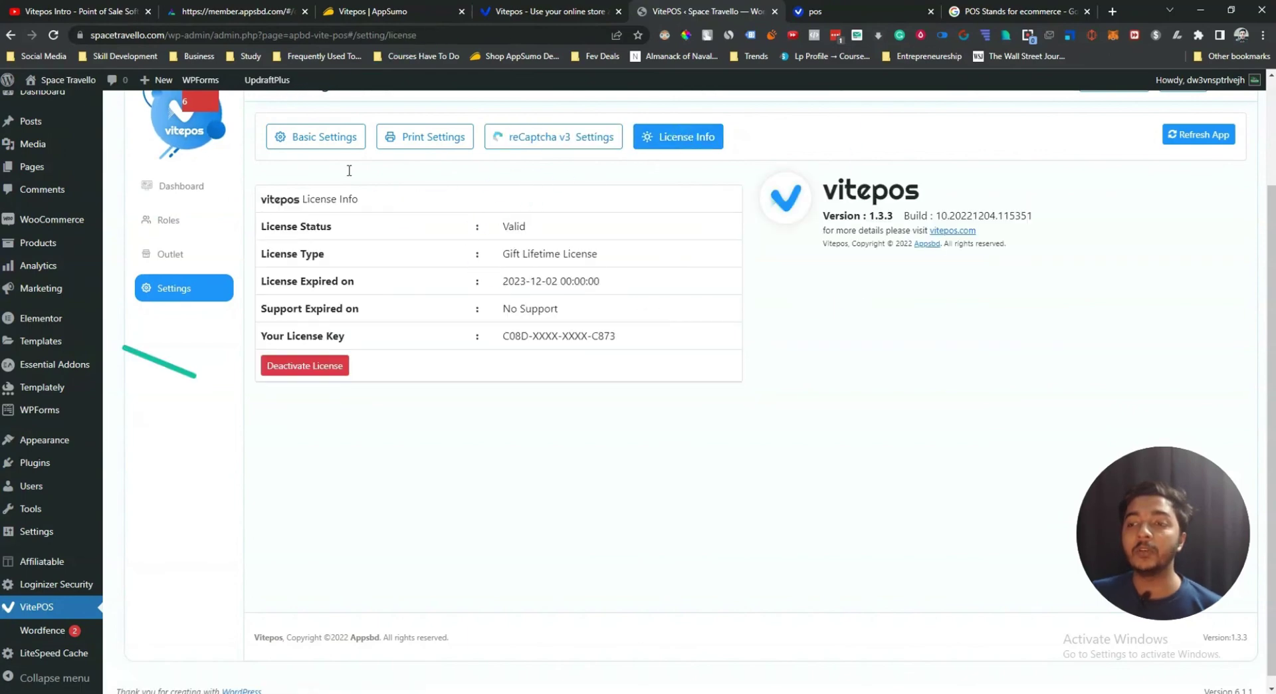
left_click(301, 137)
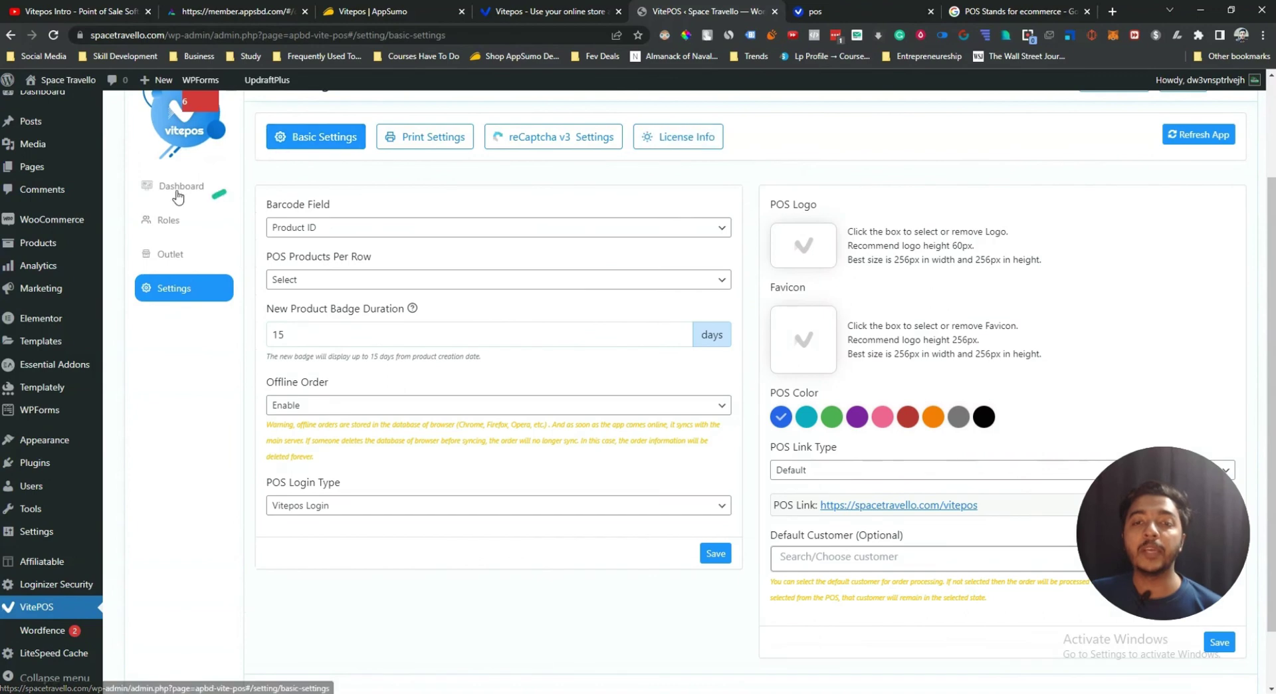
left_click(198, 189)
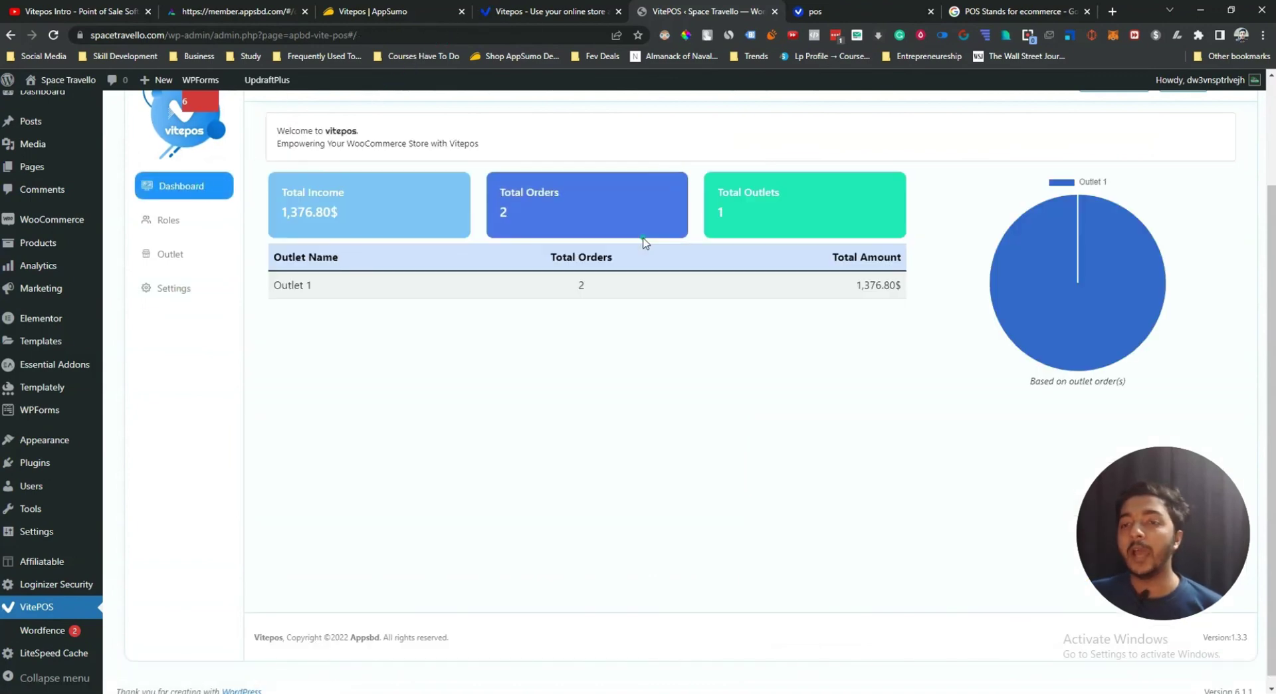
scroll(612, 349, "up", 3)
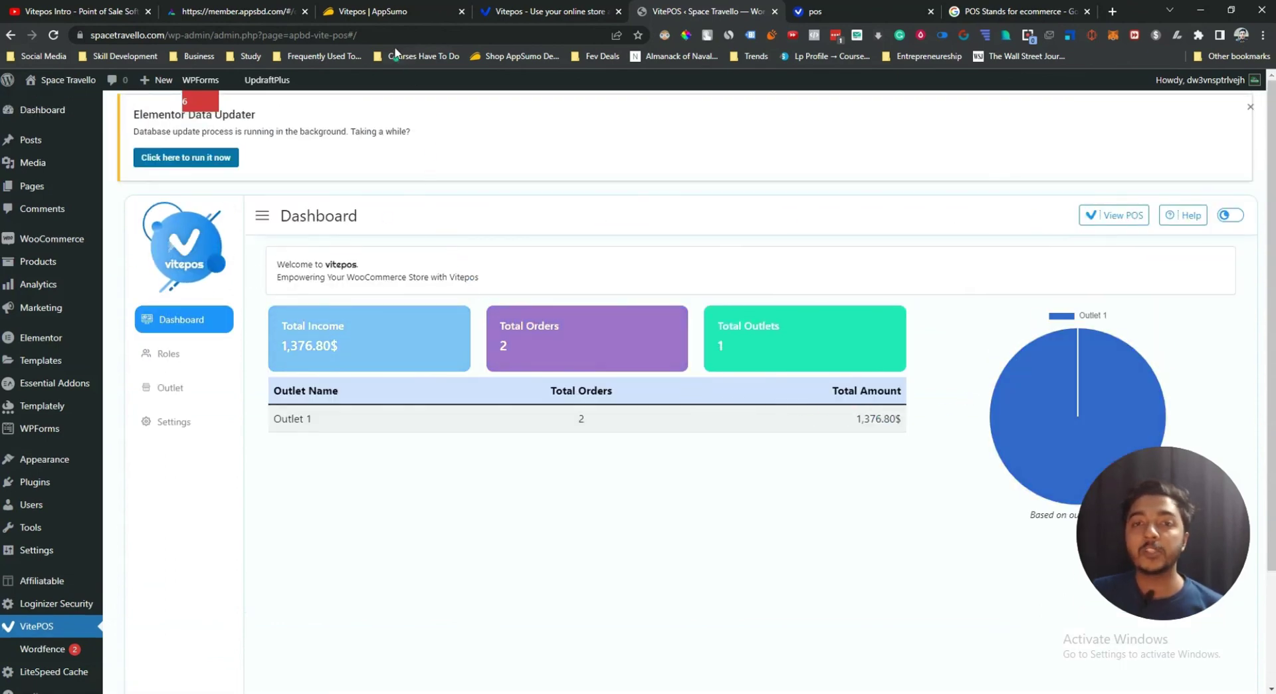
Switch to the Vitepos deal page on AppSumo and look over its overview, plan features and code stacking options.
left_click(409, 19)
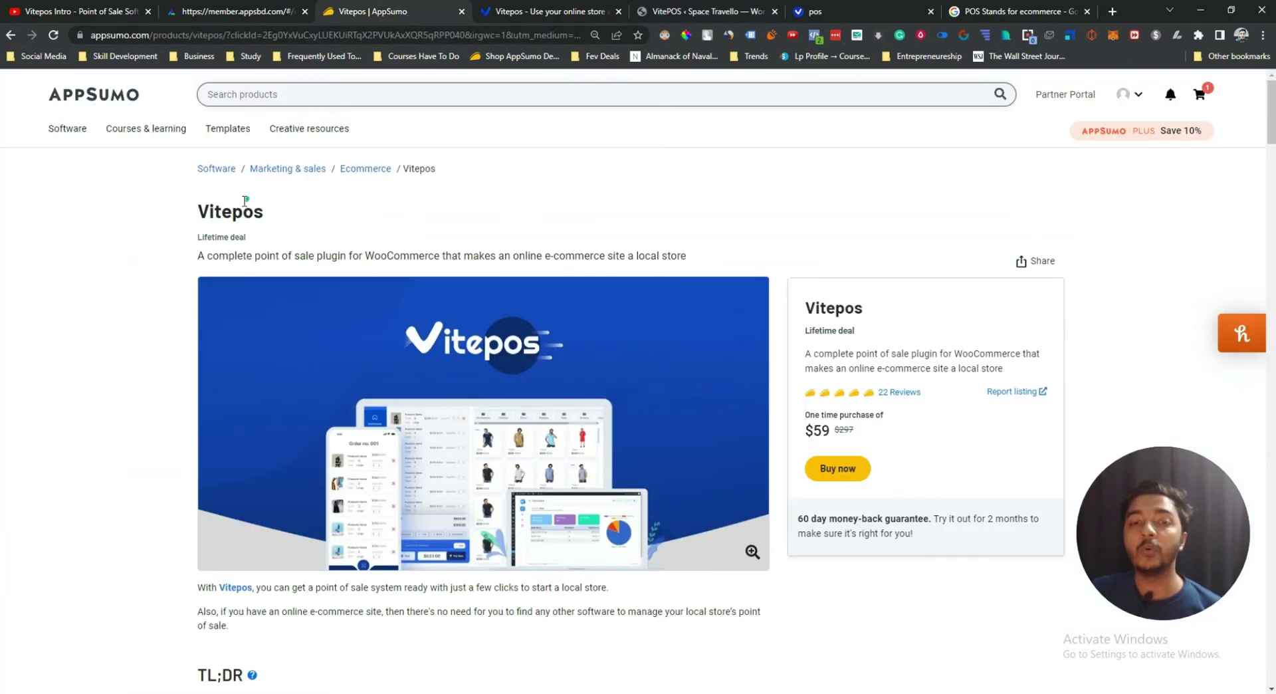
left_click_drag(208, 207, 331, 211)
left_click(330, 211)
double_click(331, 211)
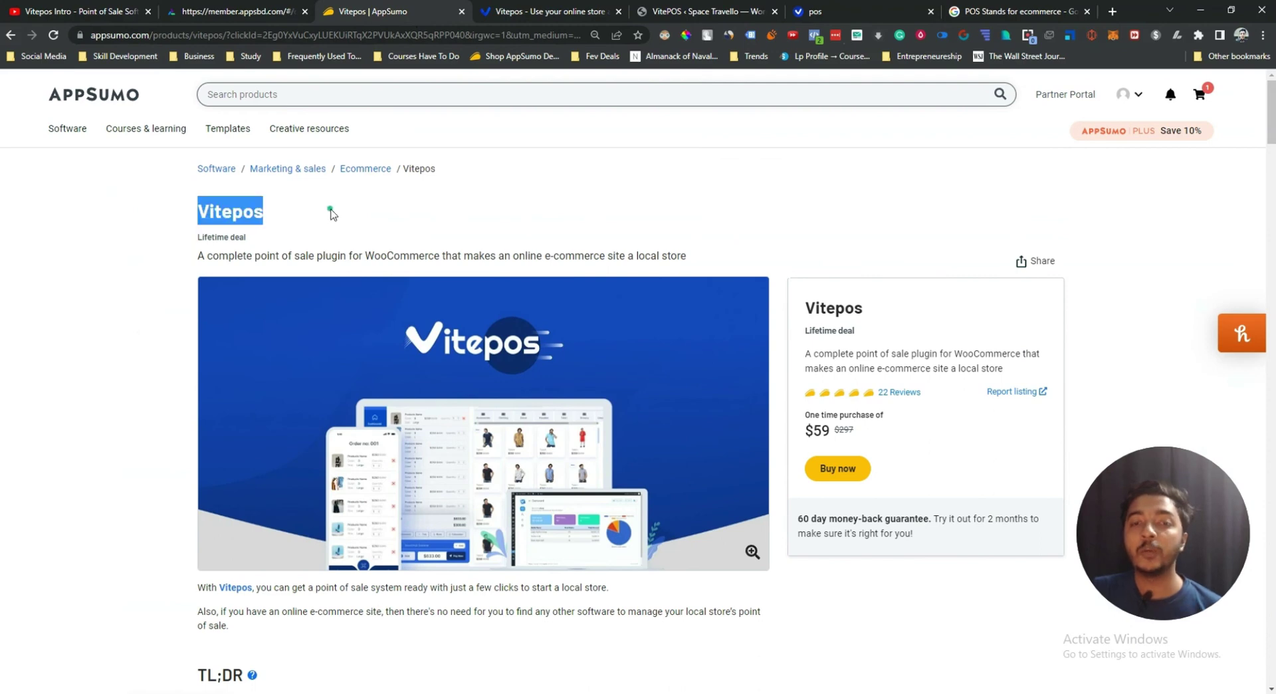
left_click(330, 211)
scroll(330, 212, "down", 8)
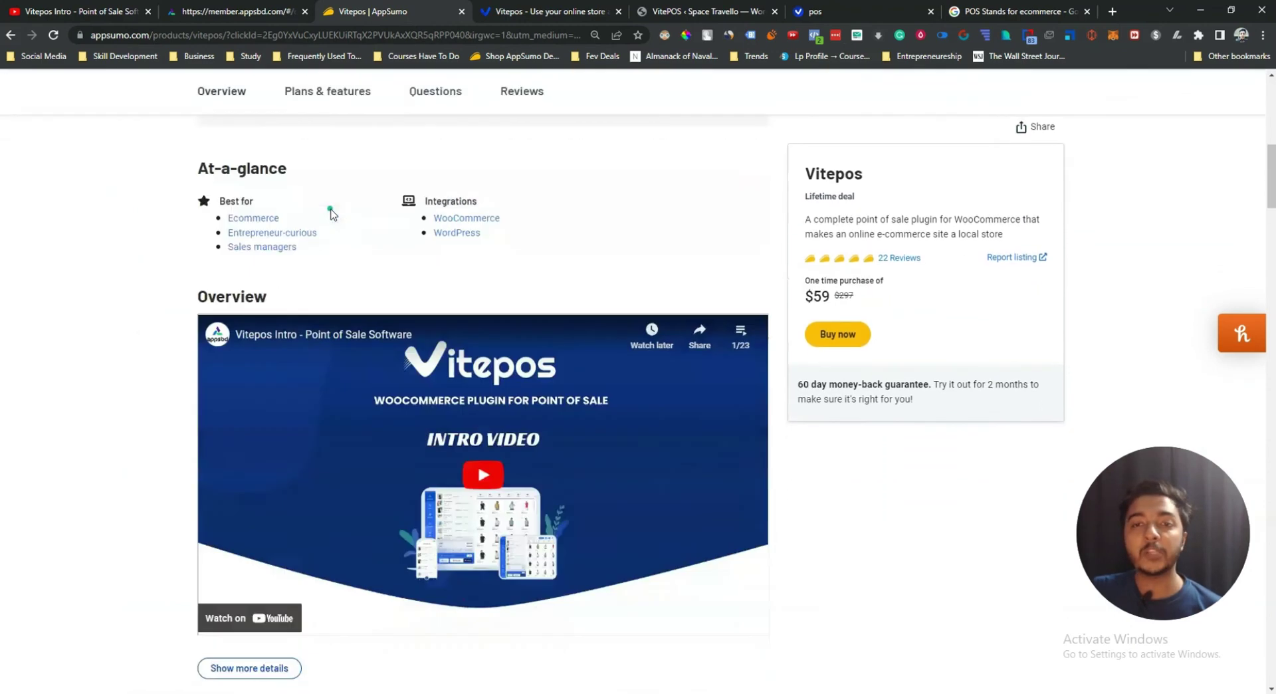
scroll(330, 212, "down", 10)
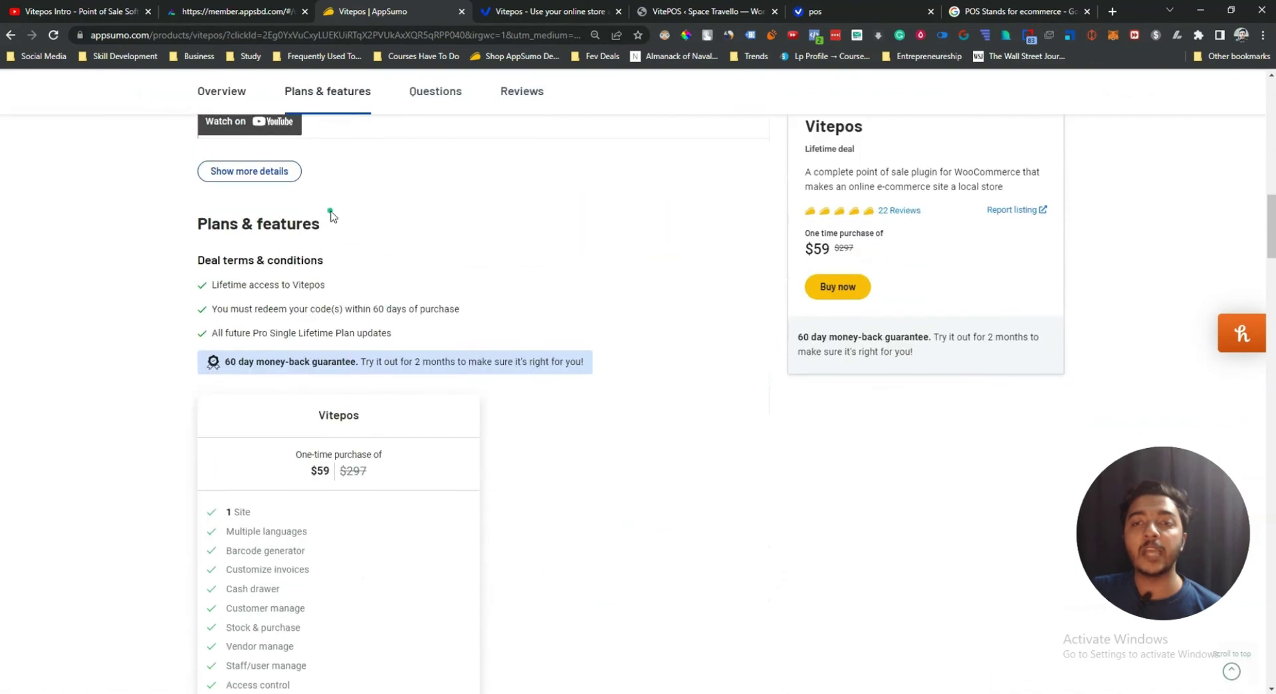
scroll(331, 211, "down", 6)
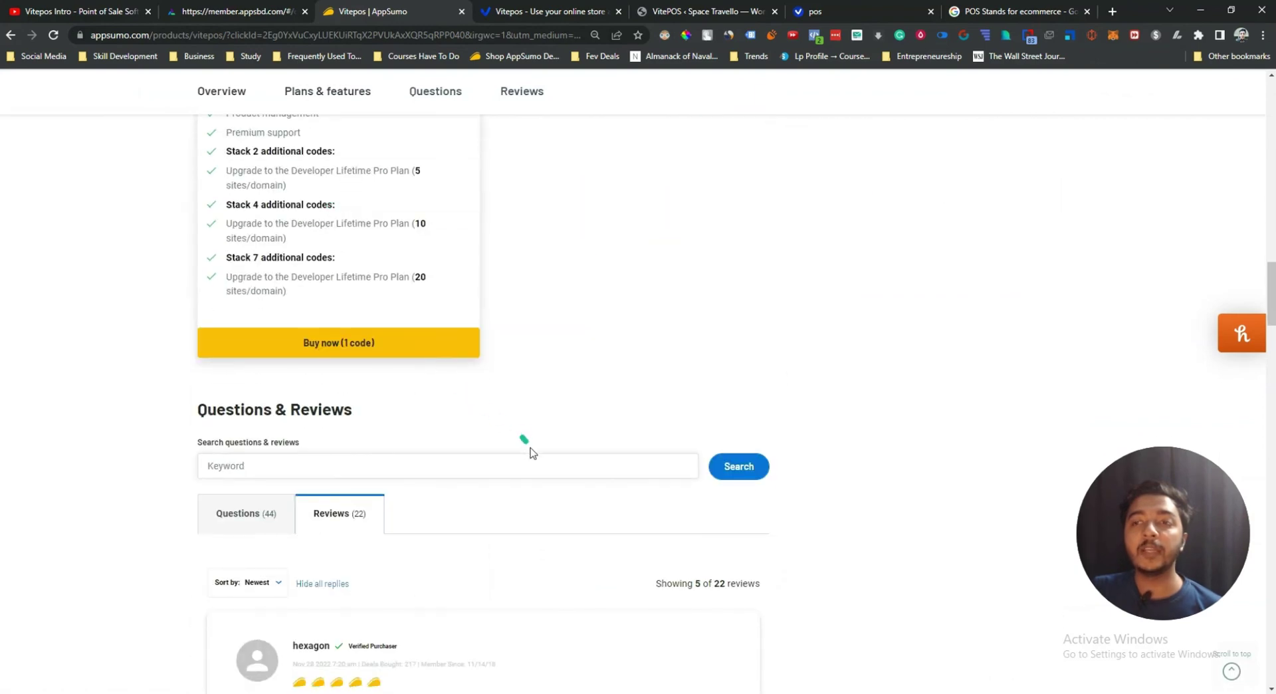
scroll(595, 389, "up", 20)
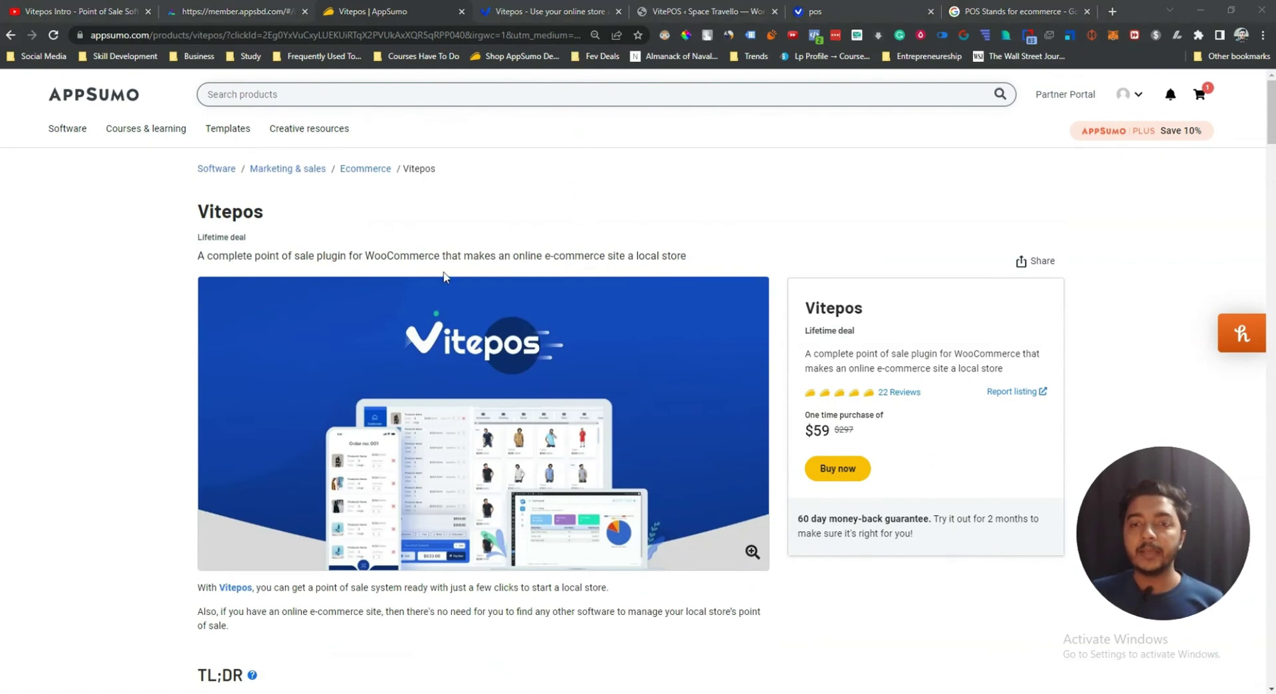
Expand the full overview details of the Vitepos deal and read through the feature descriptions.
scroll(447, 260, "down", 8)
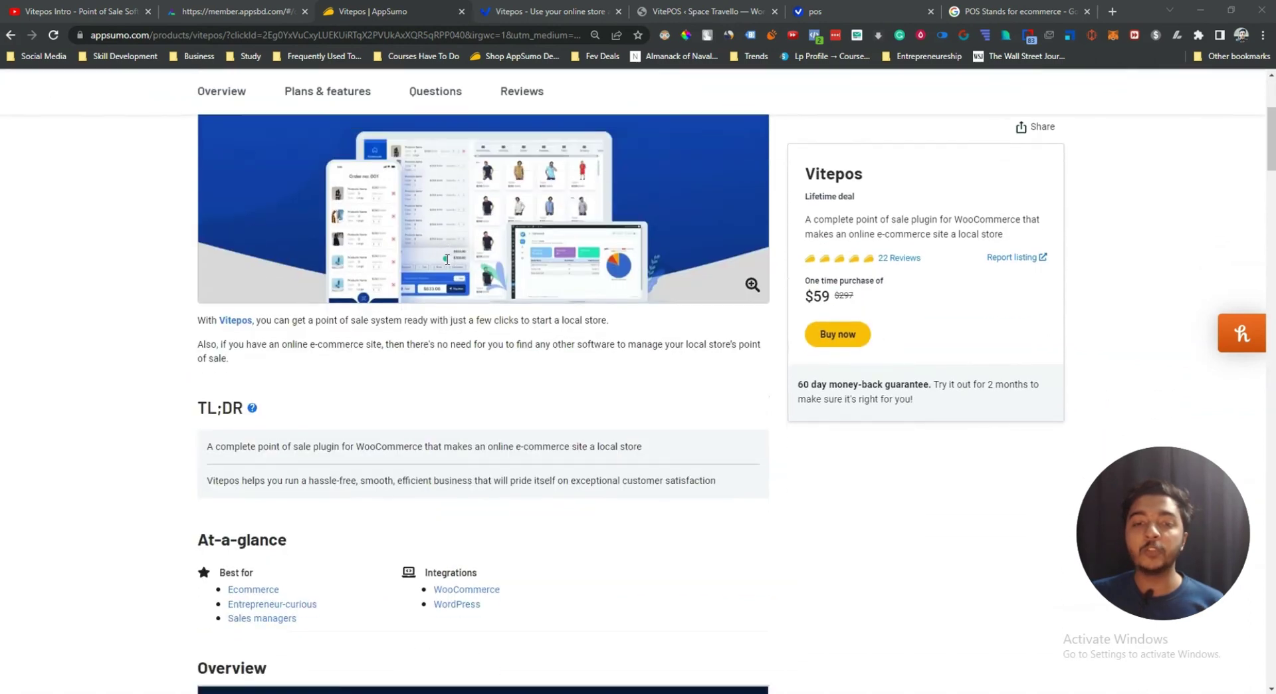
scroll(447, 259, "down", 8)
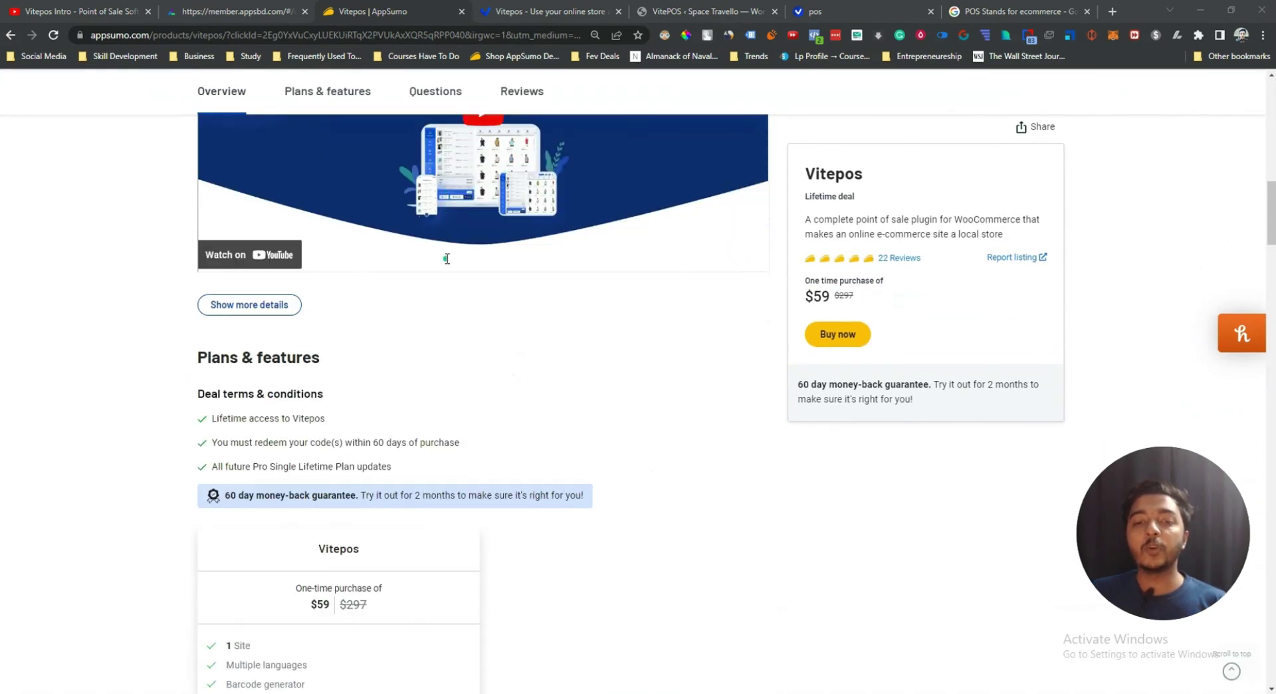
left_click(259, 243)
scroll(153, 344, "down", 5)
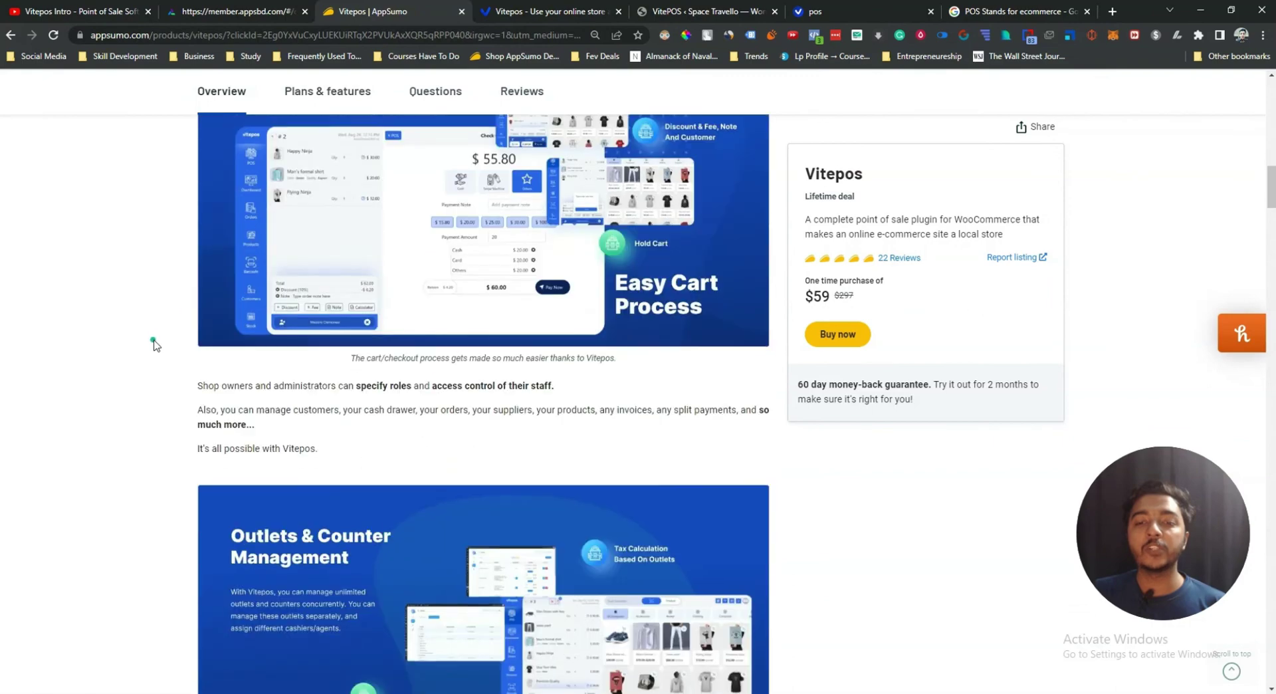
scroll(153, 345, "down", 15)
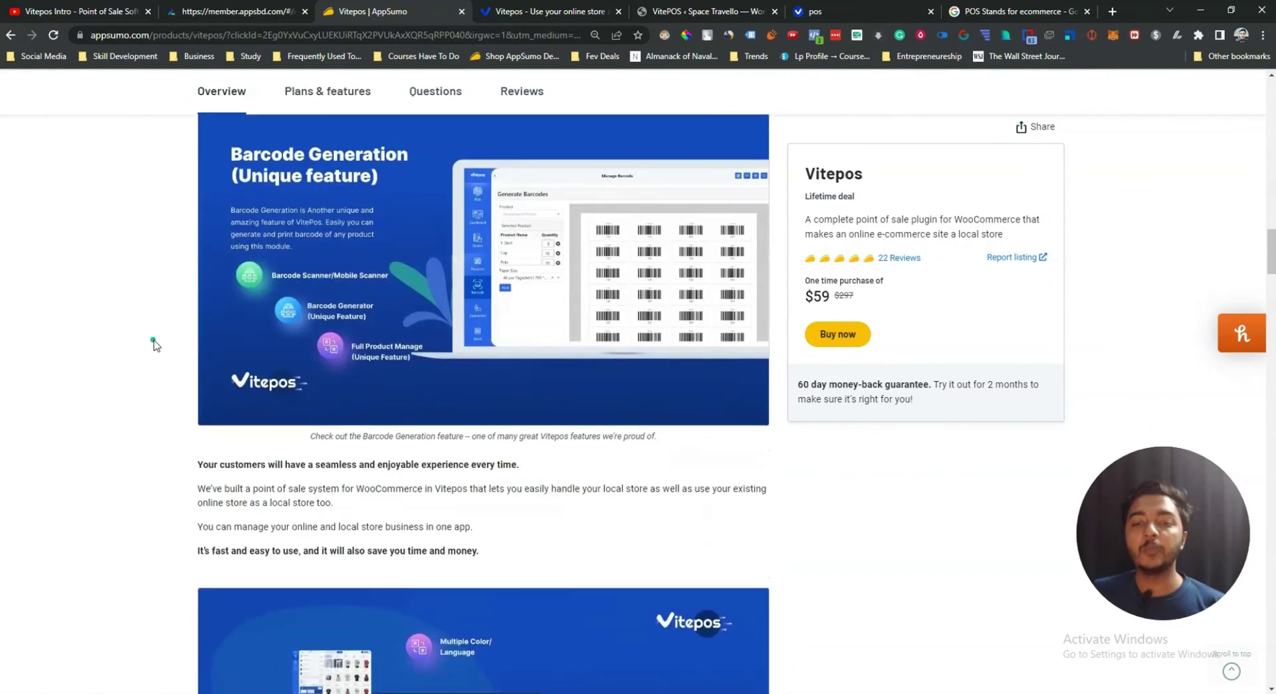
scroll(153, 345, "down", 5)
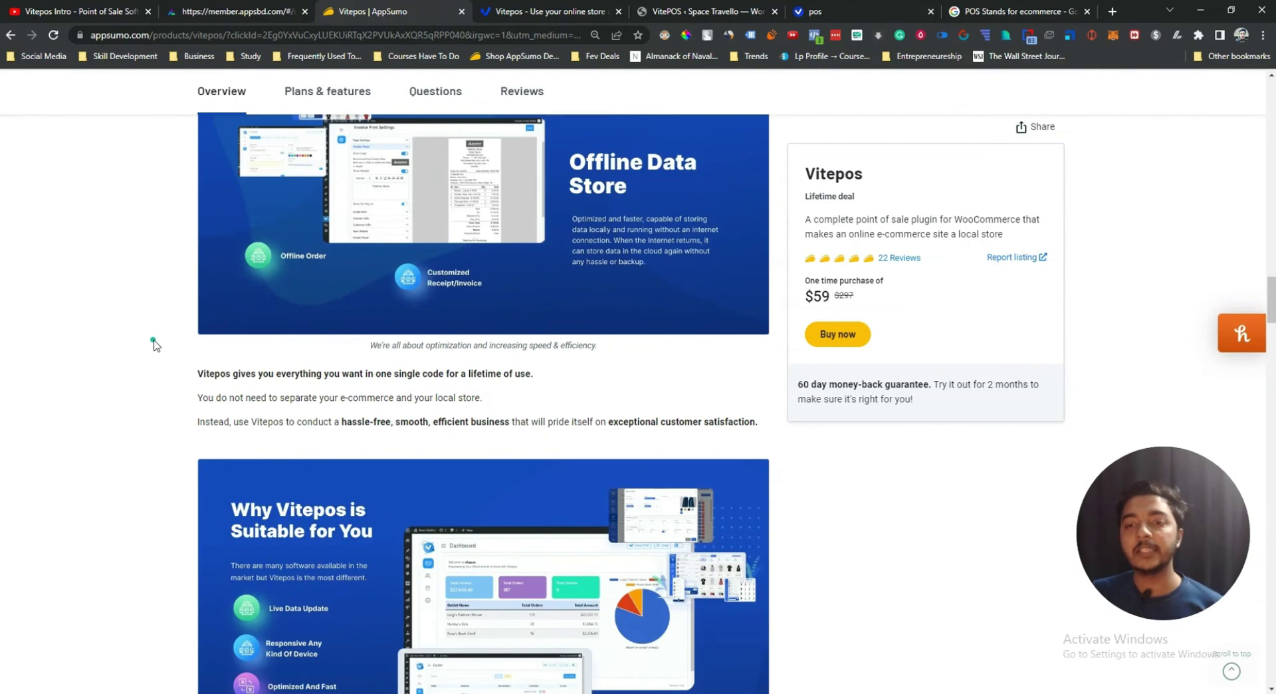
Review the deal terms, included plan features, additional-code upgrades and customer reviews, ending back at the deal's heading.
scroll(154, 345, "down", 13)
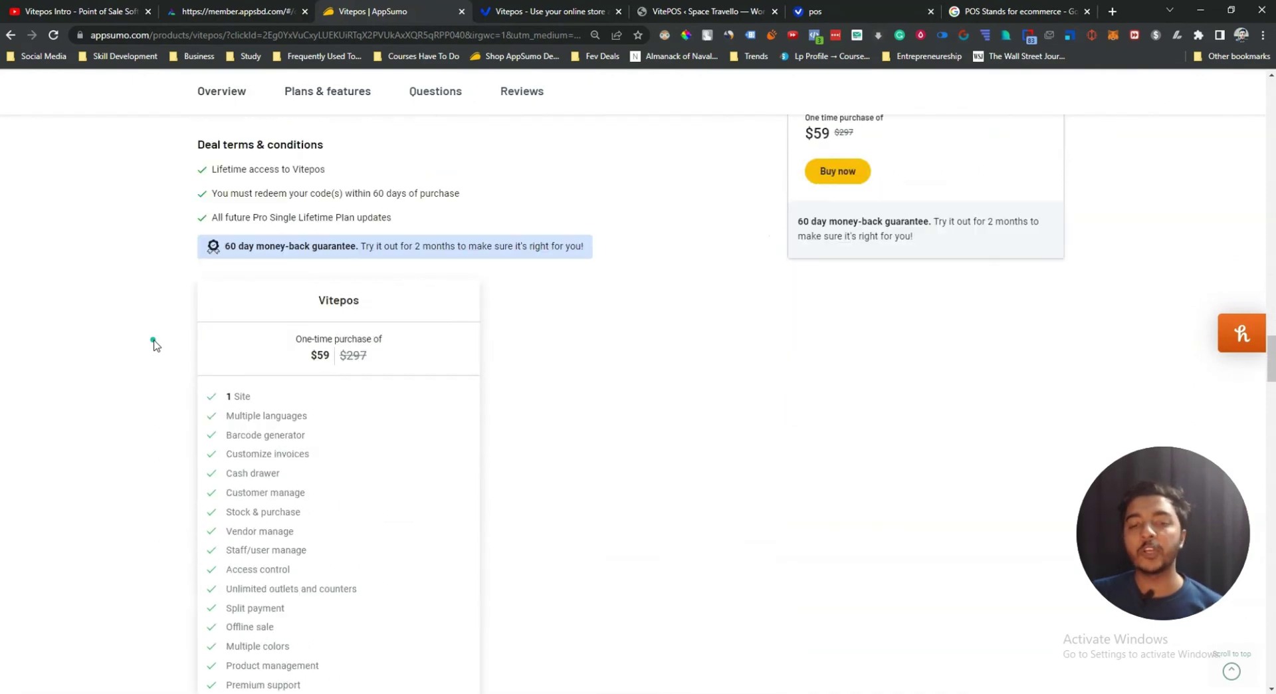
scroll(154, 344, "down", 4)
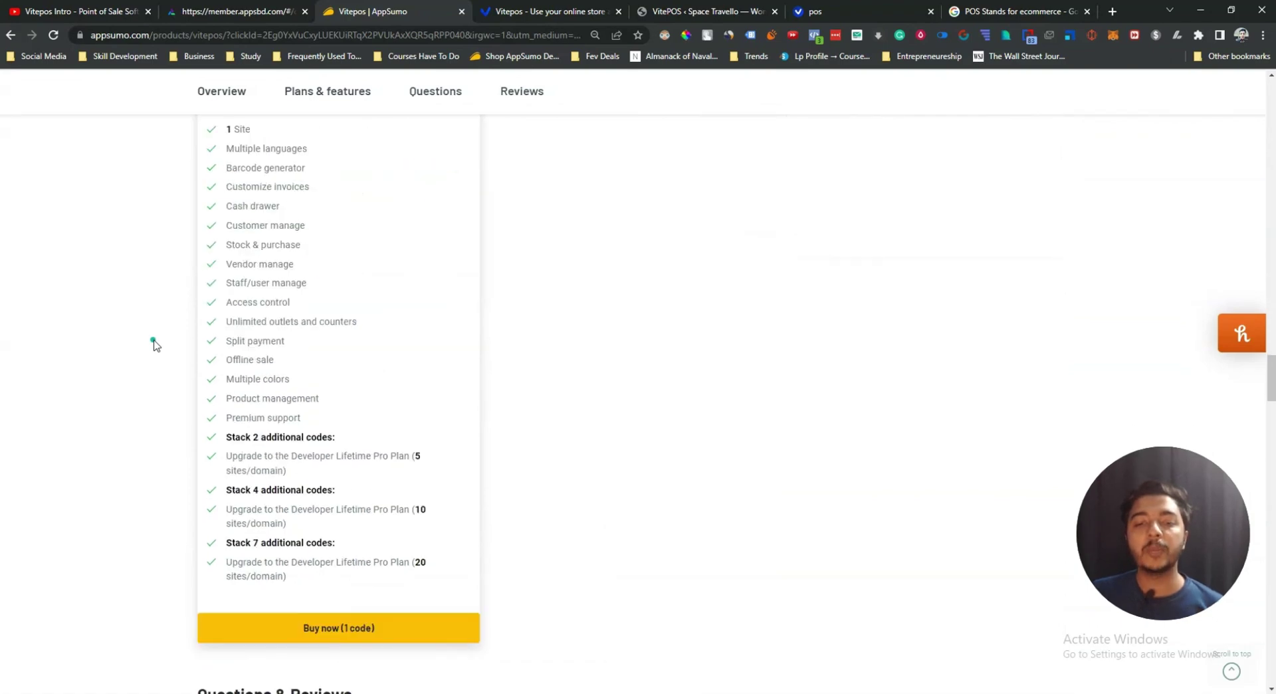
scroll(154, 345, "down", 3)
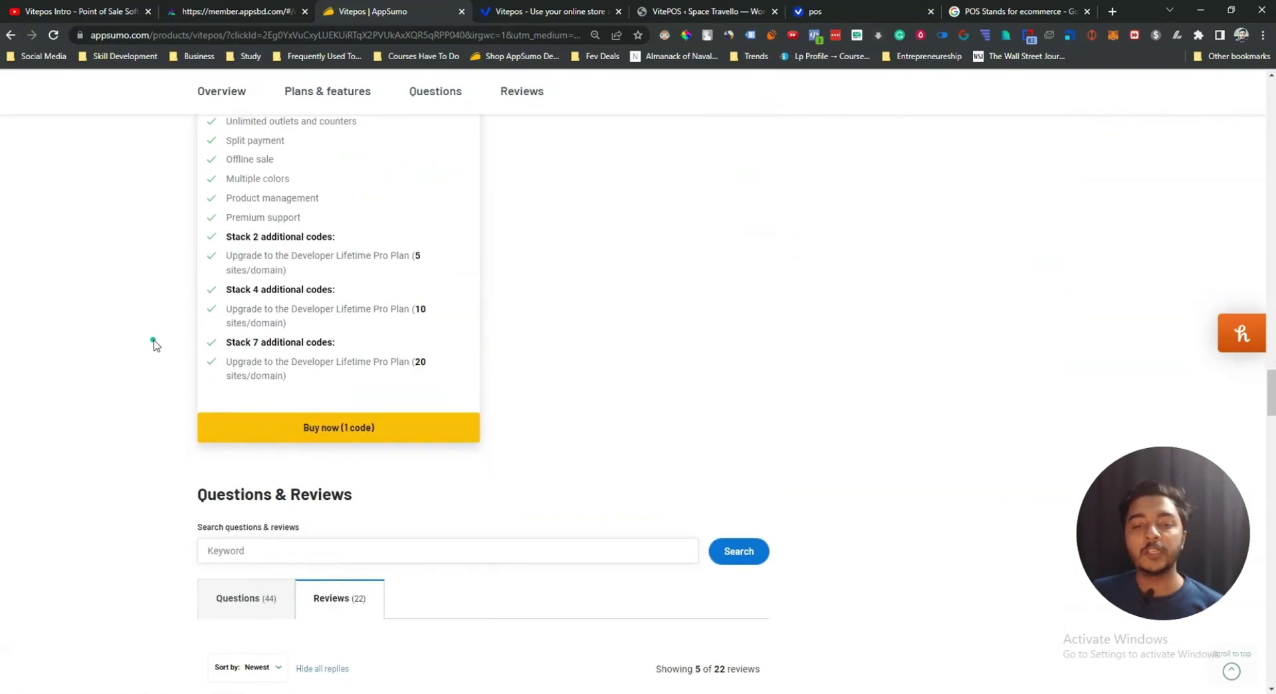
scroll(153, 345, "down", 9)
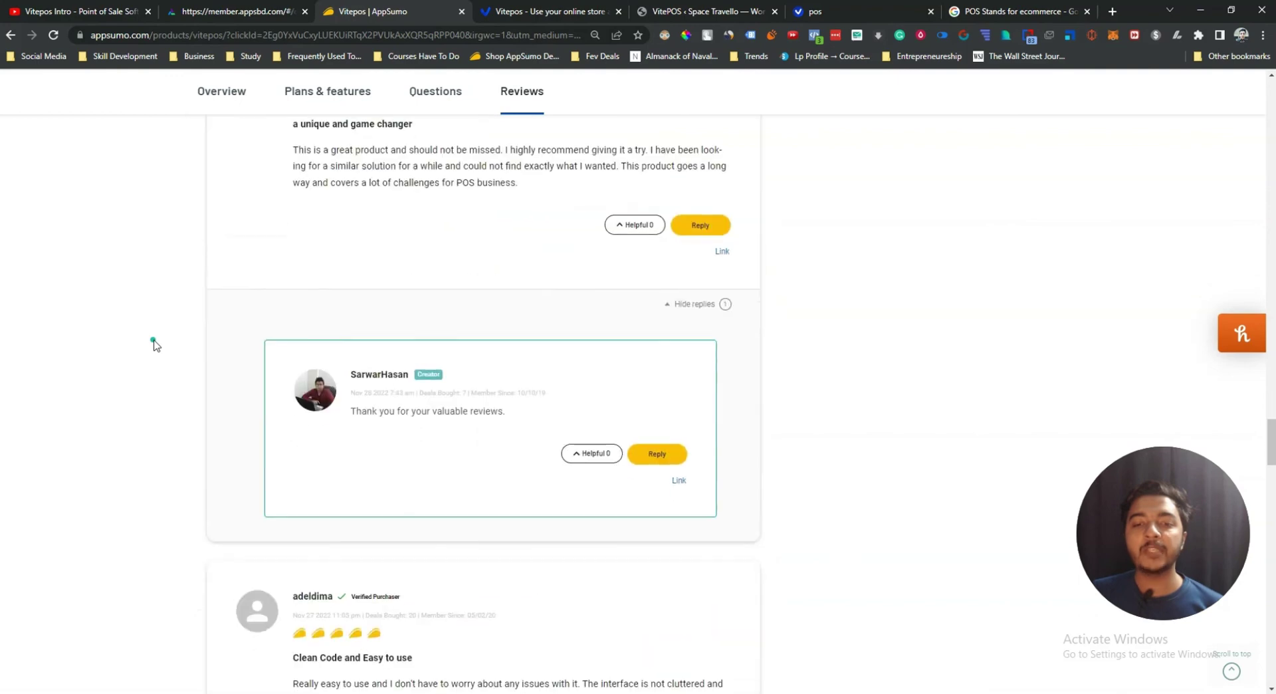
scroll(160, 465, "up", 20)
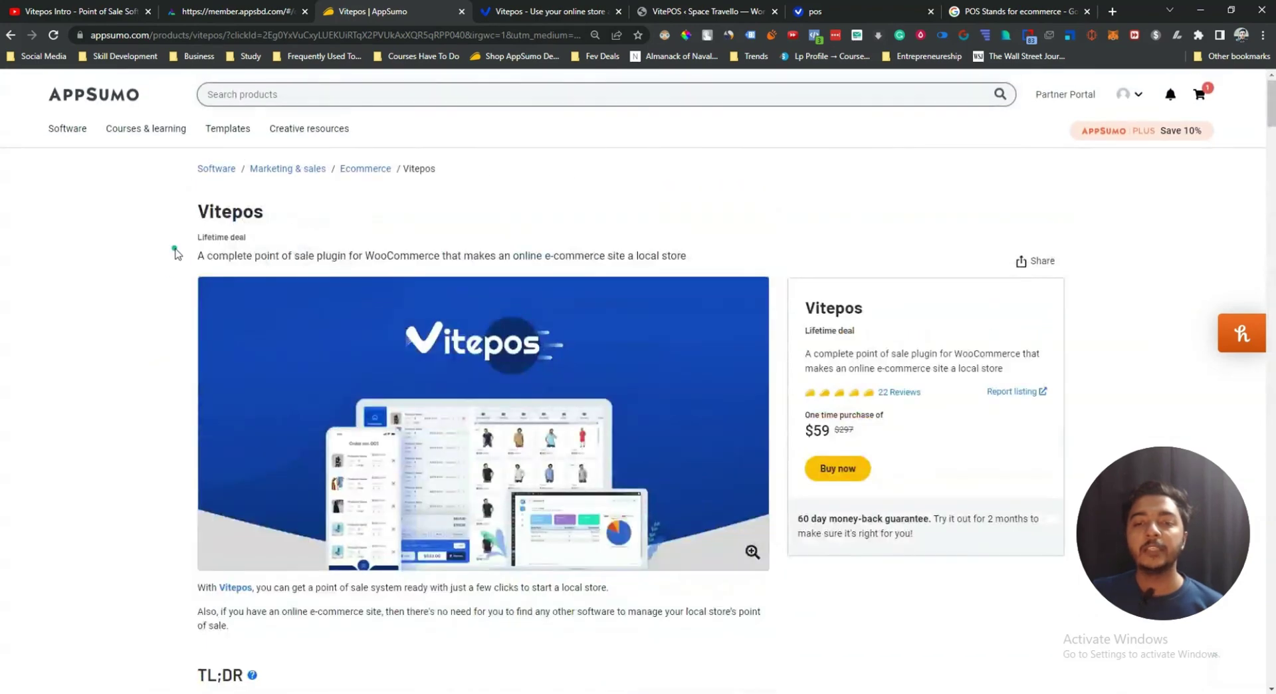